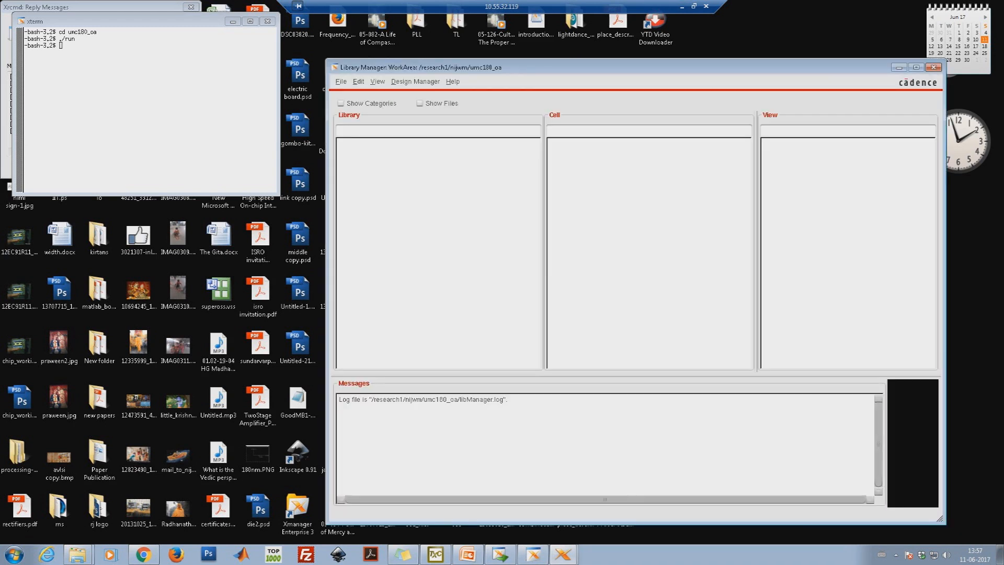
Step: Create a schematic cell view named my_inverter in the AEXP library and maximize its editor window
{"action": "left_click", "coordinate": [916, 67]}
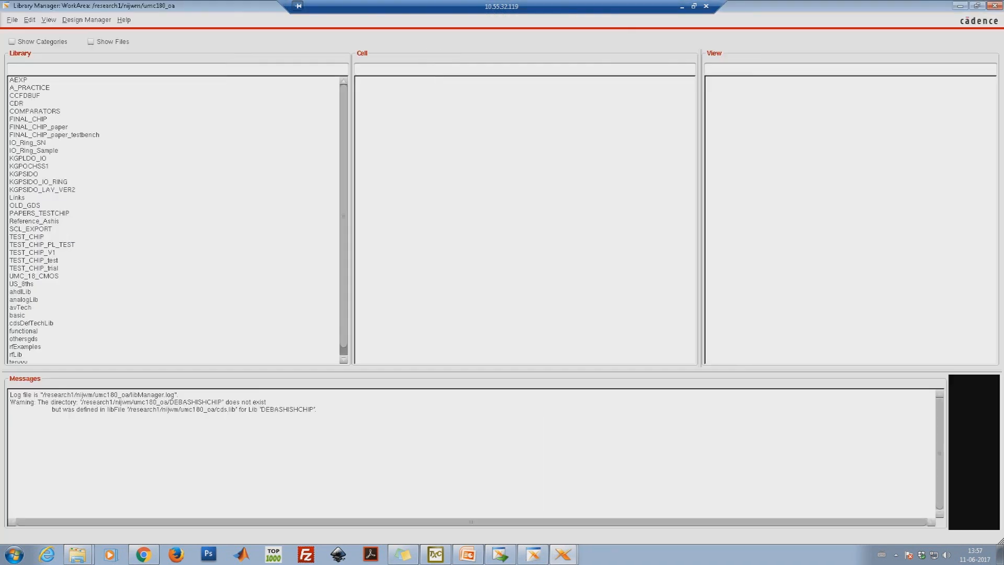
{"action": "key", "text": "alt+f"}
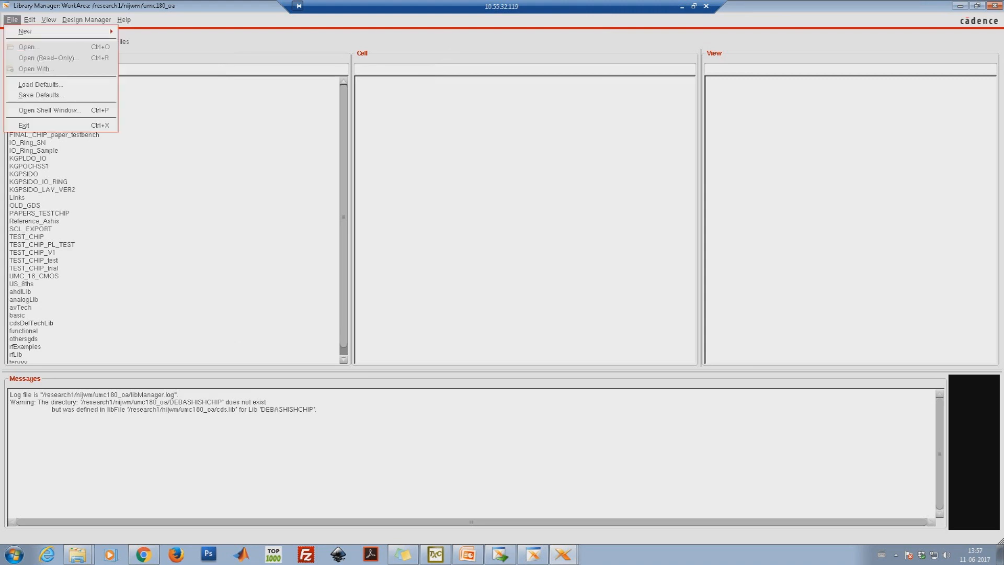
{"action": "key", "text": "Escape"}
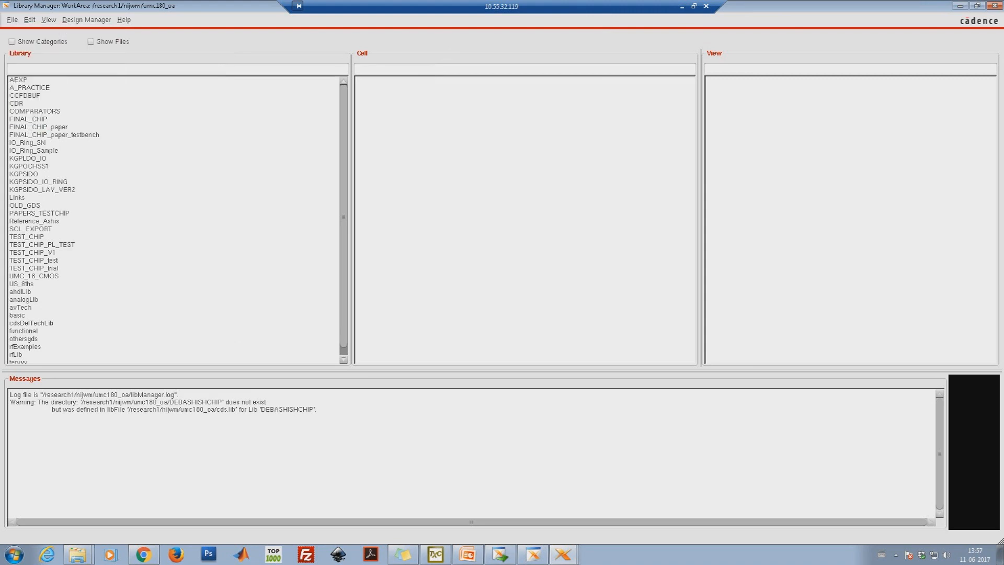
{"action": "left_click", "coordinate": [19, 79]}
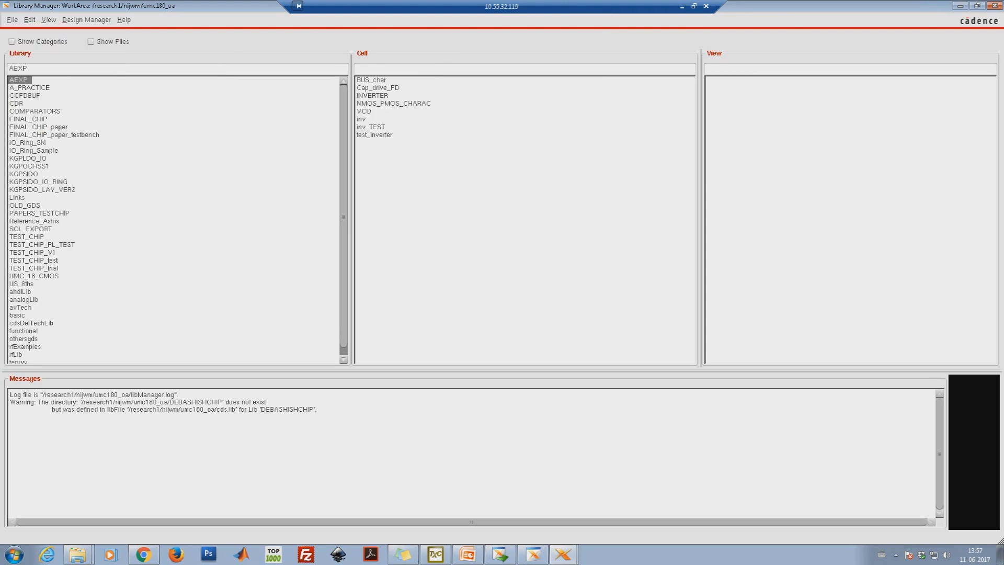
{"action": "key", "text": "alt+f"}
{"action": "key", "text": "Down"}
{"action": "key", "text": "Right"}
{"action": "key", "text": "Down"}
{"action": "key", "text": "Return"}
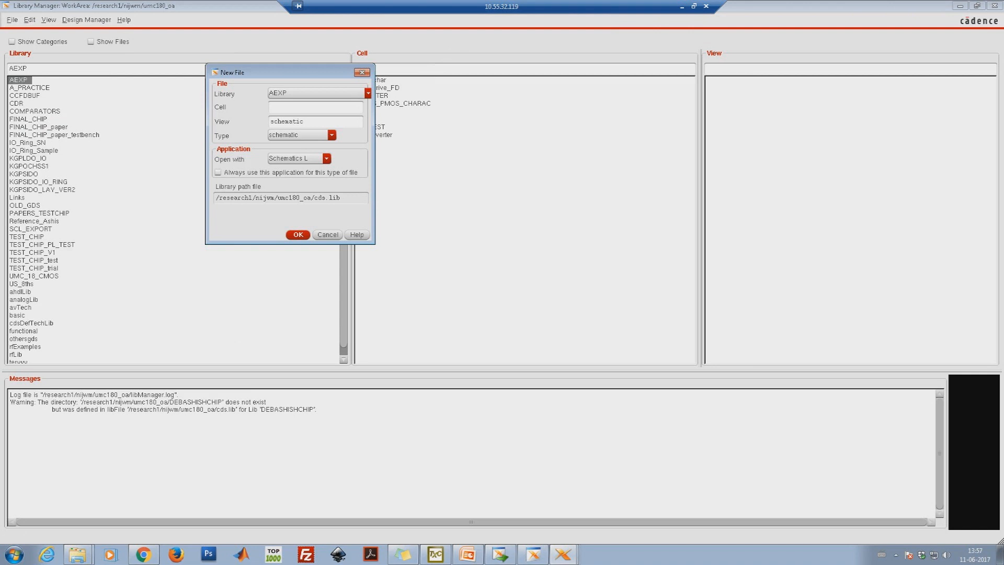
{"action": "type", "text": "my_inverter"}
{"action": "key", "text": "Return"}
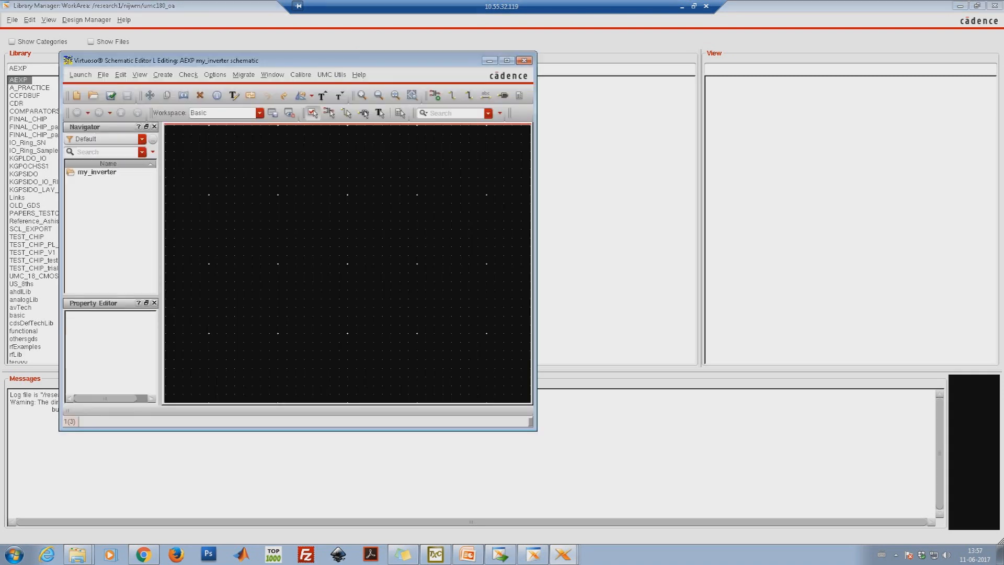
{"action": "left_click", "coordinate": [507, 61]}
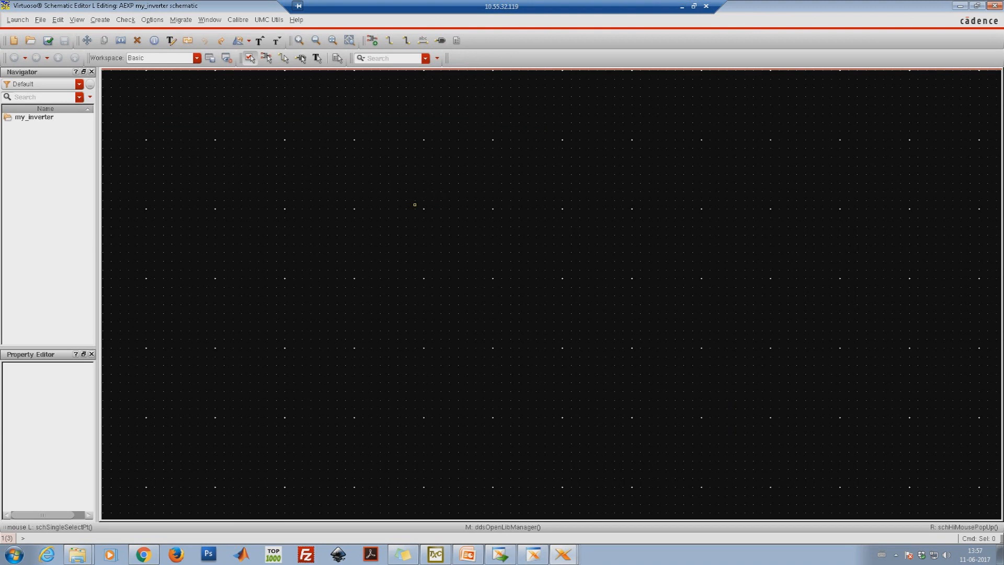
Step: Place an N_18_MM transistor symbol from the UMC_18_CMOS library near the middle of the schematic
{"action": "key", "text": "i"}
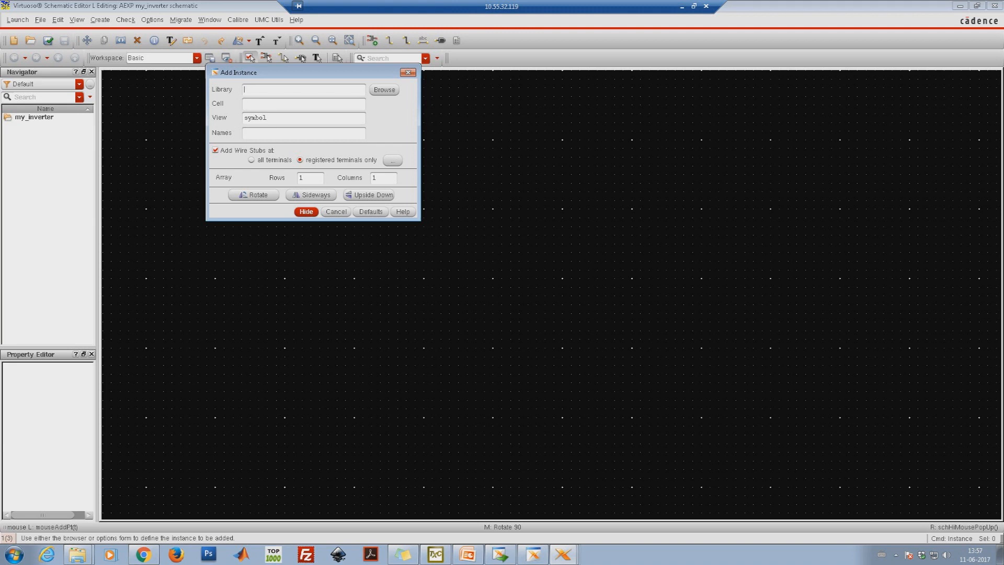
{"action": "left_click", "coordinate": [384, 89]}
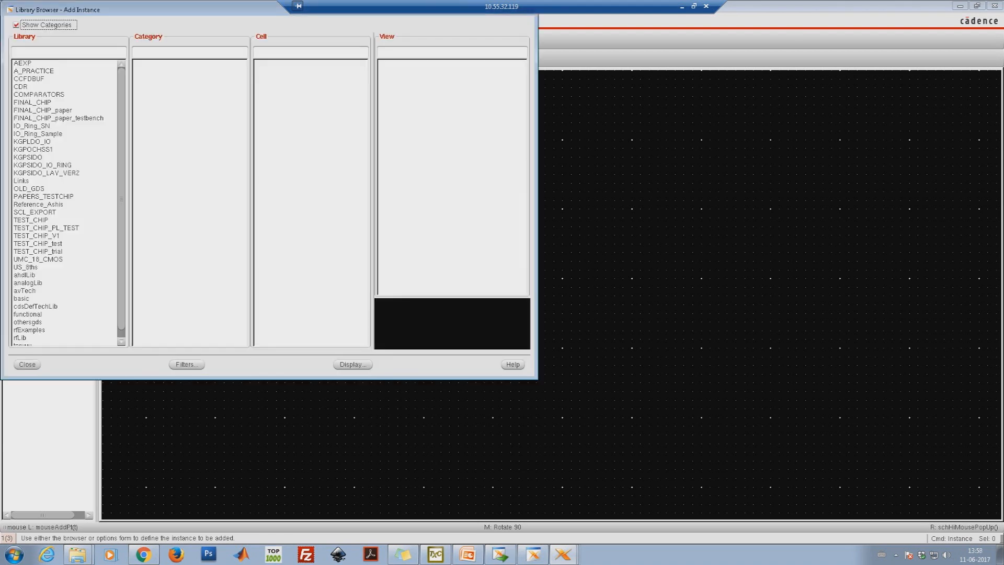
{"action": "scroll", "coordinate": [66, 204], "scroll_direction": "down", "scroll_amount": 1}
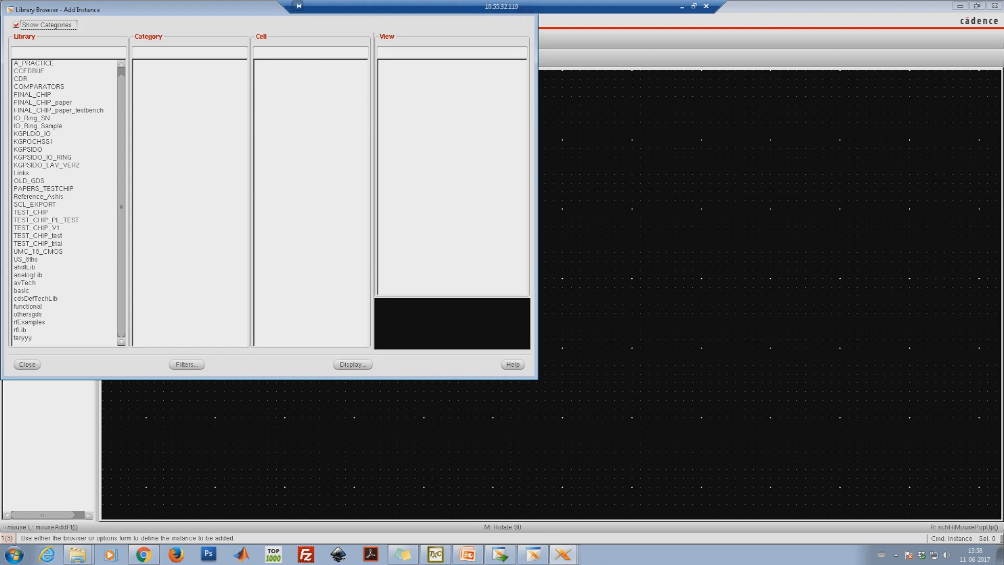
{"action": "left_click", "coordinate": [38, 251]}
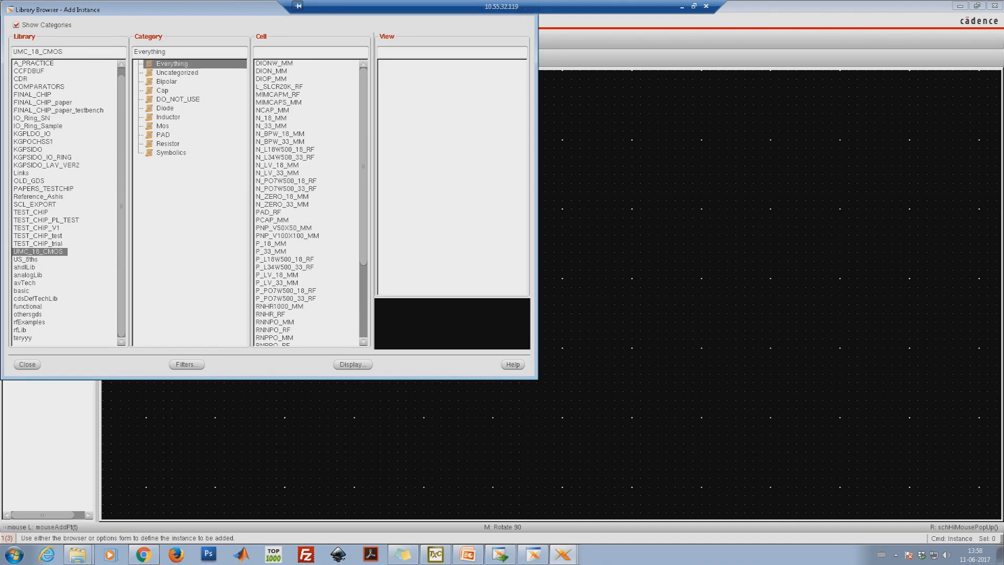
{"action": "left_click", "coordinate": [271, 118]}
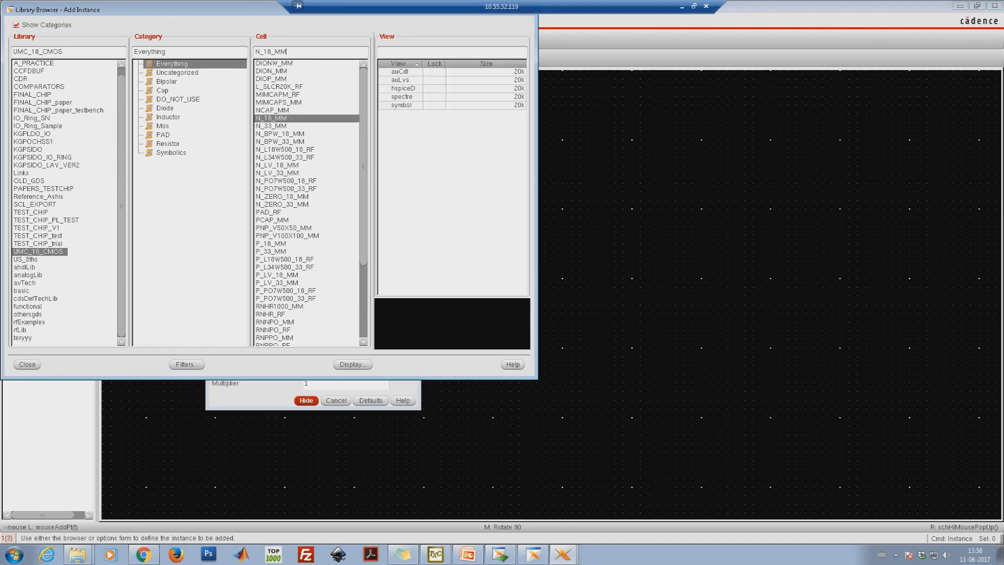
{"action": "left_click", "coordinate": [401, 105]}
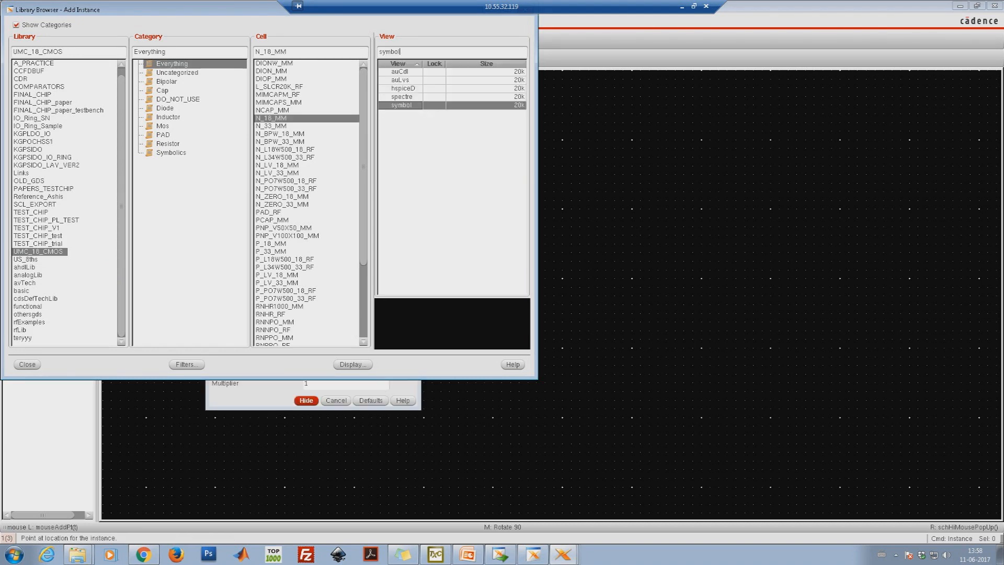
{"action": "left_click_drag", "start_coordinate": [236, 10], "coordinate": [243, 78]}
{"action": "left_click", "coordinate": [533, 74]}
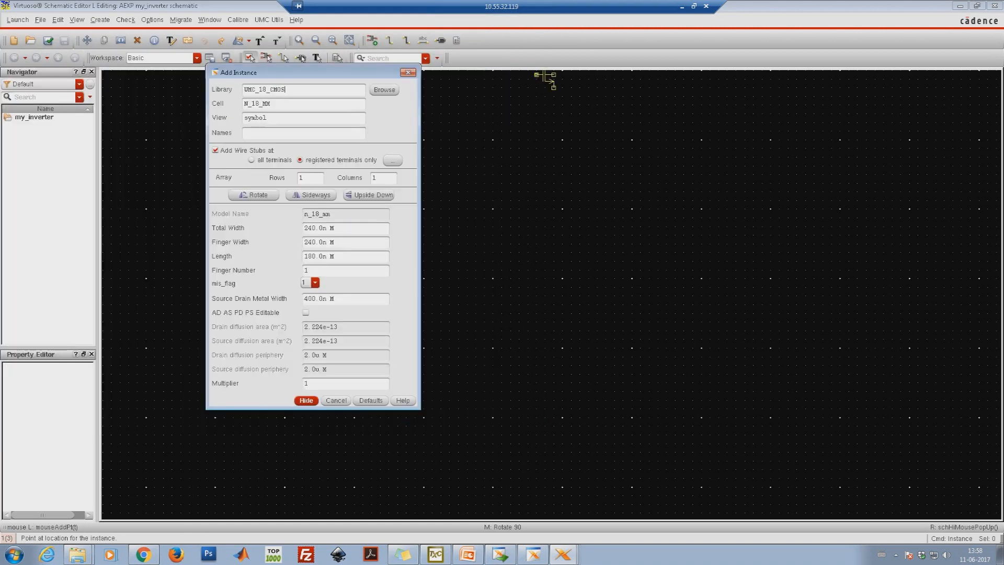
{"action": "left_click", "coordinate": [306, 400]}
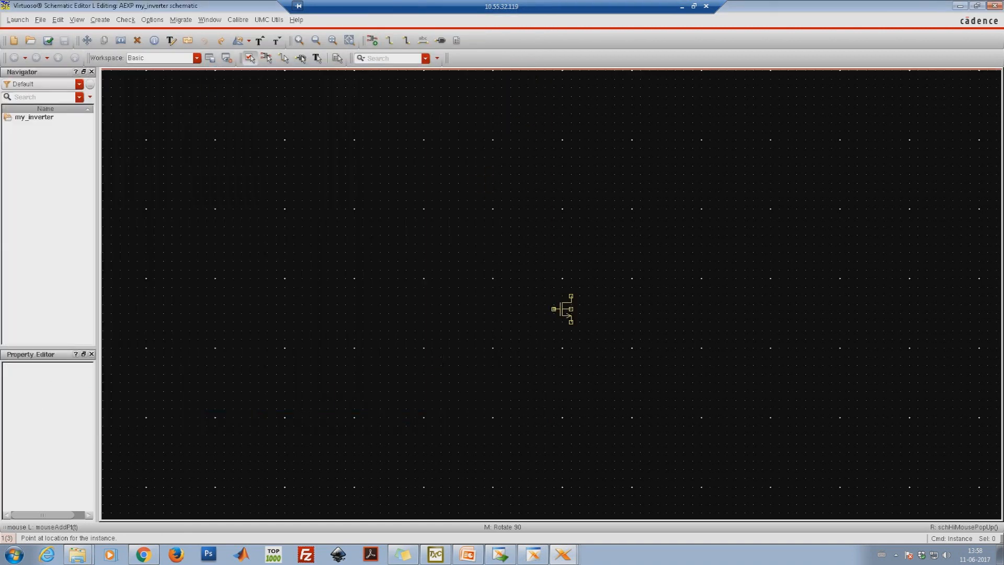
{"action": "left_click", "coordinate": [567, 296]}
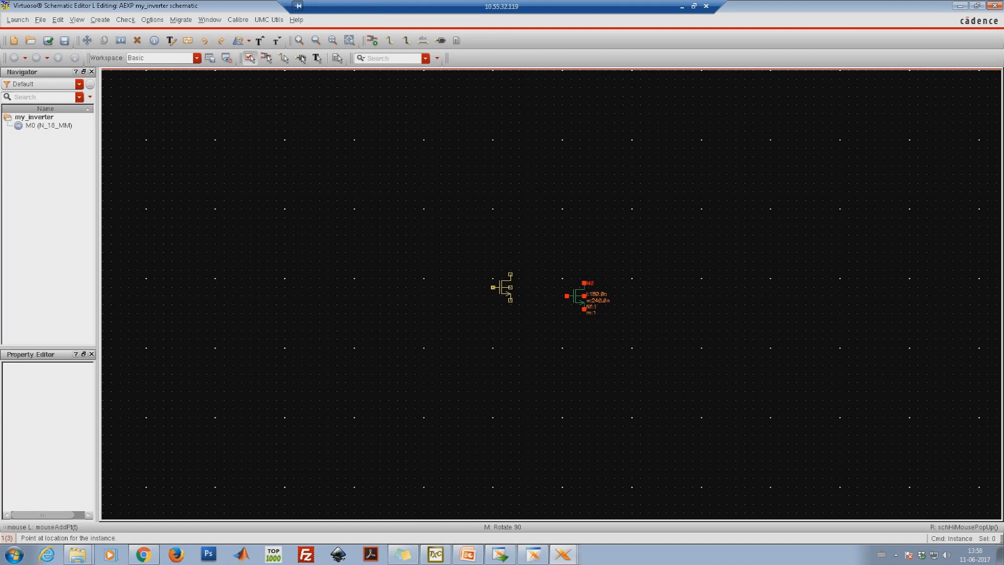
{"action": "key", "text": "Escape"}
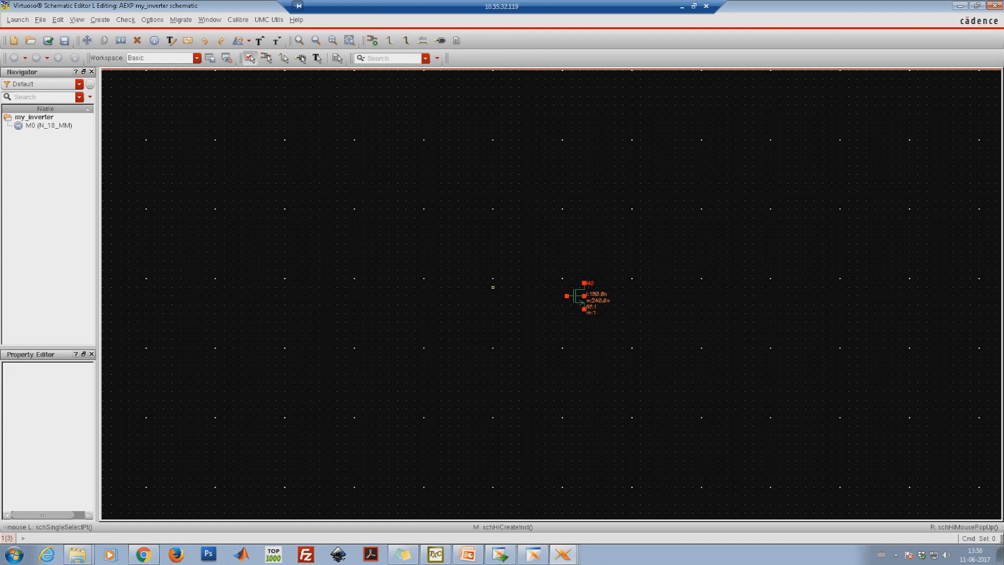
Step: Place a P_18_MM transistor symbol from the UMC_18_CMOS library directly above the NMOS, aligned with it
{"action": "right_click_drag", "start_coordinate": [541, 235], "coordinate": [634, 361]}
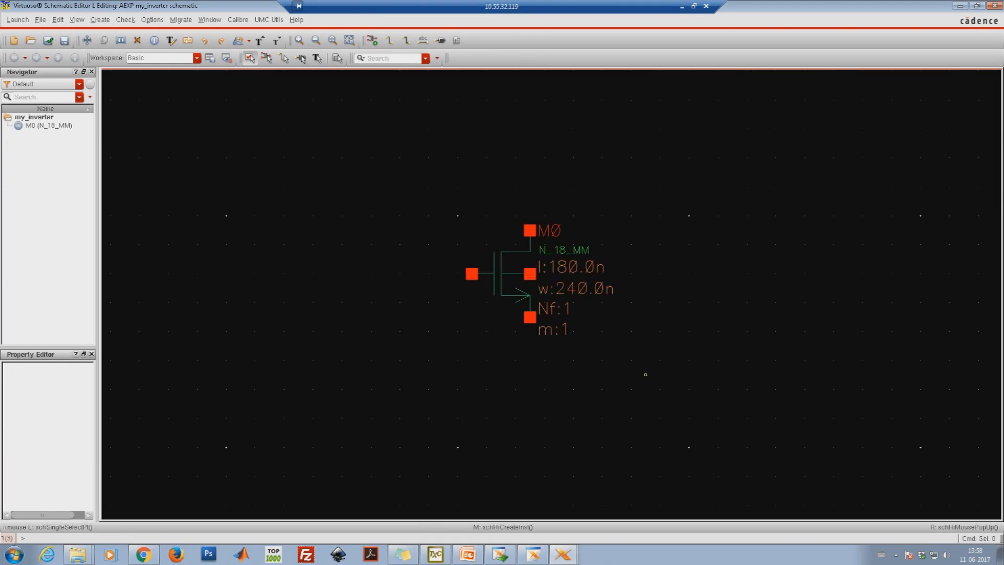
{"action": "scroll", "coordinate": [631, 375], "scroll_direction": "up", "scroll_amount": 2}
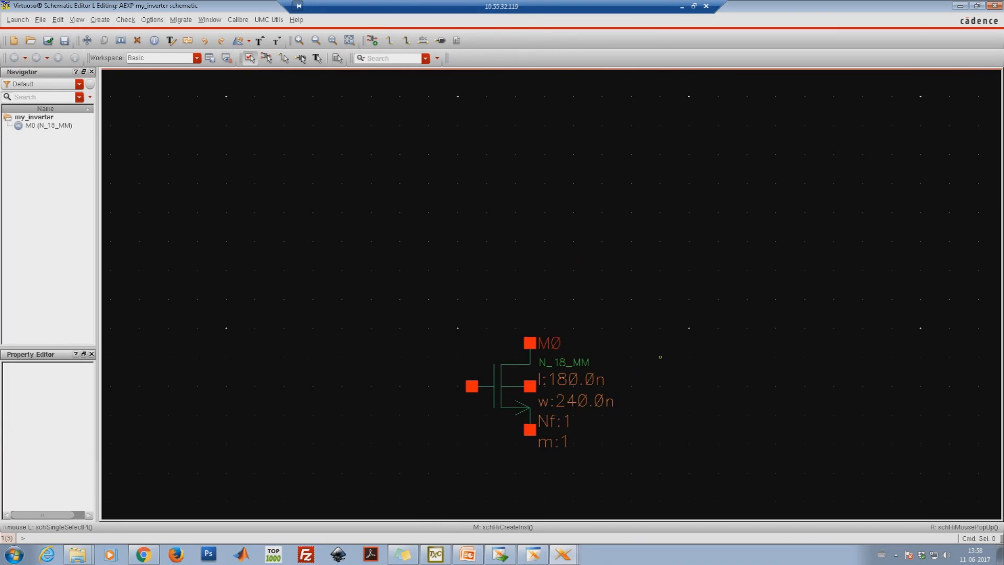
{"action": "key", "text": "i"}
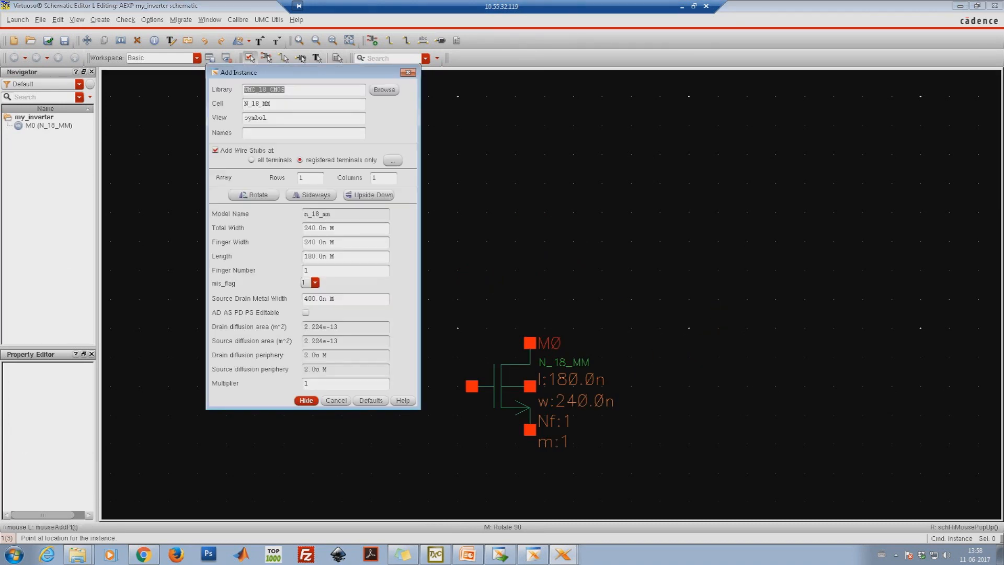
{"action": "left_click", "coordinate": [248, 104]}
{"action": "key", "text": "BackSpace"}
{"action": "type", "text": "P_18_MM"}
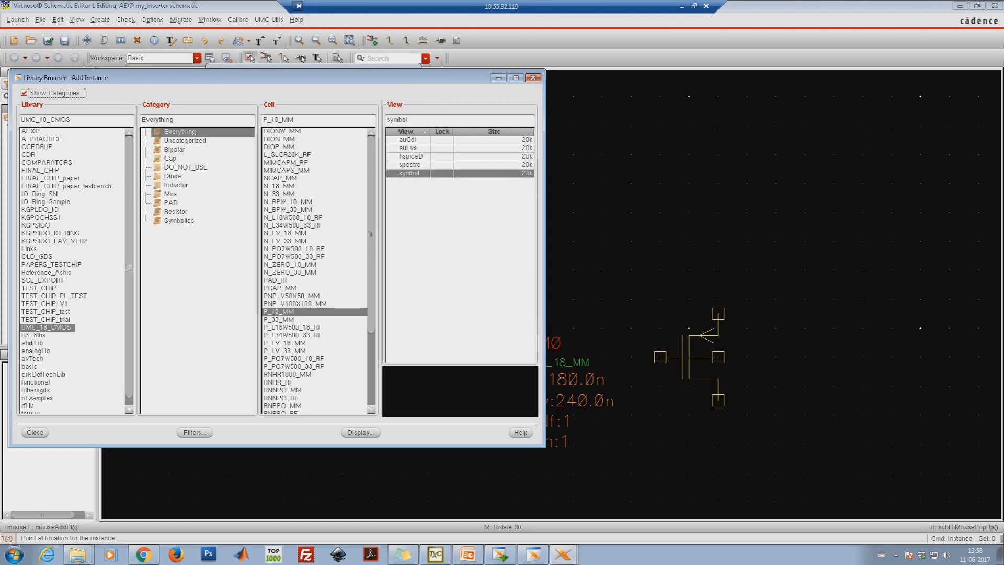
{"action": "scroll", "coordinate": [314, 270], "scroll_direction": "down", "scroll_amount": 4}
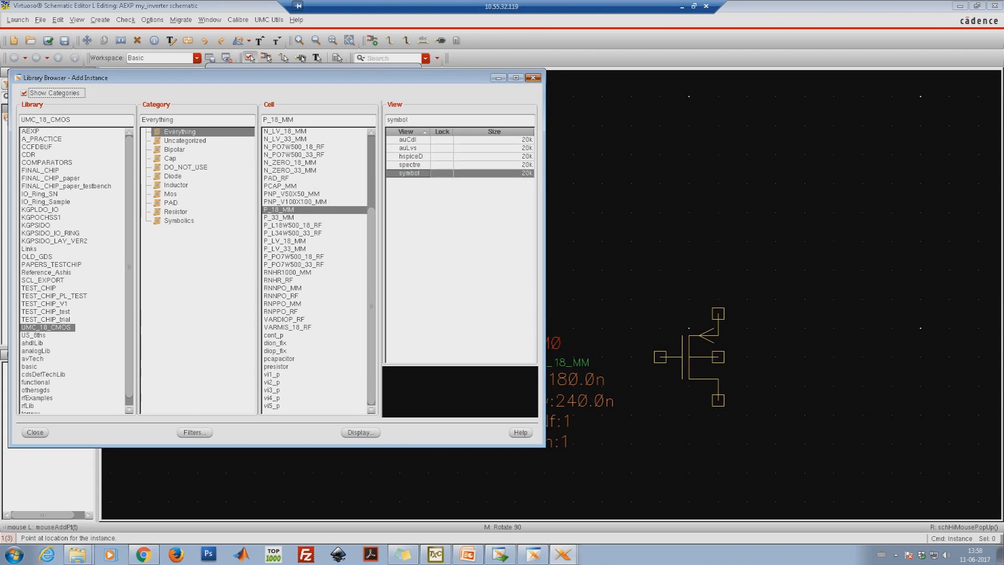
{"action": "left_click", "coordinate": [533, 77]}
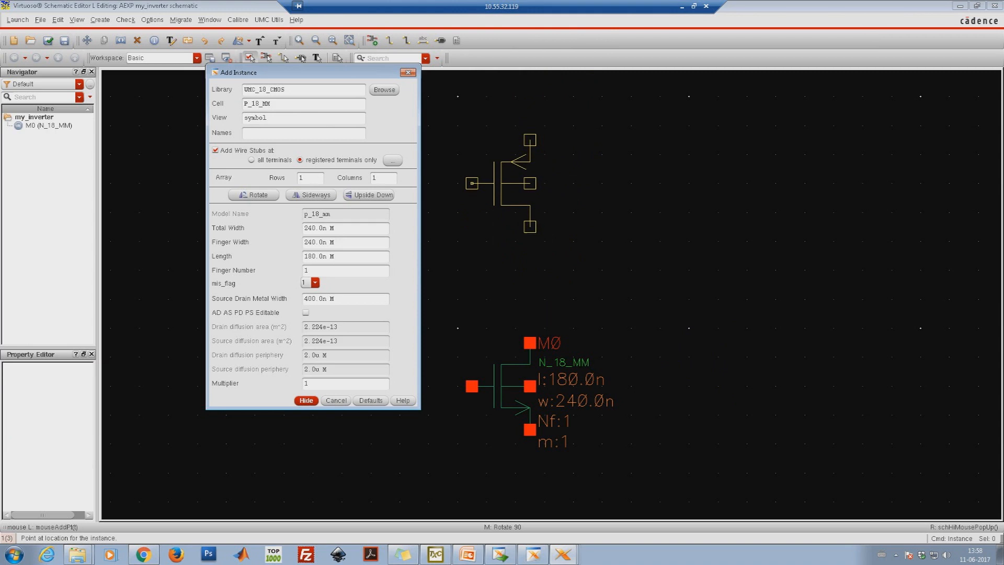
{"action": "left_click", "coordinate": [472, 183]}
{"action": "key", "text": "Escape"}
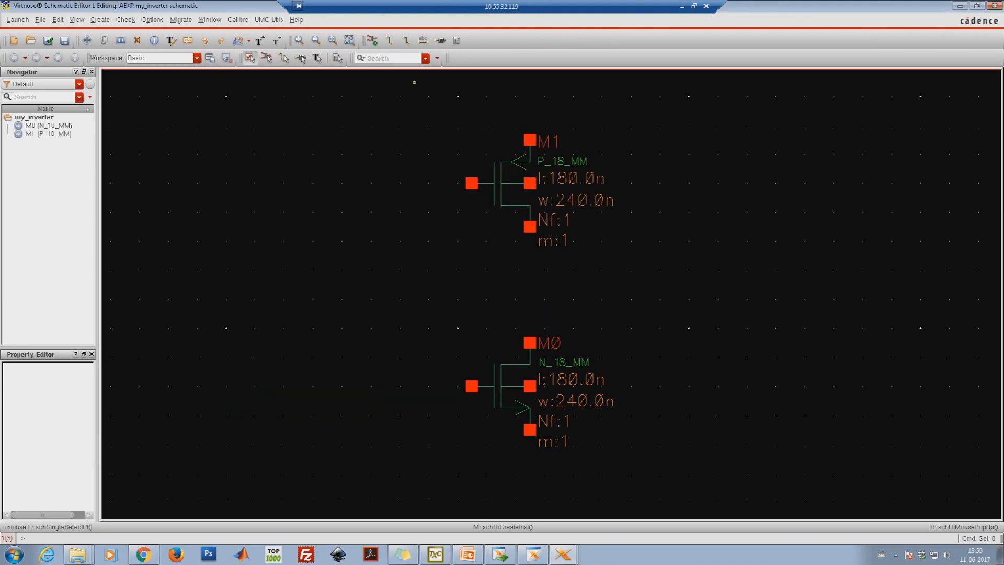
Step: Wire the PMOS drain to the NMOS drain, and connect the two gates with a wire
{"action": "key", "text": "w"}
{"action": "left_click", "coordinate": [530, 227]}
{"action": "left_click", "coordinate": [530, 343]}
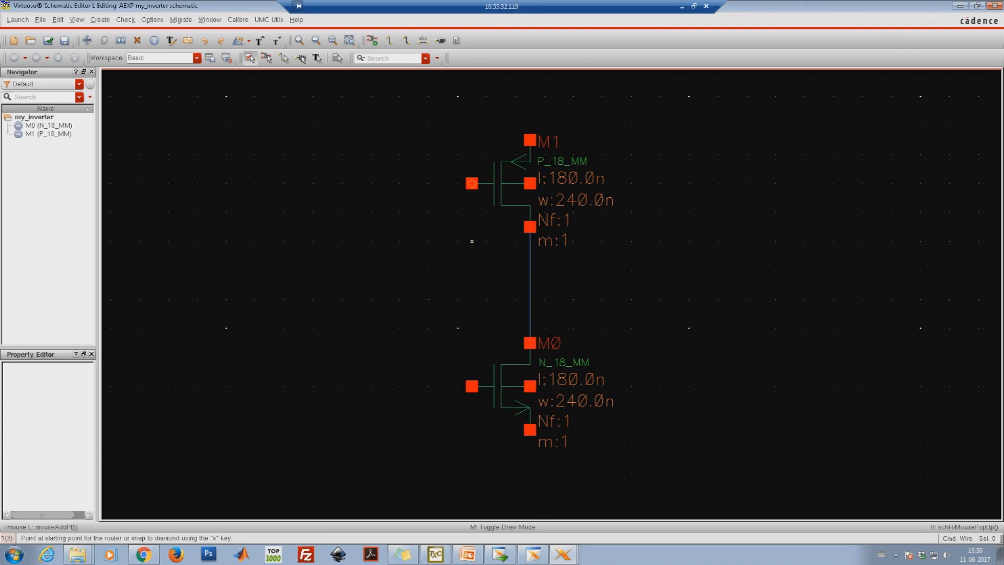
{"action": "left_click", "coordinate": [472, 183]}
{"action": "left_click", "coordinate": [471, 386]}
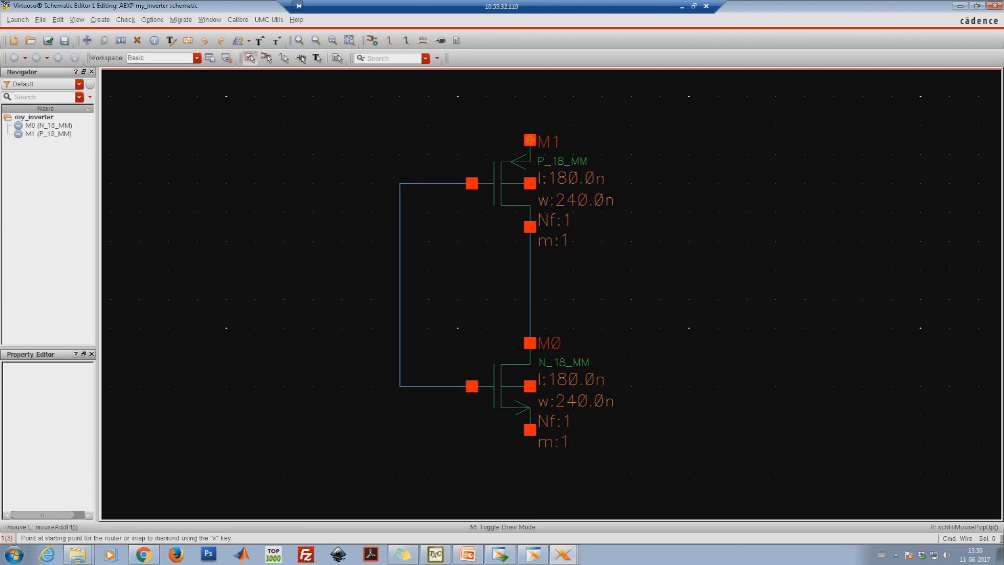
Step: Wire each transistor's bulk terminal to its own source, for both the PMOS and the NMOS
{"action": "left_click", "coordinate": [530, 140]}
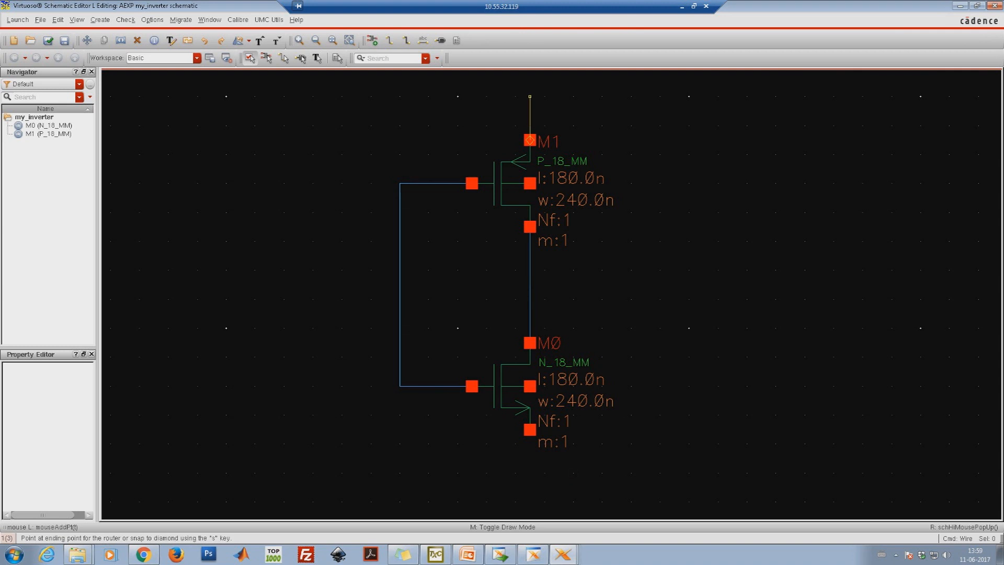
{"action": "left_click", "coordinate": [602, 96]}
{"action": "left_click", "coordinate": [530, 183]}
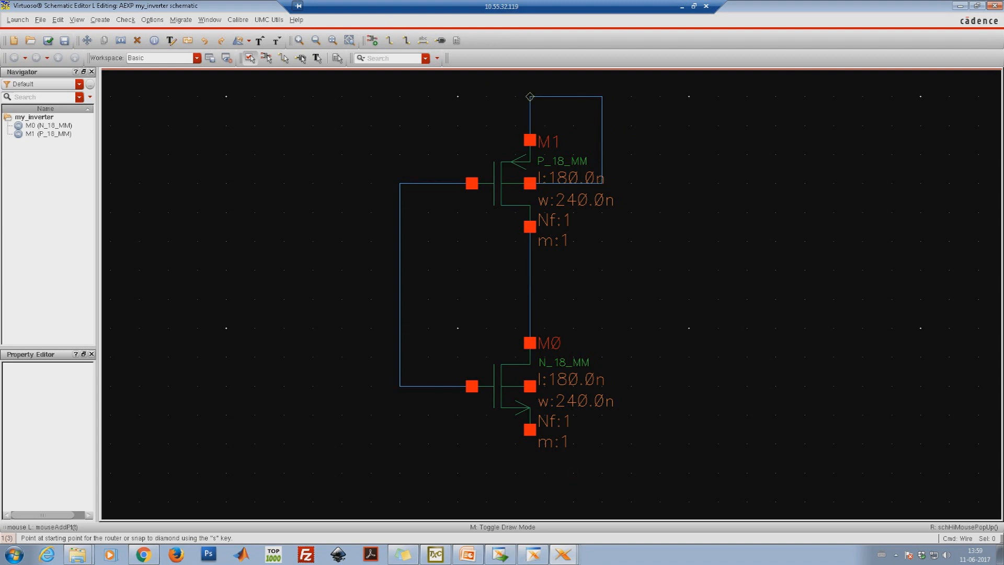
{"action": "left_click", "coordinate": [530, 386]}
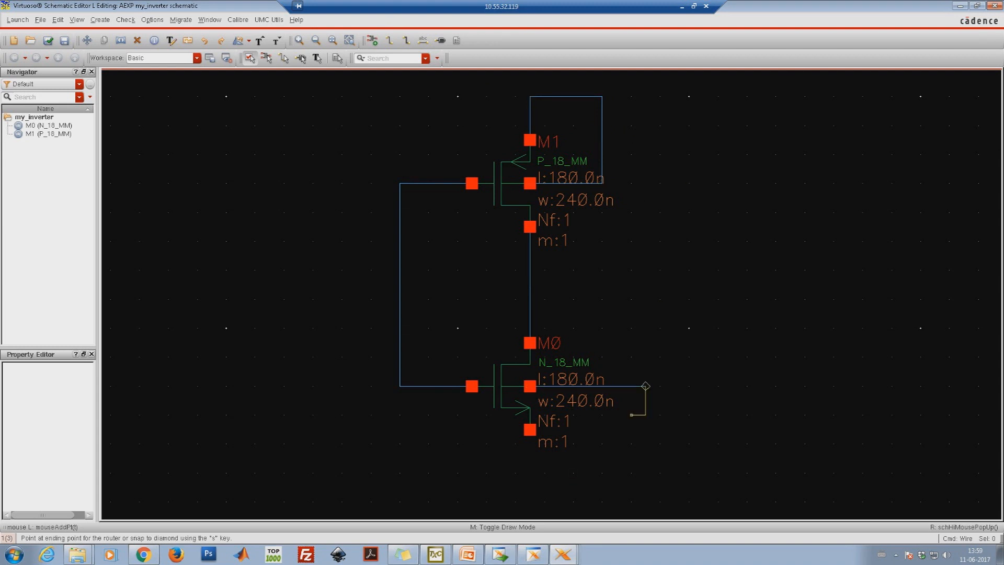
{"action": "left_click", "coordinate": [530, 429]}
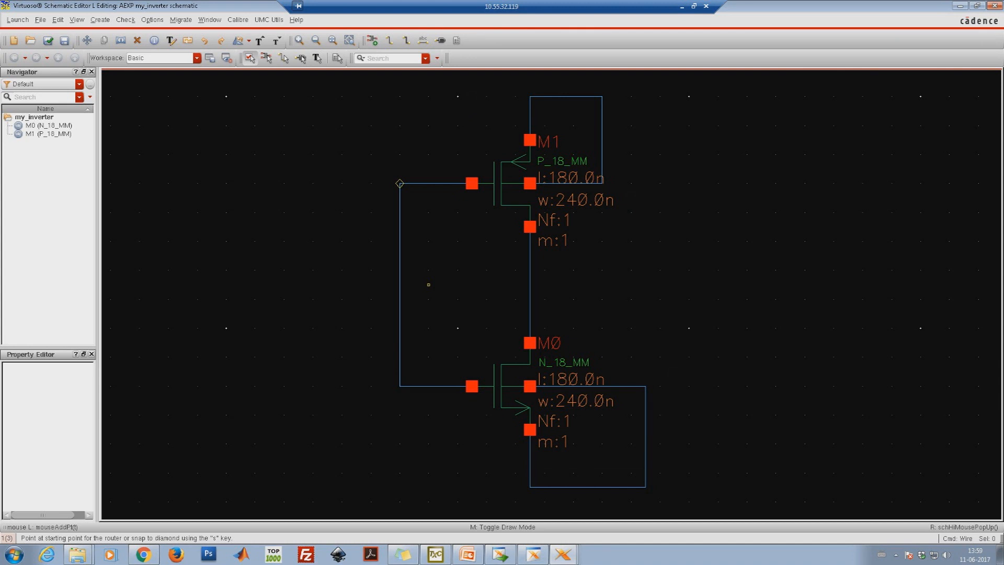
Step: Add an input pin named IN on the common gate wire and move it outward, leaving a short connecting stub
{"action": "key", "text": "p"}
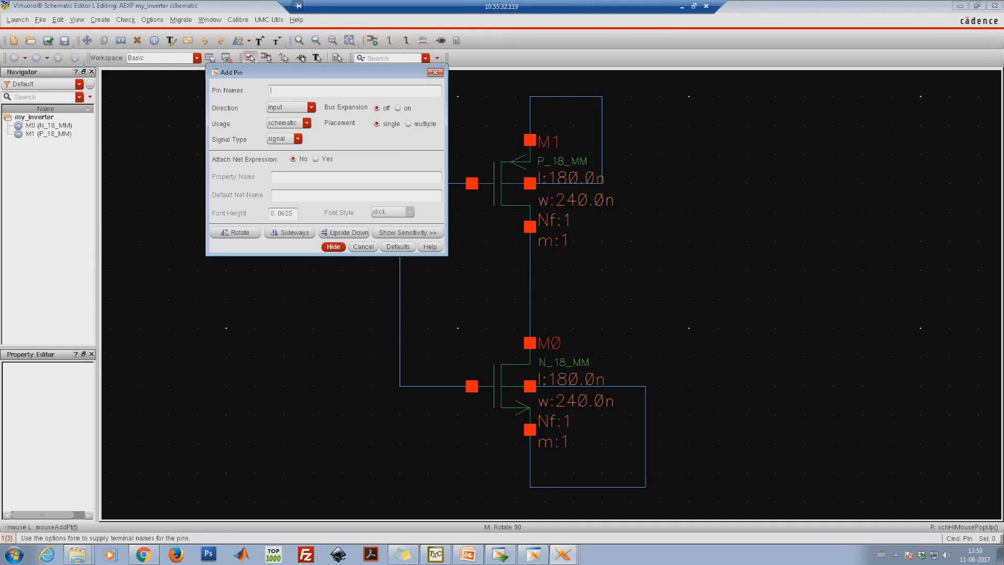
{"action": "type", "text": "I"}
{"action": "left_click", "coordinate": [333, 246]}
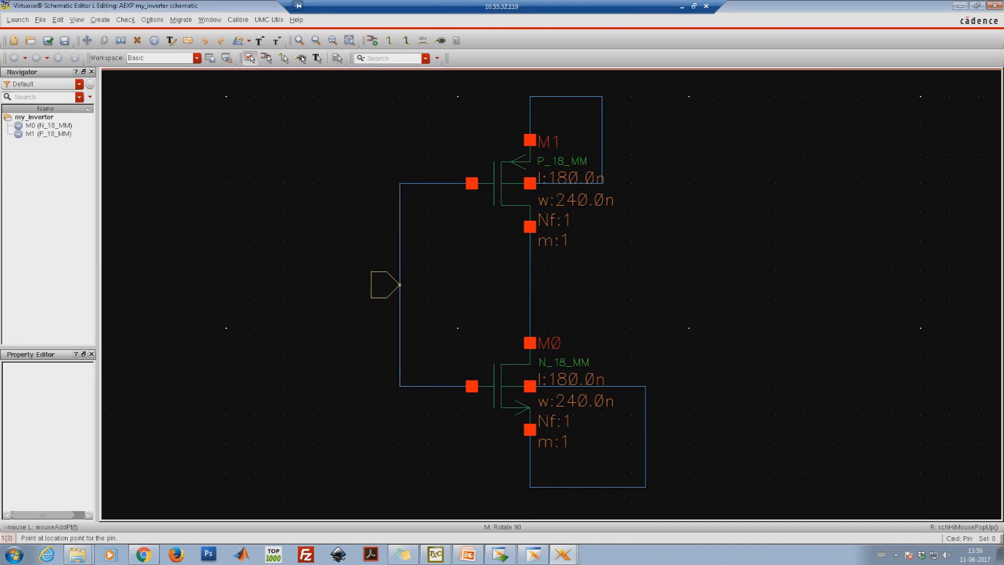
{"action": "left_click", "coordinate": [400, 284]}
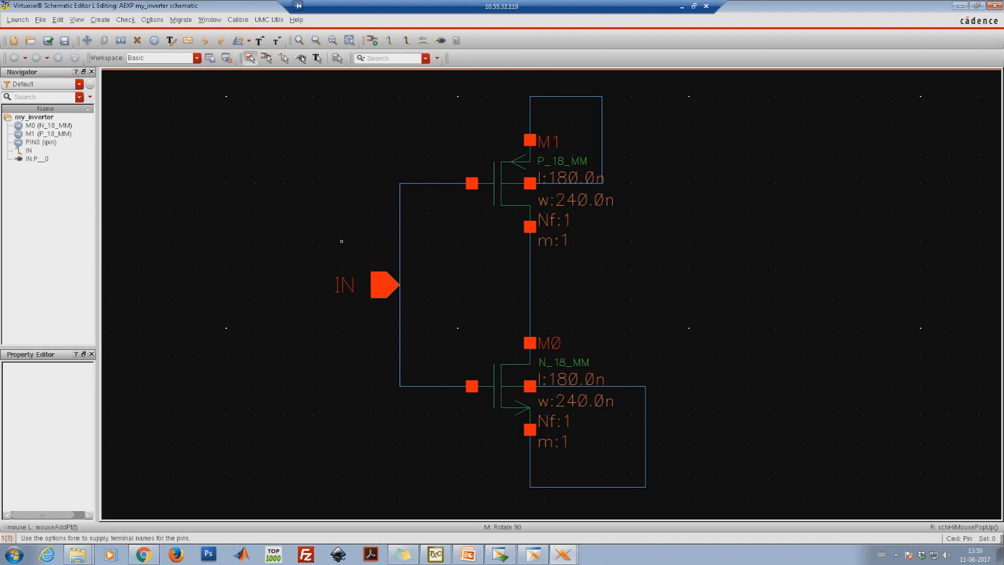
{"action": "key", "text": "Escape"}
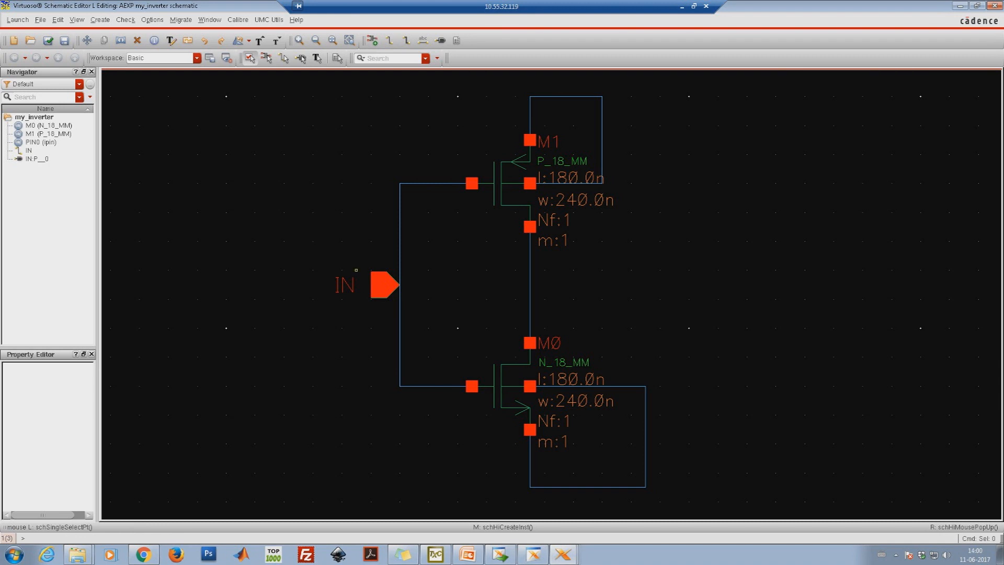
{"action": "left_click_drag", "start_coordinate": [385, 284], "coordinate": [355, 284]}
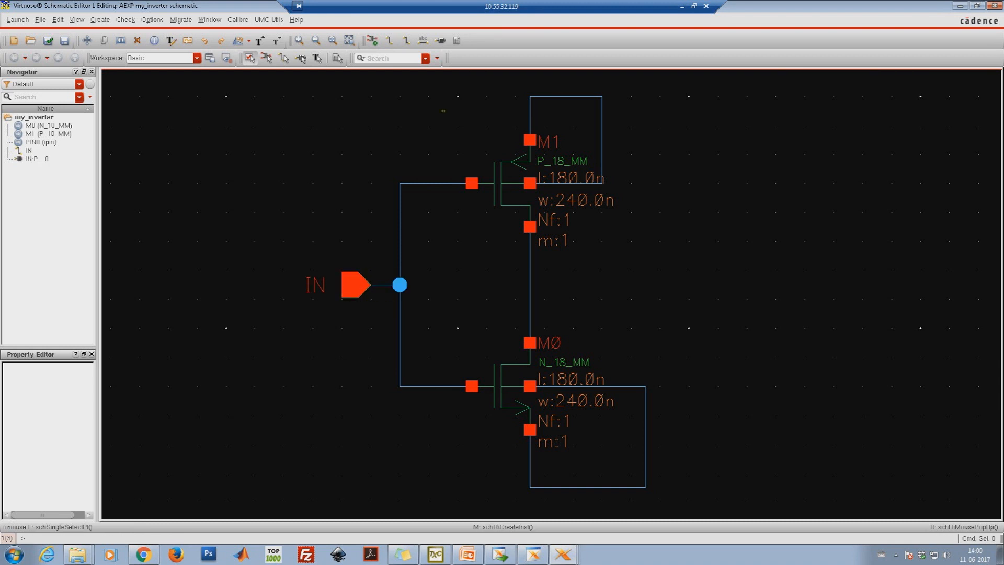
Step: Add an output pin named OUT beside the transistors and wire it to the common drain net
{"action": "key", "text": "p"}
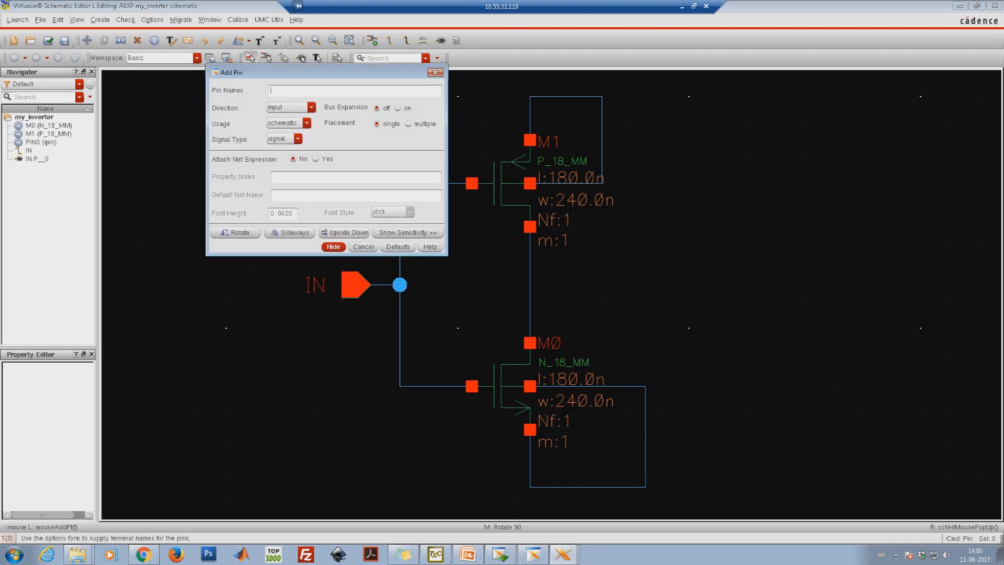
{"action": "left_click", "coordinate": [290, 107]}
{"action": "left_click", "coordinate": [277, 117]}
{"action": "type", "text": "OUT"}
{"action": "left_click", "coordinate": [333, 246]}
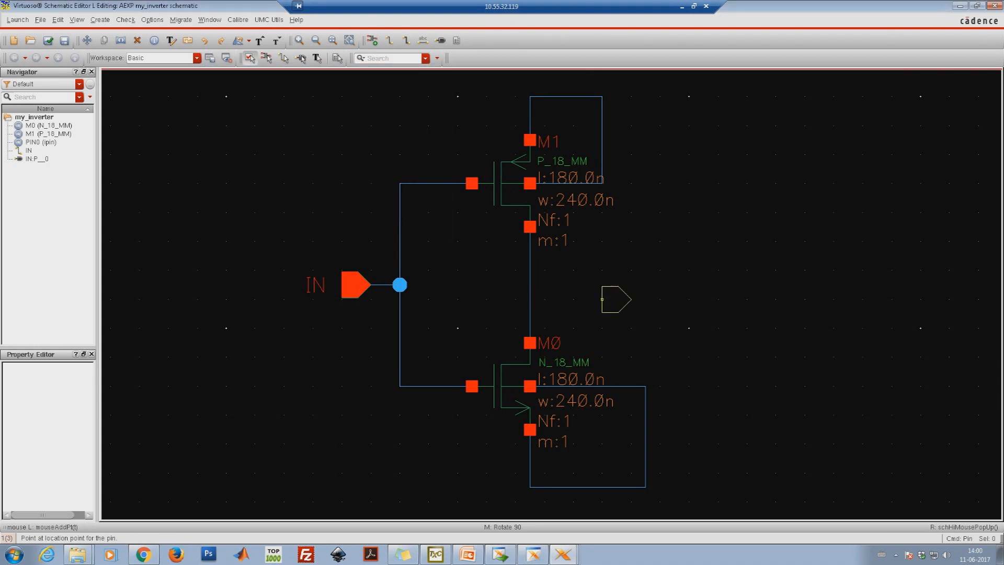
{"action": "left_click", "coordinate": [602, 285]}
{"action": "left_click", "coordinate": [389, 41]}
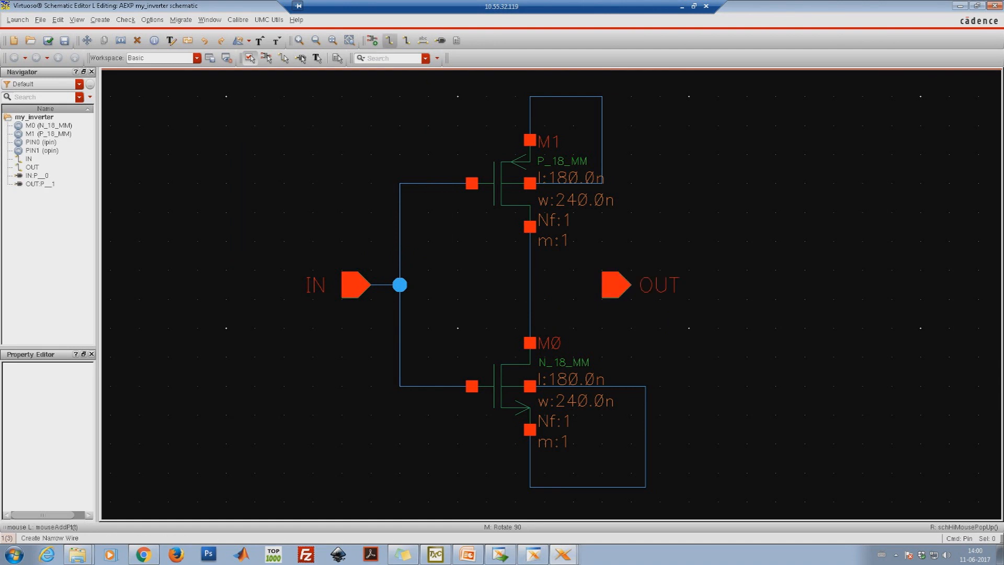
{"action": "left_click", "coordinate": [617, 285]}
{"action": "left_click", "coordinate": [530, 286]}
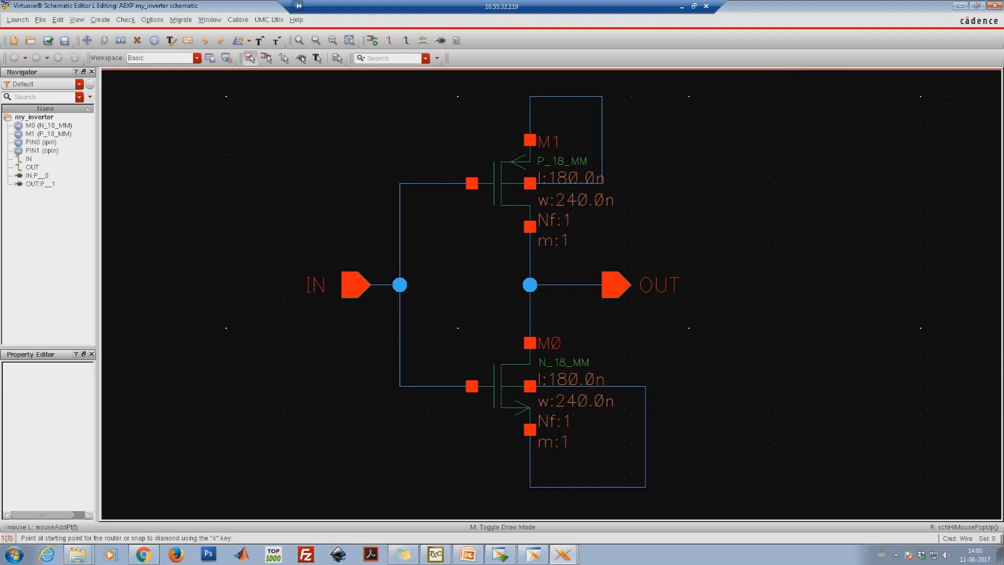
Step: Add inputOutput pins VDD and GND, placing VDD on the PMOS source-bulk wire and GND on the NMOS source-bulk wire
{"action": "left_click", "coordinate": [441, 40]}
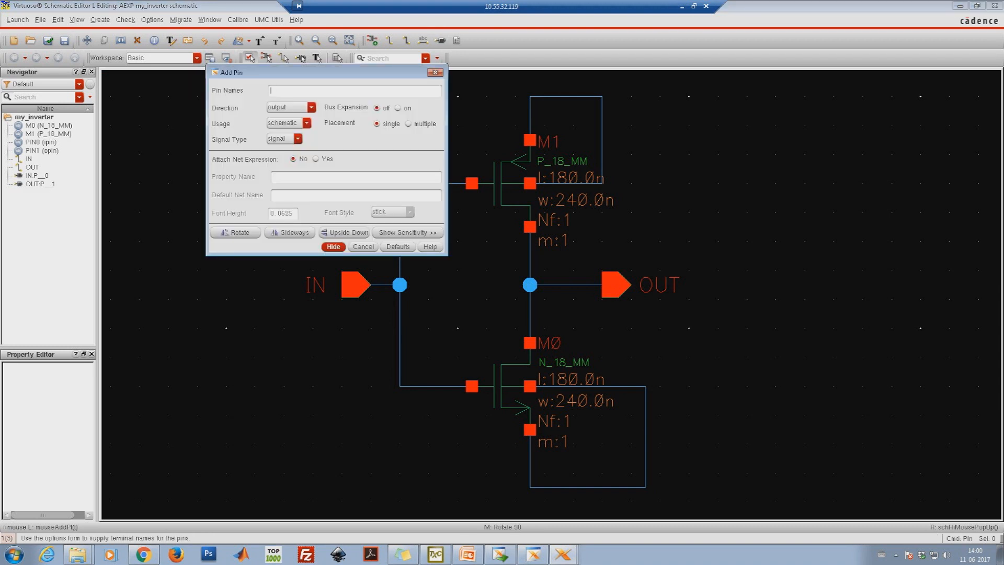
{"action": "left_click", "coordinate": [311, 107]}
{"action": "left_click", "coordinate": [285, 133]}
{"action": "type", "text": "VDD GND"}
{"action": "key", "text": "Return"}
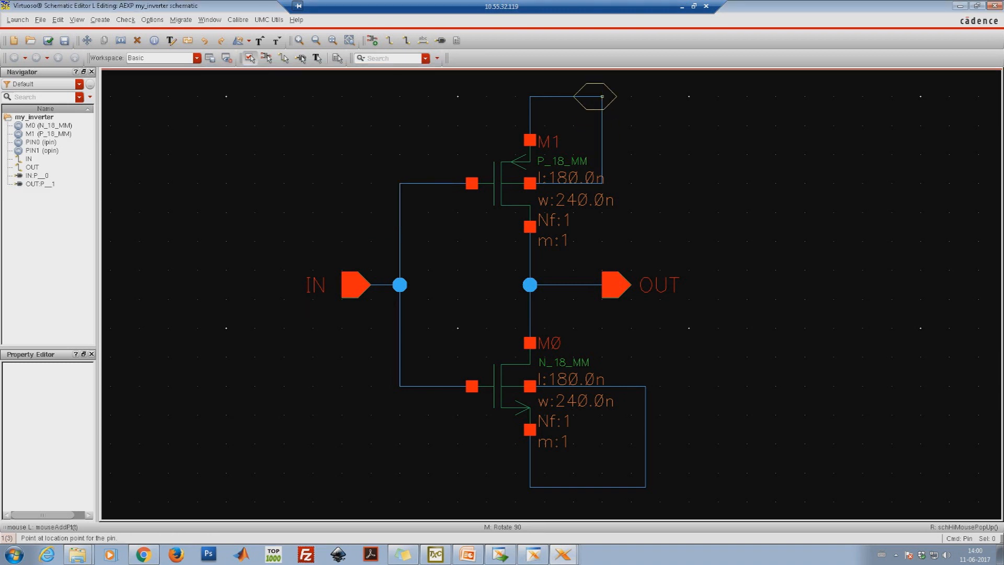
{"action": "left_click", "coordinate": [603, 96]}
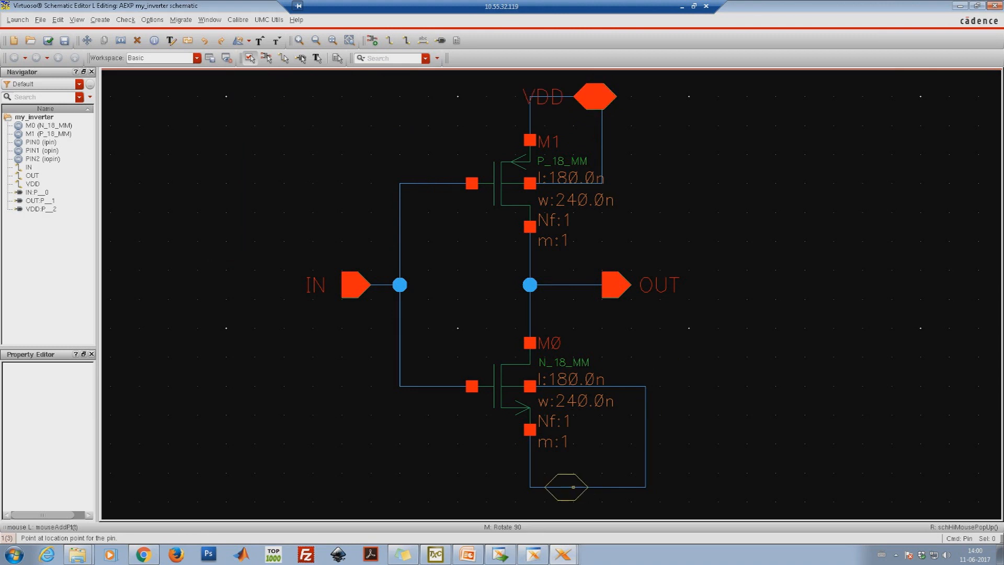
{"action": "left_click", "coordinate": [574, 487]}
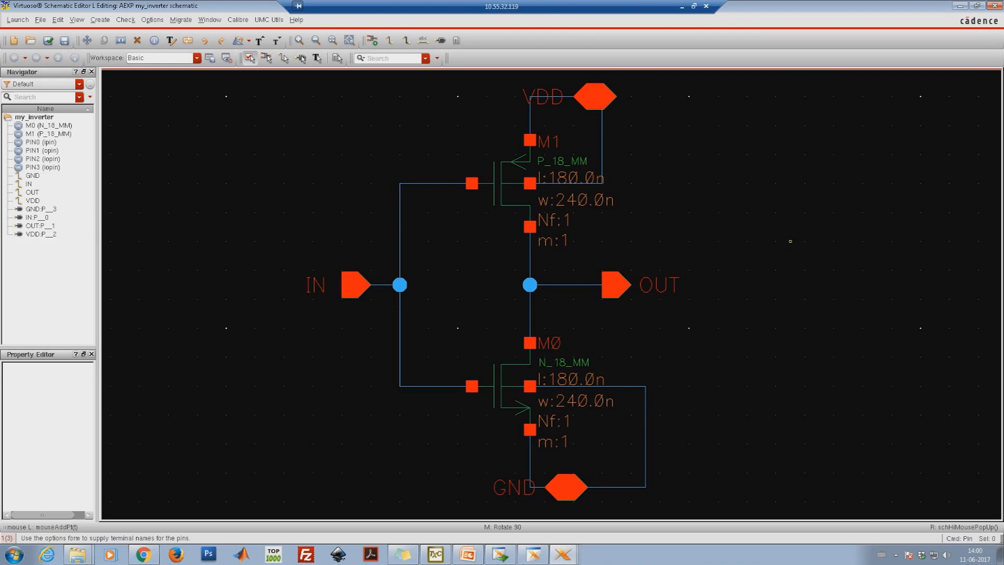
{"action": "key", "text": "Escape"}
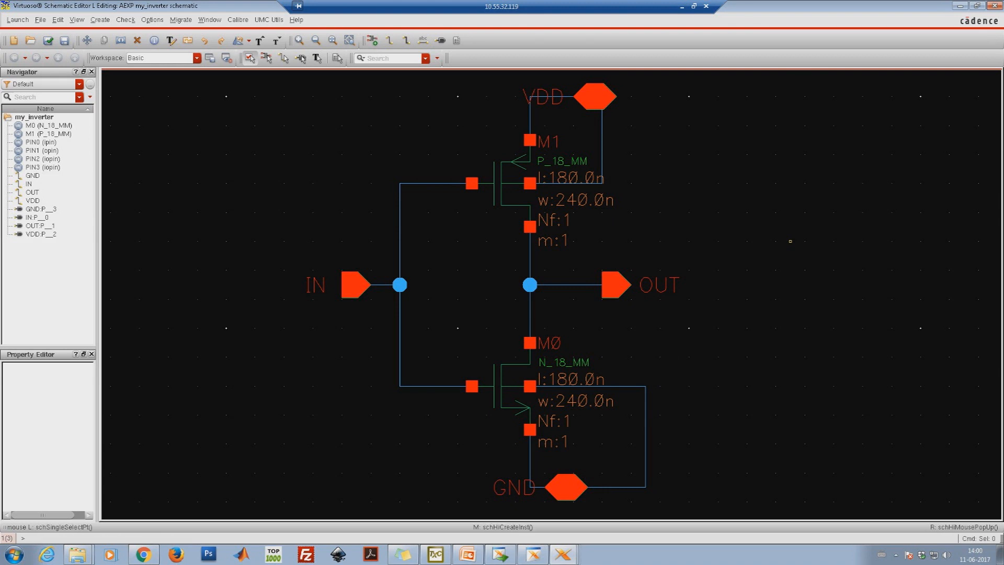
Step: Check and save the schematic, and start creating a symbol cellview from the my_inverter schematic view
{"action": "left_click", "coordinate": [48, 41]}
{"action": "key", "text": "alt+c"}
{"action": "key", "text": "Down"}
{"action": "key", "text": "Down"}
{"action": "key", "text": "Down"}
{"action": "key", "text": "Down"}
{"action": "key", "text": "Down"}
{"action": "key", "text": "Down"}
{"action": "key", "text": "Down"}
{"action": "key", "text": "Down"}
{"action": "key", "text": "Down"}
{"action": "key", "text": "Down"}
{"action": "key", "text": "Down"}
{"action": "key", "text": "Up"}
{"action": "key", "text": "Right"}
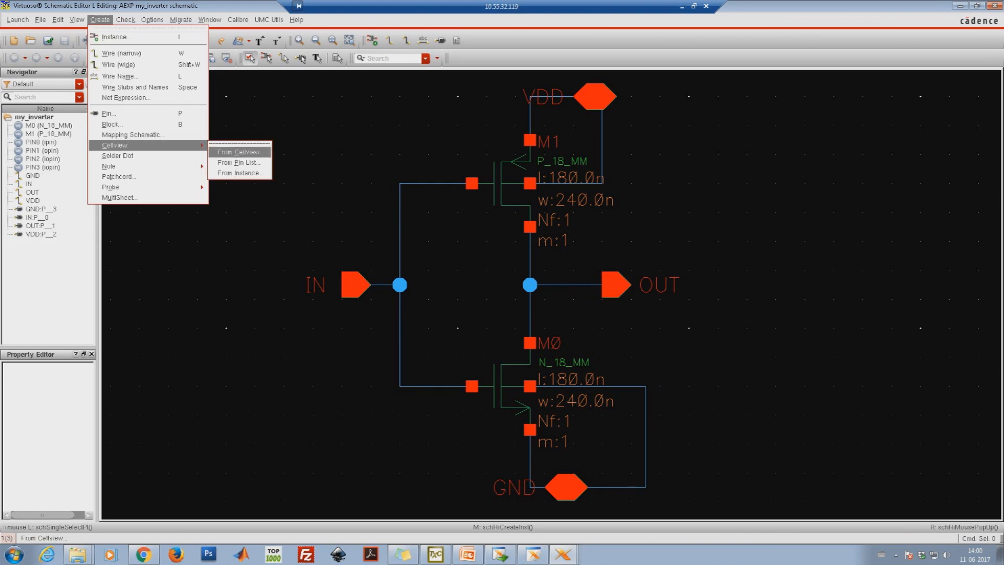
{"action": "key", "text": "Return"}
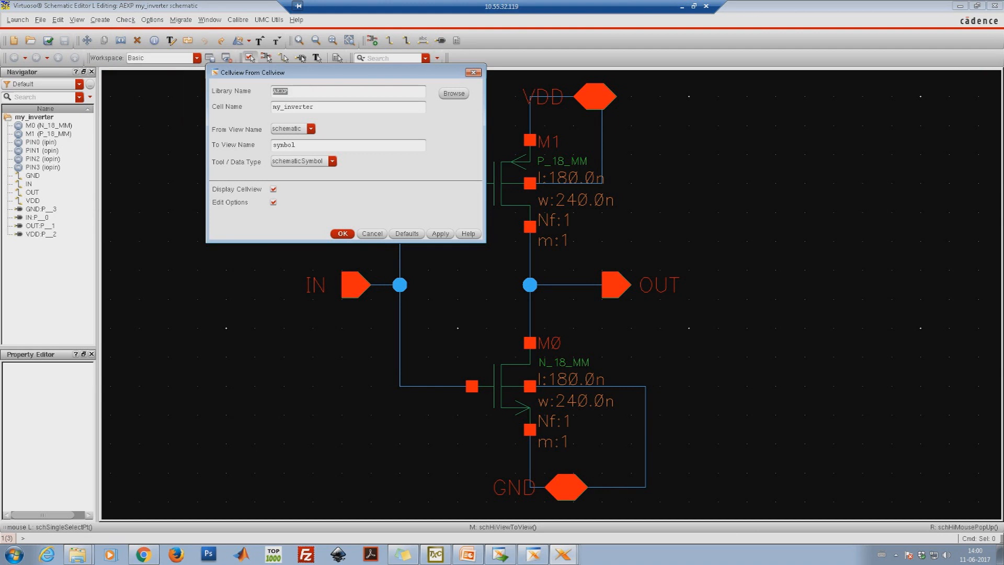
{"action": "key", "text": "Return"}
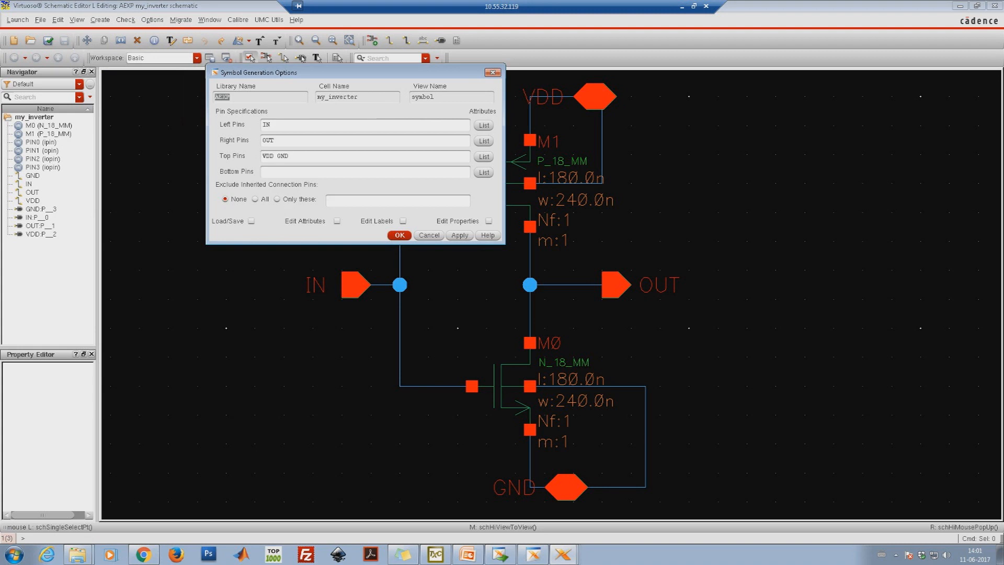
Step: Make GND a bottom pin instead of a top pin in the symbol generation options, and generate the symbol
{"action": "key", "text": "BackSpace"}
{"action": "key", "text": "BackSpace"}
{"action": "key", "text": "BackSpace"}
{"action": "key", "text": "BackSpace"}
{"action": "type", "text": "GN"}
{"action": "key", "text": "Return"}
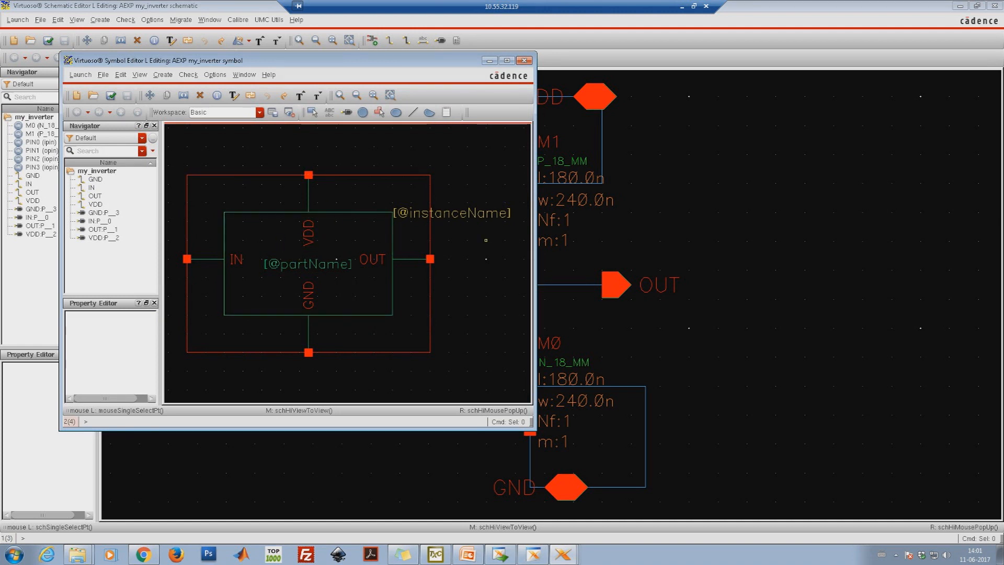
Step: Launch Layout XL with a new layout and automatic configuration for my_inverter in AEXP, and maximize the layout window
{"action": "key", "text": "f"}
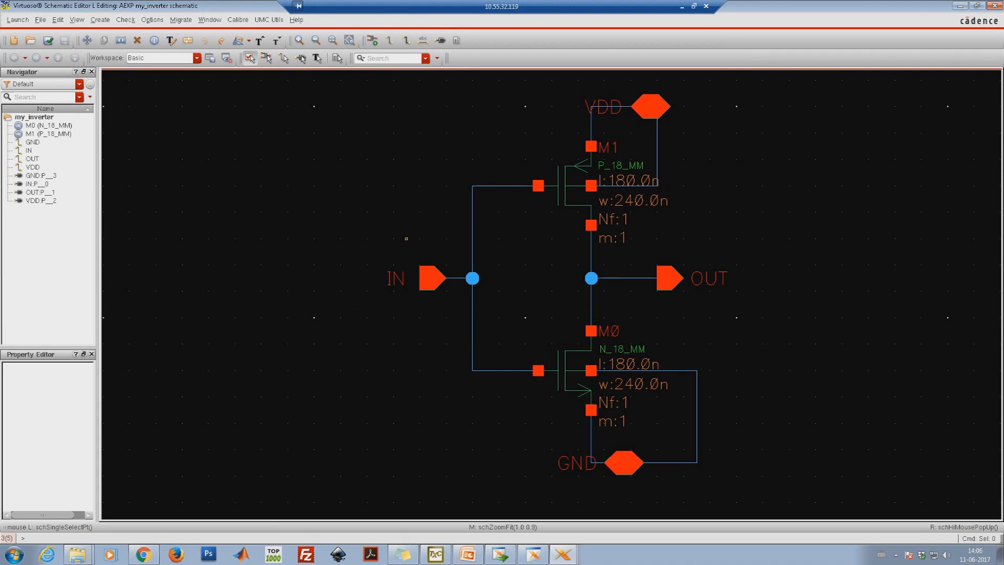
{"action": "left_click", "coordinate": [30, 41]}
{"action": "key", "text": "alt+l"}
{"action": "key", "text": "Down"}
{"action": "key", "text": "Down"}
{"action": "key", "text": "Down"}
{"action": "key", "text": "Down"}
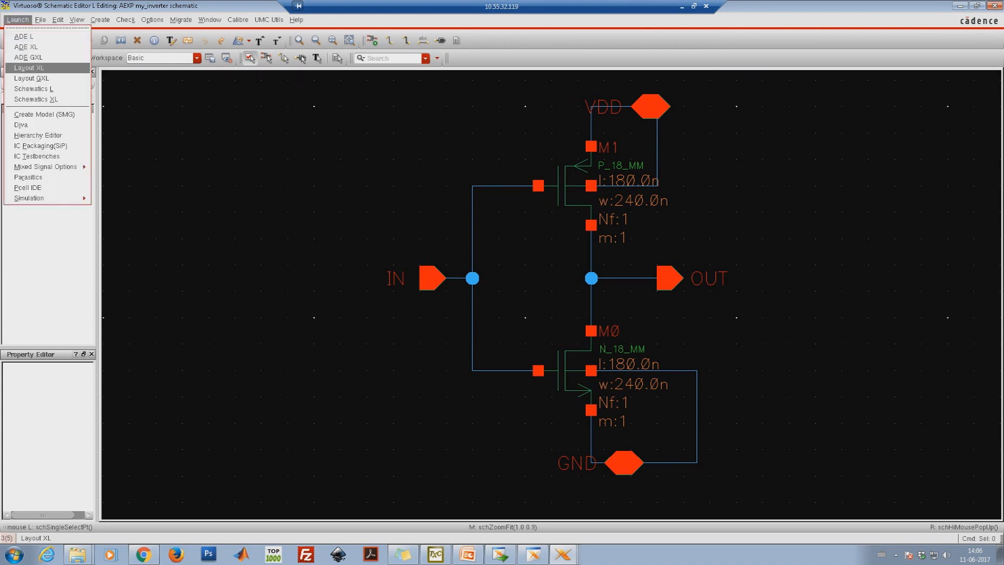
{"action": "key", "text": "Return"}
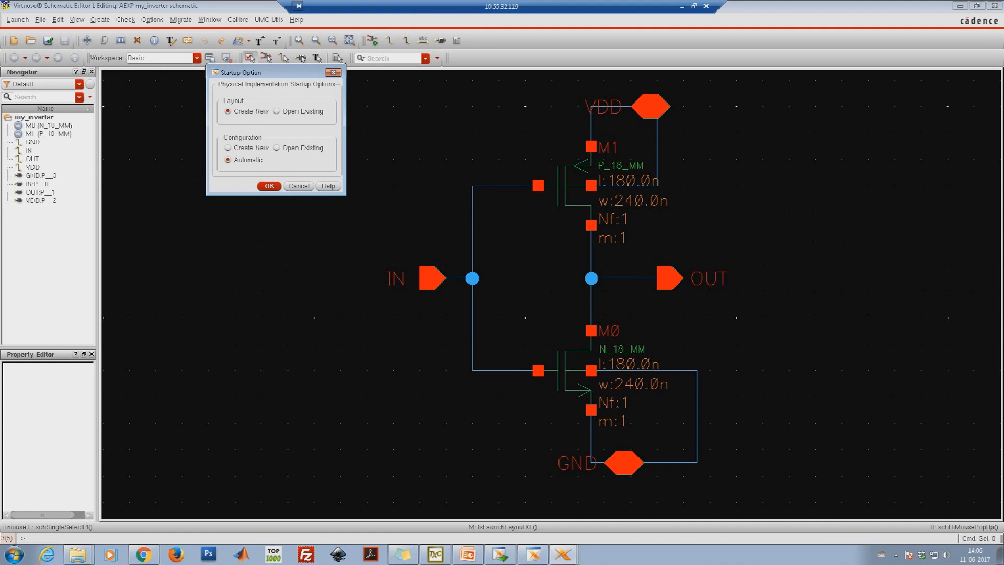
{"action": "key", "text": "Return"}
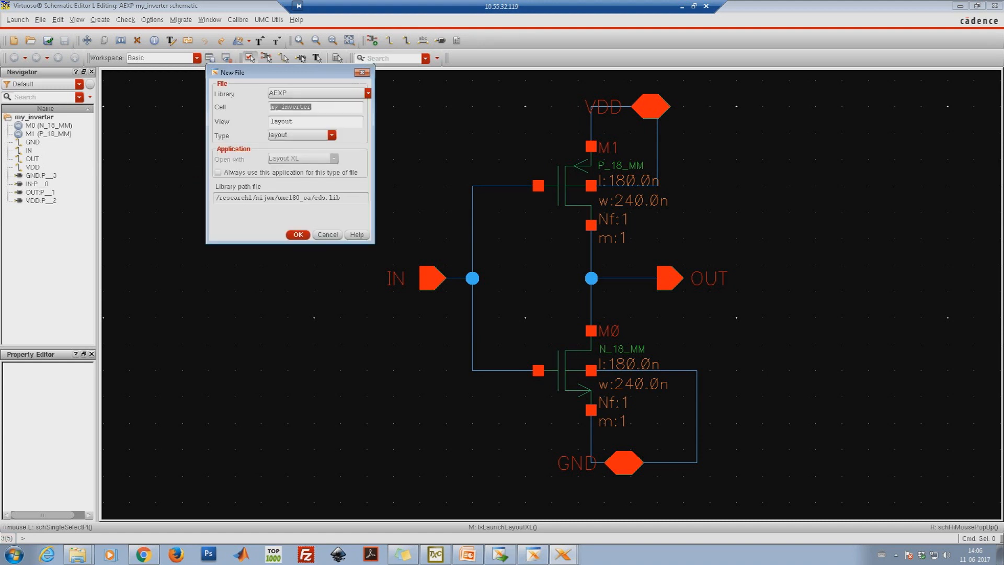
{"action": "key", "text": "Return"}
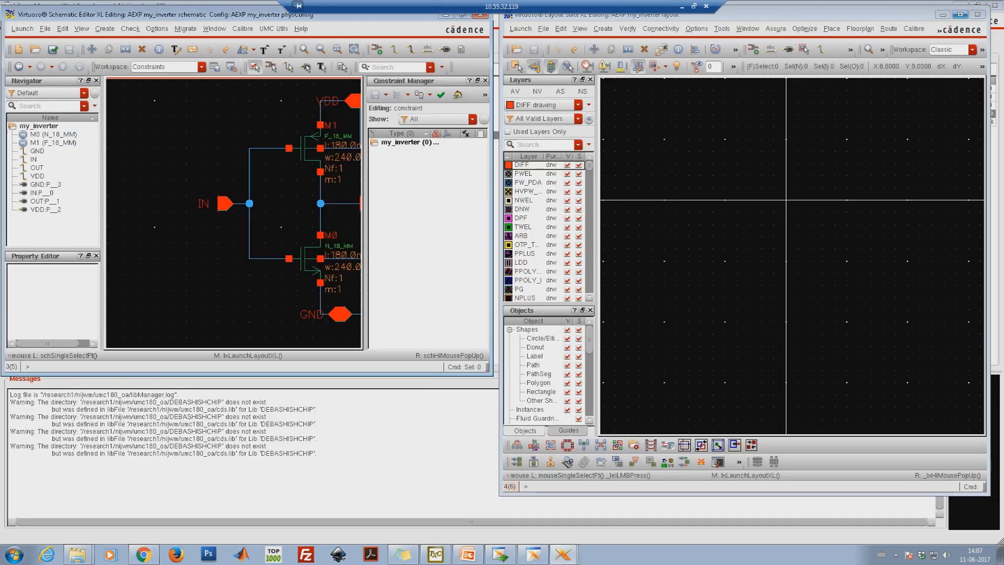
{"action": "left_click", "coordinate": [960, 14]}
Step: Set the layout's X and Y snap spacing to 0.01 in the display options
{"action": "scroll", "coordinate": [534, 207], "scroll_direction": "up", "scroll_amount": 5}
{"action": "scroll", "coordinate": [546, 216], "scroll_direction": "right", "scroll_amount": 1, "text": "shift"}
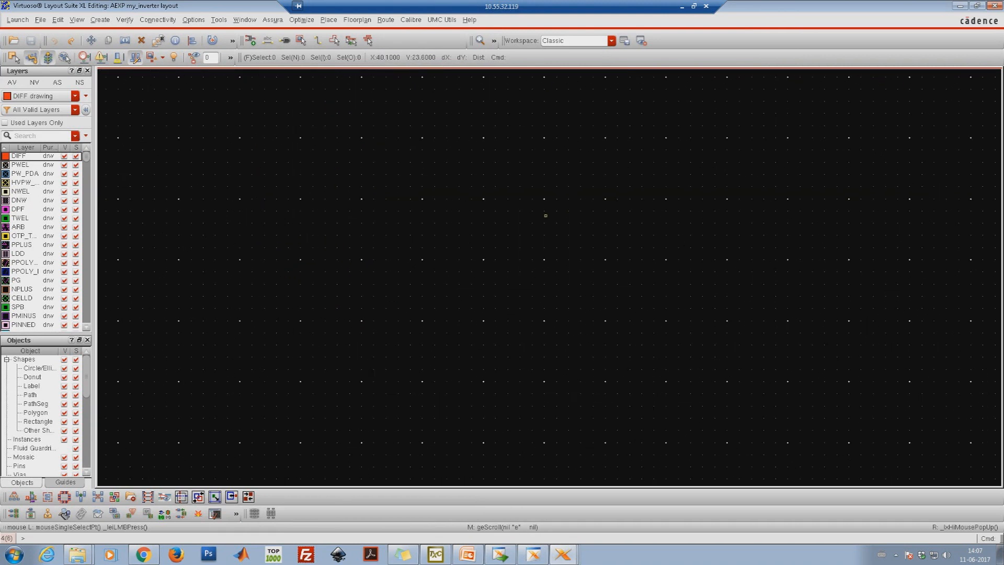
{"action": "scroll", "coordinate": [478, 204], "scroll_direction": "left", "scroll_amount": 2, "text": "shift"}
{"action": "scroll", "coordinate": [497, 233], "scroll_direction": "down", "scroll_amount": 3}
{"action": "scroll", "coordinate": [497, 233], "scroll_direction": "right", "scroll_amount": 1, "text": "shift"}
{"action": "key", "text": "alt+o"}
{"action": "key", "text": "Down"}
{"action": "key", "text": "Return"}
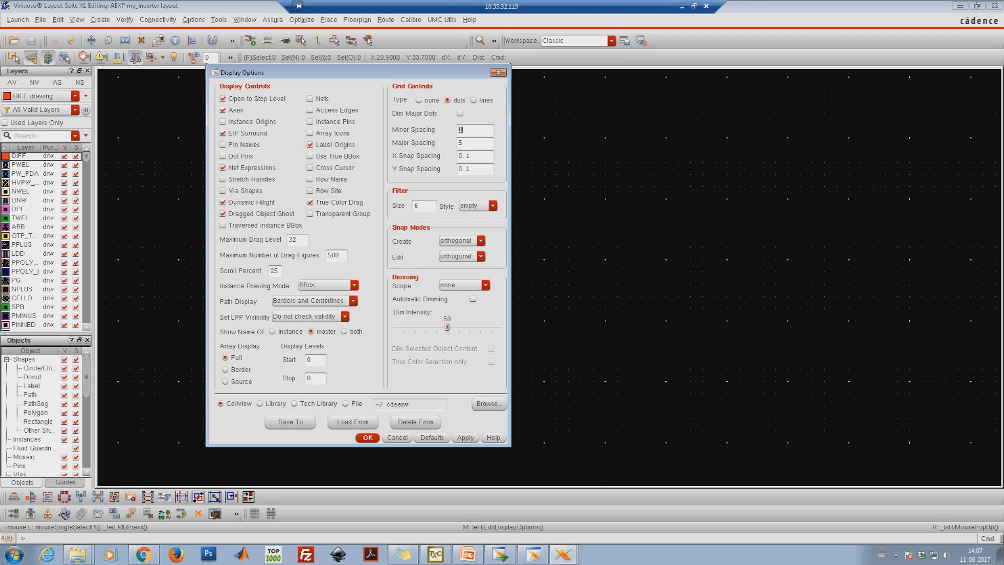
{"action": "left_click", "coordinate": [466, 156]}
{"action": "type", "text": "0.0"}
{"action": "key", "text": "Return"}
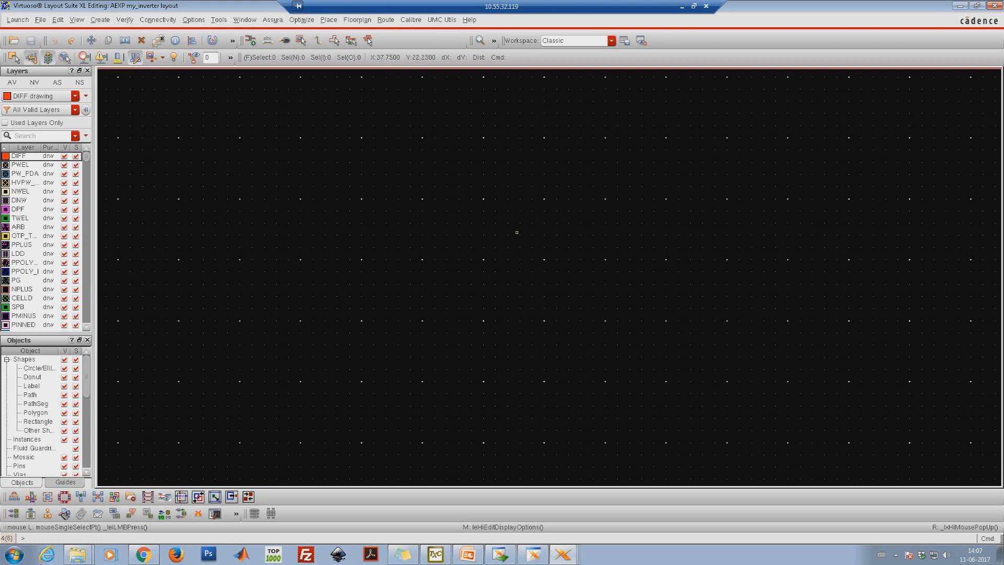
Step: Place one layout instance of N_18_MM from the UMC_18_CMOS library near the middle of the layout canvas
{"action": "key", "text": "i"}
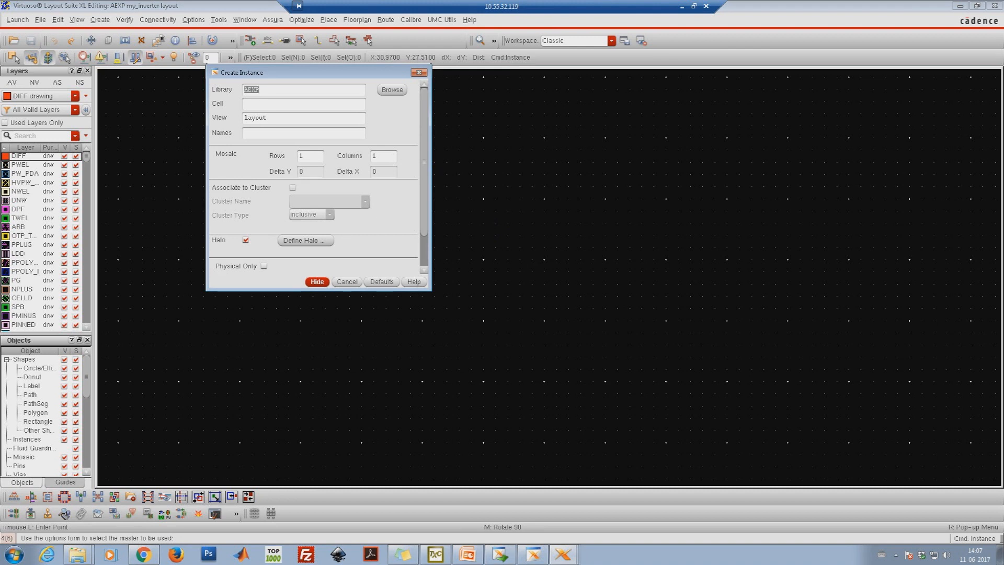
{"action": "left_click", "coordinate": [391, 90]}
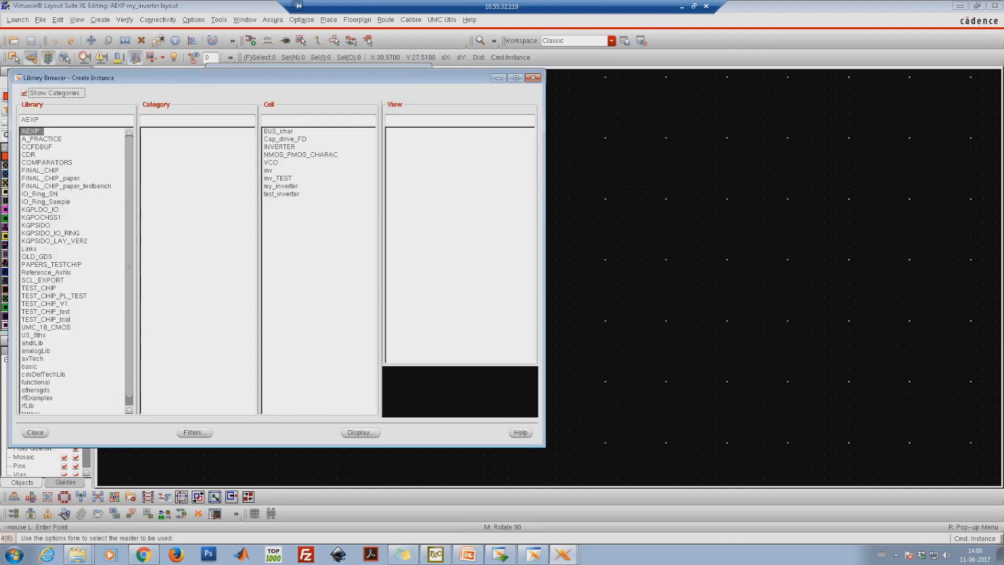
{"action": "left_click", "coordinate": [46, 327]}
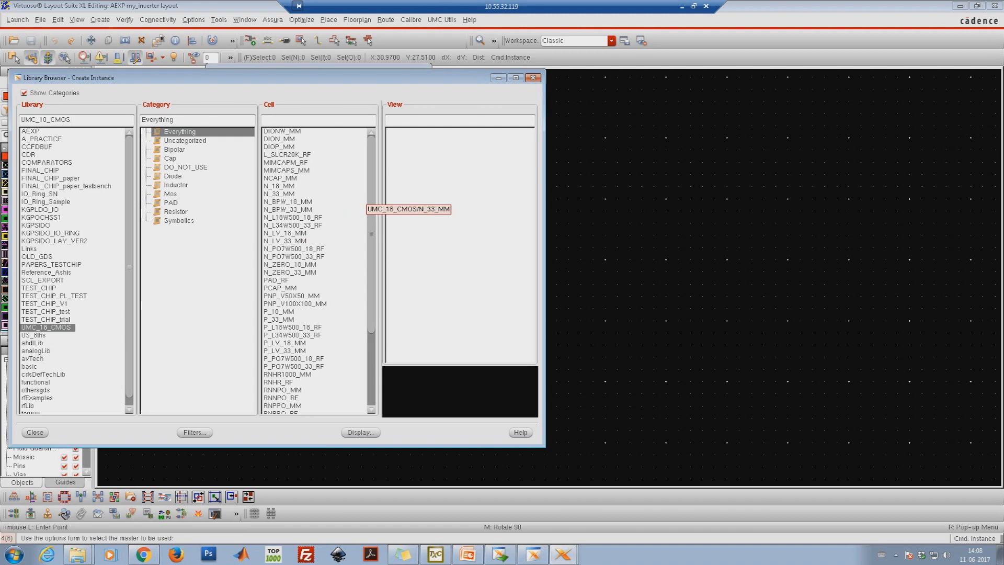
{"action": "scroll", "coordinate": [319, 272], "scroll_direction": "down", "scroll_amount": 3}
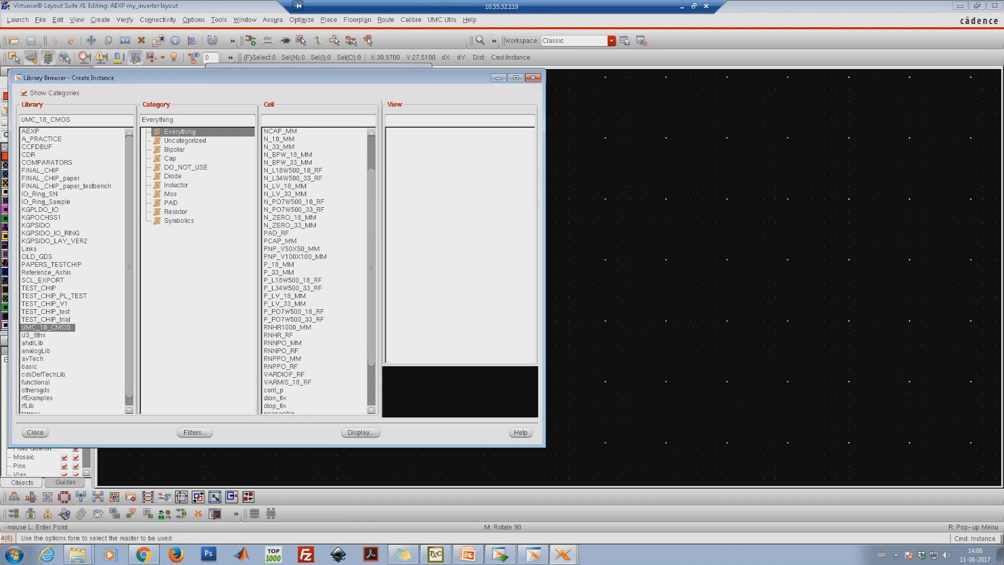
{"action": "scroll", "coordinate": [319, 271], "scroll_direction": "down", "scroll_amount": 1}
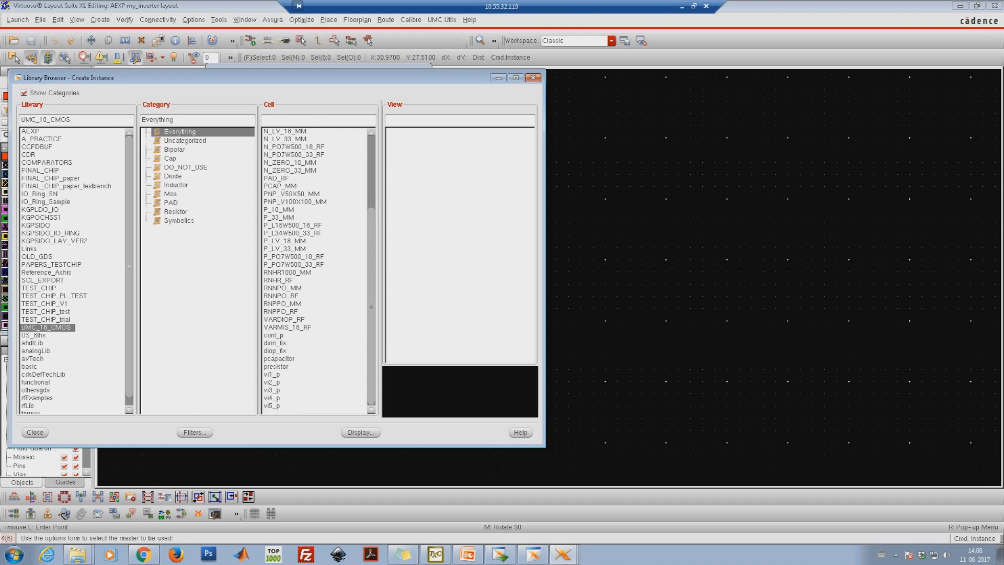
{"action": "scroll", "coordinate": [319, 272], "scroll_direction": "up", "scroll_amount": 2}
{"action": "scroll", "coordinate": [319, 271], "scroll_direction": "up", "scroll_amount": 2}
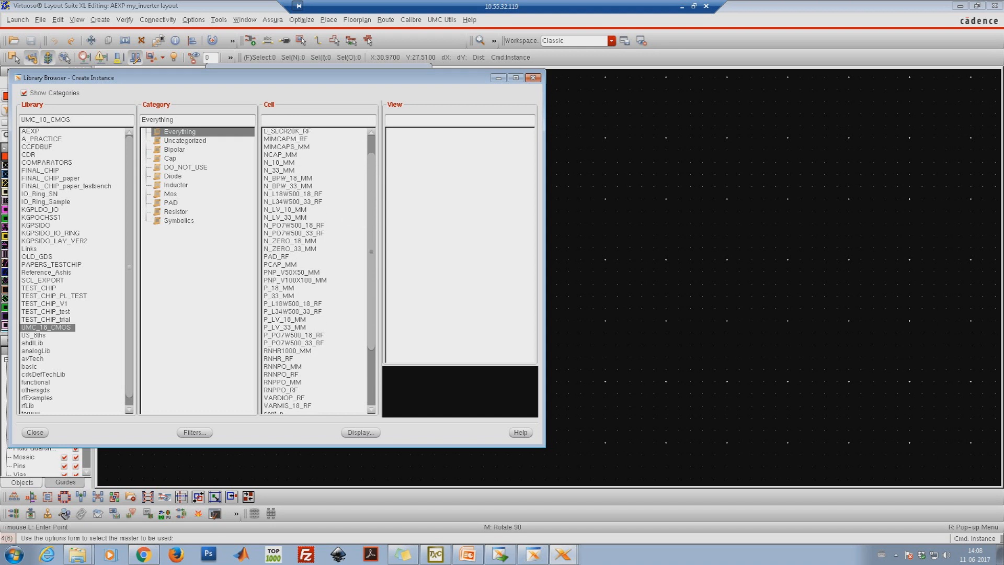
{"action": "left_click", "coordinate": [279, 163]}
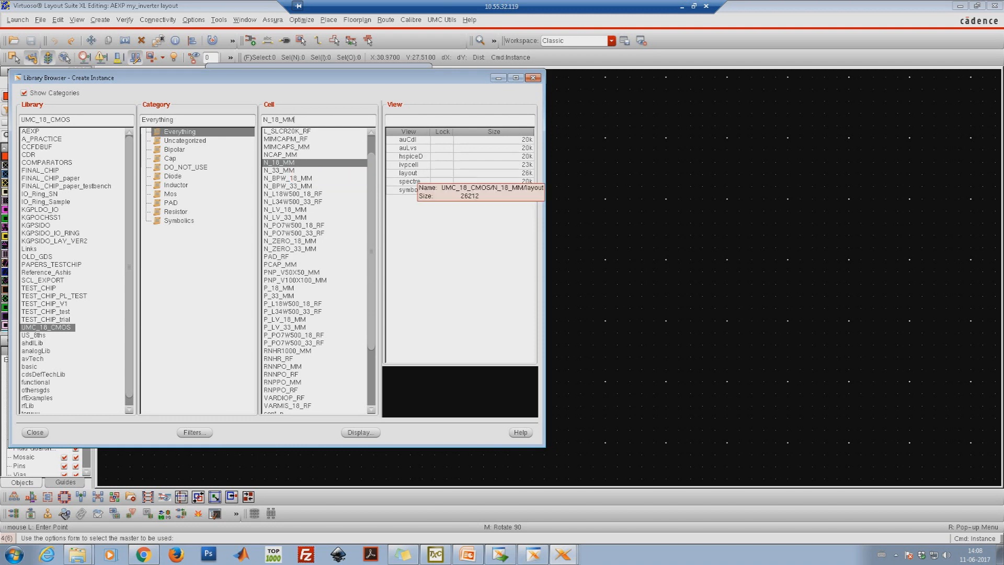
{"action": "left_click", "coordinate": [408, 173]}
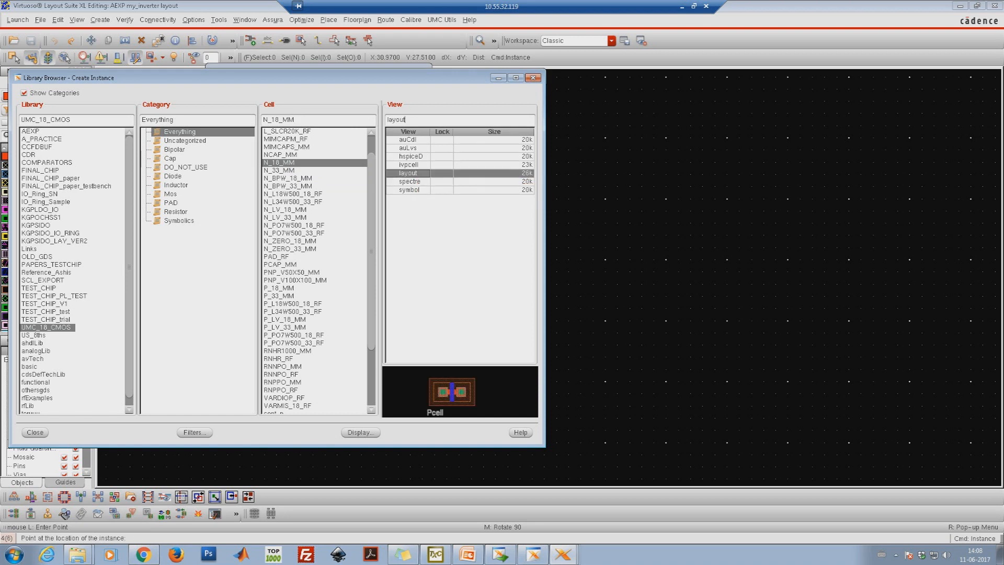
{"action": "left_click", "coordinate": [533, 78]}
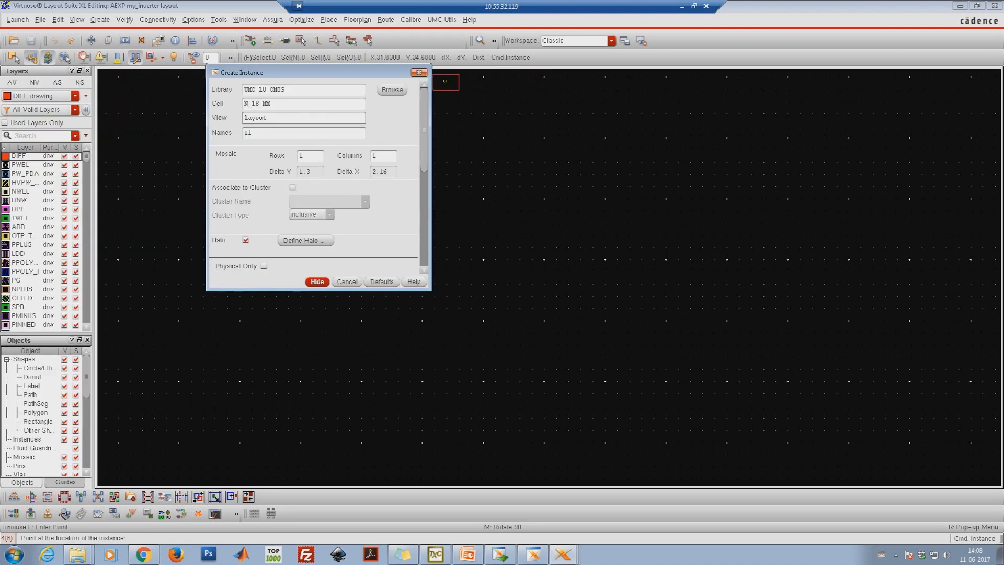
{"action": "left_click", "coordinate": [491, 265]}
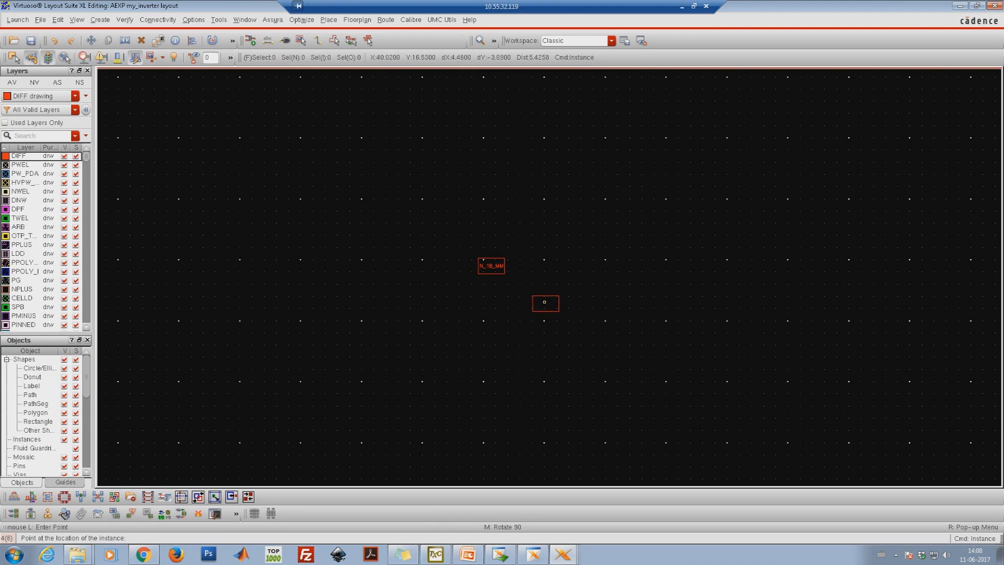
{"action": "key", "text": "Escape"}
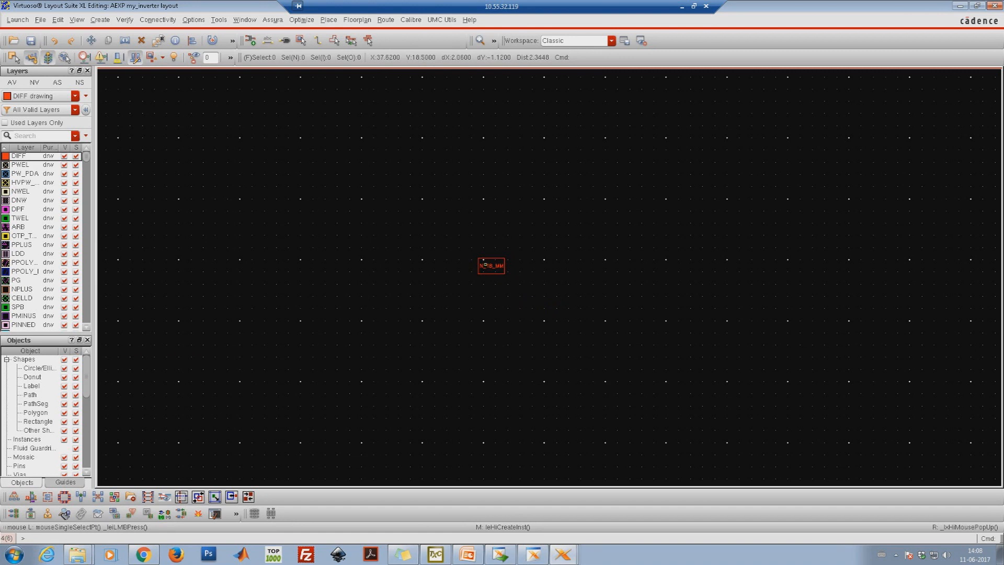
Step: Zoom in on the N_18_MM instance and display all hierarchy levels to show its internal layers
{"action": "right_click_drag", "start_coordinate": [367, 199], "coordinate": [607, 329]}
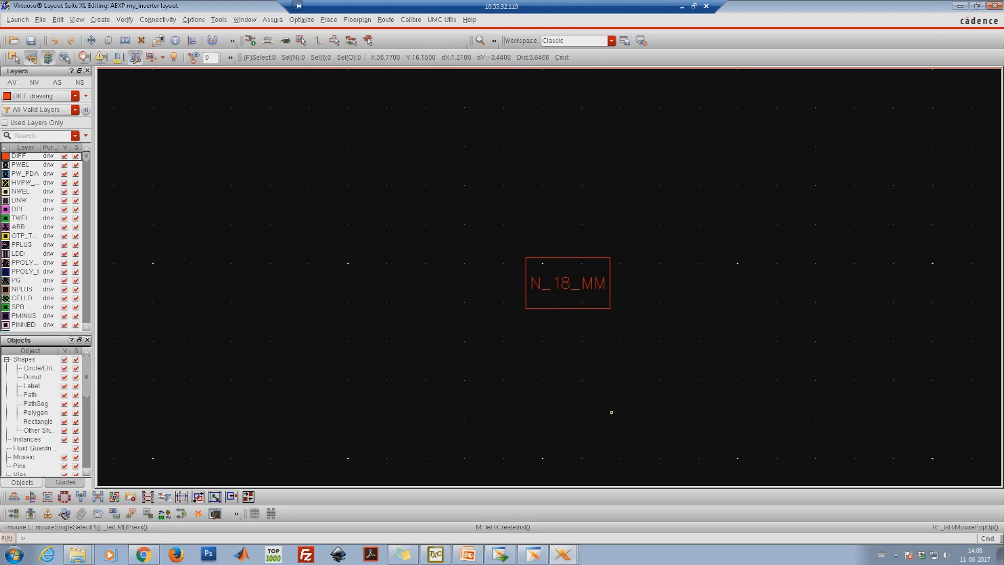
{"action": "key", "text": "shift"}
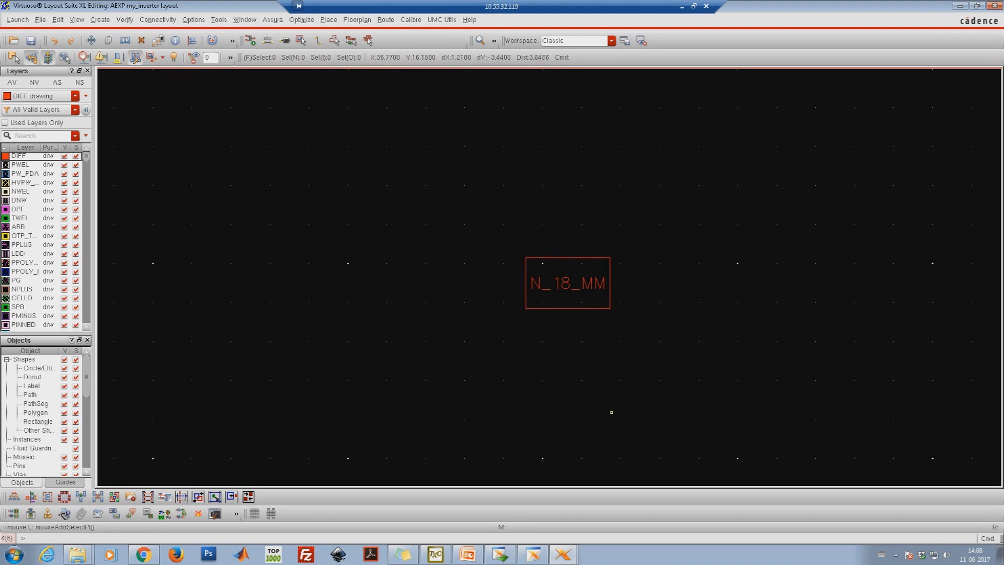
{"action": "key", "text": "shift+f"}
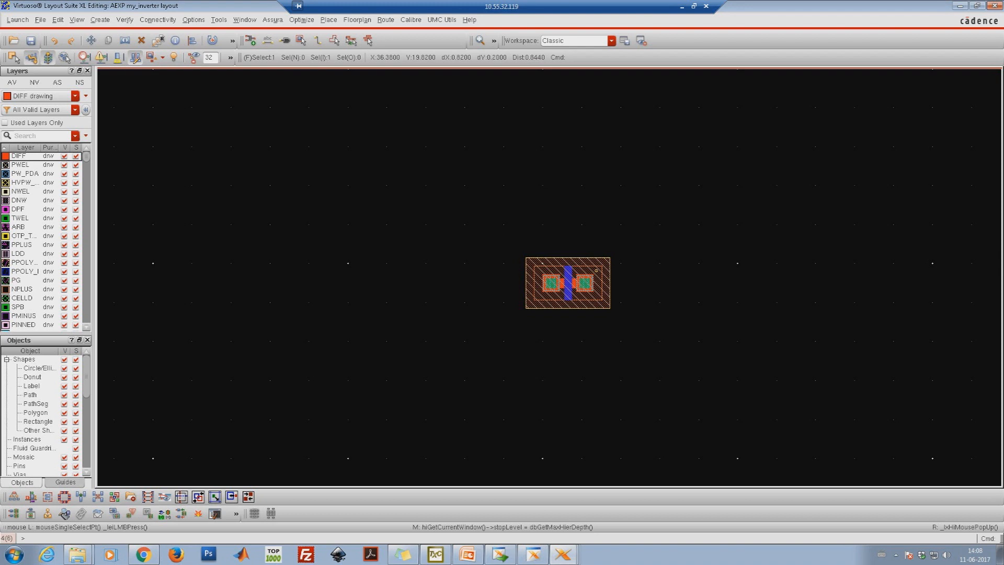
Step: Set the total width of the placed N_18_MM layout instance to 2u in its instance parameters
{"action": "key", "text": "q"}
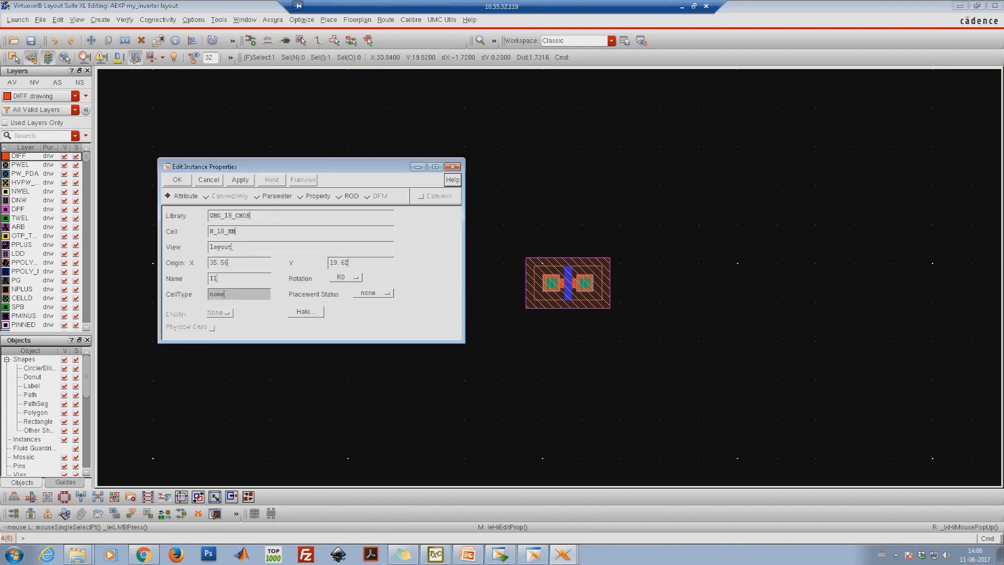
{"action": "left_click_drag", "start_coordinate": [287, 167], "coordinate": [370, 145]}
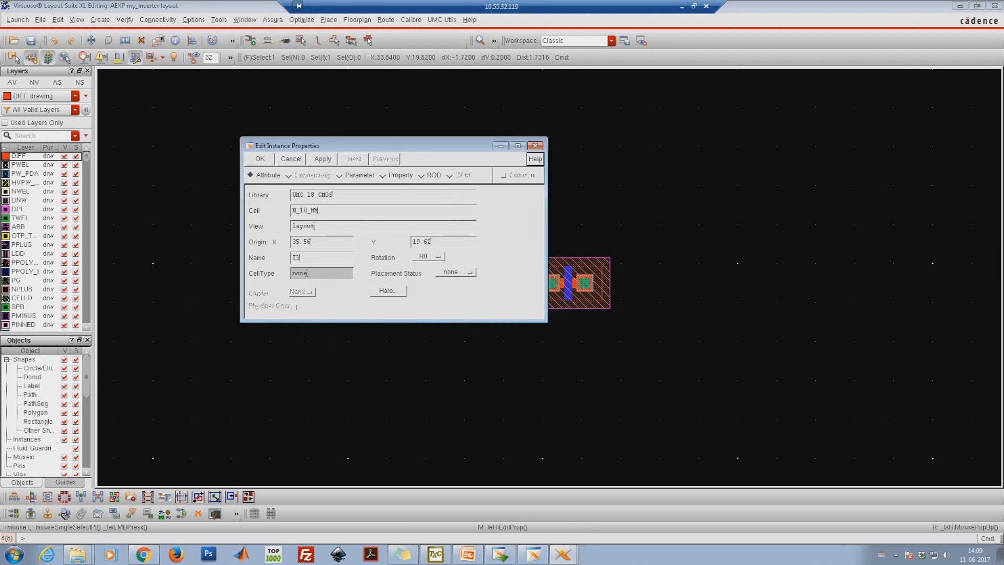
{"action": "left_click", "coordinate": [355, 175]}
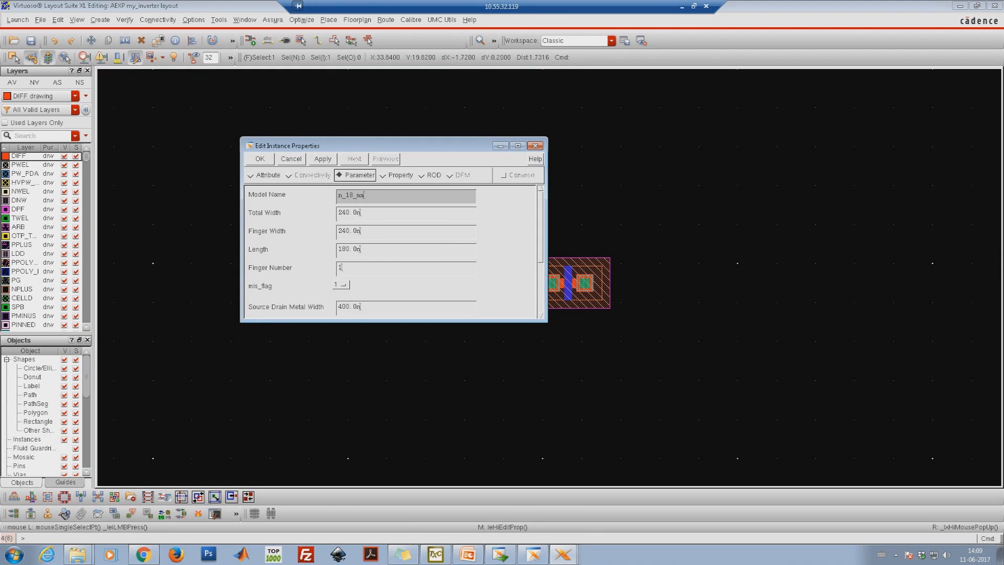
{"action": "key", "text": "Tab"}
{"action": "type", "text": "2"}
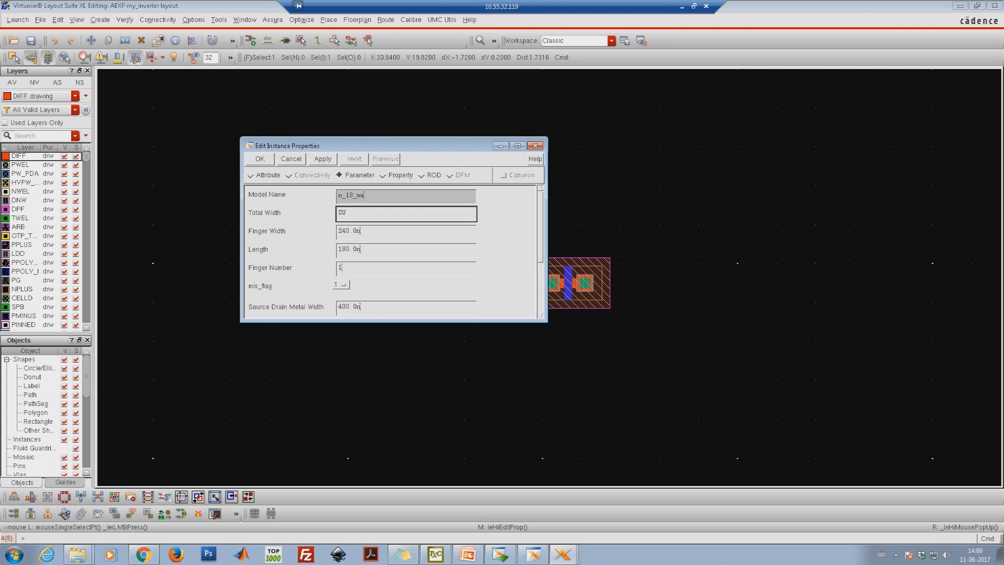
{"action": "type", "text": "2"}
{"action": "key", "text": "Return"}
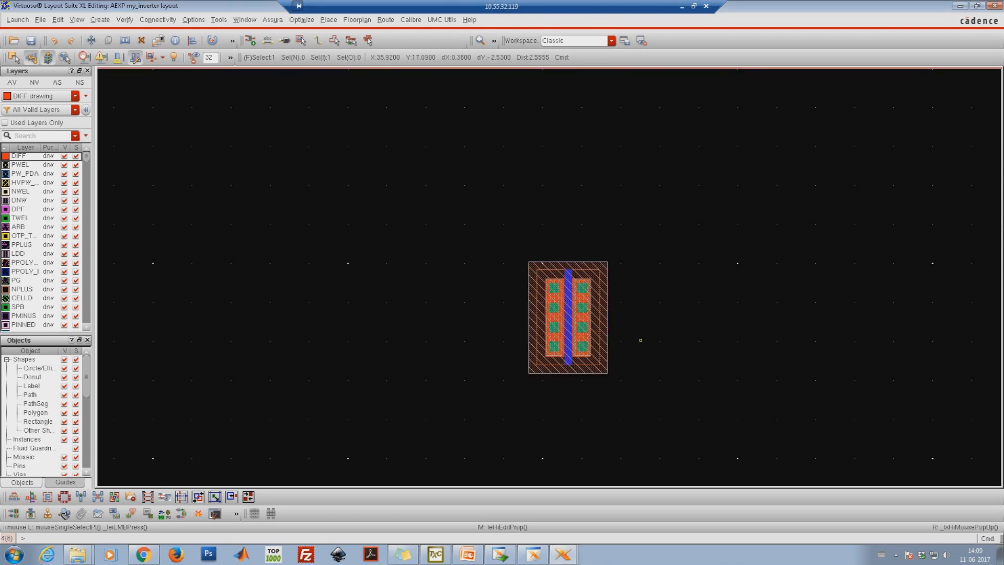
{"action": "left_click", "coordinate": [653, 336]}
Step: Switch to the my_inverter schematic, maximize and fit it, and set the total width of PMOS transistor M1 to 4u
{"action": "left_click", "coordinate": [563, 554]}
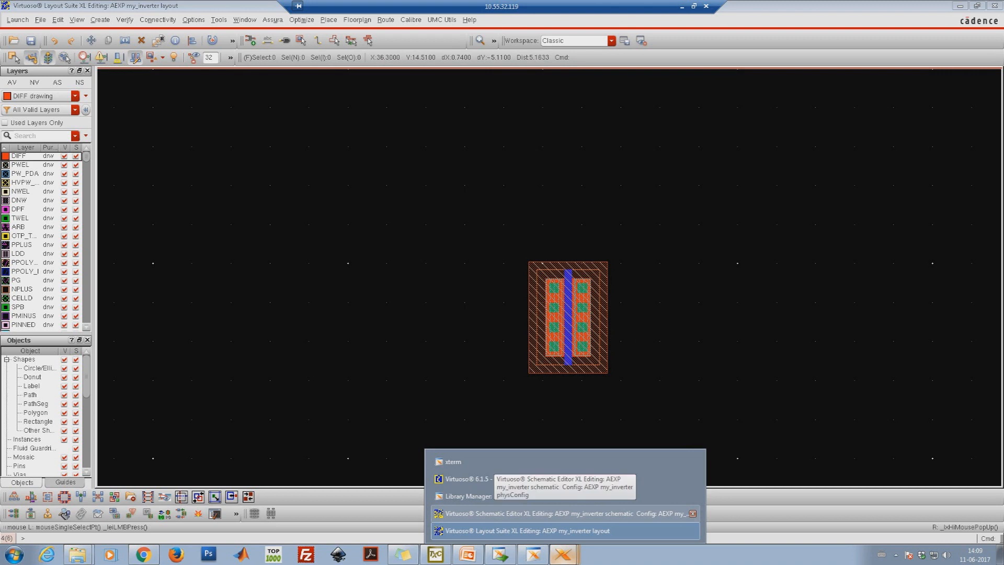
{"action": "left_click", "coordinate": [523, 513]}
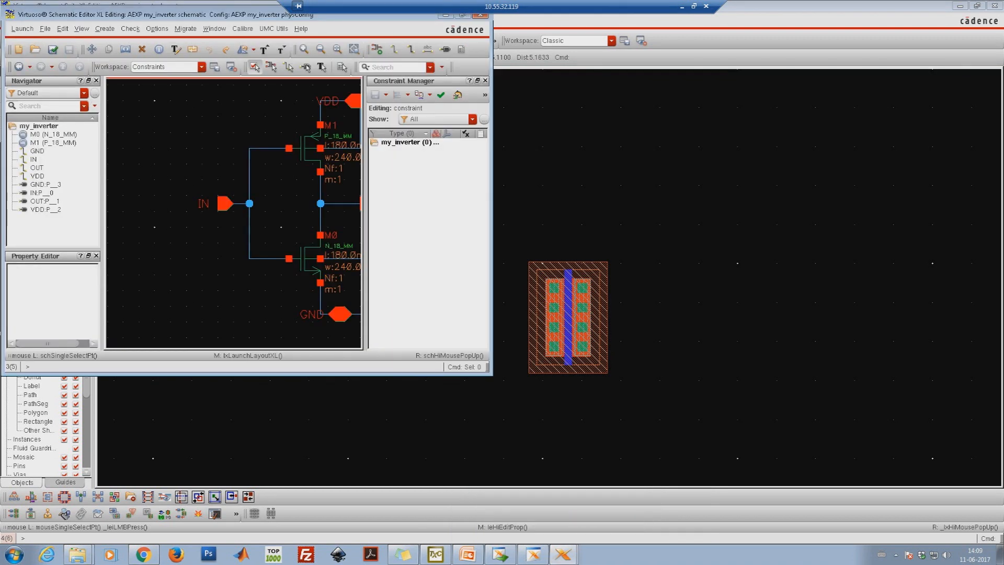
{"action": "left_click_drag", "start_coordinate": [456, 14], "coordinate": [515, 60]}
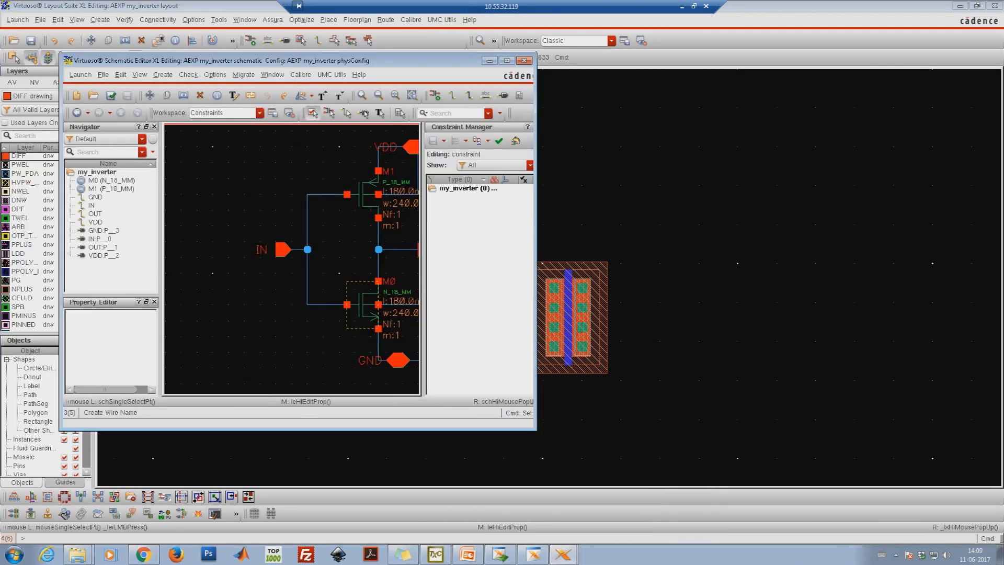
{"action": "left_click", "coordinate": [507, 60]}
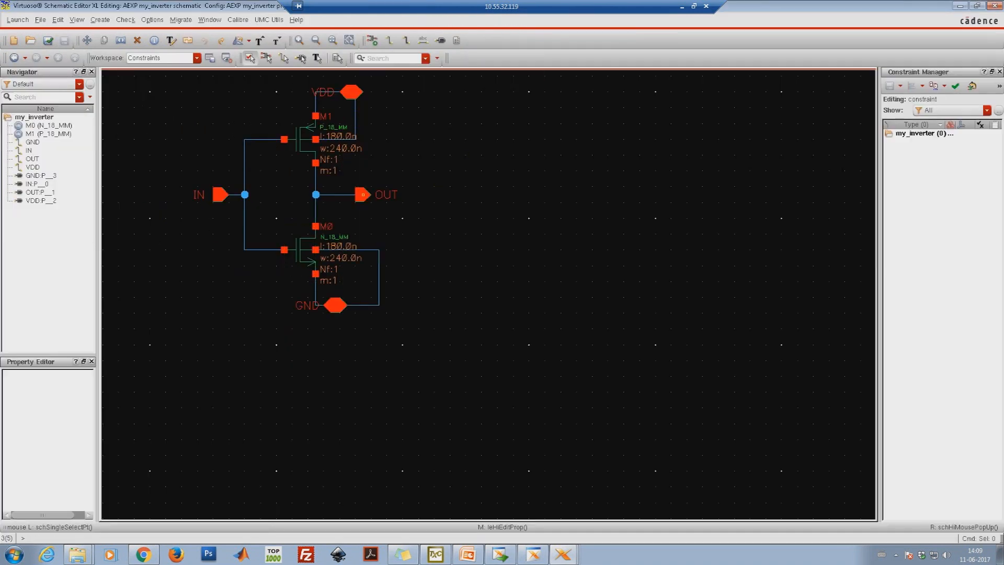
{"action": "key", "text": "f"}
{"action": "left_click", "coordinate": [515, 186]}
{"action": "key", "text": "q"}
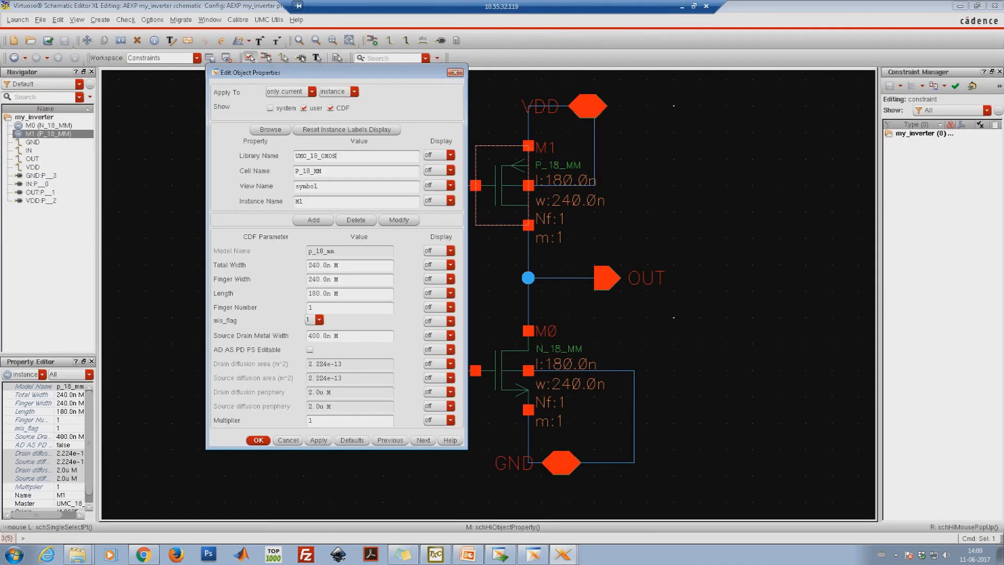
{"action": "triple_click", "coordinate": [322, 265]}
{"action": "type", "text": "4u"}
{"action": "key", "text": "Return"}
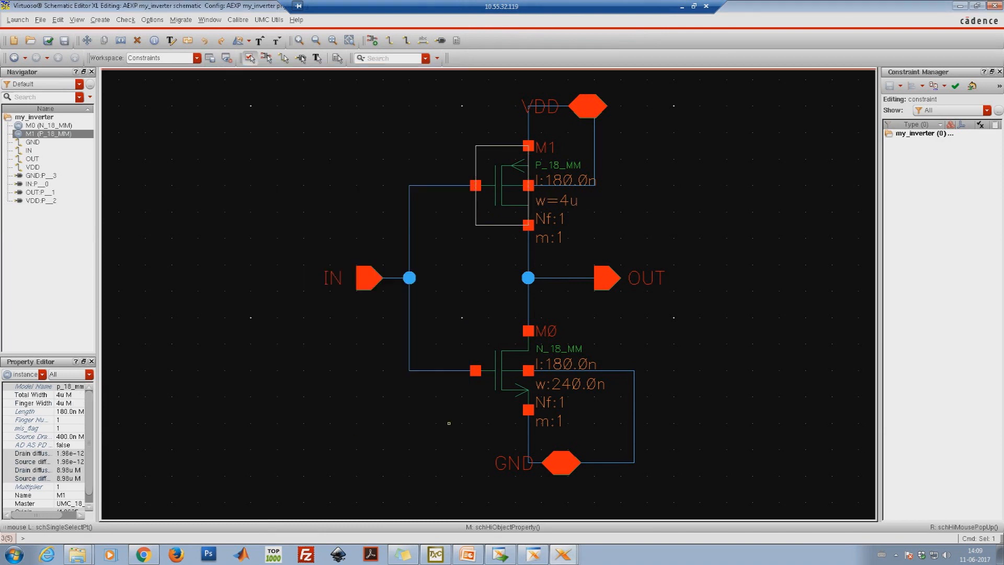
Step: Set the total width of NMOS transistor M0 to 2u and check the parameters of both transistors
{"action": "left_click", "coordinate": [489, 383]}
{"action": "key", "text": "q"}
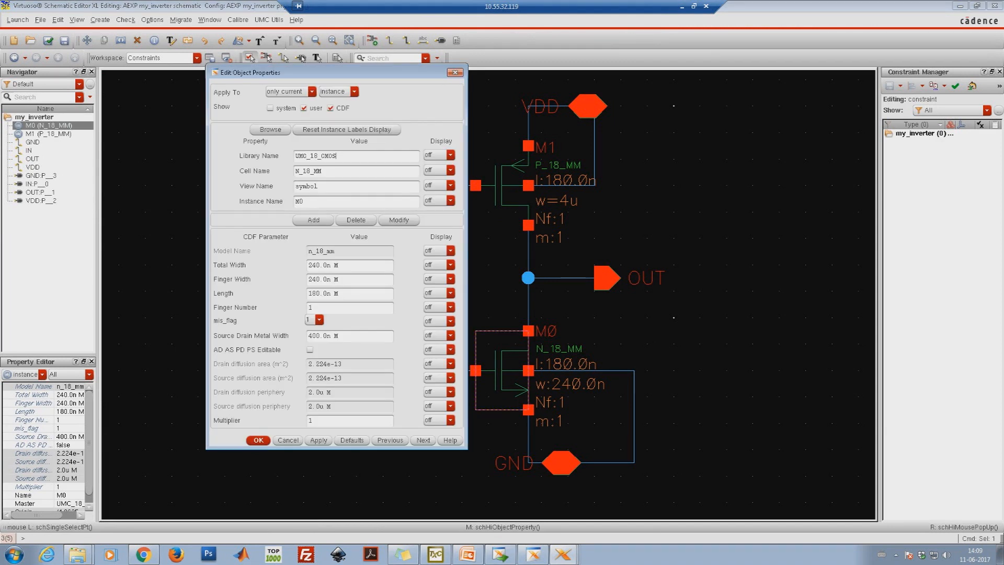
{"action": "triple_click", "coordinate": [322, 265]}
{"action": "type", "text": "2u"}
{"action": "key", "text": "Return"}
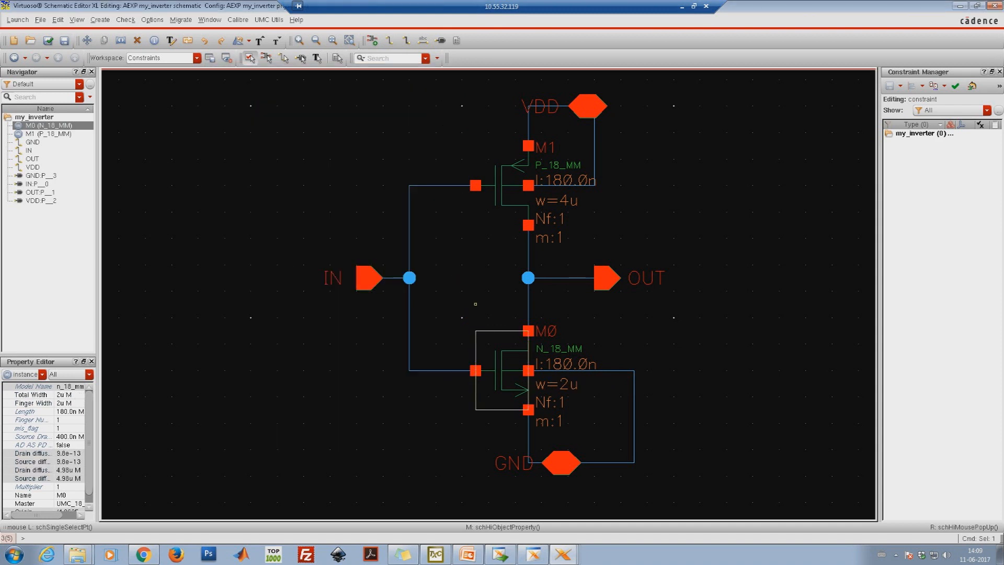
{"action": "left_click", "coordinate": [48, 133]}
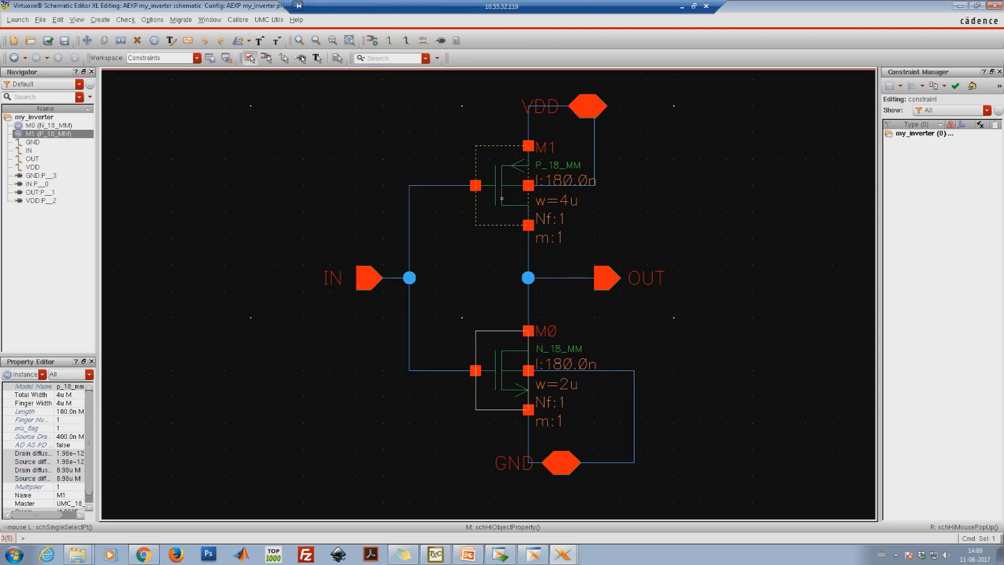
{"action": "left_click", "coordinate": [49, 125]}
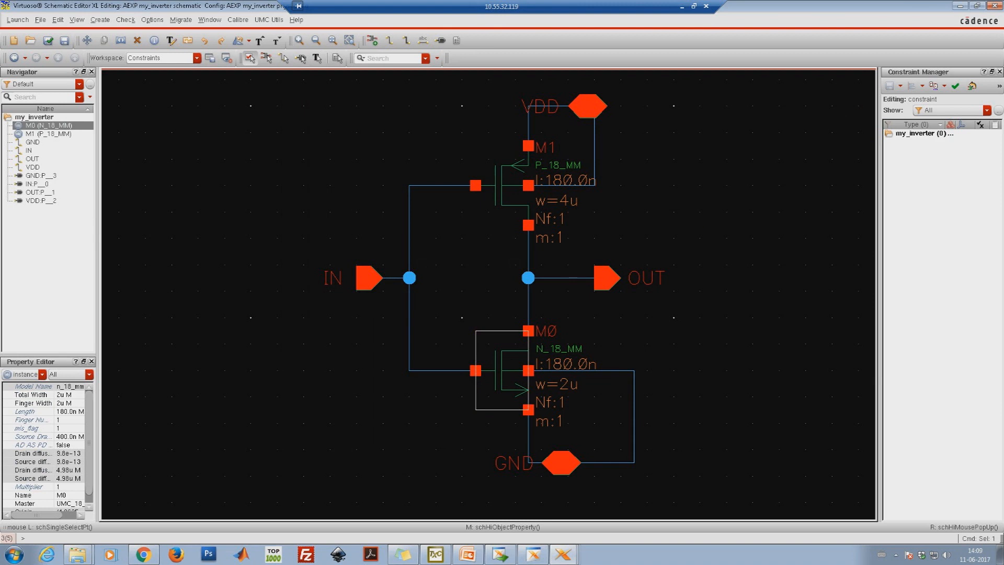
Step: Return to the layout and place one layout instance of P_18_MM from UMC_18_CMOS directly above the N_18_MM instance, vertically aligned with it
{"action": "left_click", "coordinate": [960, 6]}
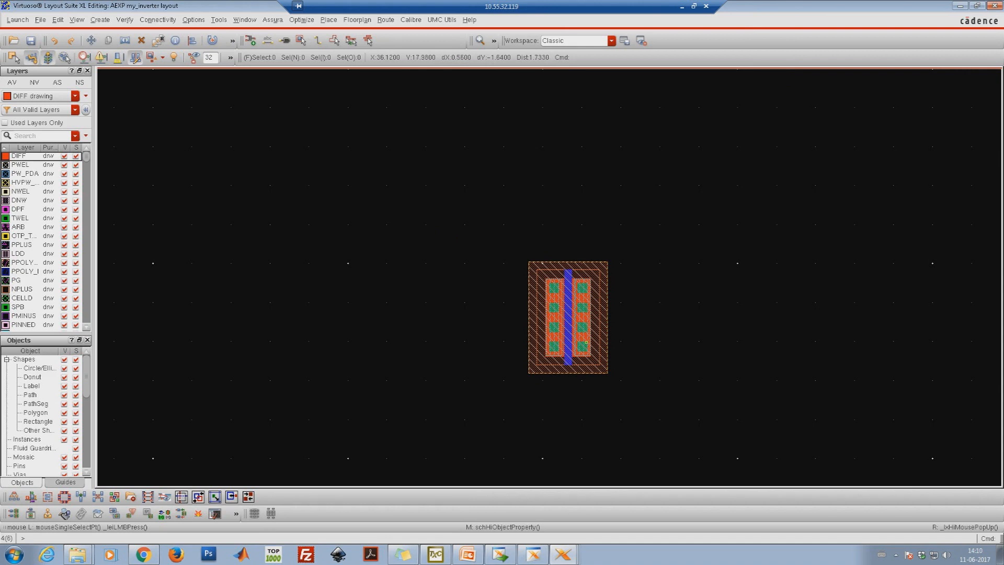
{"action": "left_click", "coordinate": [561, 309]}
{"action": "left_click", "coordinate": [654, 318]}
{"action": "key", "text": "i"}
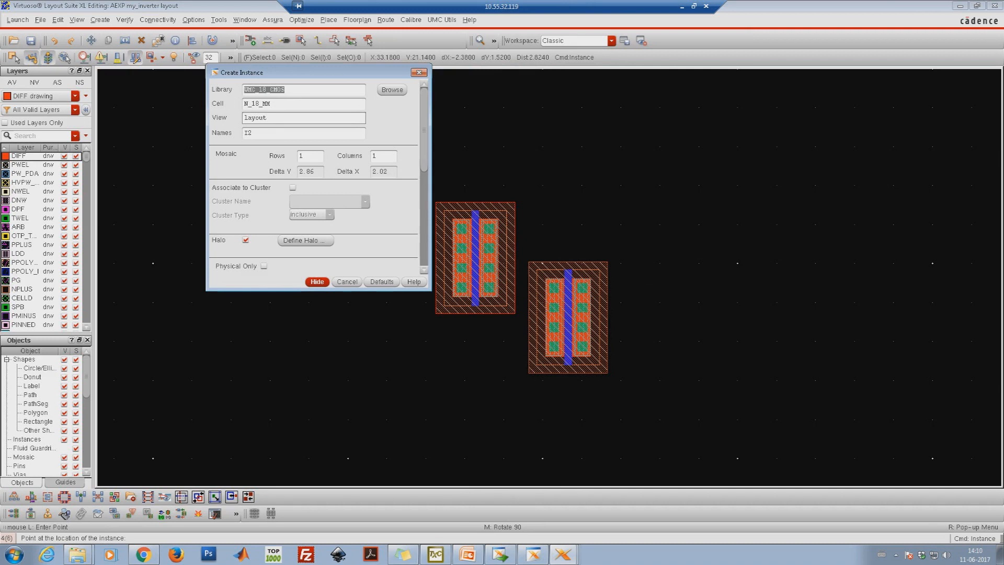
{"action": "left_click", "coordinate": [392, 89]}
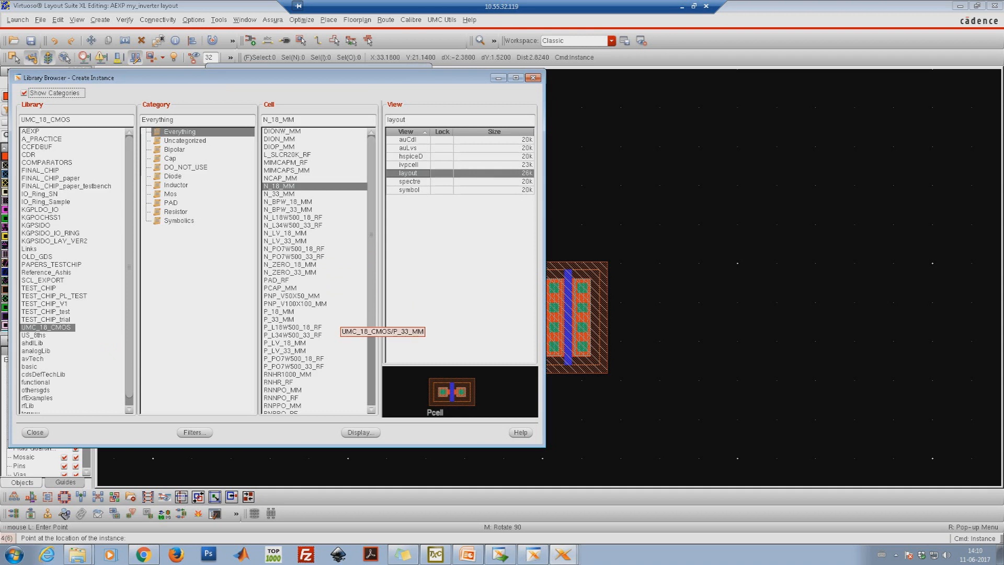
{"action": "left_click", "coordinate": [277, 311]}
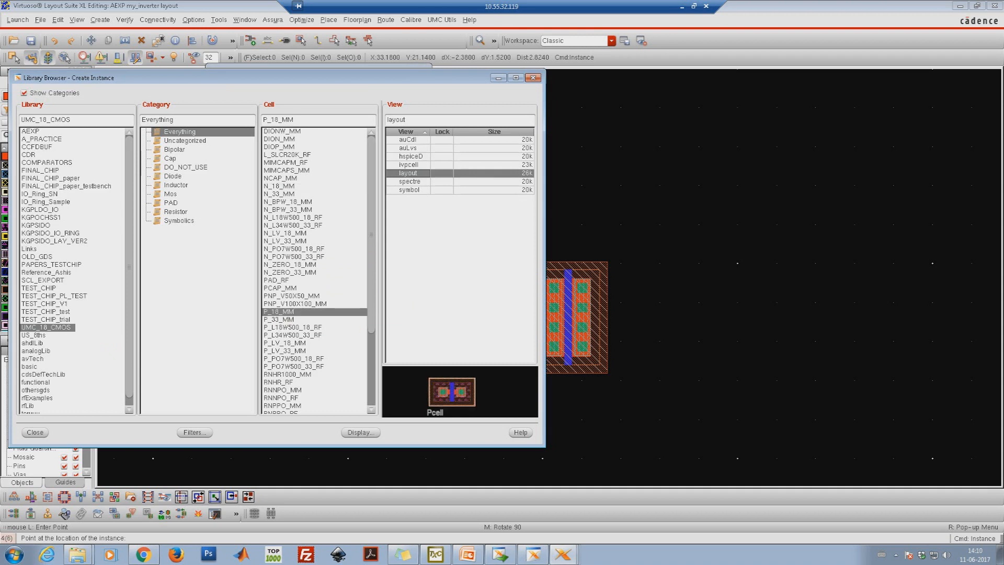
{"action": "left_click", "coordinate": [533, 77]}
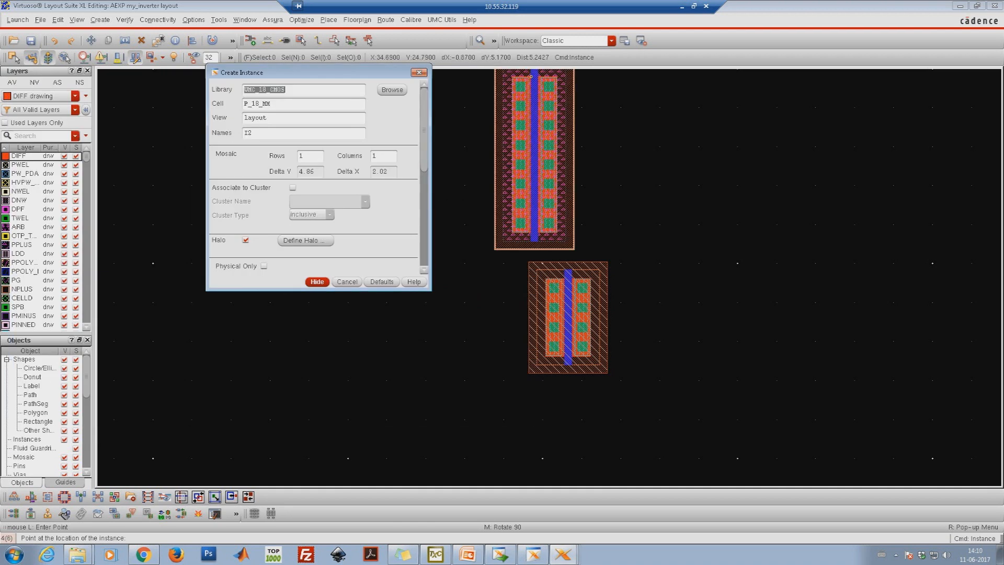
{"action": "left_click", "coordinate": [420, 72]}
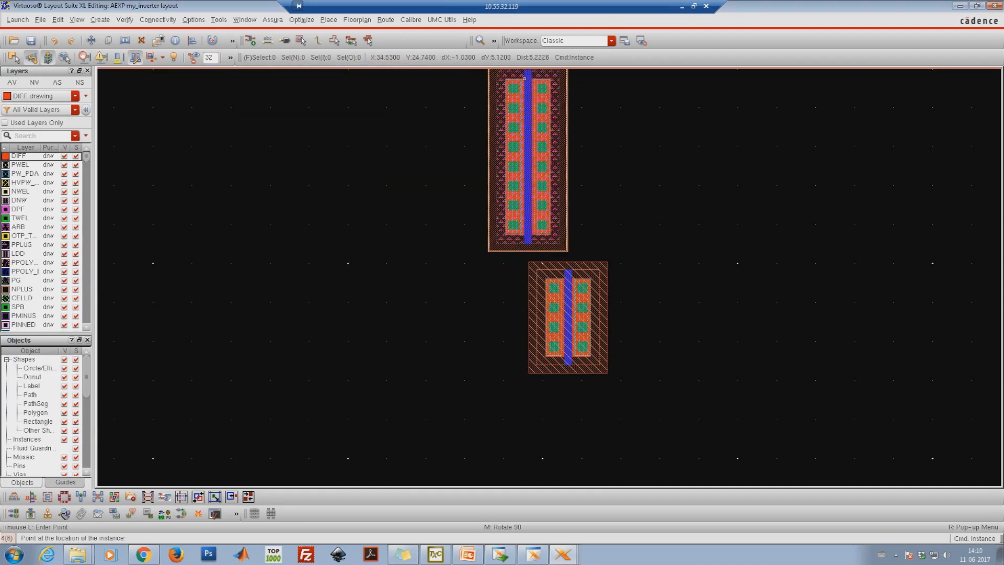
{"action": "key", "text": "Up"}
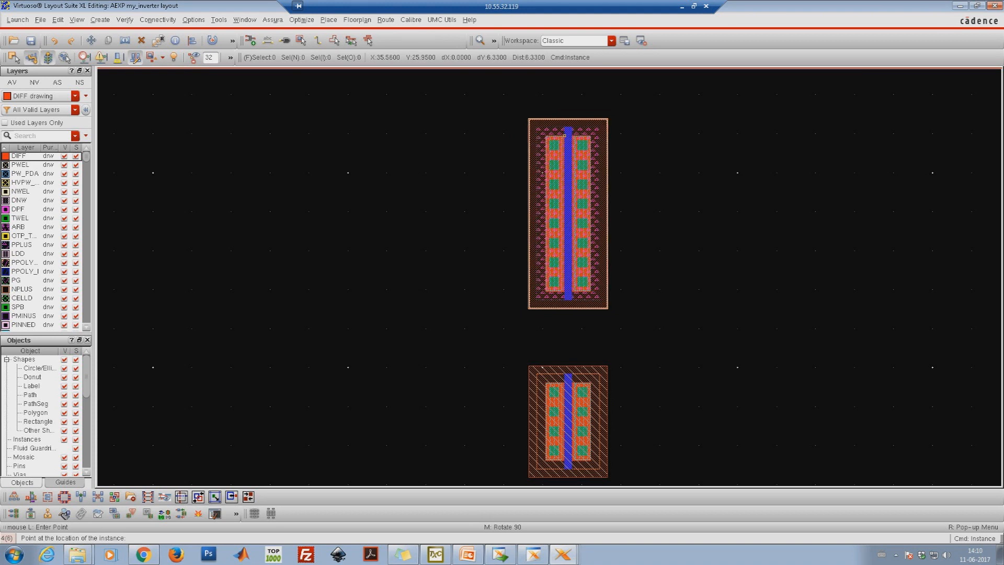
{"action": "left_click", "coordinate": [564, 135]}
{"action": "key", "text": "Escape"}
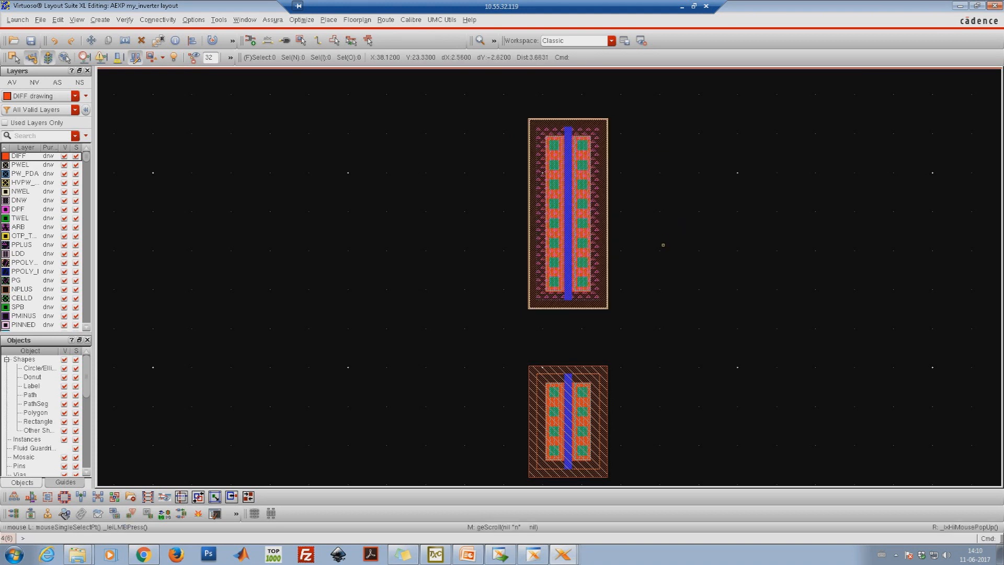
Step: Check the width and length parameters of the placed P_18_MM layout instance
{"action": "left_click", "coordinate": [588, 226]}
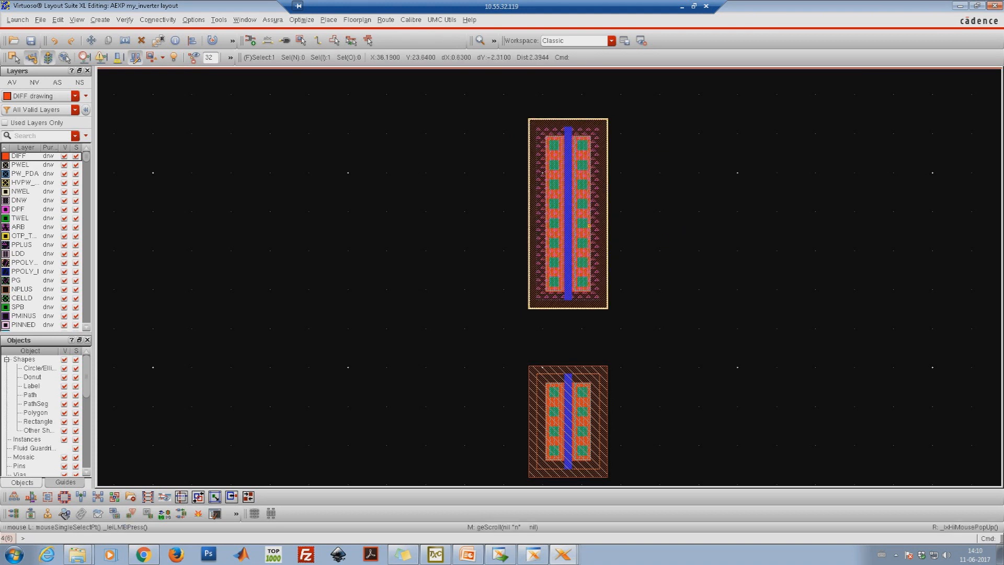
{"action": "key", "text": "q"}
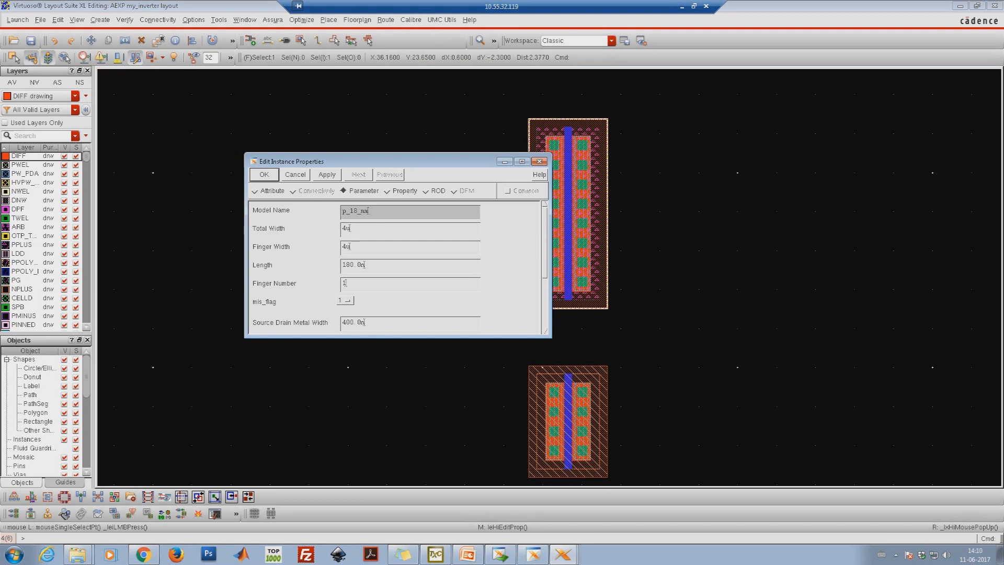
{"action": "left_click", "coordinate": [264, 174]}
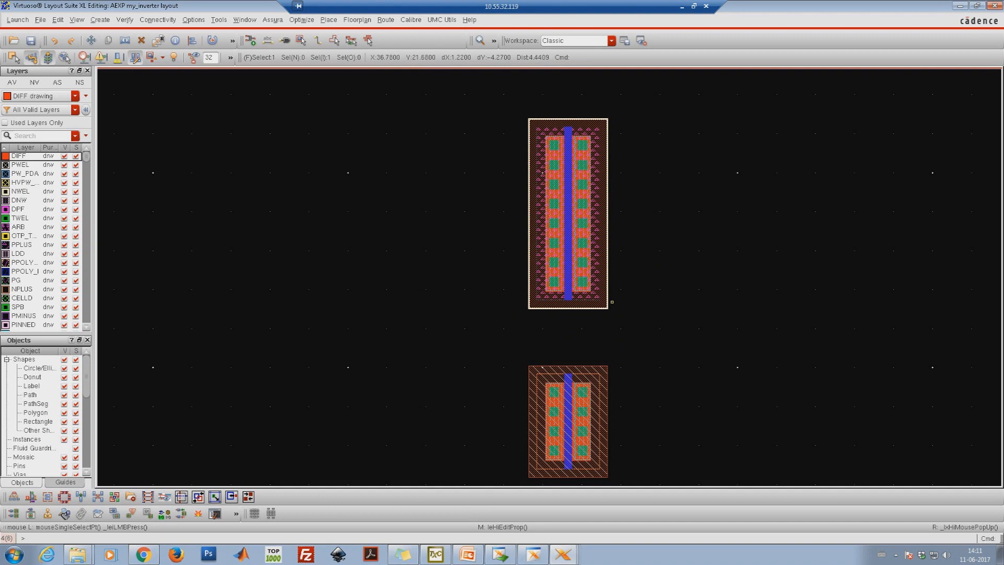
Step: Show the schematic in a smaller window beside the layout, fit the circuit in it for comparison, and return to the layout
{"action": "left_click", "coordinate": [563, 554]}
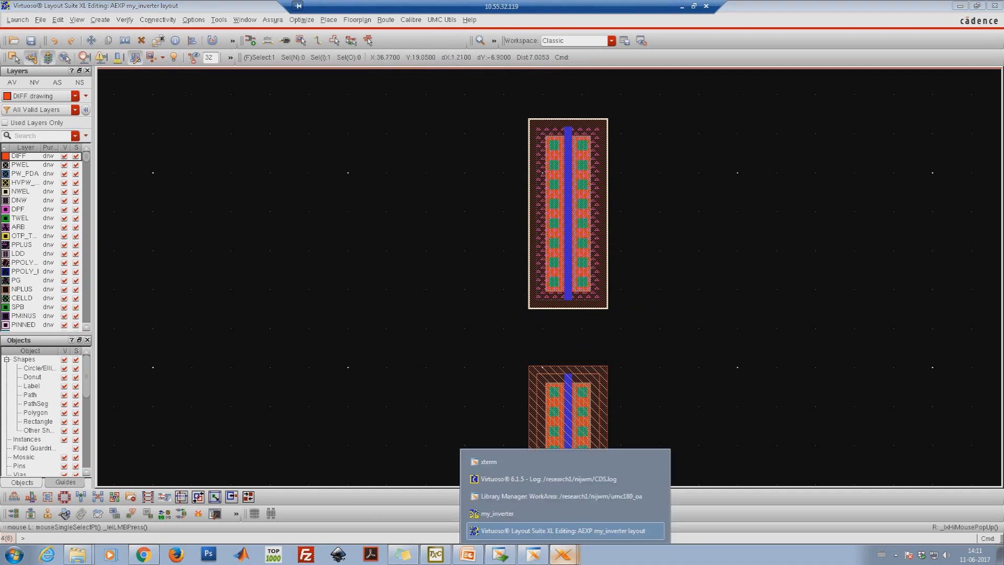
{"action": "left_click", "coordinate": [563, 513]}
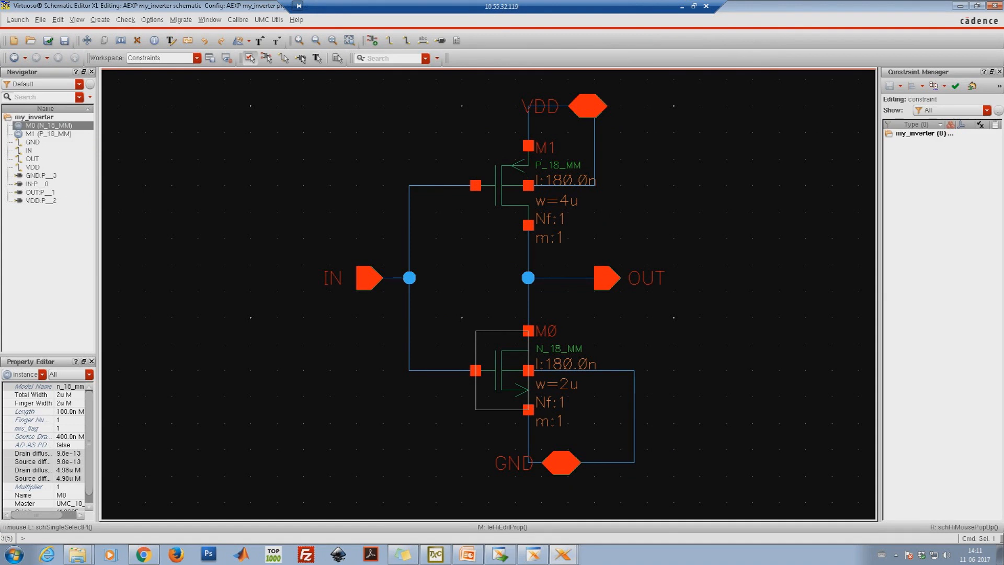
{"action": "left_click", "coordinate": [977, 5]}
{"action": "left_click_drag", "start_coordinate": [419, 60], "coordinate": [268, 35]}
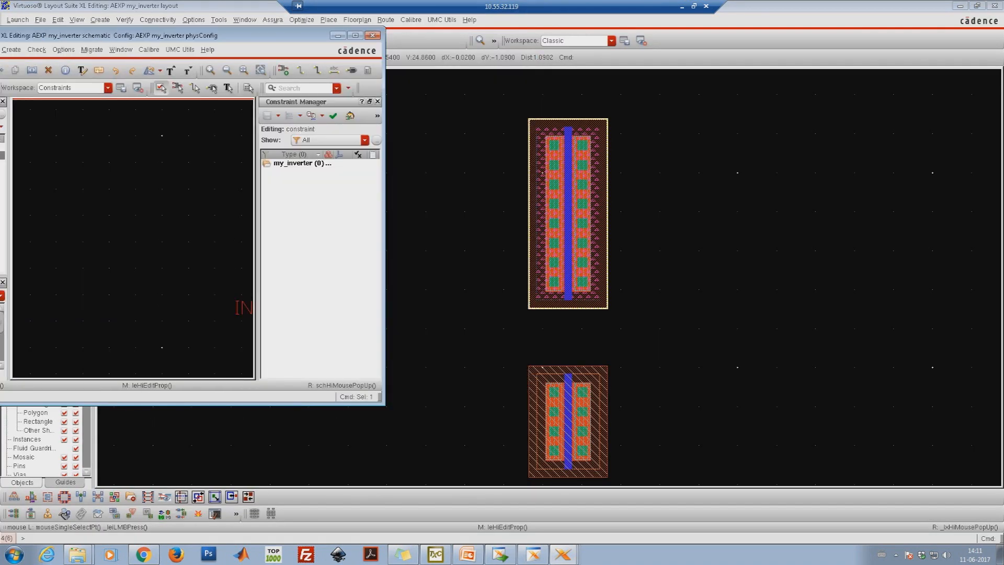
{"action": "left_click_drag", "start_coordinate": [257, 235], "coordinate": [318, 235]}
{"action": "left_click", "coordinate": [188, 241]}
{"action": "key", "text": "f"}
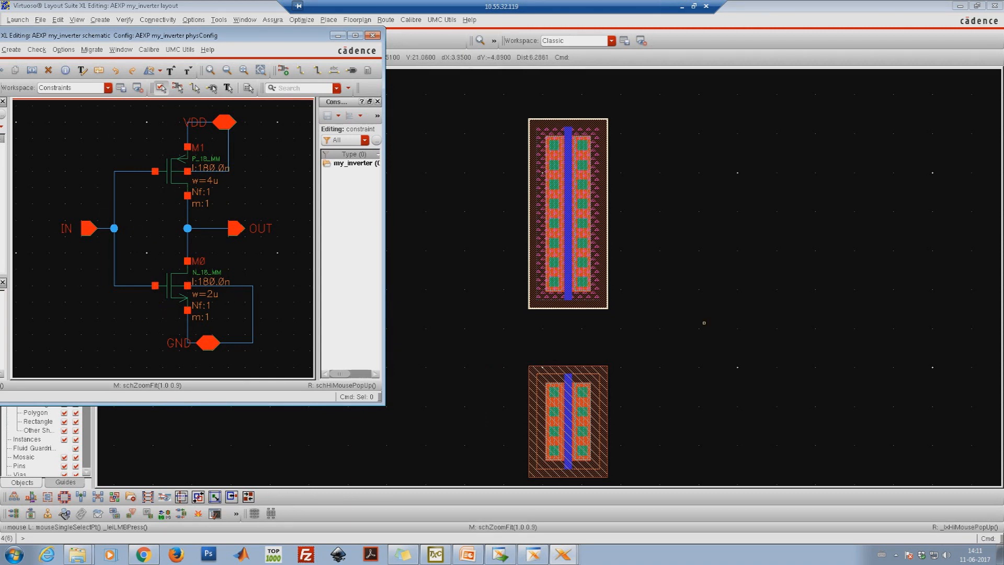
{"action": "left_click", "coordinate": [435, 205]}
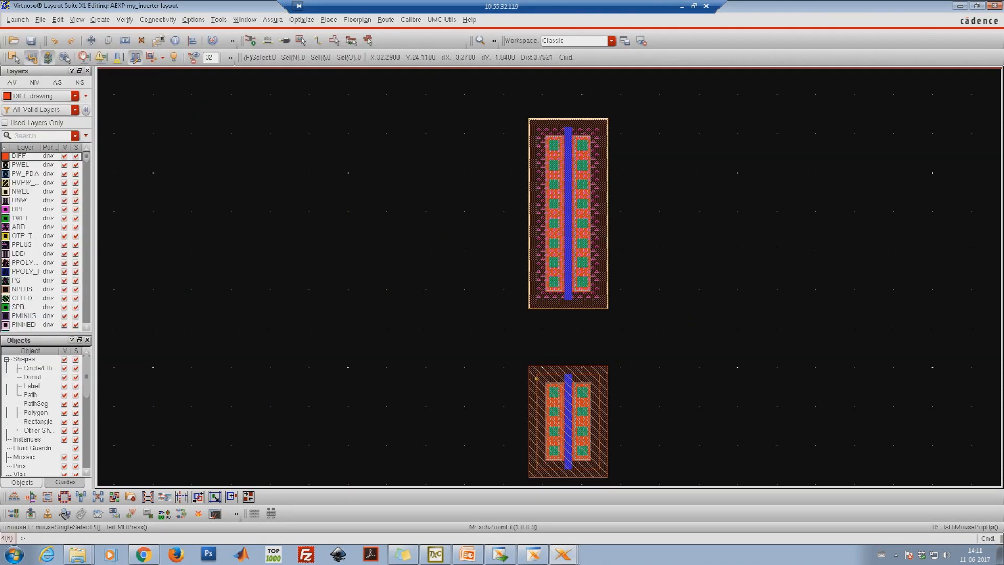
Step: Examine the P_18_MM instance up close and go through the layer list from NWEL to VI2, then pick the PO1 gate layer
{"action": "key", "text": "z"}
{"action": "left_click", "coordinate": [485, 103]}
{"action": "left_click", "coordinate": [664, 318]}
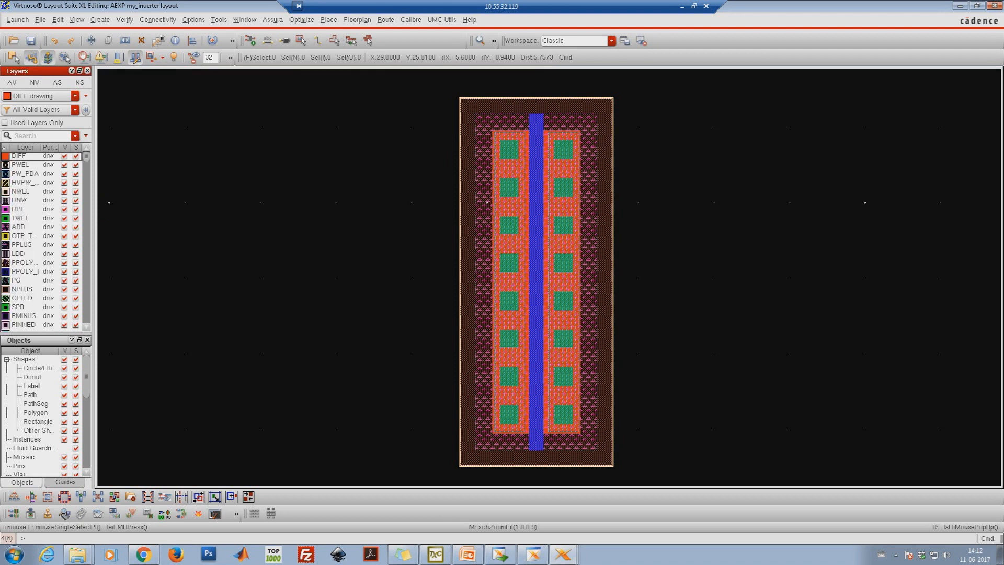
{"action": "left_click", "coordinate": [25, 227]}
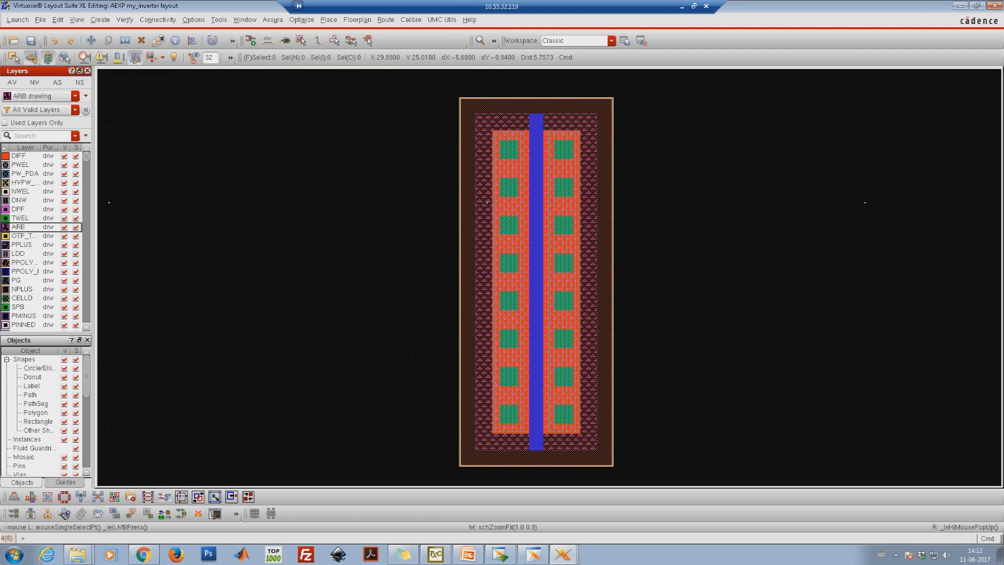
{"action": "key", "text": "Up"}
{"action": "key", "text": "Up"}
{"action": "key", "text": "Up"}
{"action": "key", "text": "Up"}
{"action": "key", "text": "Up"}
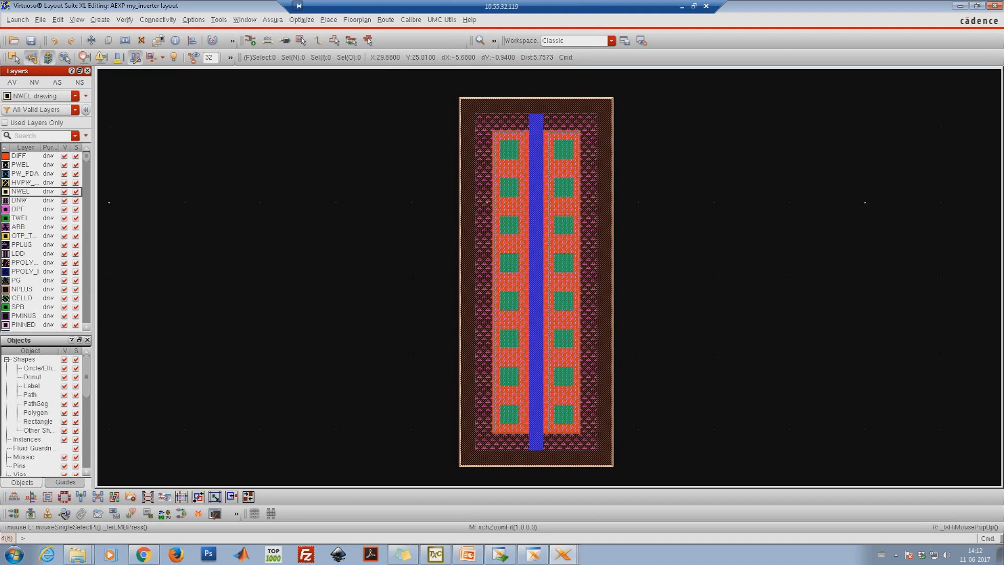
{"action": "key", "text": "Down"}
{"action": "key", "text": "Down"}
{"action": "key", "text": "Down"}
{"action": "key", "text": "Down"}
{"action": "key", "text": "Down"}
{"action": "key", "text": "Down"}
{"action": "key", "text": "Down"}
{"action": "key", "text": "Down"}
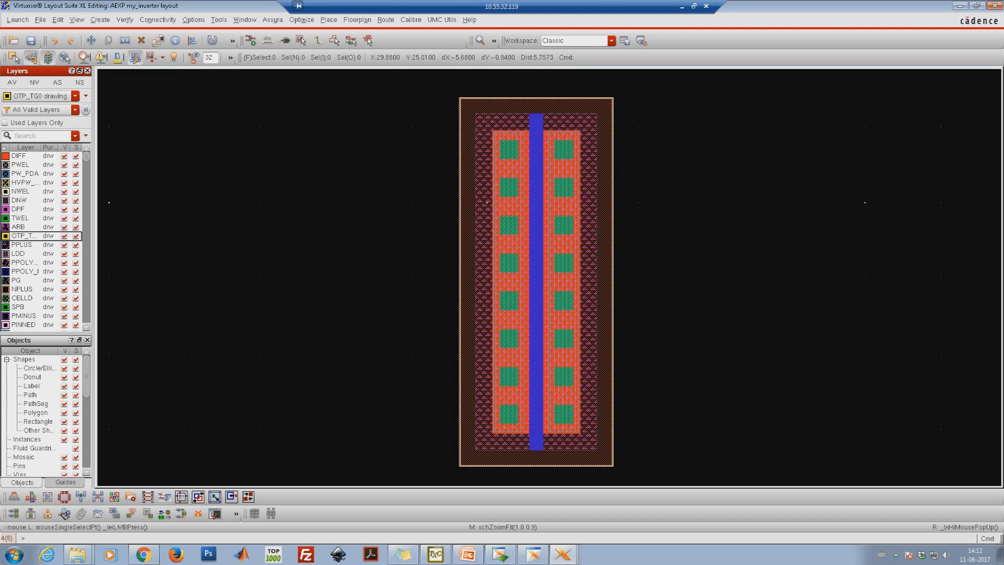
{"action": "key", "text": "Down"}
{"action": "key", "text": "Down"}
{"action": "key", "text": "Down"}
{"action": "key", "text": "Down"}
{"action": "key", "text": "Down"}
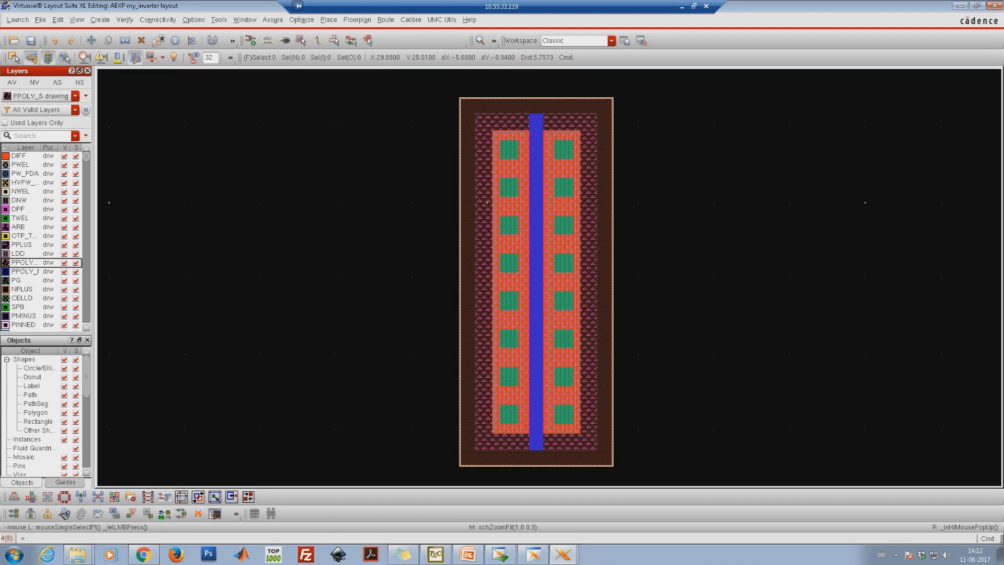
{"action": "key", "text": "Down"}
{"action": "key", "text": "Down"}
{"action": "key", "text": "Down"}
{"action": "key", "text": "Down"}
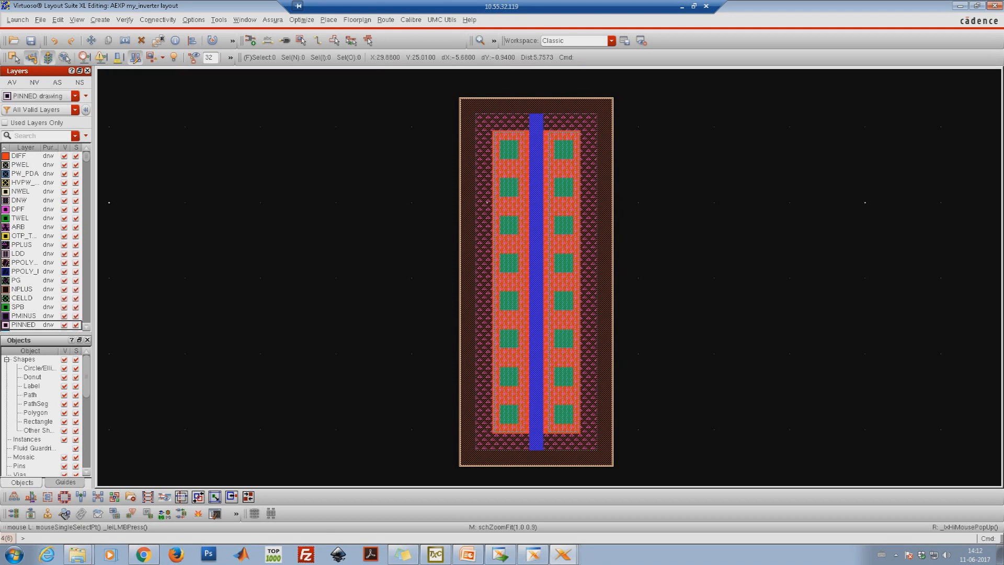
{"action": "key", "text": "Down"}
{"action": "key", "text": "Down"}
{"action": "key", "text": "Down"}
{"action": "key", "text": "Down"}
{"action": "key", "text": "Down"}
{"action": "key", "text": "Down"}
{"action": "key", "text": "Down"}
{"action": "key", "text": "Down"}
{"action": "key", "text": "Down"}
{"action": "key", "text": "Down"}
{"action": "key", "text": "Down"}
{"action": "key", "text": "Down"}
{"action": "key", "text": "Down"}
{"action": "key", "text": "Down"}
{"action": "key", "text": "Down"}
{"action": "key", "text": "Down"}
{"action": "key", "text": "Down"}
{"action": "key", "text": "Down"}
{"action": "key", "text": "Down"}
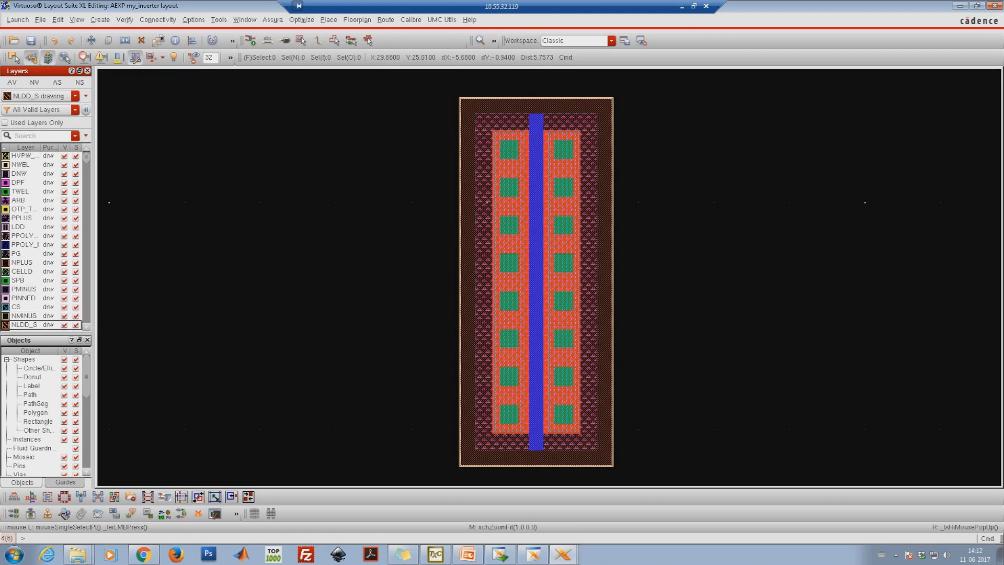
{"action": "key", "text": "Down"}
{"action": "key", "text": "Down"}
{"action": "key", "text": "Down"}
{"action": "key", "text": "Down"}
{"action": "key", "text": "Down"}
{"action": "key", "text": "Down"}
{"action": "key", "text": "Down"}
{"action": "key", "text": "Down"}
{"action": "key", "text": "Down"}
{"action": "key", "text": "Down"}
{"action": "key", "text": "Down"}
{"action": "key", "text": "Down"}
{"action": "key", "text": "Down"}
{"action": "key", "text": "Down"}
{"action": "key", "text": "Down"}
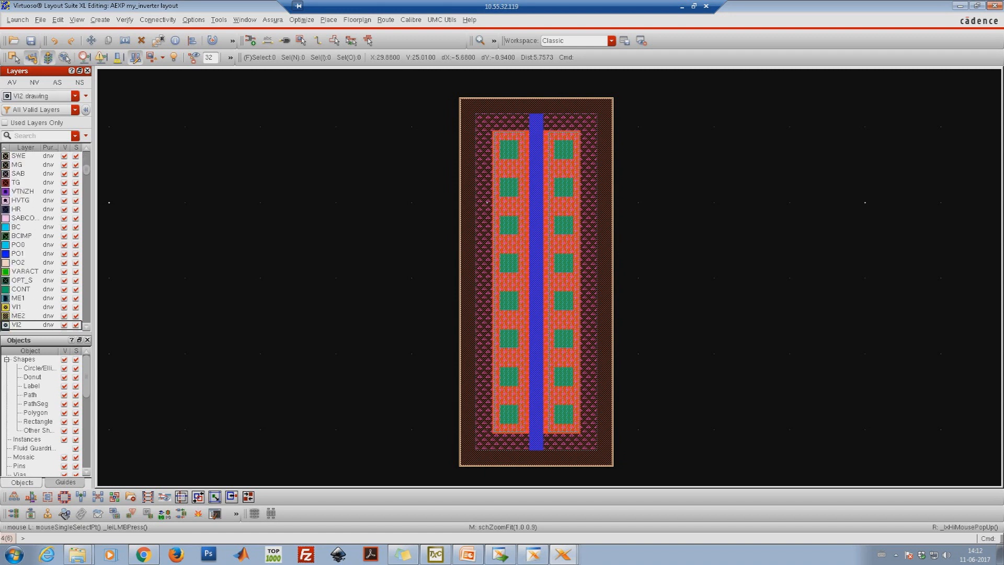
{"action": "left_click", "coordinate": [18, 254]}
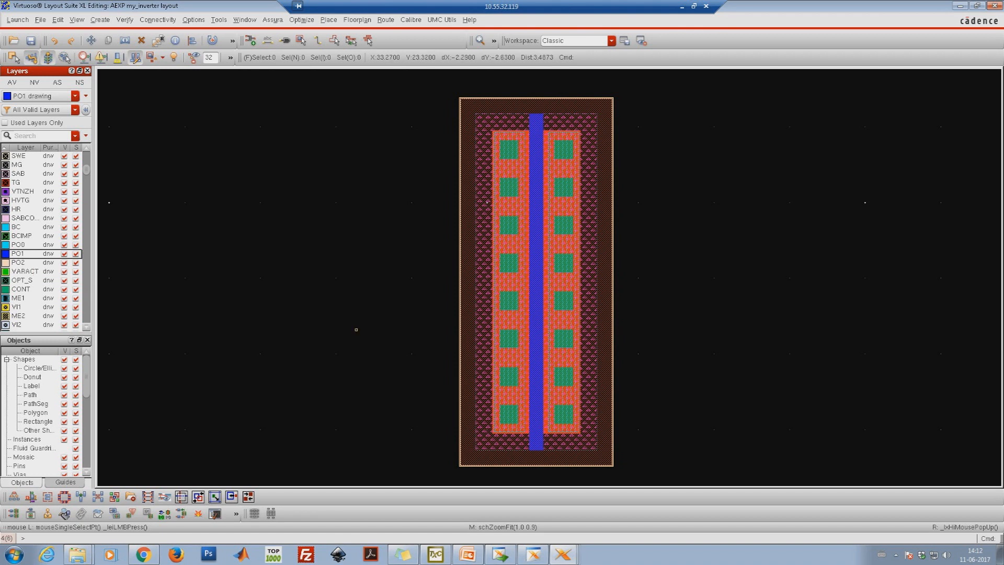
Step: Examine the source and drain contacts of the P_18_MM instance and identify their CONT and ME1 layers
{"action": "middle_click", "coordinate": [361, 329]}
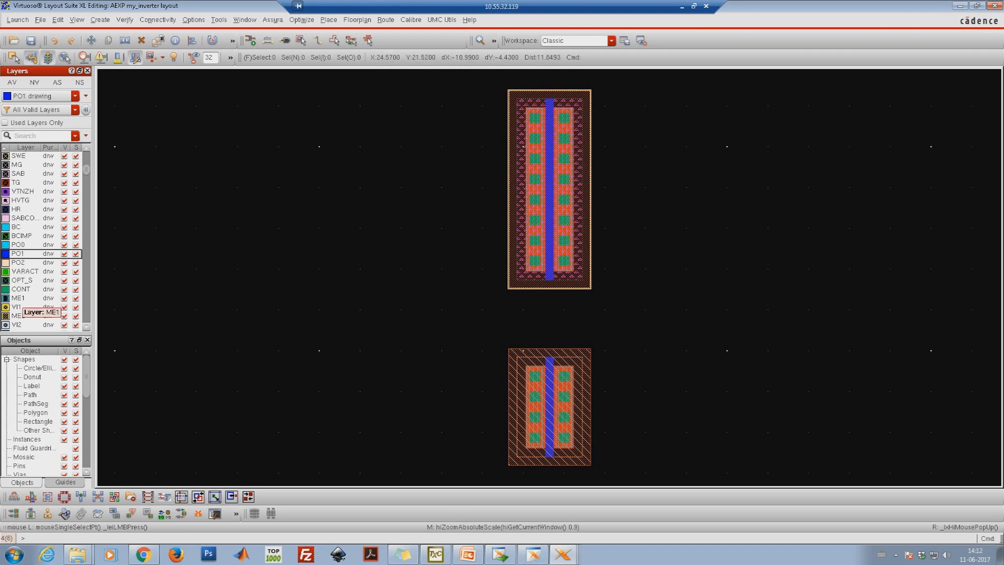
{"action": "left_click", "coordinate": [18, 299]}
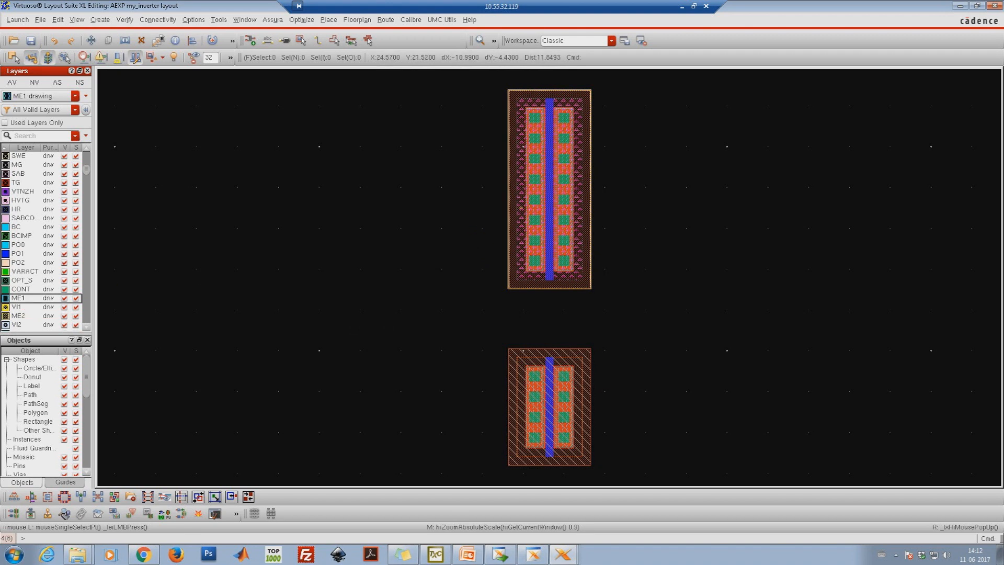
{"action": "scroll", "coordinate": [534, 226], "scroll_direction": "up", "scroll_amount": 3, "text": "ctrl"}
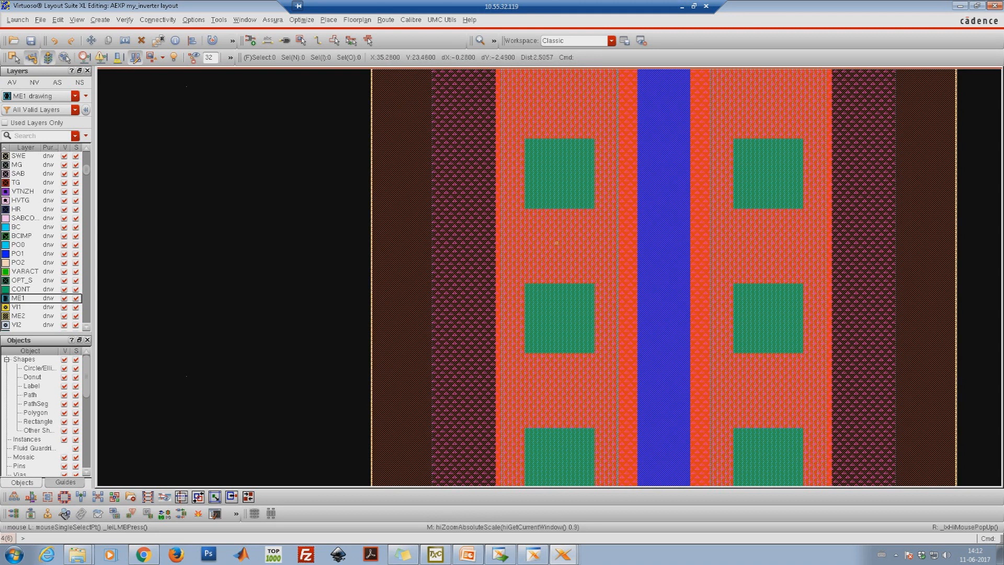
{"action": "scroll", "coordinate": [556, 242], "scroll_direction": "up", "scroll_amount": 5}
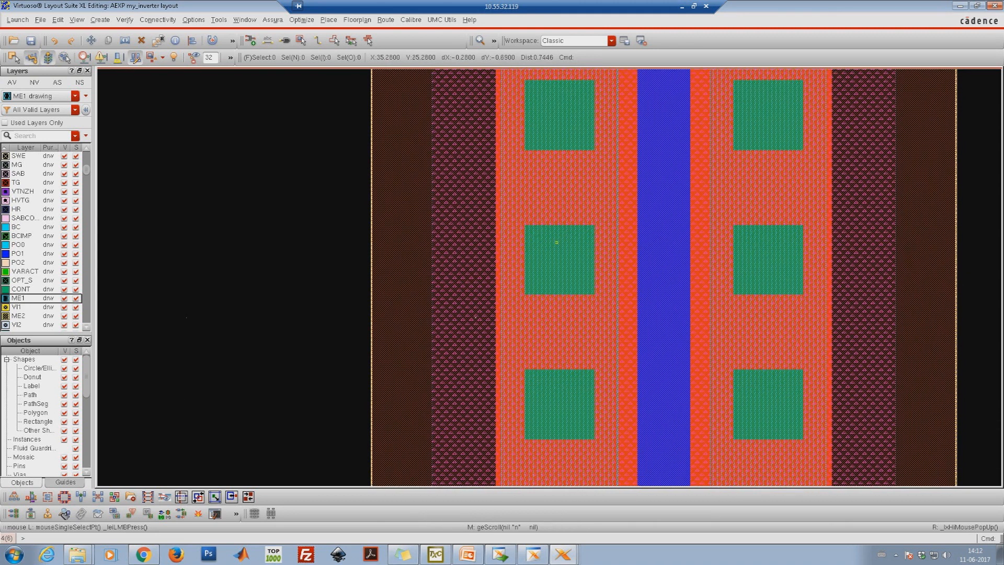
{"action": "scroll", "coordinate": [556, 242], "scroll_direction": "up", "scroll_amount": 3}
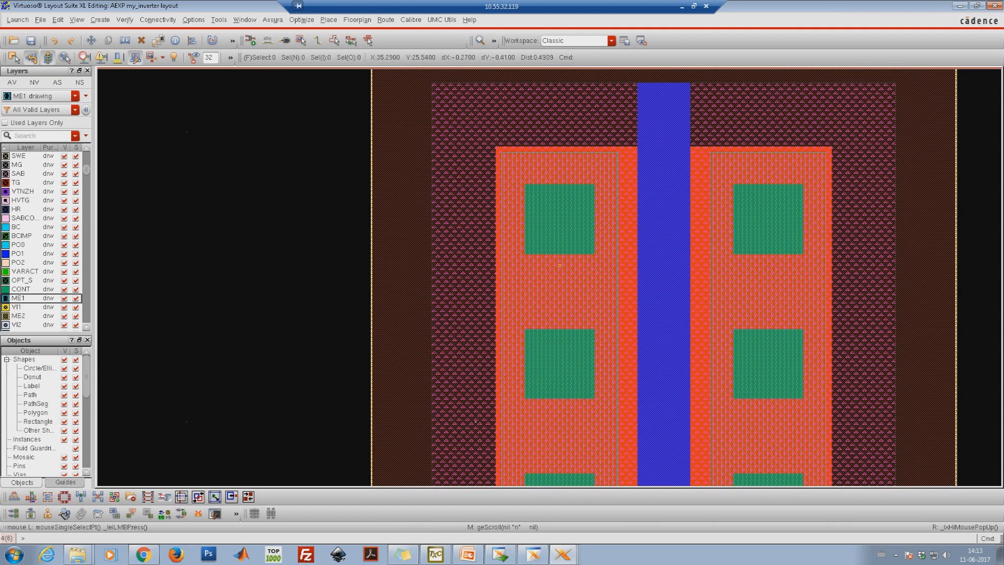
{"action": "scroll", "coordinate": [560, 265], "scroll_direction": "down", "scroll_amount": 2}
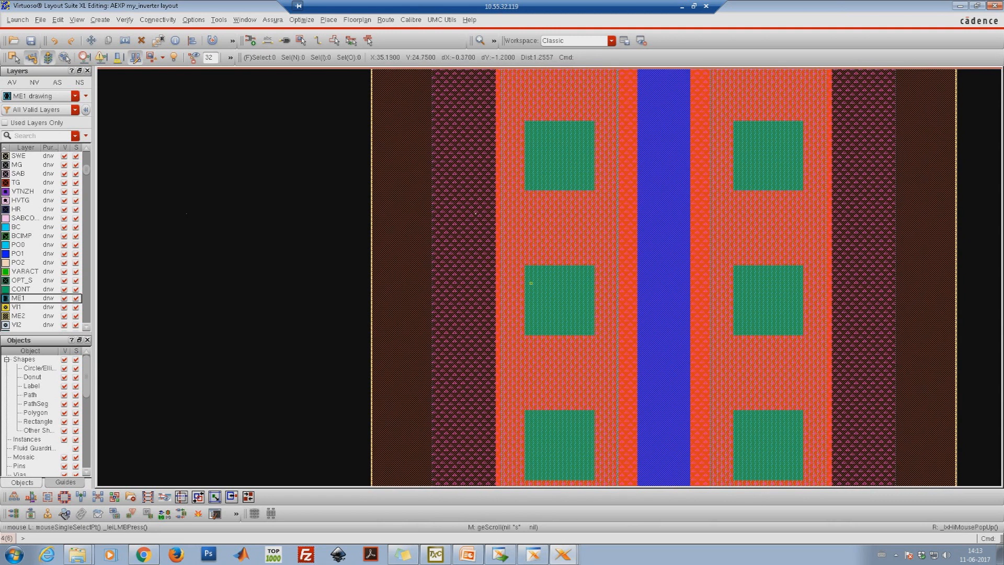
{"action": "left_click", "coordinate": [21, 289]}
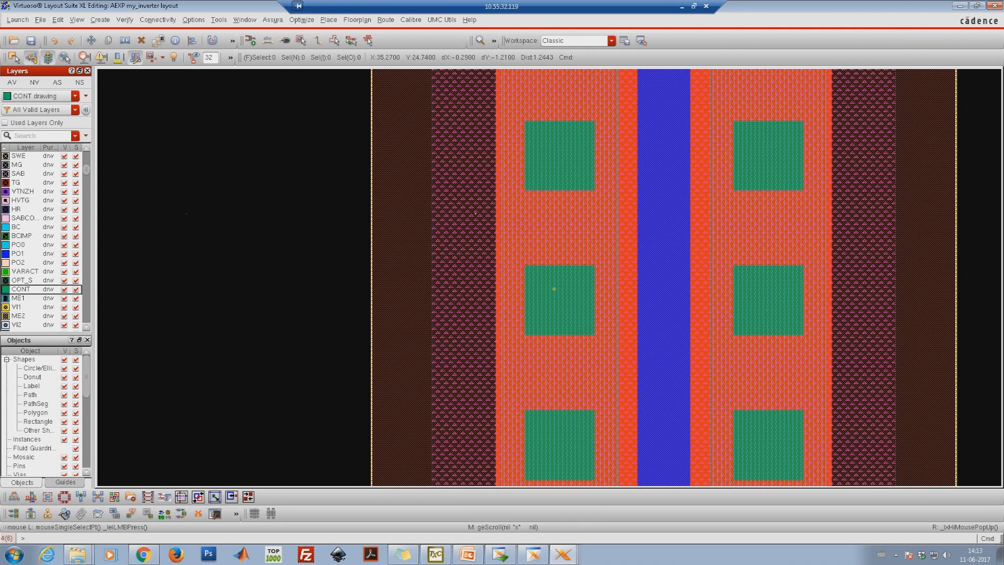
{"action": "scroll", "coordinate": [554, 289], "scroll_direction": "down", "scroll_amount": 1, "text": "ctrl"}
{"action": "scroll", "coordinate": [553, 289], "scroll_direction": "down", "scroll_amount": 1, "text": "ctrl"}
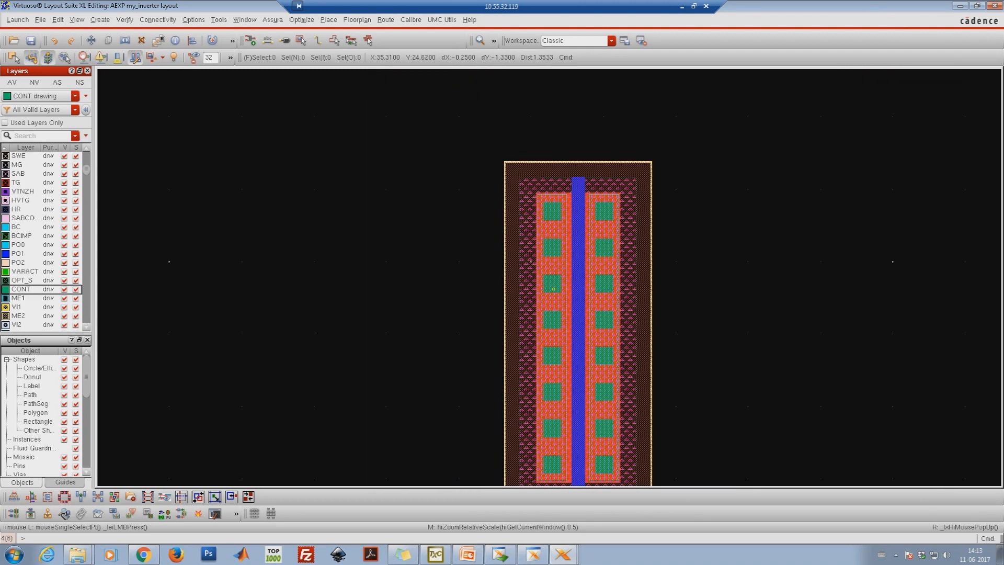
{"action": "key", "text": "t"}
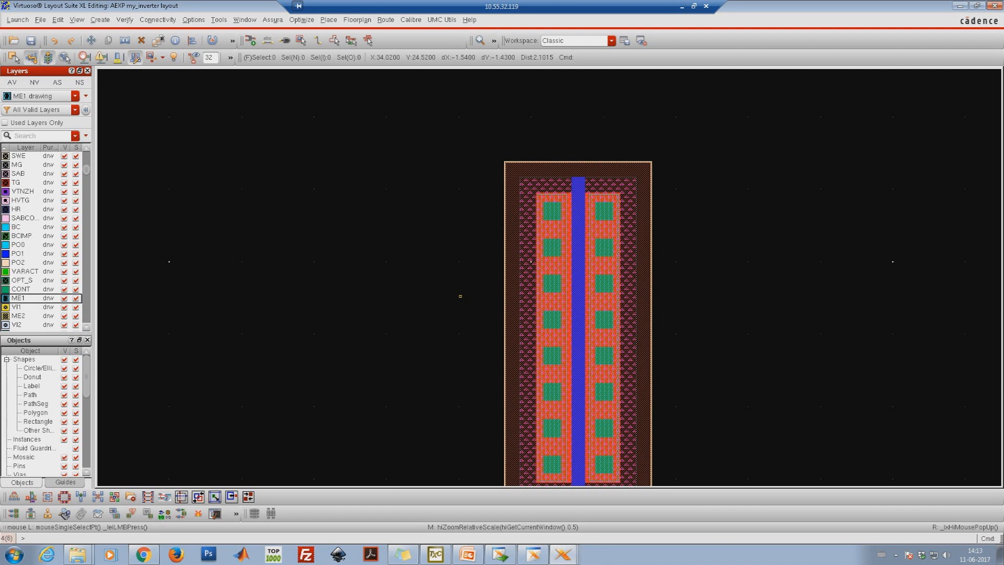
{"action": "scroll", "coordinate": [531, 261], "scroll_direction": "down", "scroll_amount": 5, "text": "ctrl"}
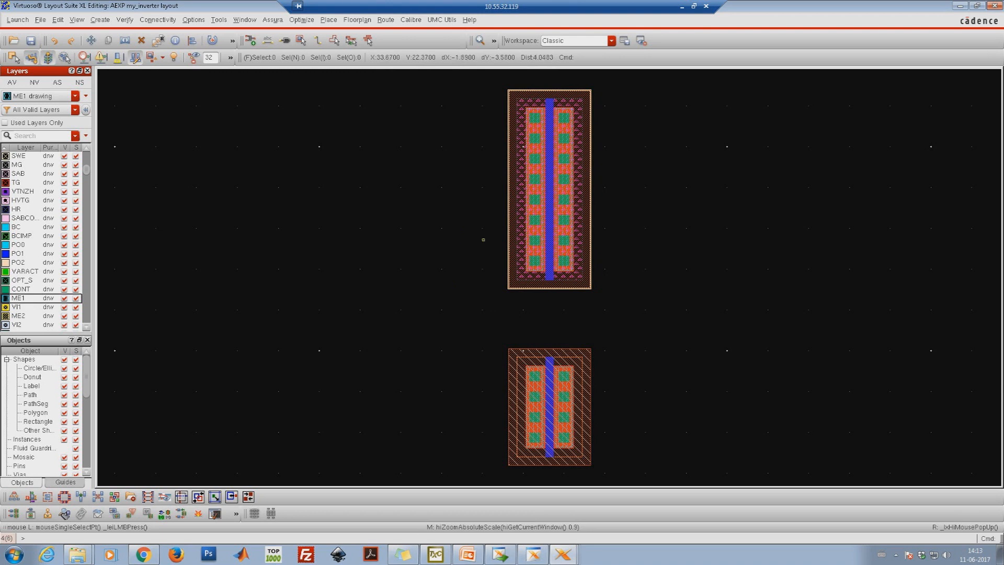
{"action": "scroll", "coordinate": [546, 262], "scroll_direction": "up", "scroll_amount": 4, "text": "ctrl"}
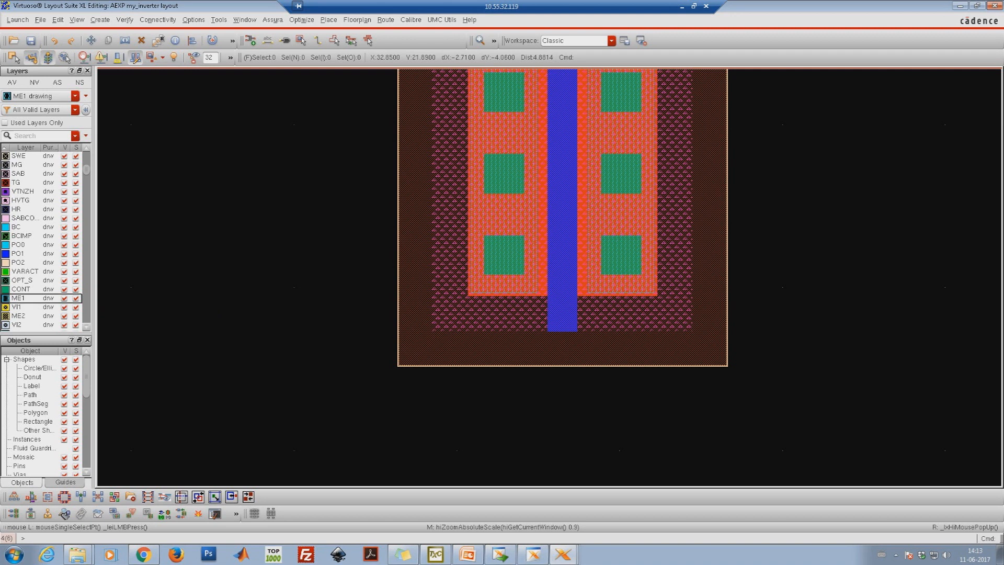
Step: Draw a PO1 rectangle about 0.19 wide and 1.58 long from the lower end of the PMOS gate towards the NMOS gate
{"action": "left_click", "coordinate": [17, 253]}
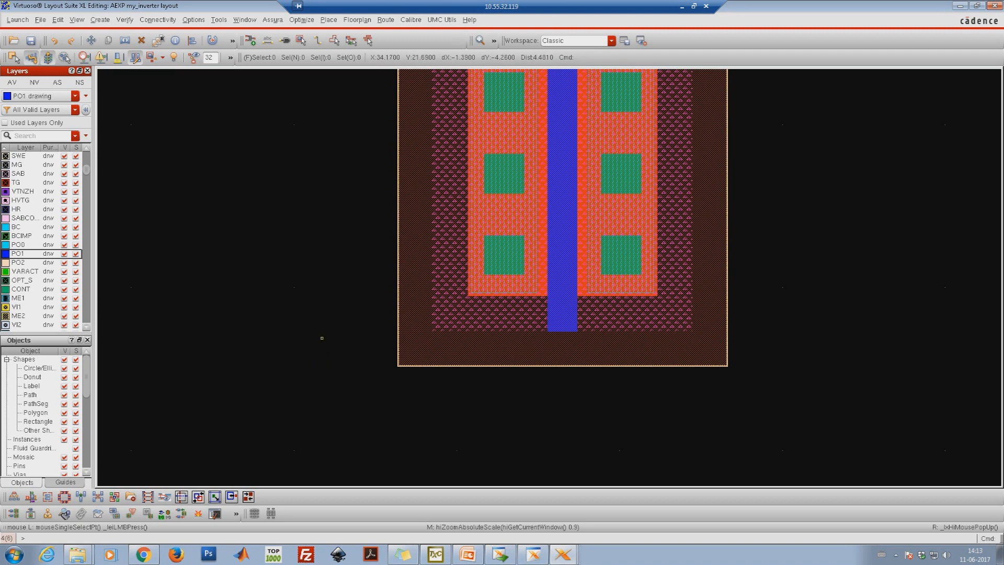
{"action": "key", "text": "z"}
{"action": "left_click", "coordinate": [520, 262]}
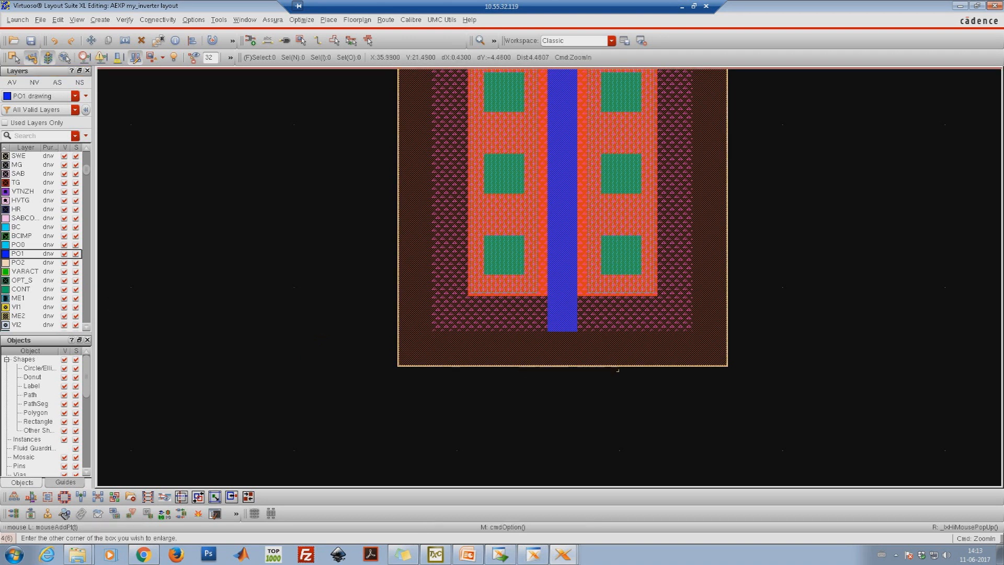
{"action": "left_click", "coordinate": [618, 370]}
{"action": "right_click_drag", "start_coordinate": [405, 224], "coordinate": [658, 381]}
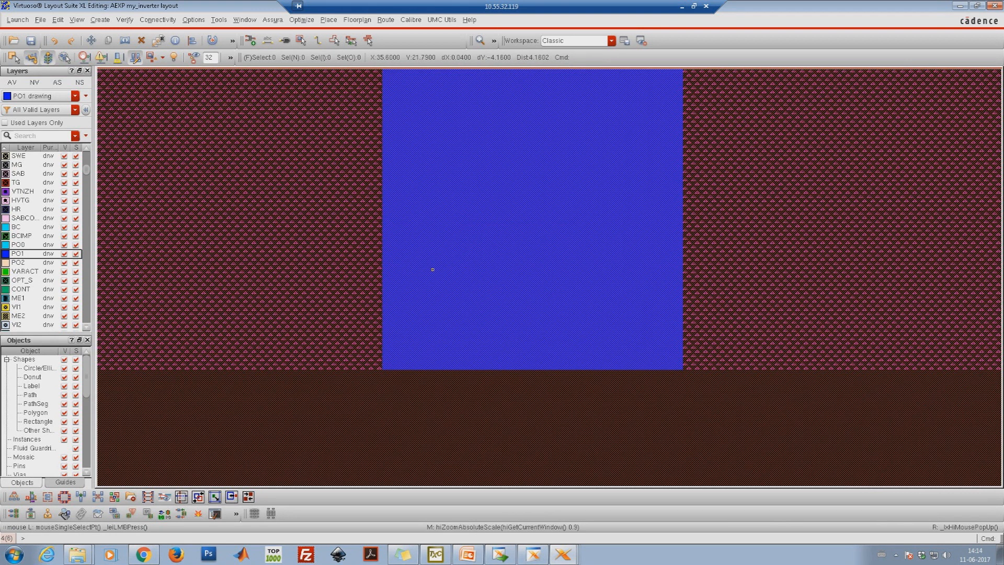
{"action": "key", "text": "r"}
{"action": "left_click", "coordinate": [382, 252]}
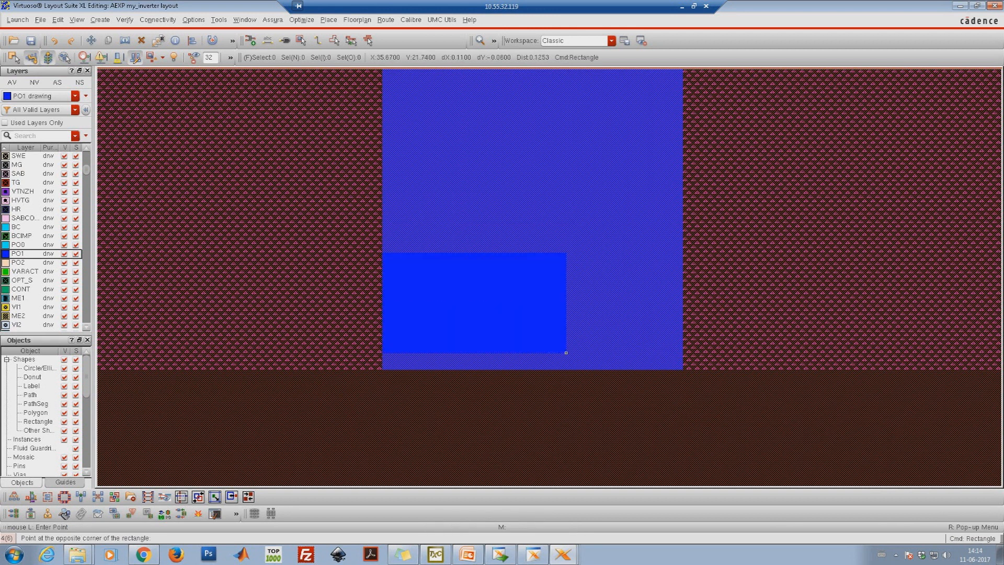
{"action": "scroll", "coordinate": [649, 419], "scroll_direction": "down", "scroll_amount": 5, "text": "ctrl"}
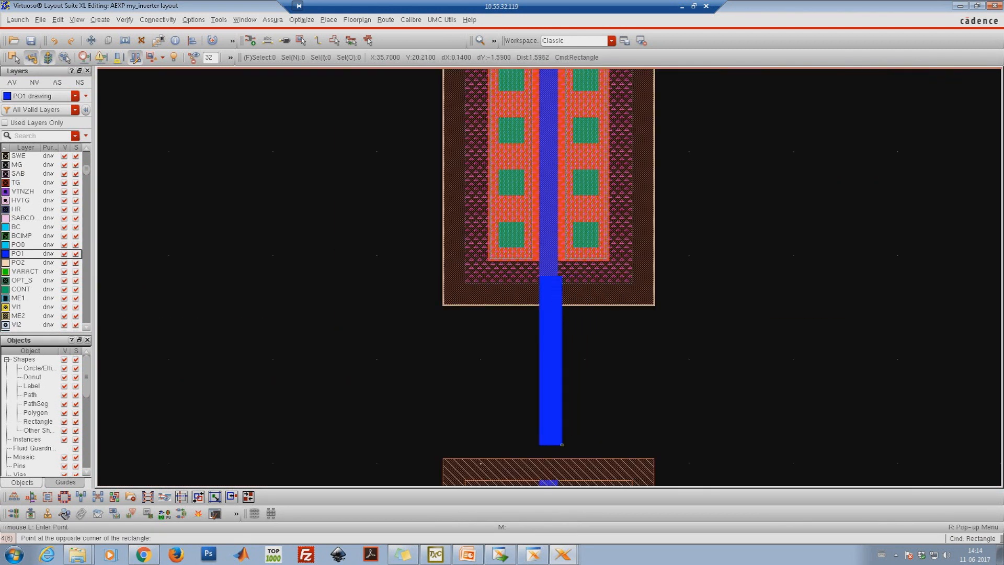
{"action": "scroll", "coordinate": [549, 439], "scroll_direction": "down", "scroll_amount": 2}
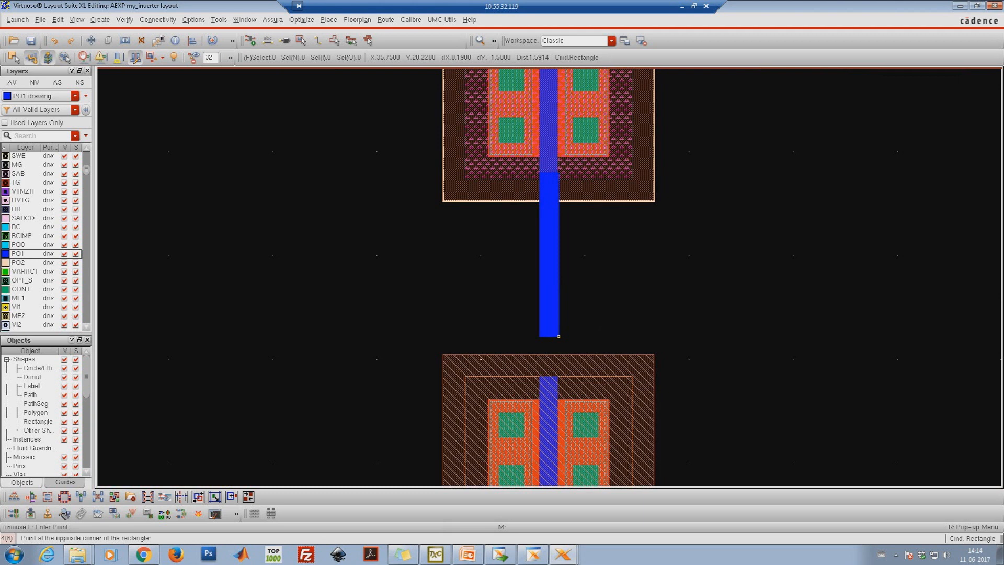
{"action": "left_click", "coordinate": [559, 336]}
{"action": "key", "text": "Escape"}
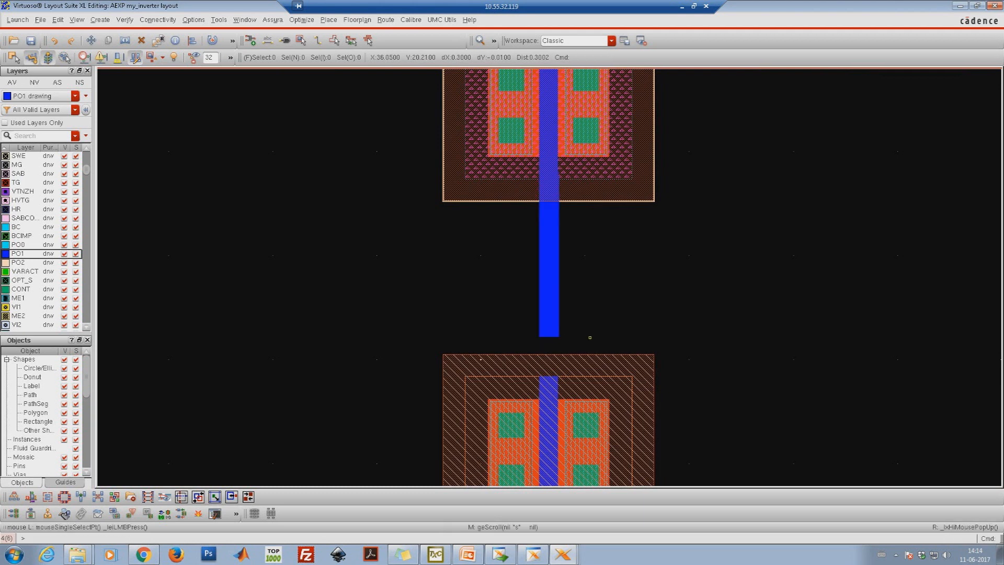
Step: Inspect how the edges of the drawn PO1 rectangle line up with the lower end of the PMOS gate
{"action": "right_click_drag", "start_coordinate": [517, 149], "coordinate": [575, 187]}
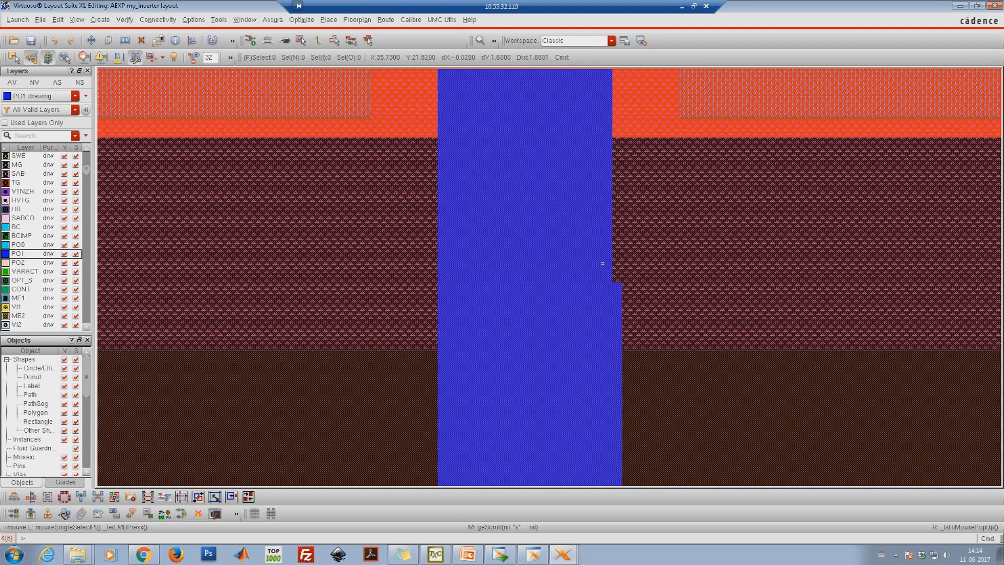
{"action": "scroll", "coordinate": [602, 263], "scroll_direction": "up", "scroll_amount": 2}
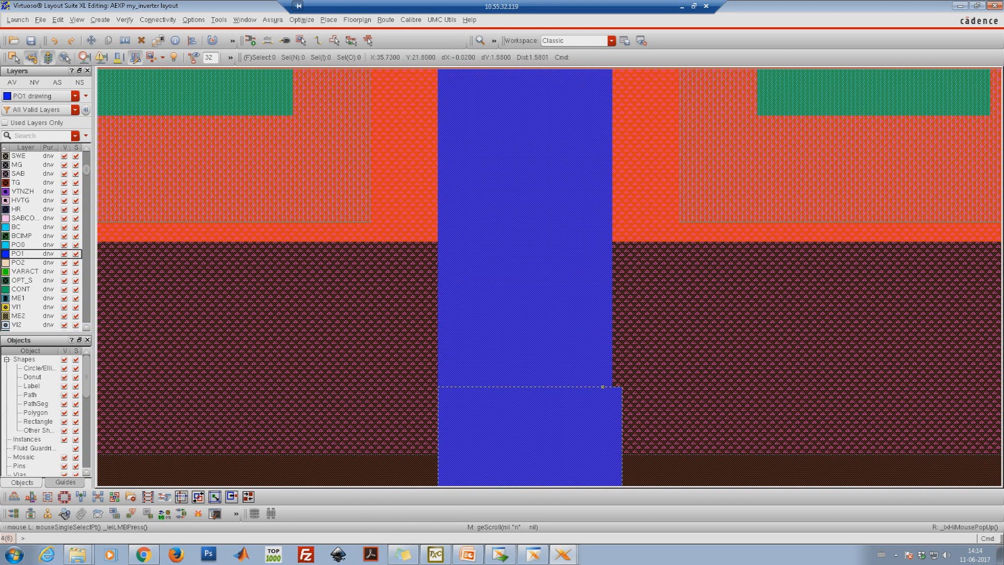
{"action": "left_click", "coordinate": [603, 386]}
{"action": "scroll", "coordinate": [544, 381], "scroll_direction": "down", "scroll_amount": 2}
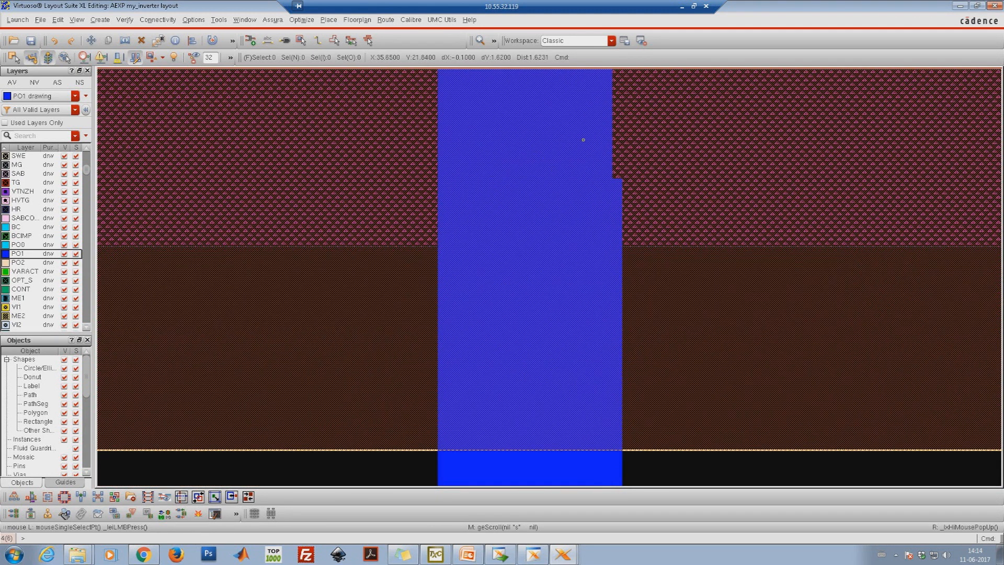
{"action": "scroll", "coordinate": [583, 139], "scroll_direction": "up", "scroll_amount": 1}
{"action": "scroll", "coordinate": [528, 222], "scroll_direction": "up", "scroll_amount": 1}
{"action": "scroll", "coordinate": [538, 233], "scroll_direction": "down", "scroll_amount": 4}
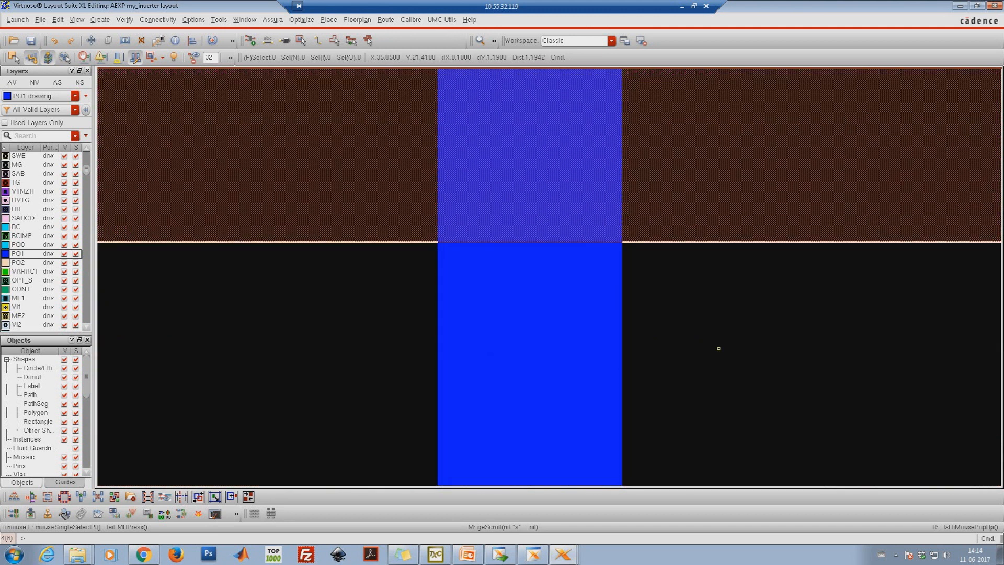
{"action": "key", "text": "f"}
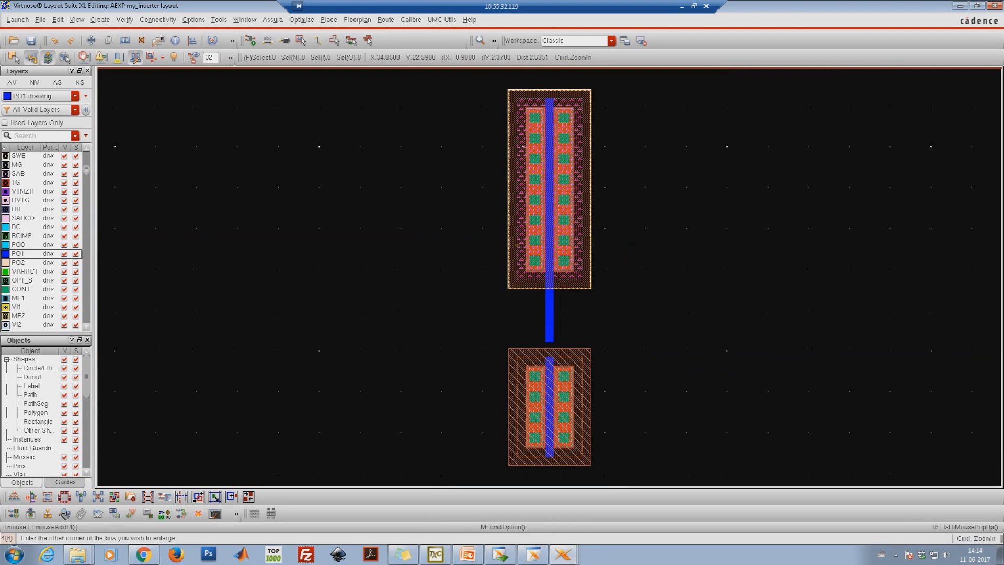
Step: Stretch the right edge of the PO1 rectangle inward by 0.01 so it lines up with the PMOS gate edge
{"action": "right_click_drag", "start_coordinate": [515, 244], "coordinate": [593, 301]}
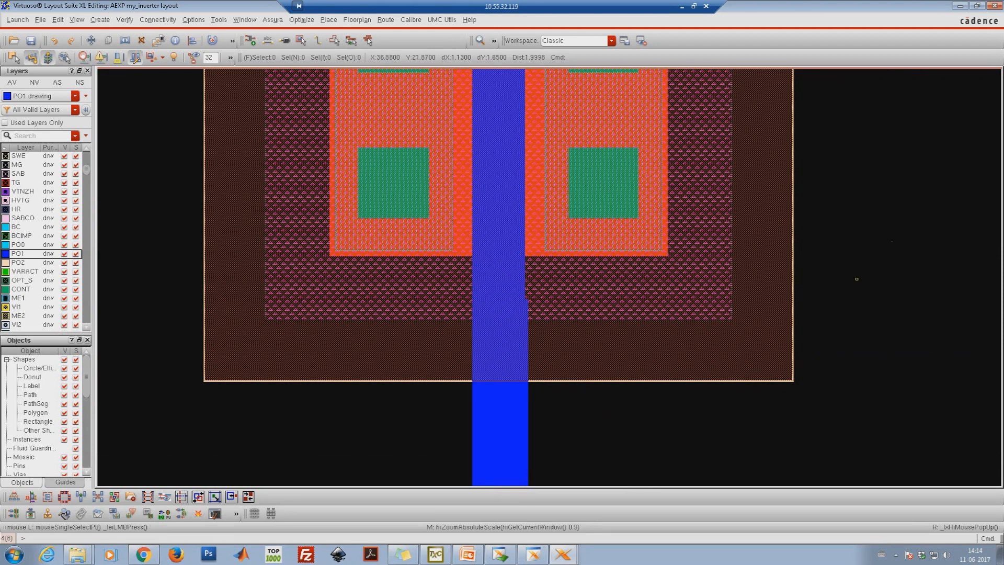
{"action": "right_click", "coordinate": [857, 279]}
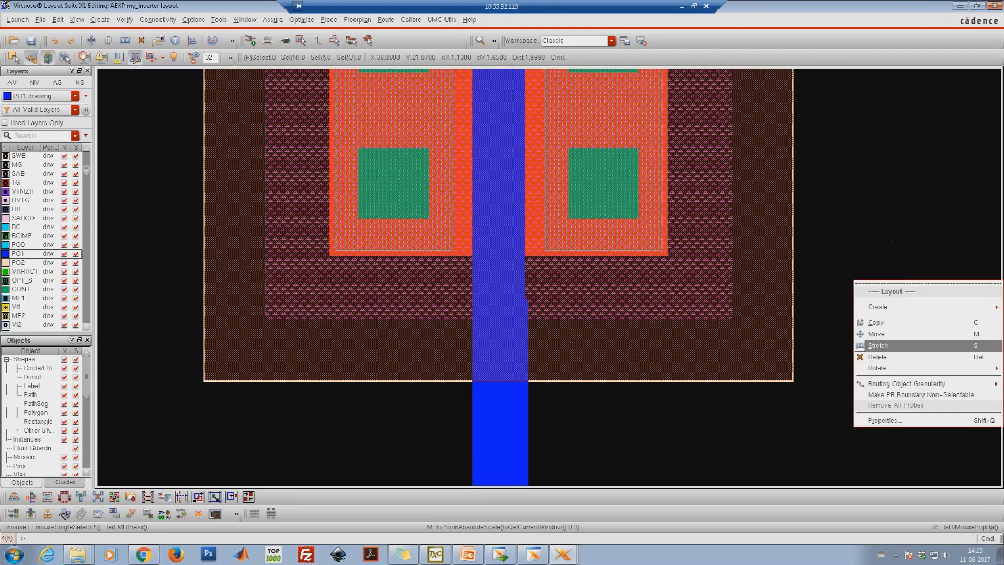
{"action": "left_click", "coordinate": [879, 345]}
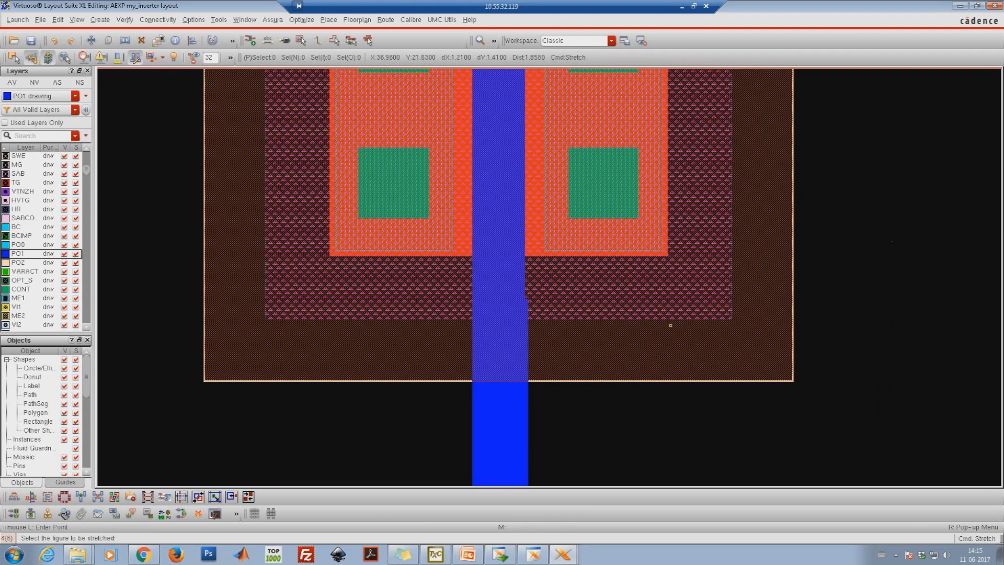
{"action": "key", "text": "z"}
{"action": "left_click", "coordinate": [578, 399]}
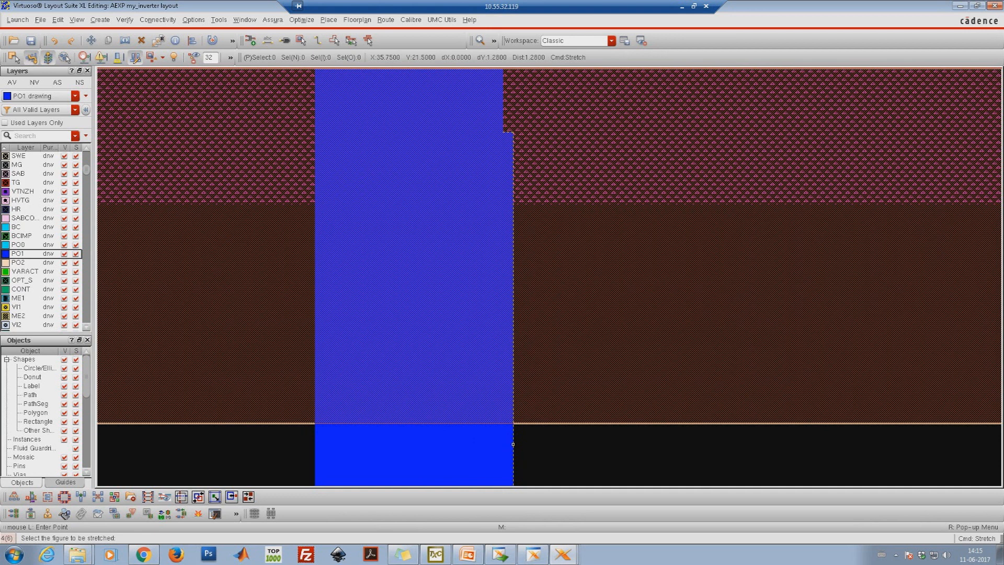
{"action": "left_click", "coordinate": [513, 444]}
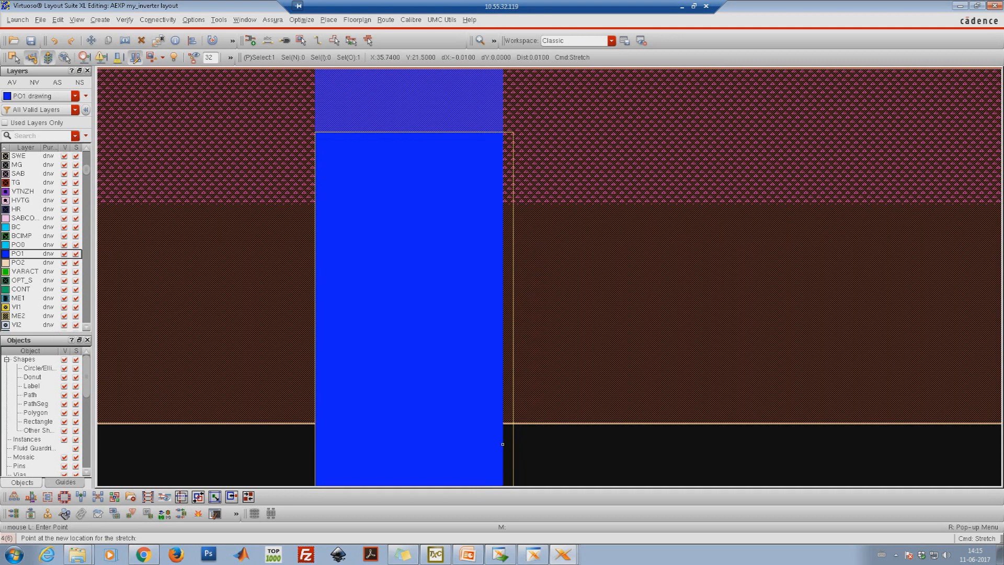
{"action": "left_click", "coordinate": [502, 444]}
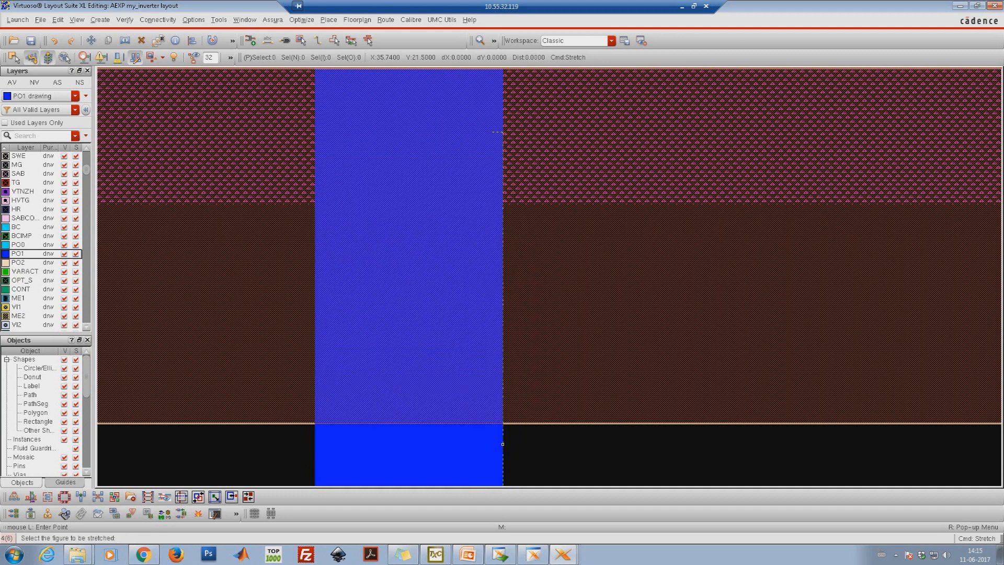
{"action": "key", "text": "Escape"}
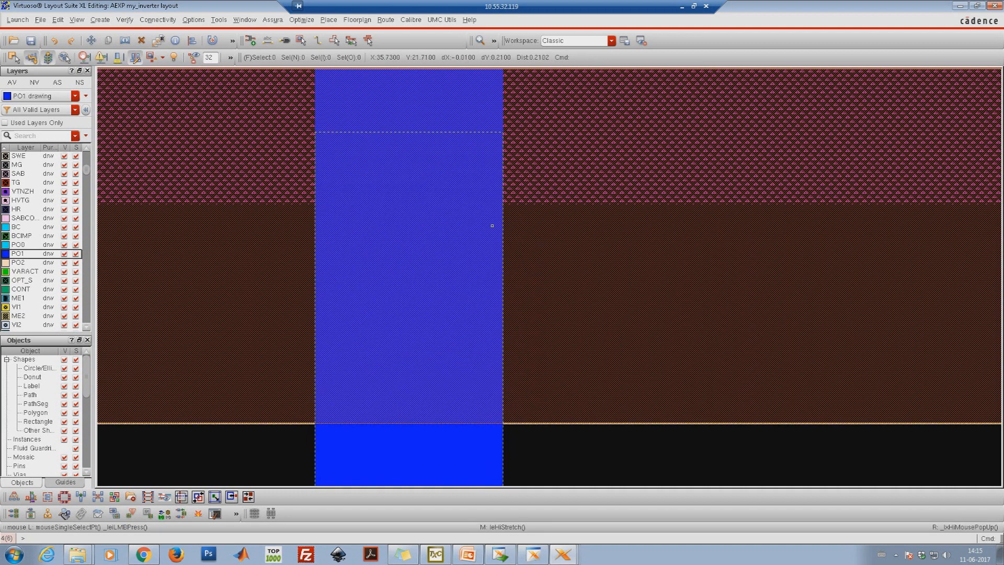
{"action": "scroll", "coordinate": [492, 225], "scroll_direction": "up", "scroll_amount": 1}
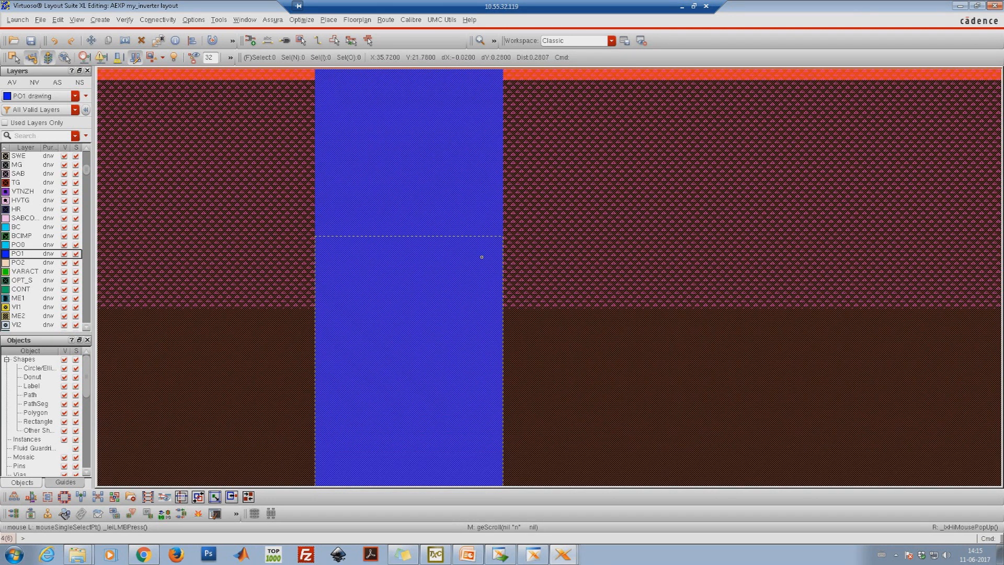
{"action": "key", "text": "f"}
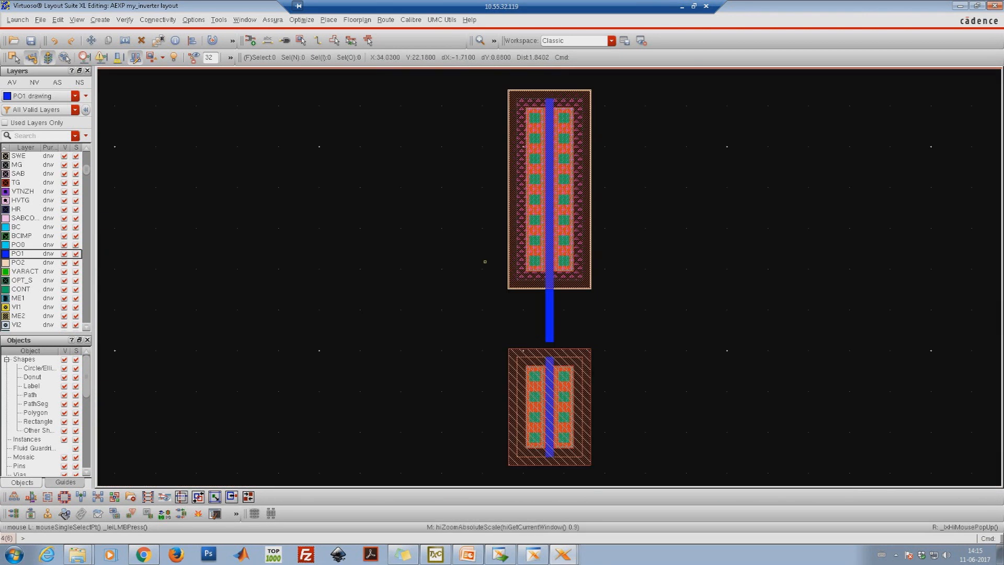
Step: Examine the gap between the lower end of the PO1 rectangle and the top of the NMOS gate
{"action": "right_click_drag", "start_coordinate": [478, 300], "coordinate": [643, 473]}
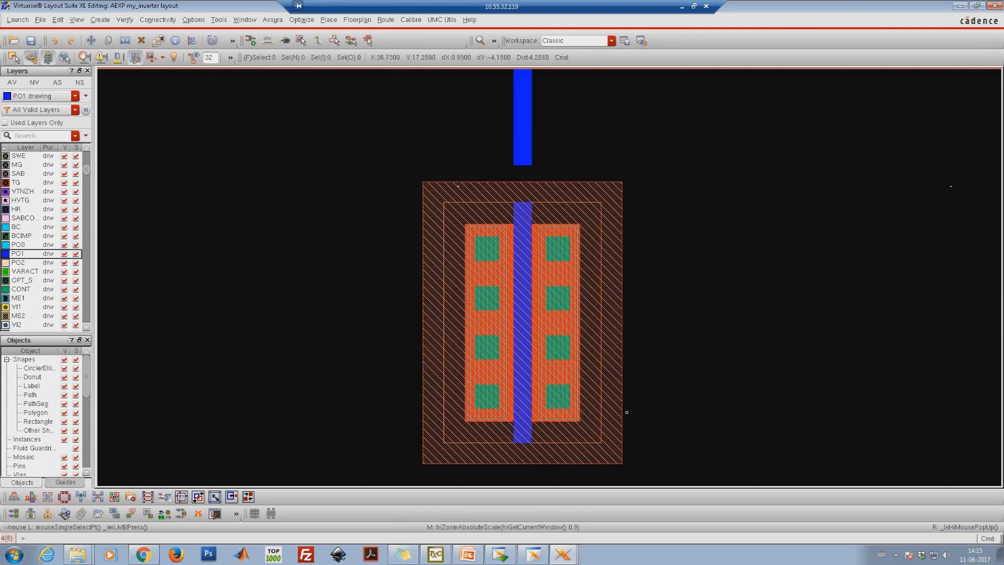
{"action": "scroll", "coordinate": [406, 265], "scroll_direction": "up", "scroll_amount": 1}
{"action": "right_click_drag", "start_coordinate": [332, 205], "coordinate": [671, 369]}
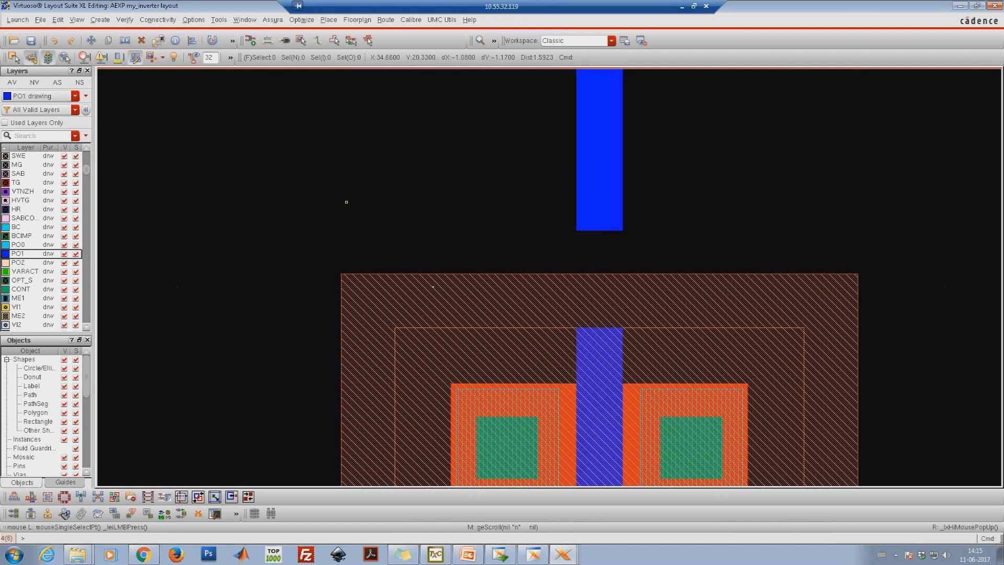
{"action": "key", "text": "f"}
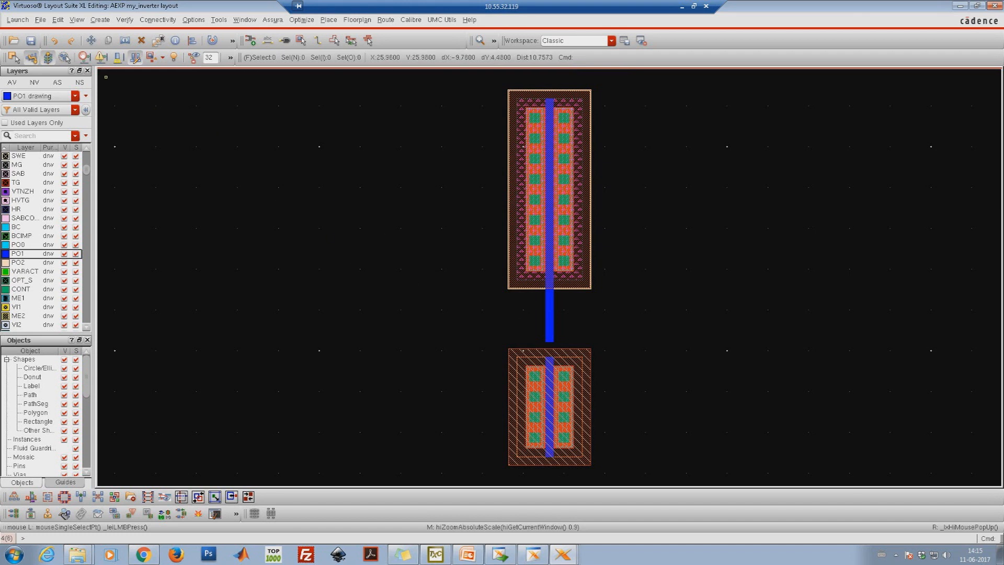
{"action": "left_click", "coordinate": [77, 19]}
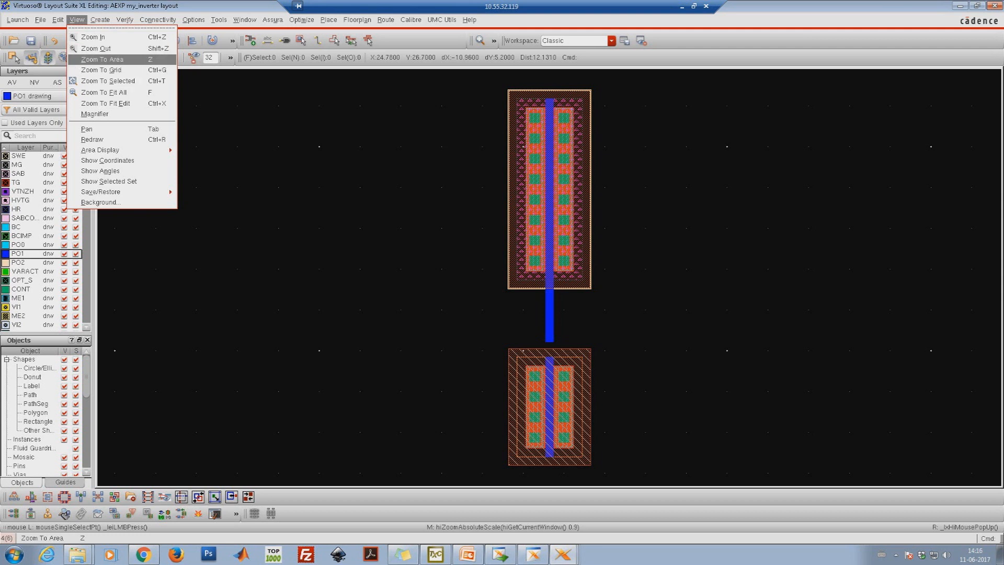
{"action": "left_click", "coordinate": [511, 295]}
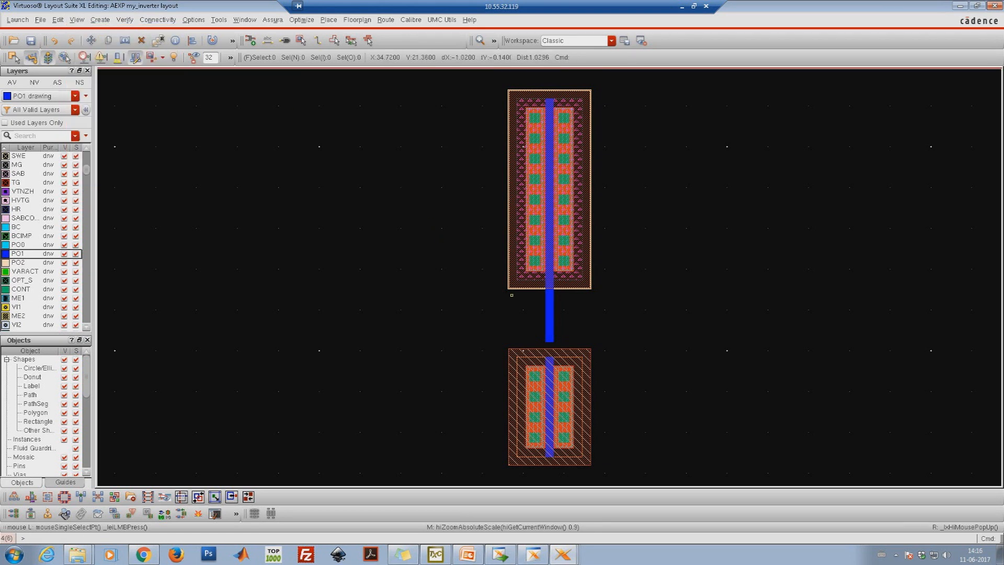
Step: Stretch the lower edge of the PO1 rectangle down until it overlaps the upper end of the NMOS gate
{"action": "right_click_drag", "start_coordinate": [470, 275], "coordinate": [663, 394]}
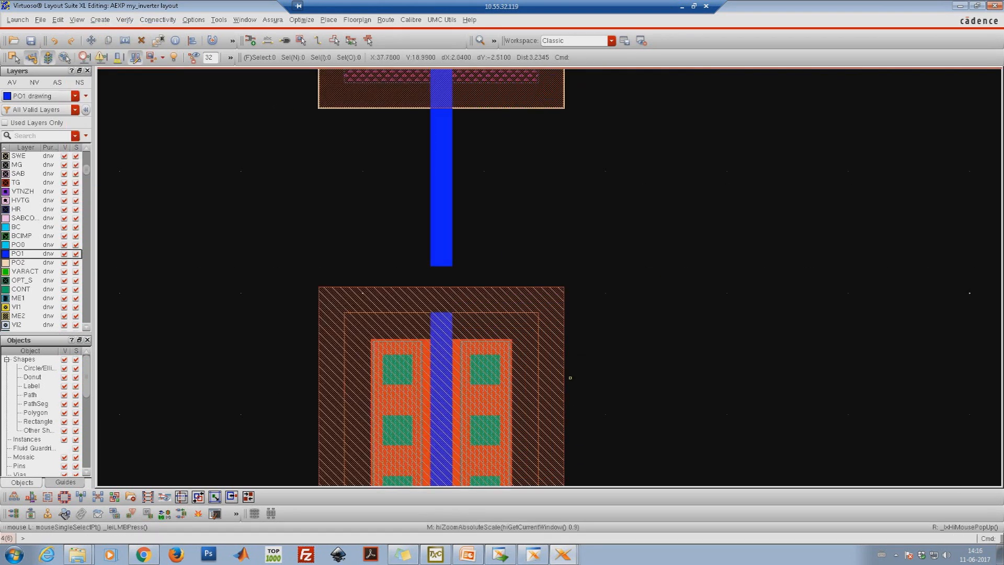
{"action": "right_click_drag", "start_coordinate": [291, 206], "coordinate": [625, 397]}
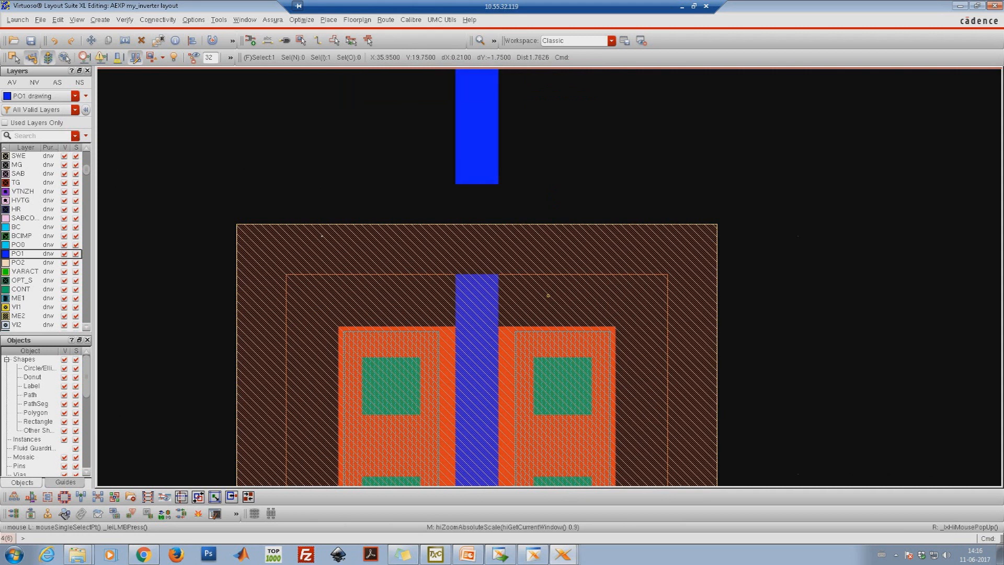
{"action": "left_click", "coordinate": [471, 133]}
{"action": "key", "text": "ctrl+d"}
{"action": "left_click", "coordinate": [572, 162]}
{"action": "right_click", "coordinate": [574, 156]}
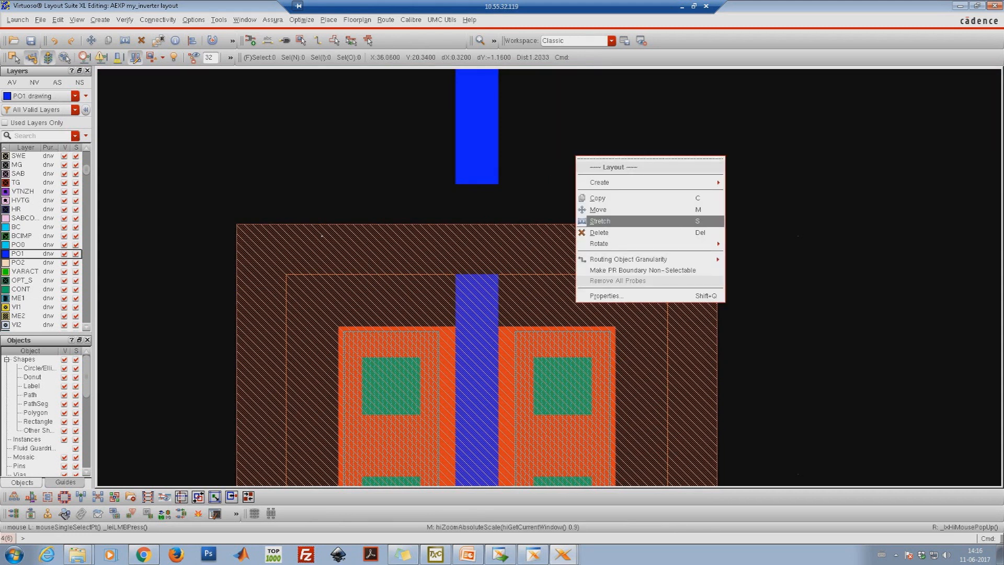
{"action": "left_click", "coordinate": [758, 141]}
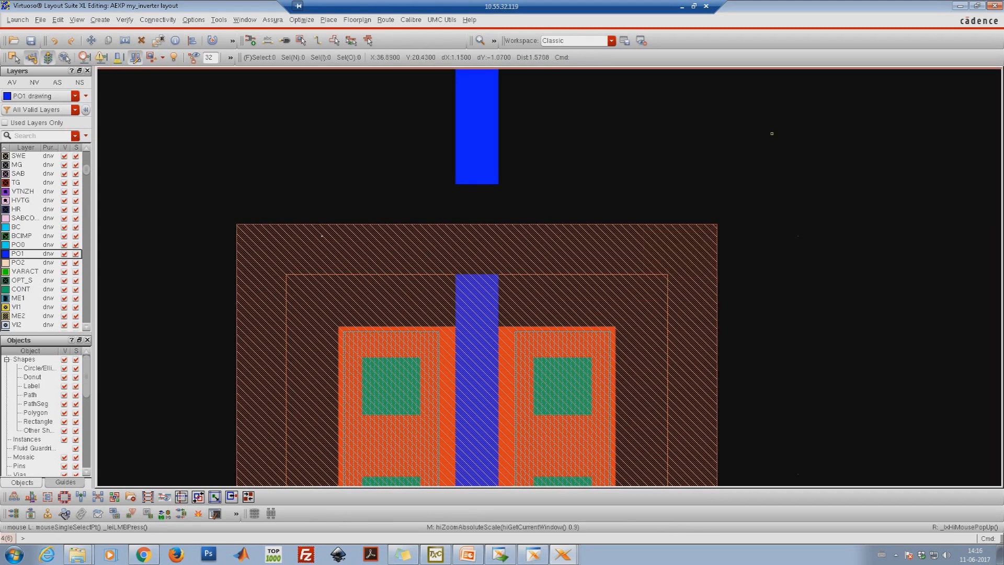
{"action": "right_click", "coordinate": [758, 133]}
{"action": "left_click", "coordinate": [783, 199]}
{"action": "left_click", "coordinate": [474, 184]}
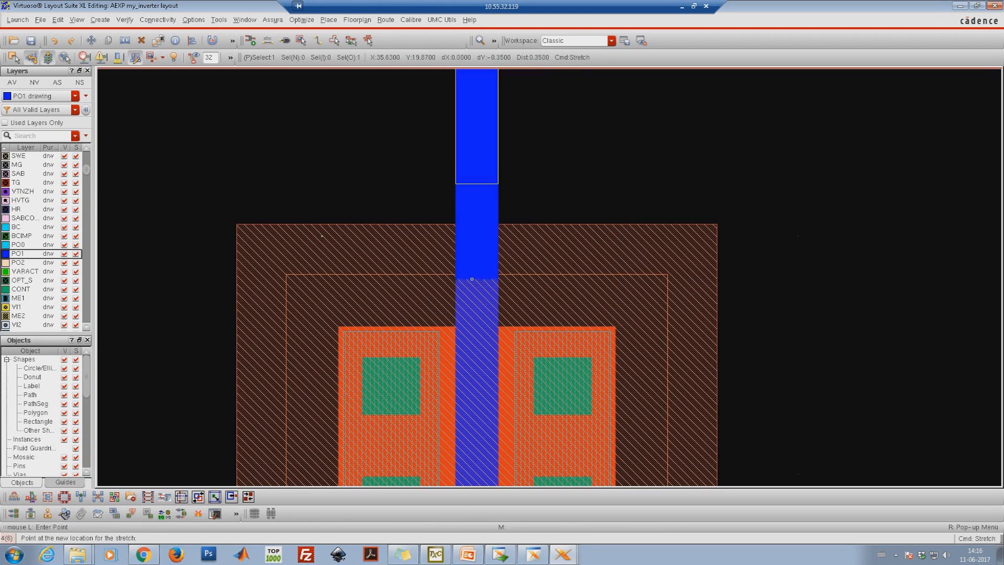
{"action": "left_click", "coordinate": [473, 298]}
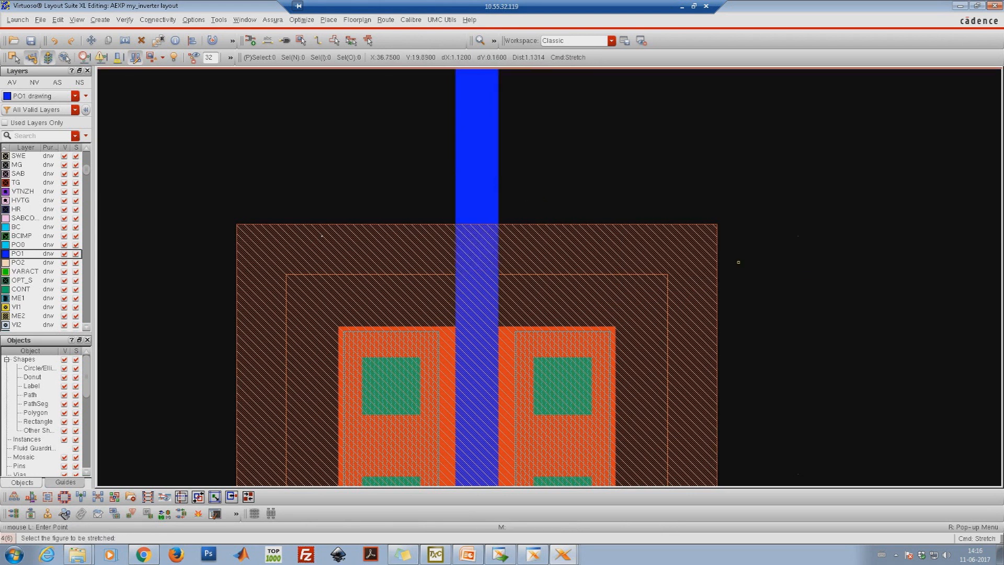
{"action": "key", "text": "Escape"}
{"action": "right_click_drag", "start_coordinate": [423, 213], "coordinate": [528, 344]}
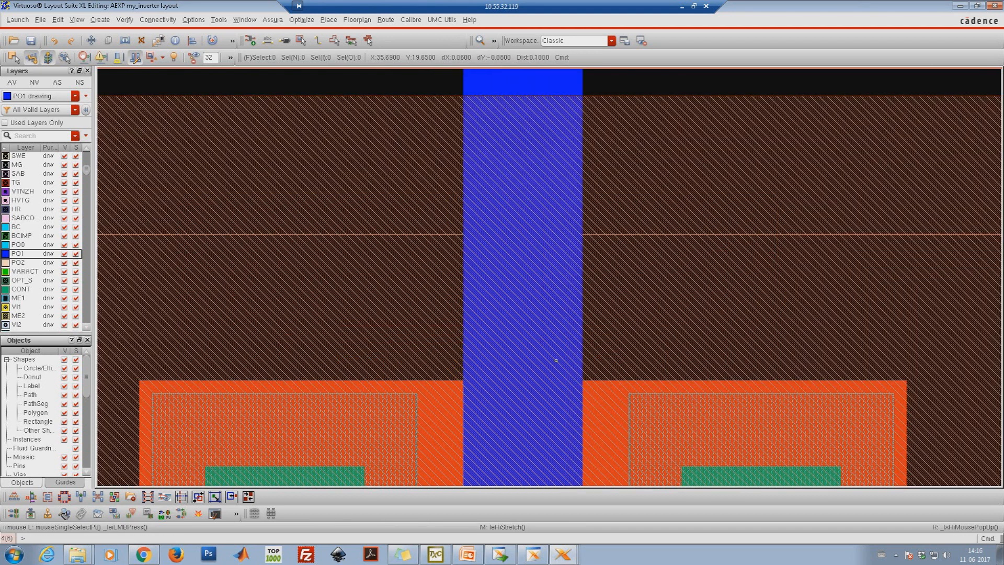
{"action": "key", "text": "f"}
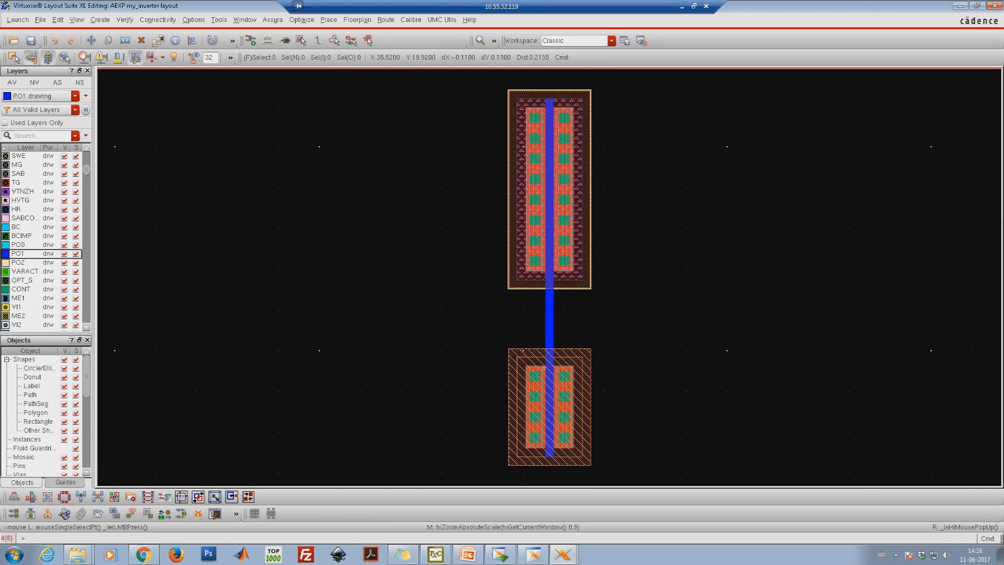
Step: Check in the my_inverter schematic how the drains of transistors M1 and M0 connect to OUT, then return to the layout
{"action": "mouse_move", "coordinate": [563, 554]}
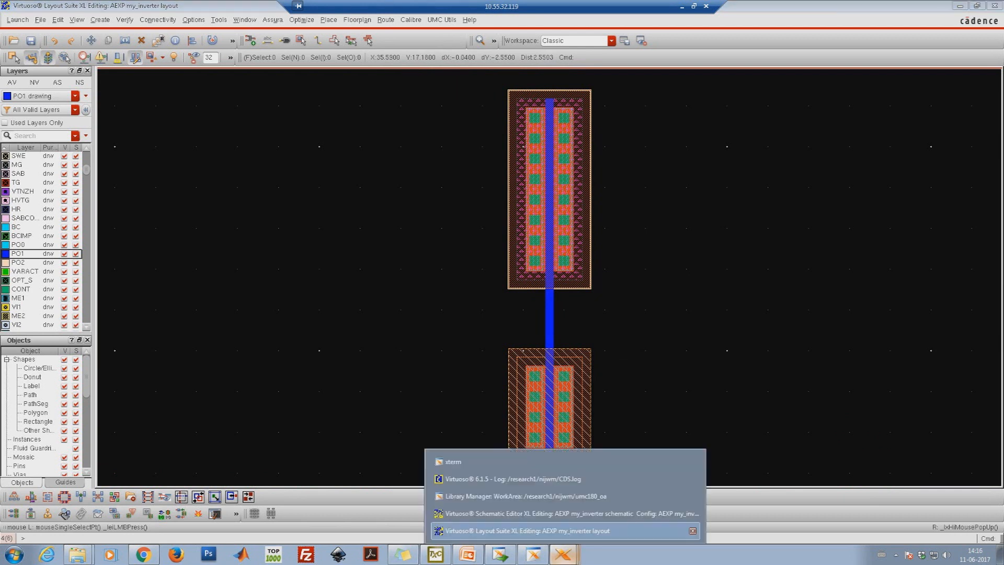
{"action": "left_click", "coordinate": [523, 513]}
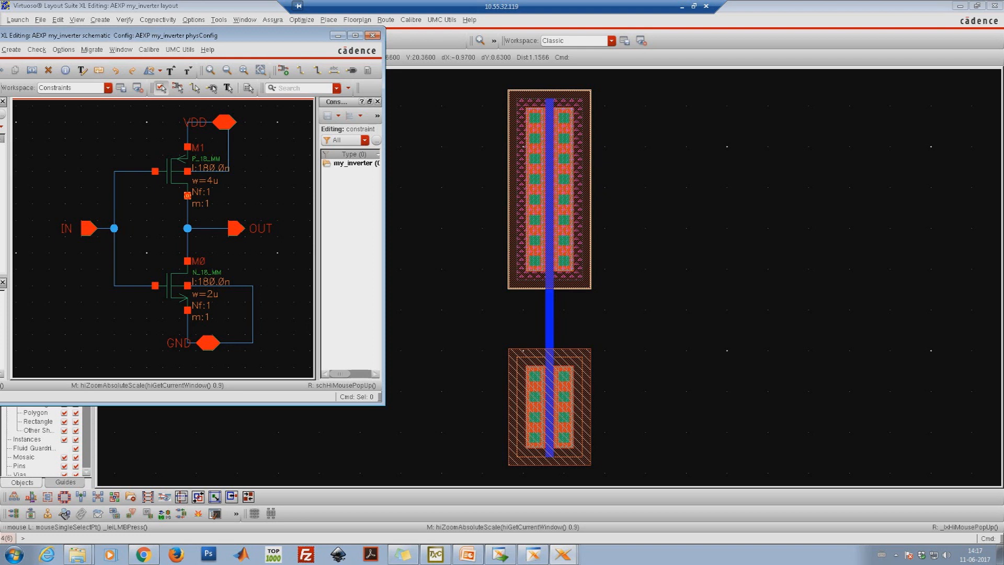
{"action": "left_click_drag", "start_coordinate": [188, 196], "coordinate": [187, 203]}
{"action": "left_click", "coordinate": [179, 179]}
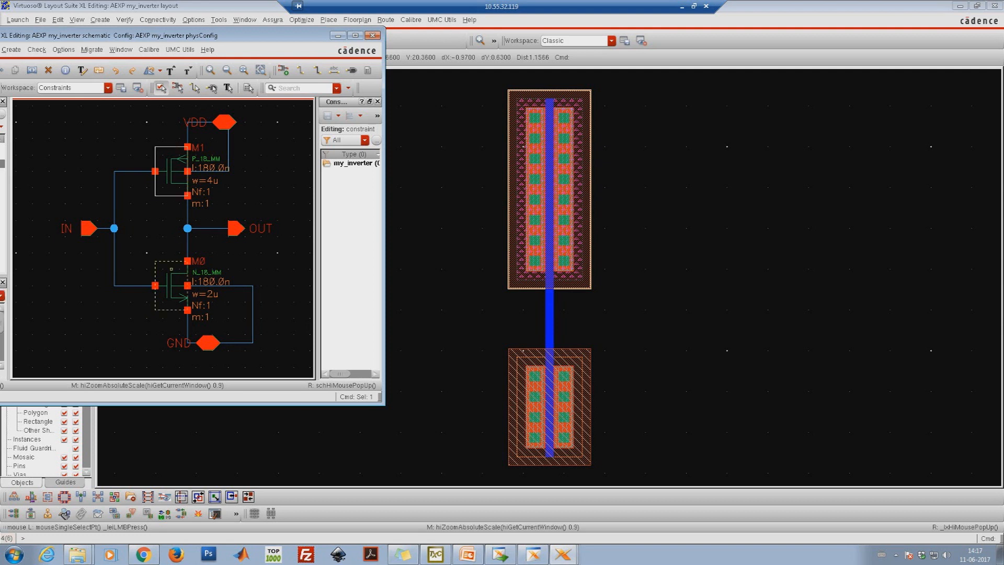
{"action": "left_click", "coordinate": [172, 293]}
{"action": "left_click", "coordinate": [492, 310]}
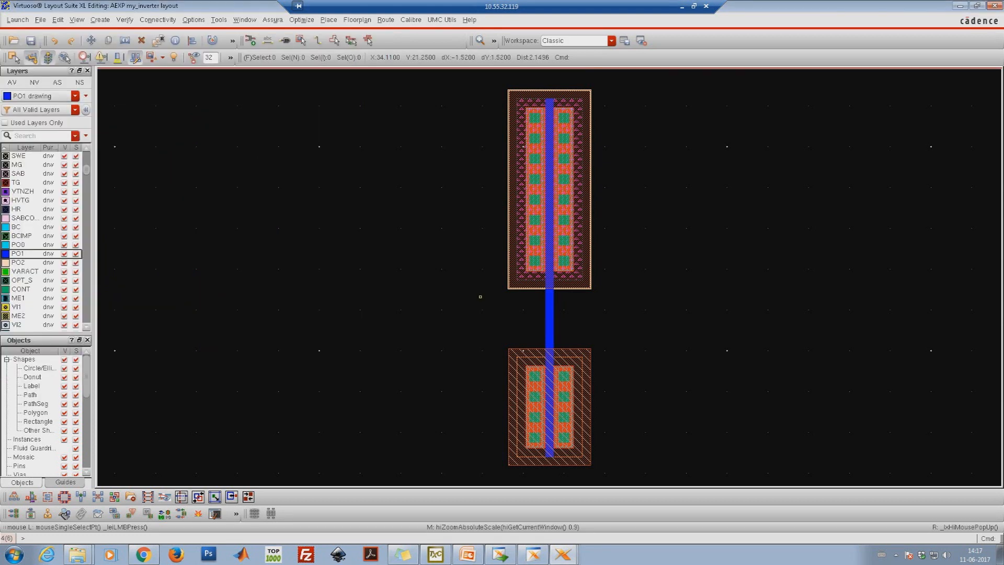
Step: Examine the right-hand contact columns of the PMOS and NMOS instances that serve as the drains
{"action": "key", "text": "z"}
{"action": "left_click", "coordinate": [480, 201]}
{"action": "left_click", "coordinate": [622, 402]}
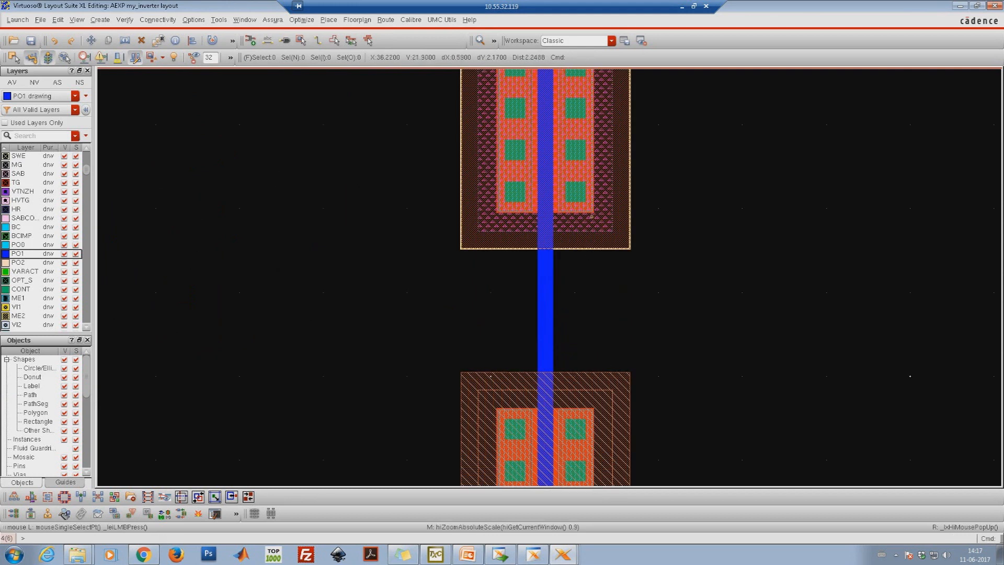
{"action": "key", "text": "Right"}
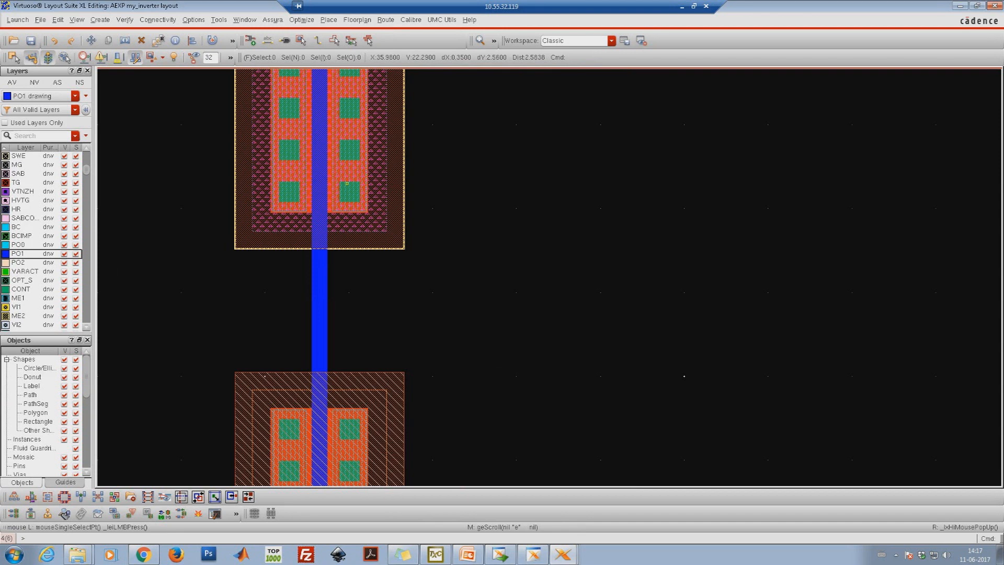
{"action": "key", "text": "Down"}
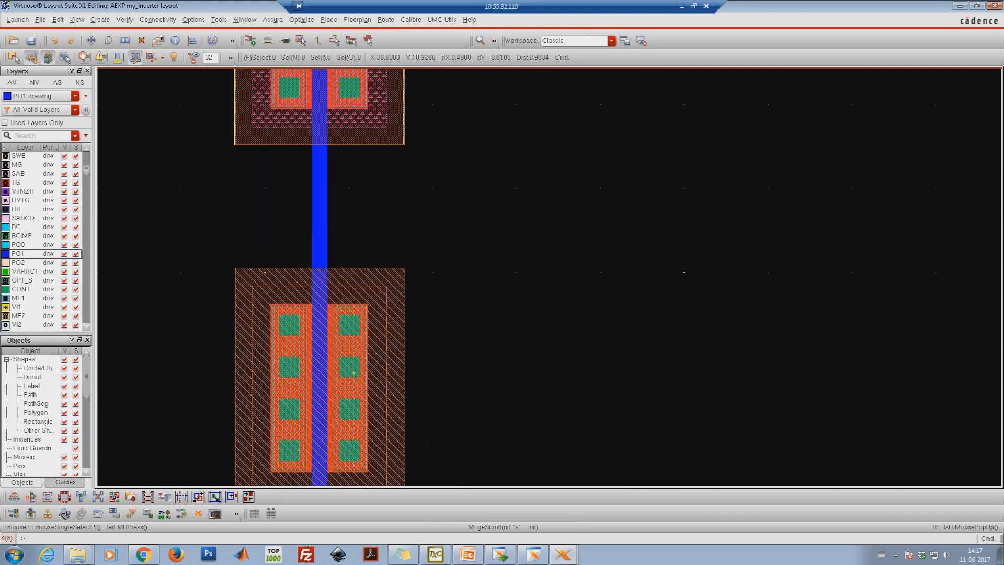
{"action": "key", "text": "Up"}
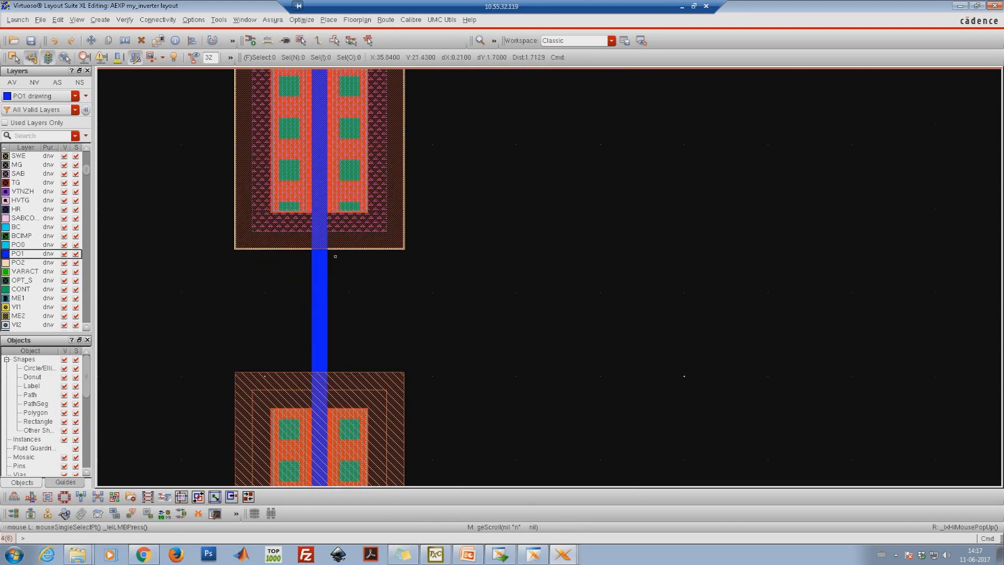
{"action": "key", "text": "Up"}
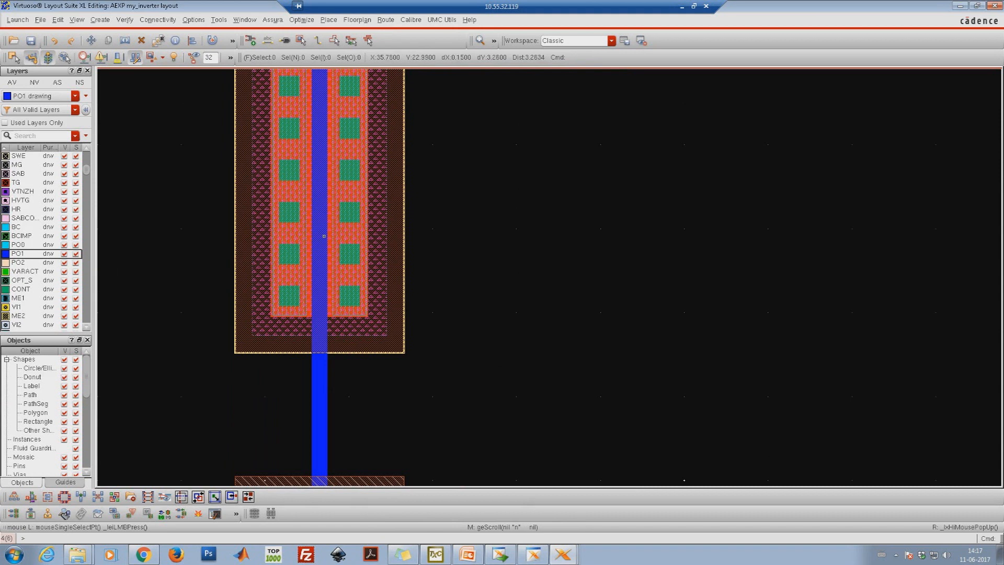
{"action": "key", "text": "Down"}
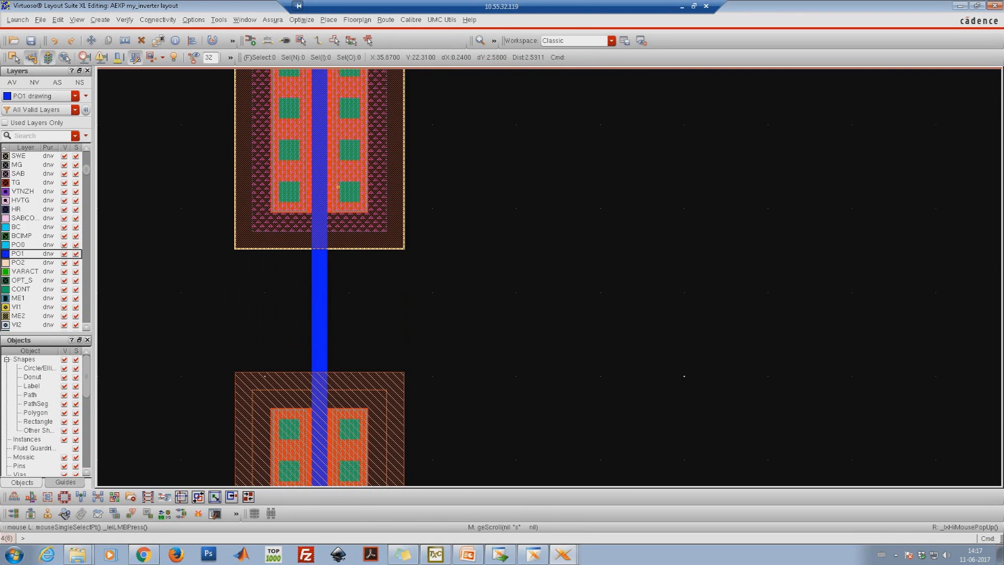
Step: Draw an ME1 rectangle about 0.39 by 3.1 µm joining the right-hand contact column of the PMOS to that of the NMOS
{"action": "left_click", "coordinate": [19, 298]}
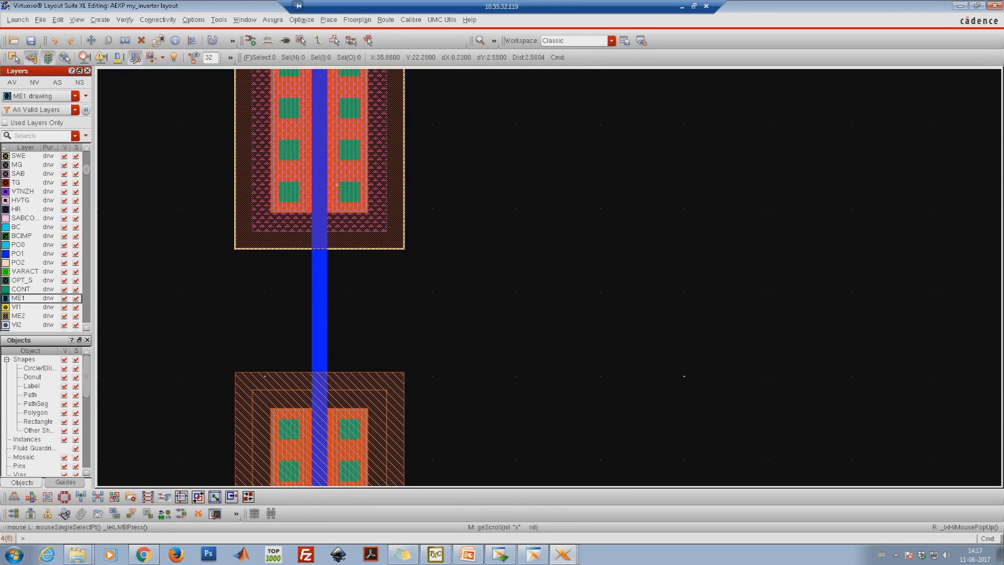
{"action": "right_click_drag", "start_coordinate": [306, 144], "coordinate": [432, 272]}
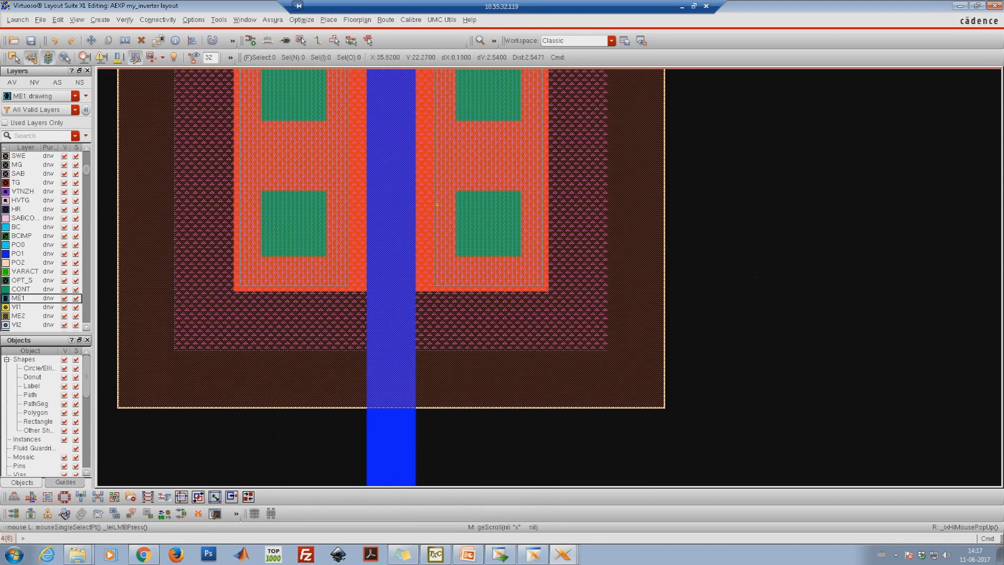
{"action": "key", "text": "r"}
{"action": "left_click", "coordinate": [434, 202]}
{"action": "scroll", "coordinate": [508, 301], "scroll_direction": "down", "scroll_amount": 2}
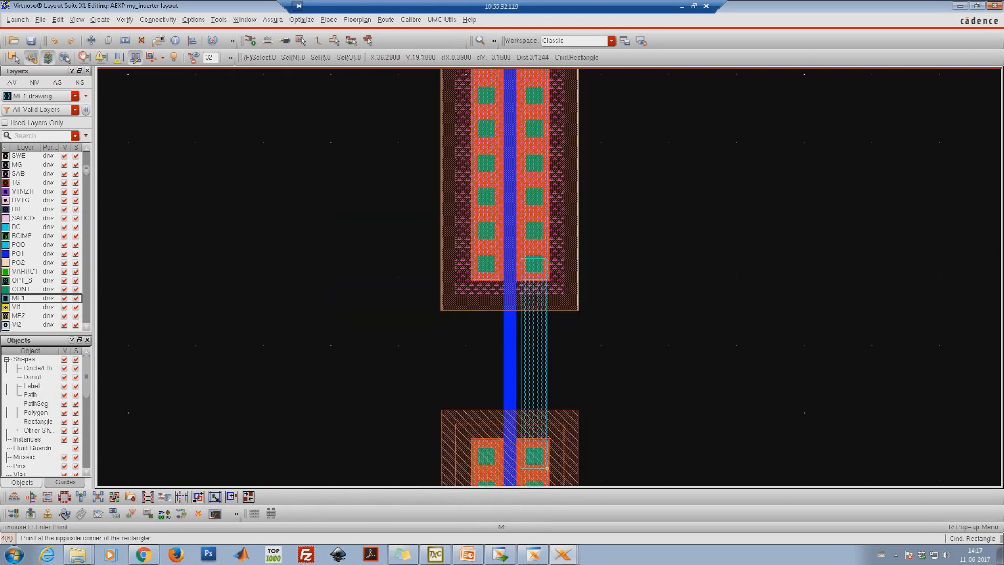
{"action": "left_click", "coordinate": [548, 467]}
{"action": "scroll", "coordinate": [598, 382], "scroll_direction": "down", "scroll_amount": 2}
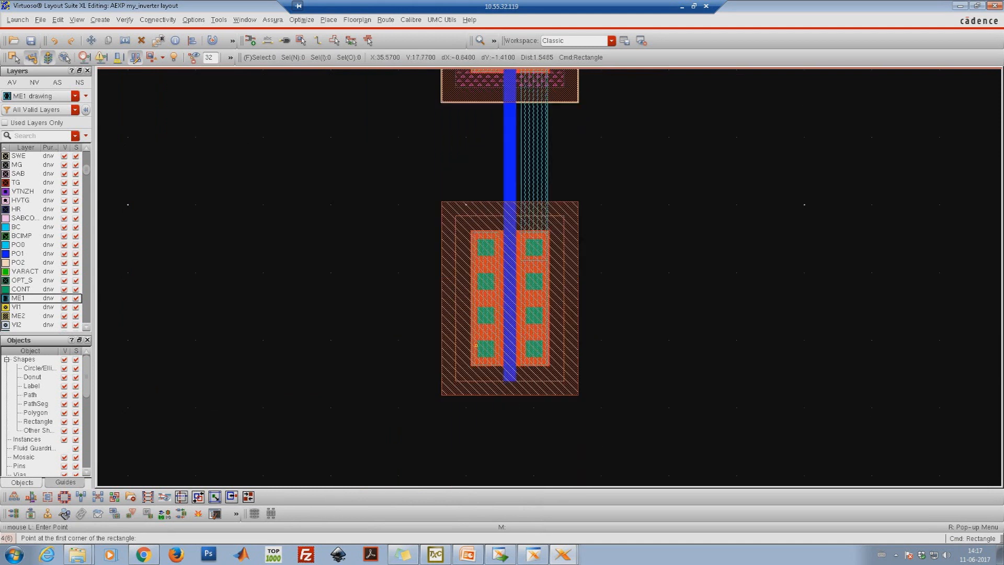
{"action": "scroll", "coordinate": [412, 332], "scroll_direction": "up", "scroll_amount": 1}
{"action": "key", "text": "Escape"}
{"action": "scroll", "coordinate": [412, 332], "scroll_direction": "down", "scroll_amount": 3, "text": "ctrl"}
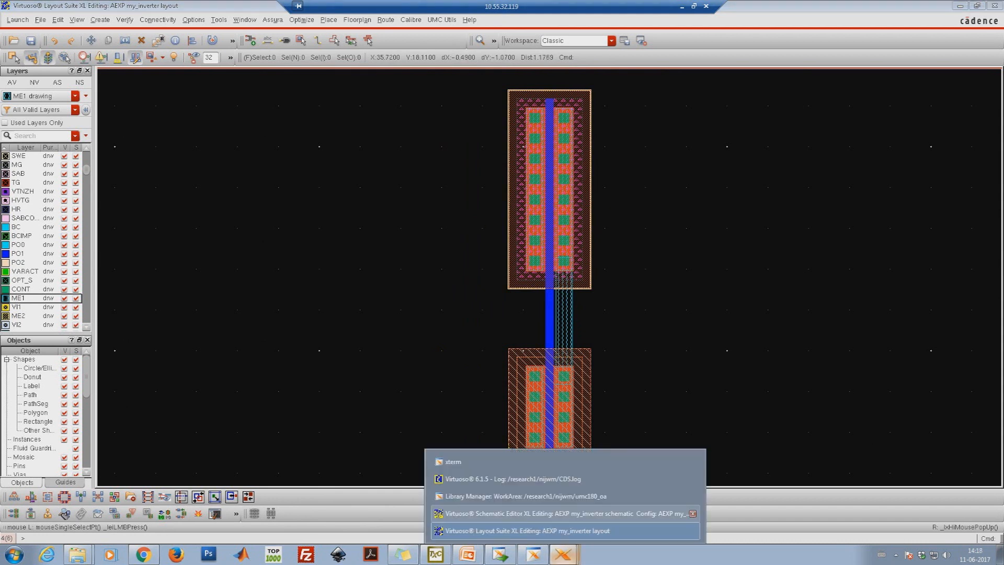
Step: Check in the my_inverter schematic how the sources and bodies of M1 and M0 connect to VDD and GND, then return to the layout
{"action": "left_click", "coordinate": [564, 514]}
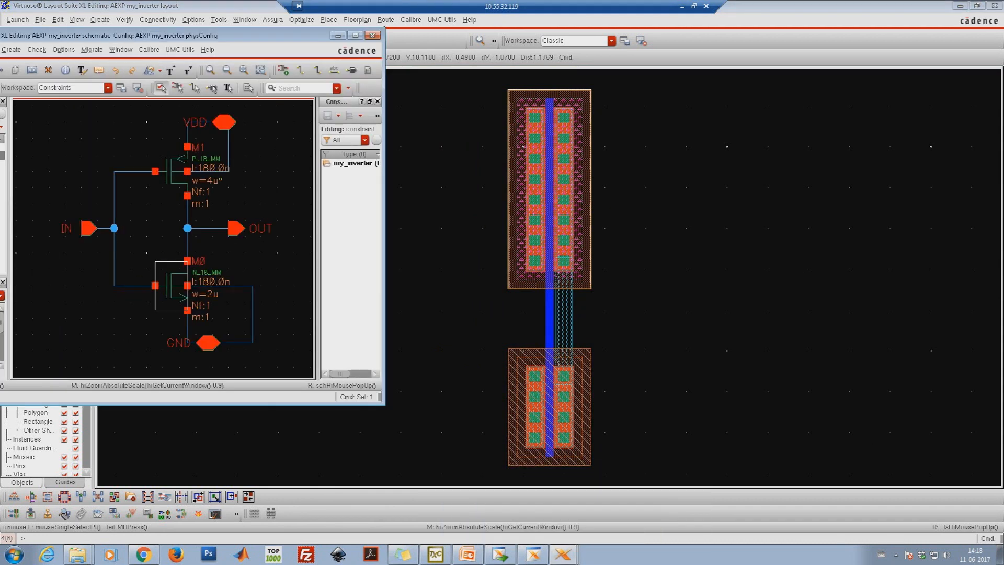
{"action": "left_click", "coordinate": [277, 252]}
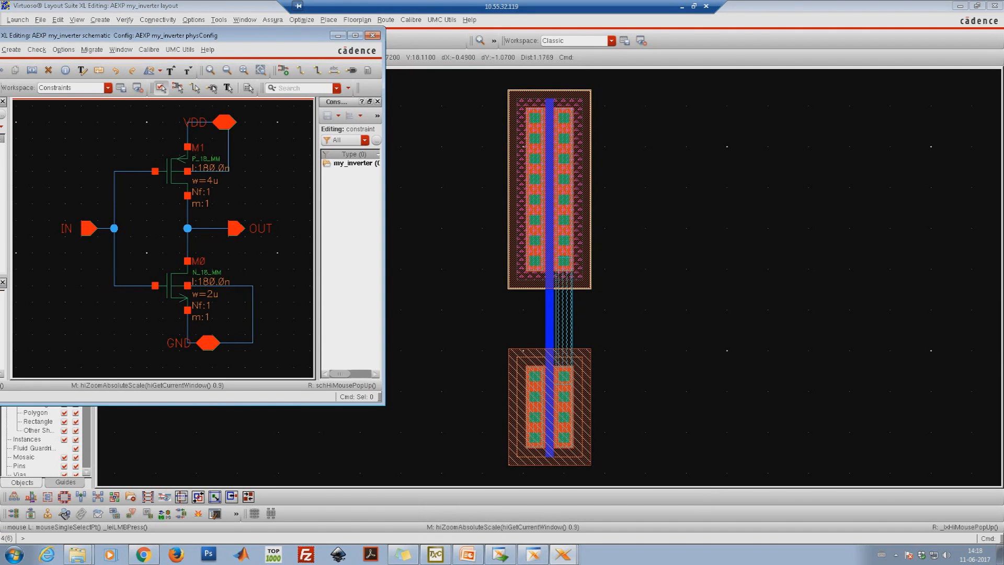
{"action": "left_click", "coordinate": [436, 300]}
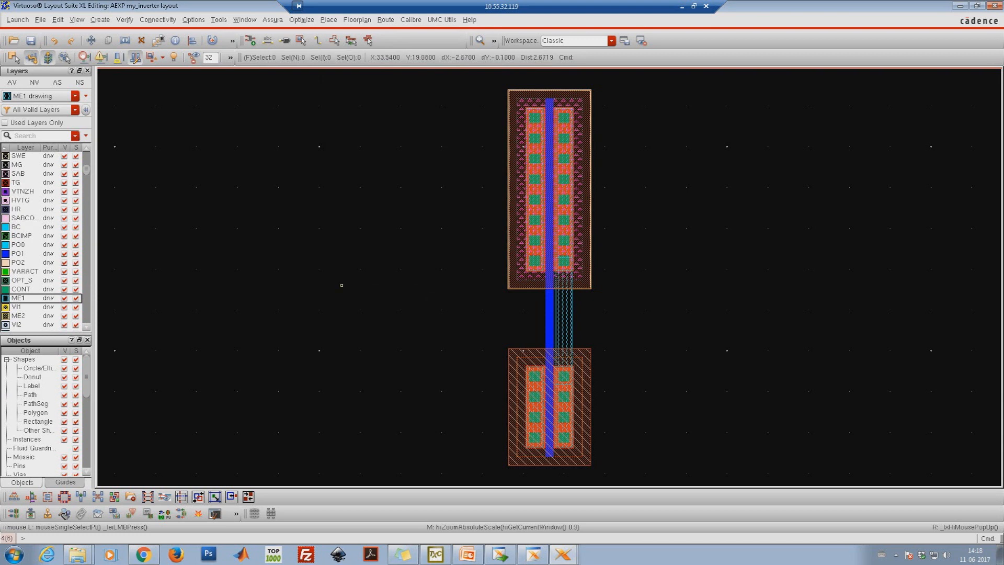
Step: Place a single M1_PDIFF via just left of the NMOS instance as its substrate contact
{"action": "key", "text": "c"}
{"action": "left_click", "coordinate": [100, 20]}
{"action": "left_click", "coordinate": [105, 91]}
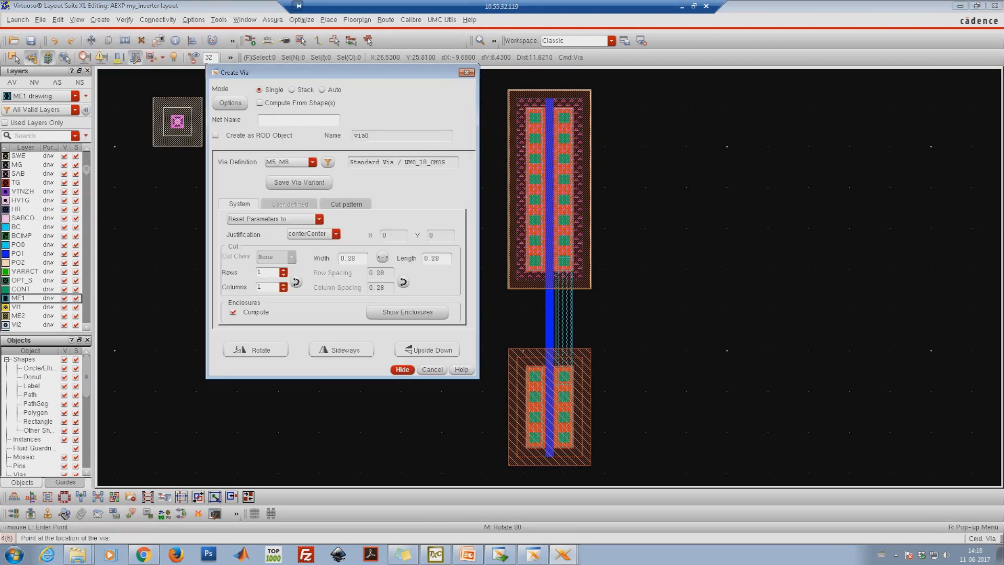
{"action": "left_click", "coordinate": [312, 162]}
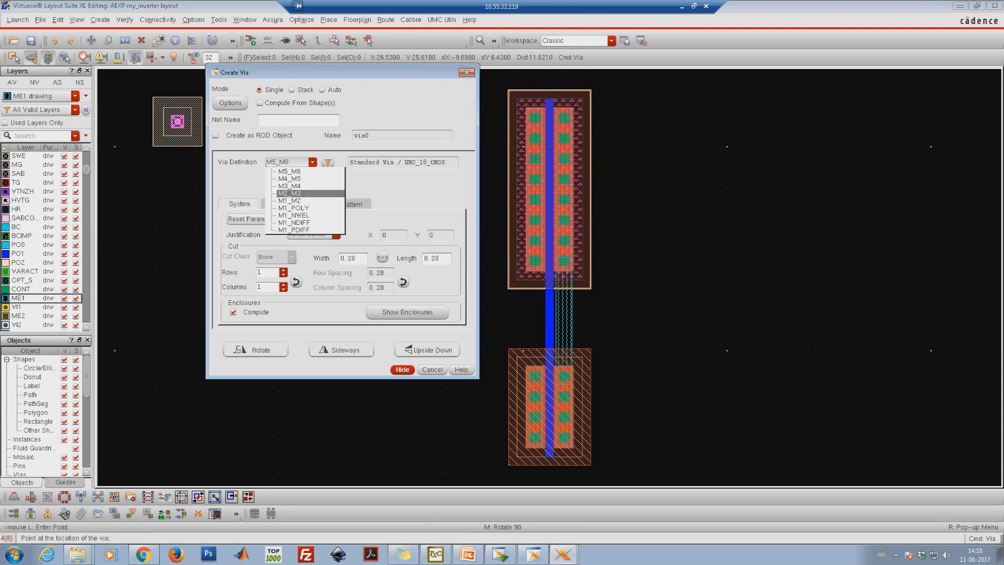
{"action": "key", "text": "Return"}
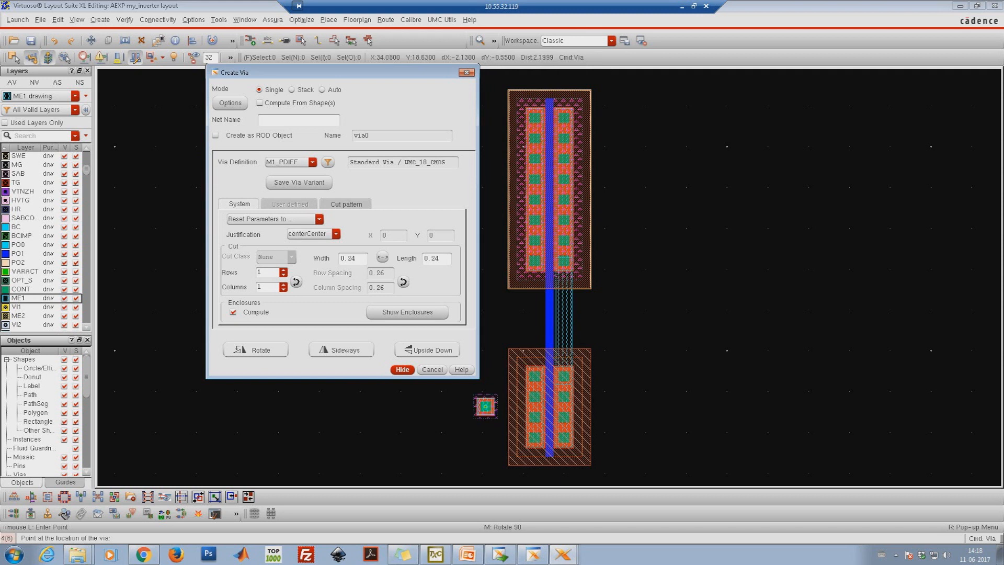
{"action": "key", "text": "F3"}
{"action": "left_click", "coordinate": [490, 410]}
{"action": "key", "text": "Escape"}
Step: Draw an ME1 rectangle about 1.48 by 0.4 µm from the M1_PDIFF via to the left-hand contact column of the NMOS
{"action": "right_click_drag", "start_coordinate": [402, 345], "coordinate": [573, 449]}
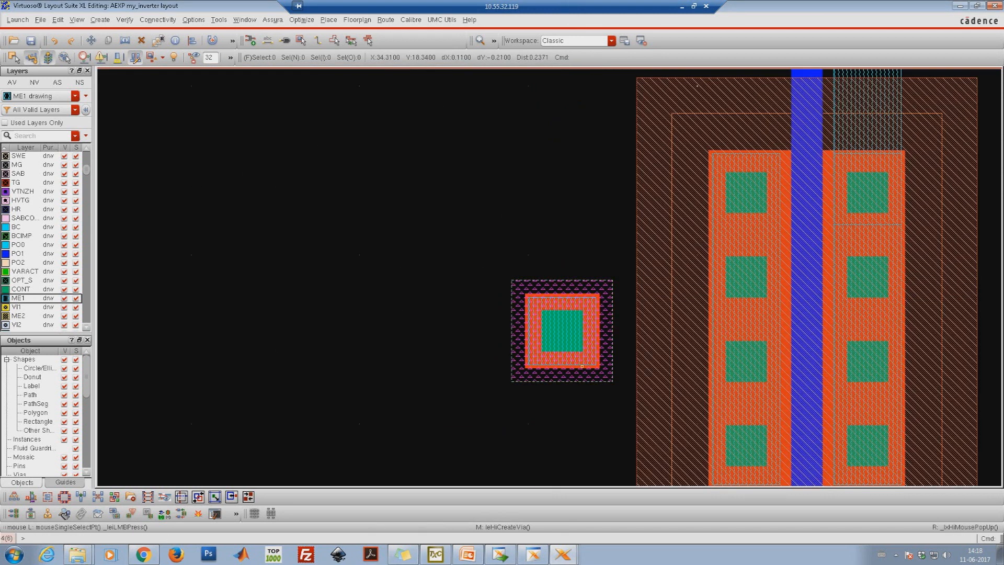
{"action": "key", "text": "Right"}
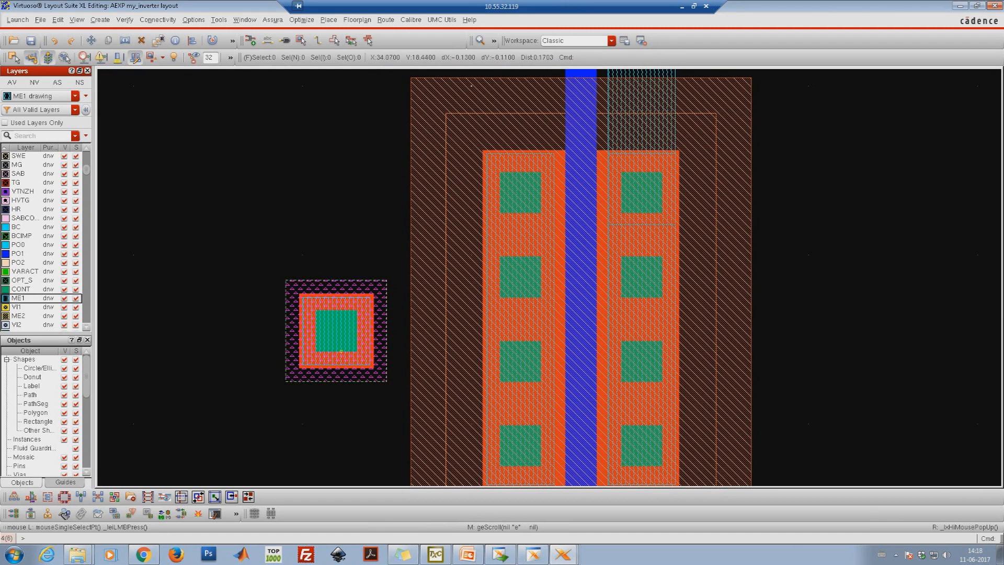
{"action": "key", "text": "r"}
{"action": "left_click", "coordinate": [300, 295]}
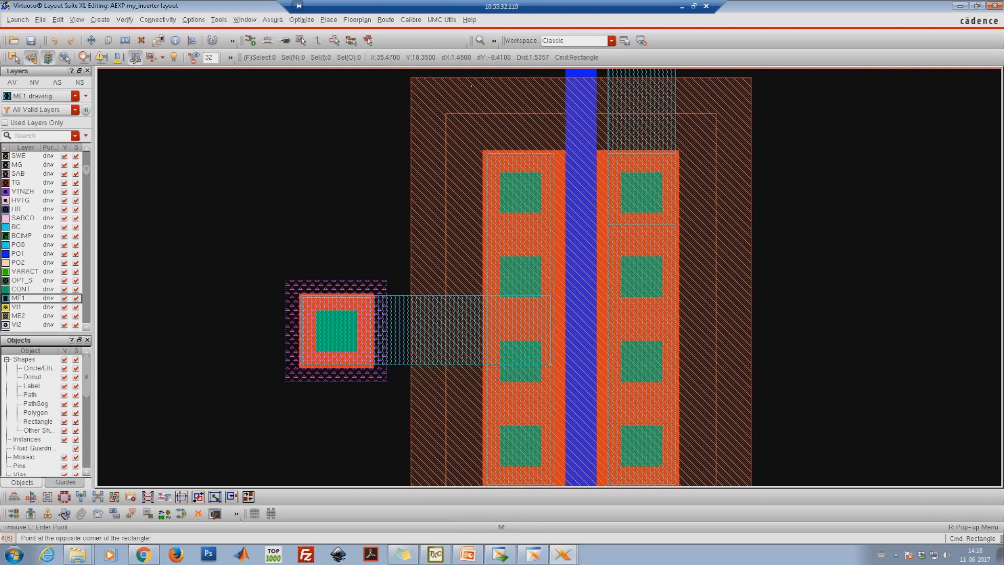
{"action": "left_click", "coordinate": [550, 362]}
Step: Set the M1_PDIFF via's number of cut rows to 3
{"action": "left_click", "coordinate": [321, 288]}
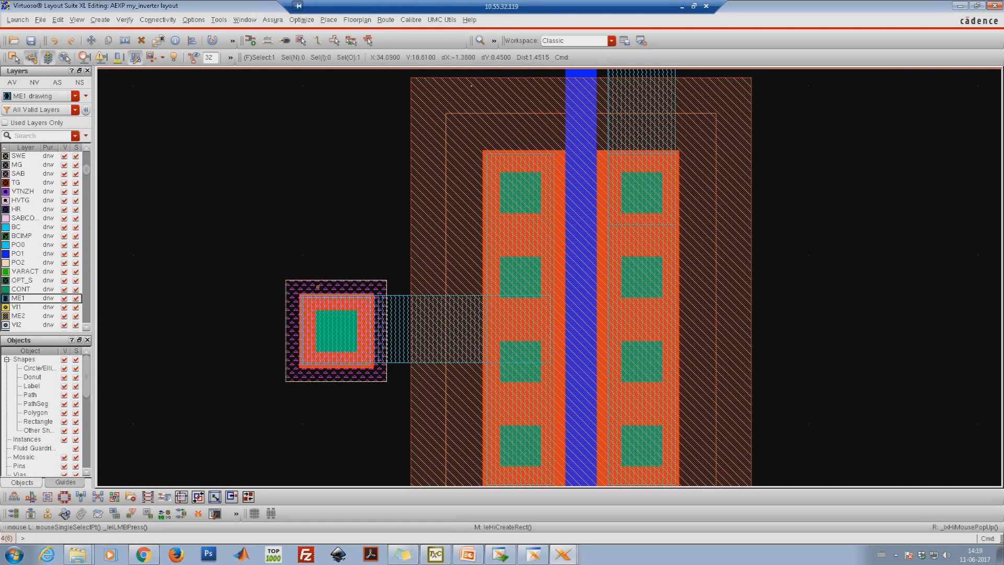
{"action": "key", "text": "q"}
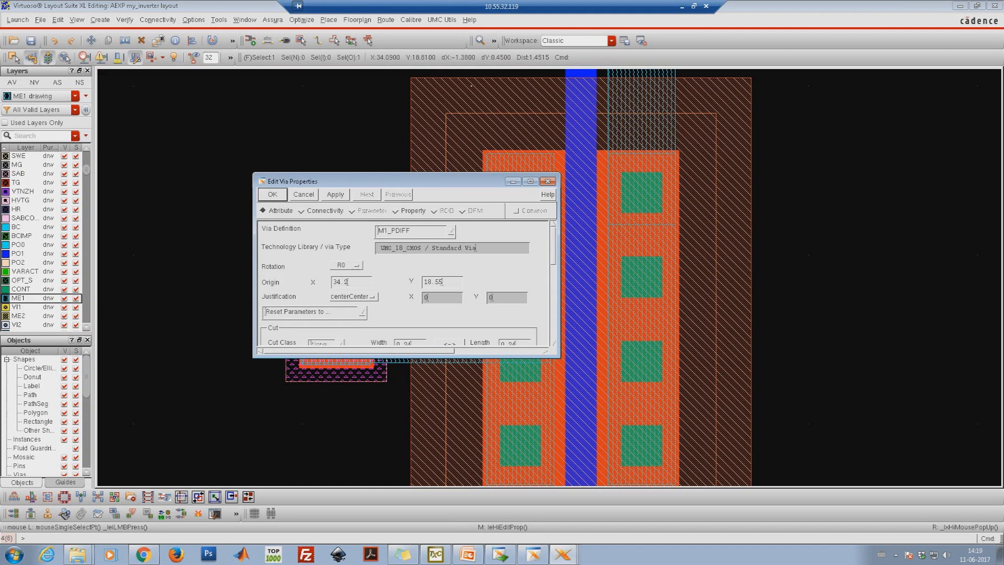
{"action": "scroll", "coordinate": [405, 282], "scroll_direction": "down", "scroll_amount": 3}
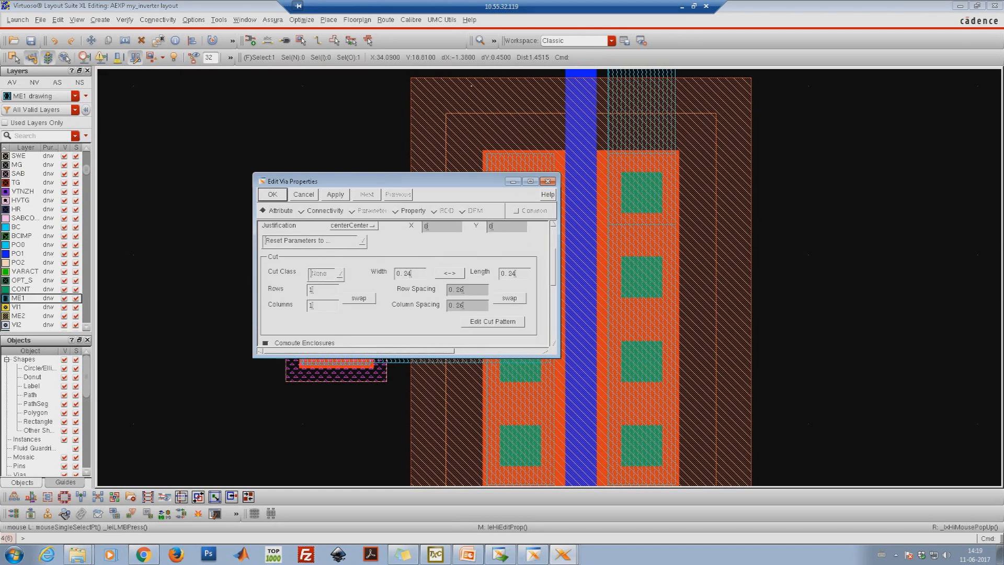
{"action": "left_click", "coordinate": [322, 289]}
{"action": "type", "text": "3"}
{"action": "key", "text": "Return"}
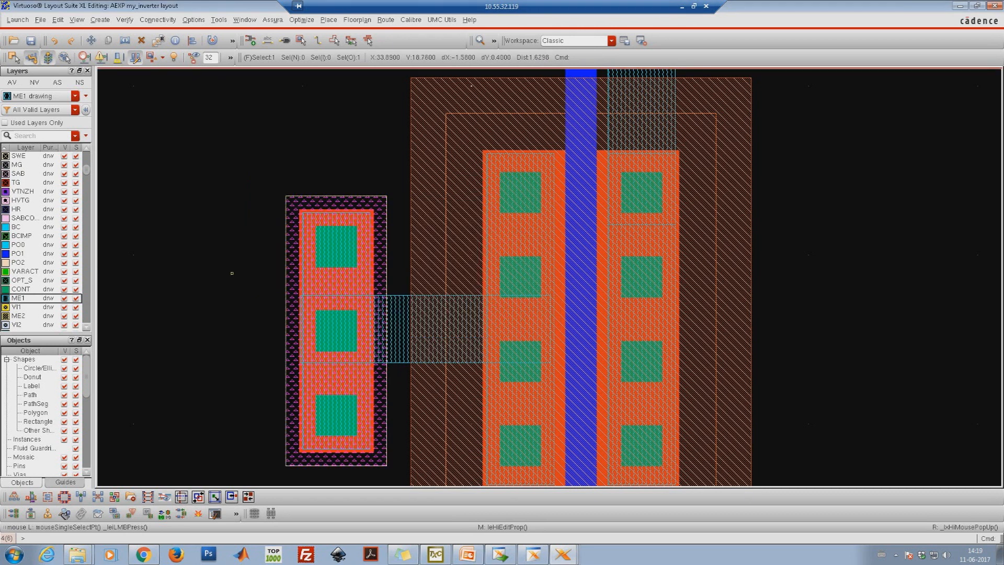
{"action": "left_click", "coordinate": [245, 270]}
Step: Examine the PMOS instance's outer well boundary and make NWEL drawing the active layer
{"action": "scroll", "coordinate": [559, 435], "scroll_direction": "down", "scroll_amount": 10, "text": "ctrl"}
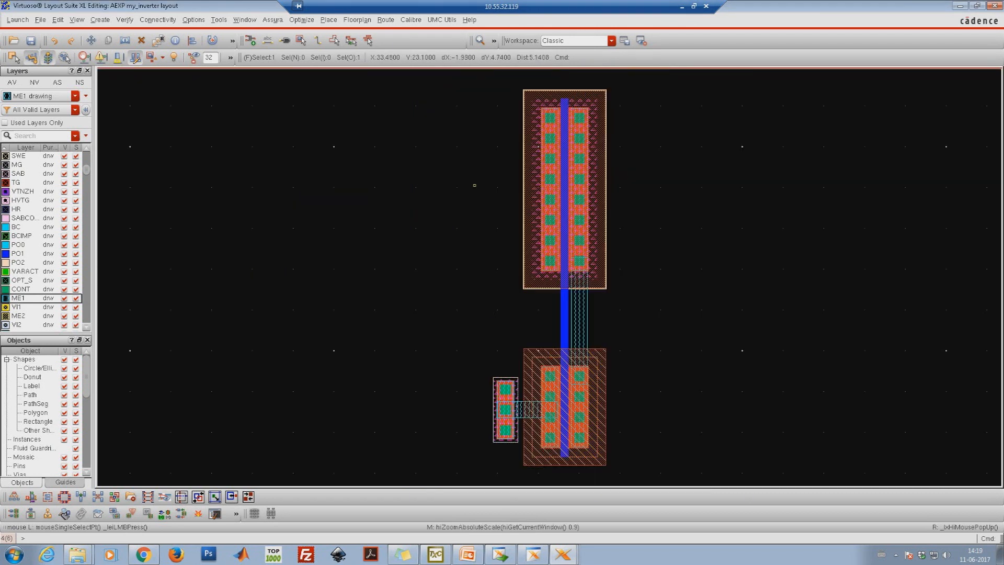
{"action": "right_click_drag", "start_coordinate": [481, 83], "coordinate": [624, 309]}
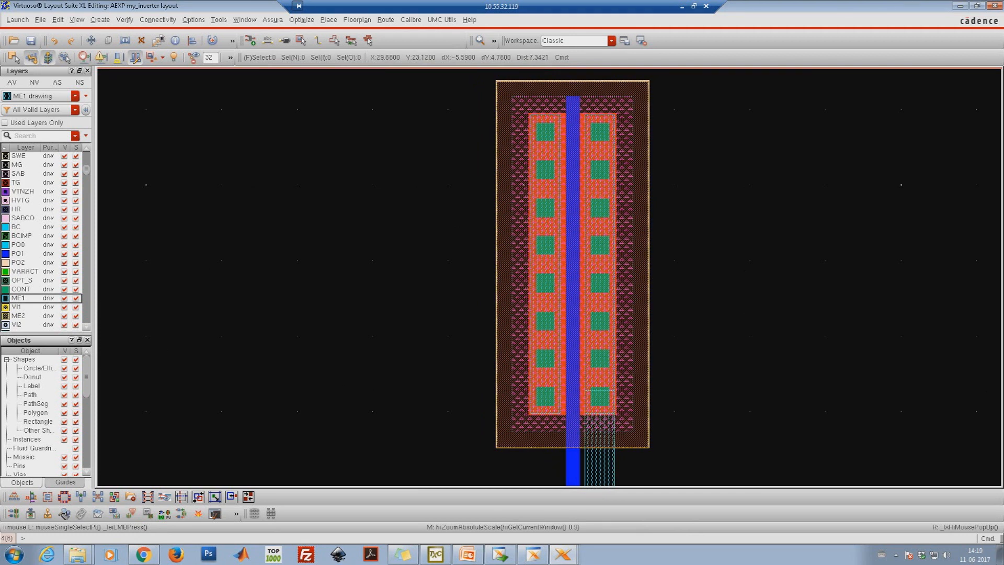
{"action": "scroll", "coordinate": [42, 241], "scroll_direction": "up", "scroll_amount": 6}
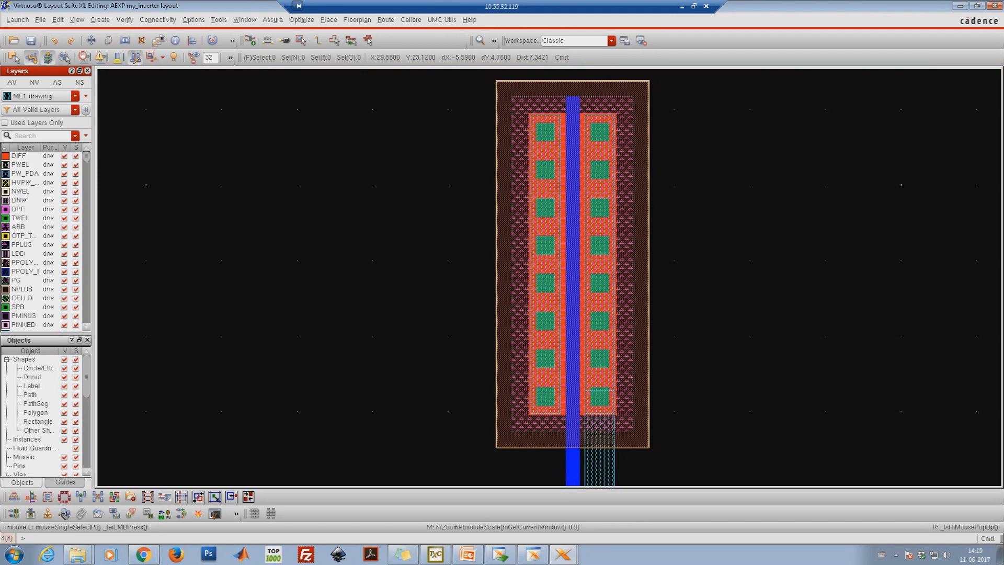
{"action": "left_click", "coordinate": [21, 191]}
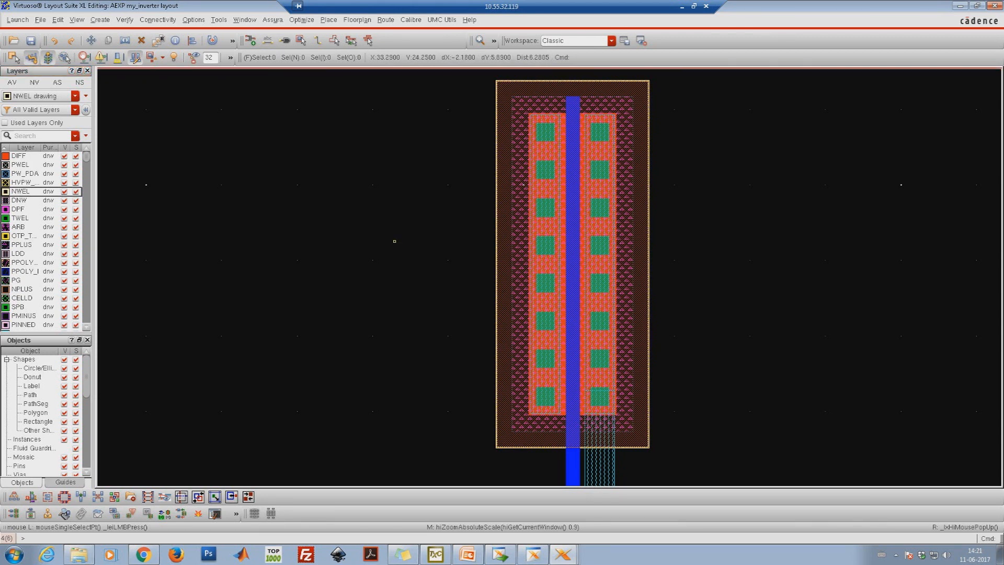
{"action": "key", "text": "f"}
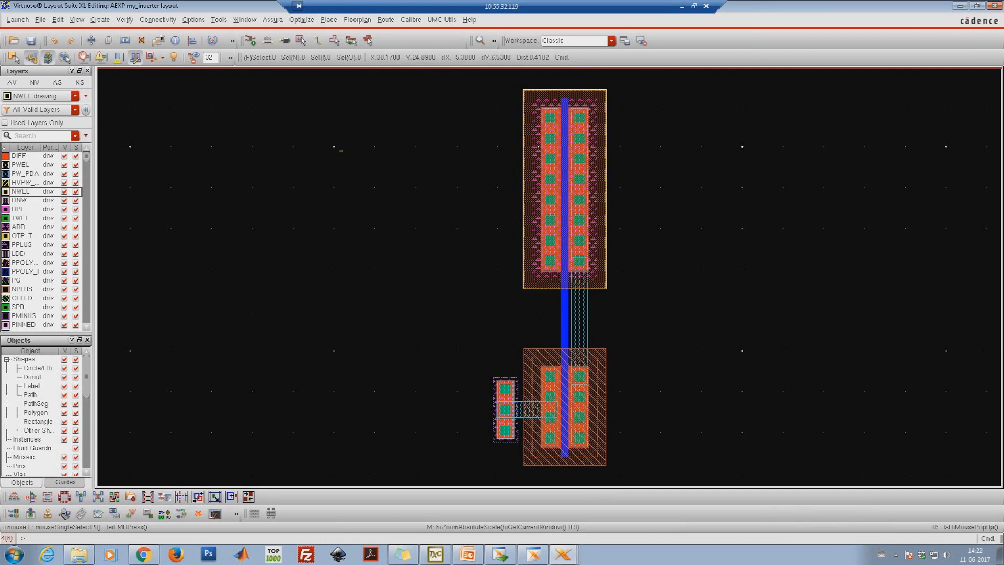
Step: Set up a new via with definition M1_NWEL and 3 rows
{"action": "key", "text": "c"}
{"action": "key", "text": "Escape"}
{"action": "key", "text": "alt+c"}
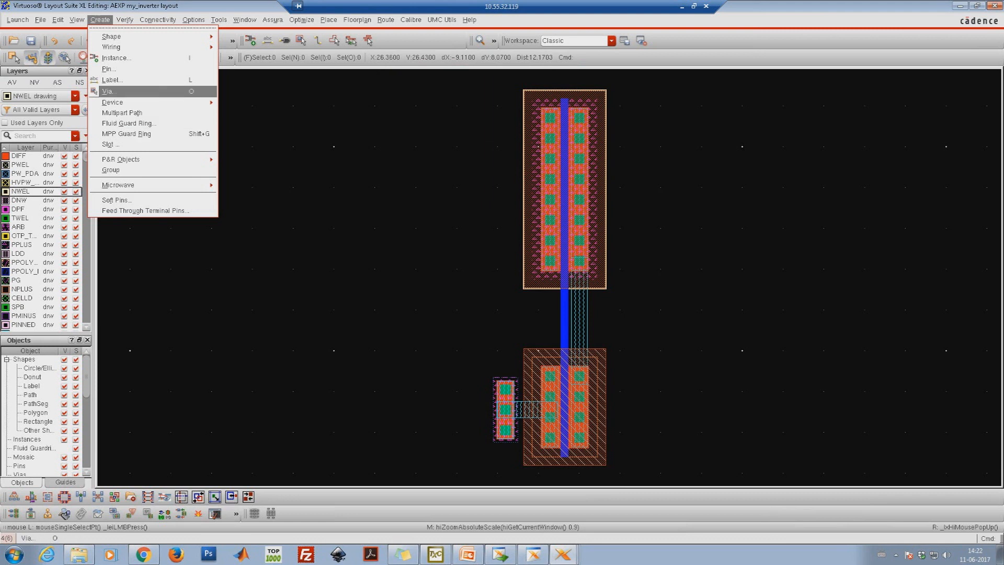
{"action": "key", "text": "Return"}
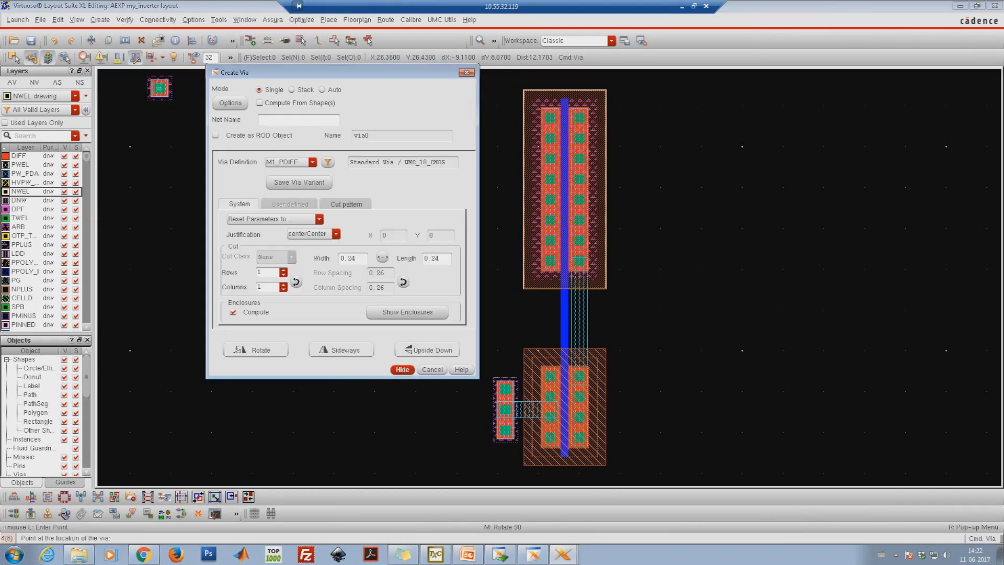
{"action": "left_click", "coordinate": [311, 162]}
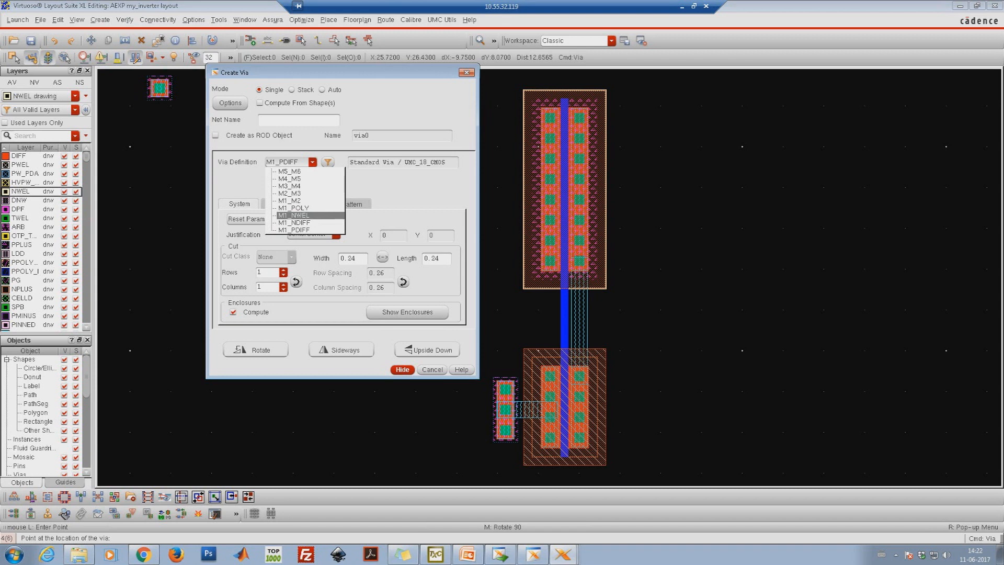
{"action": "left_click", "coordinate": [293, 215]}
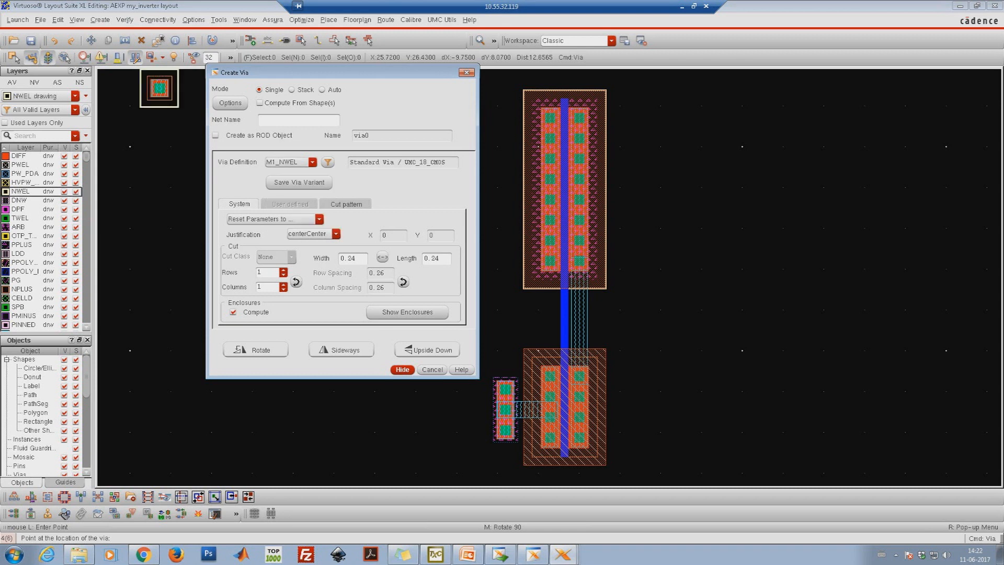
{"action": "double_click", "coordinate": [260, 272]}
{"action": "type", "text": "3"}
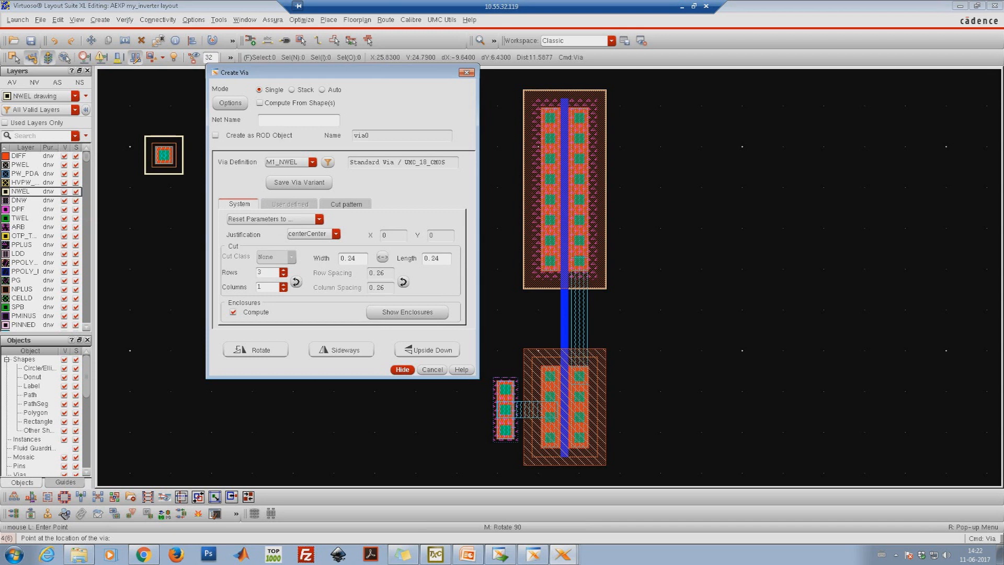
{"action": "left_click", "coordinate": [402, 369]}
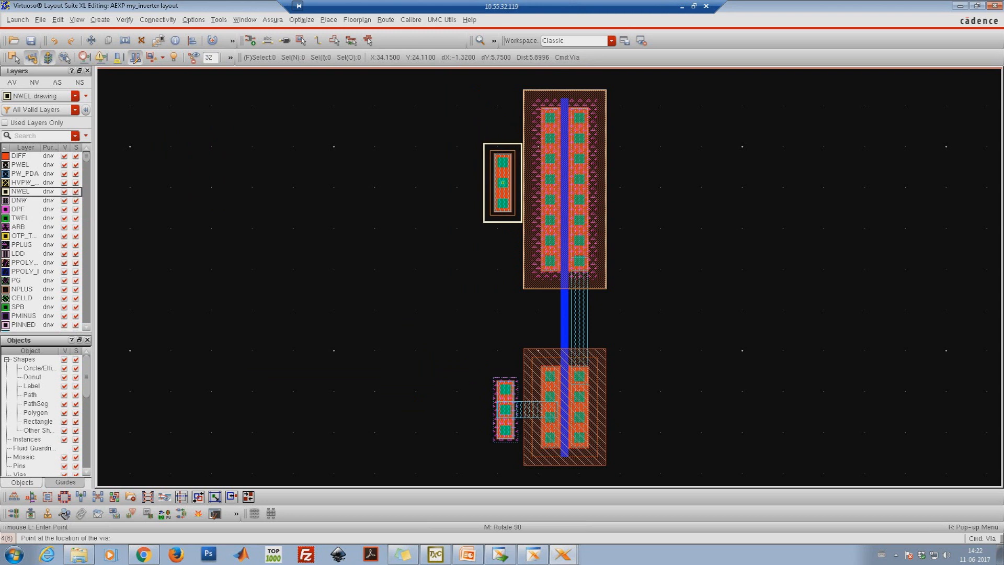
Step: Place the three-row M1_NWEL via beside the PMOS so that its N-well meets the left edge of the PMOS well
{"action": "key", "text": "z"}
{"action": "left_click", "coordinate": [477, 128]}
{"action": "left_click", "coordinate": [548, 165]}
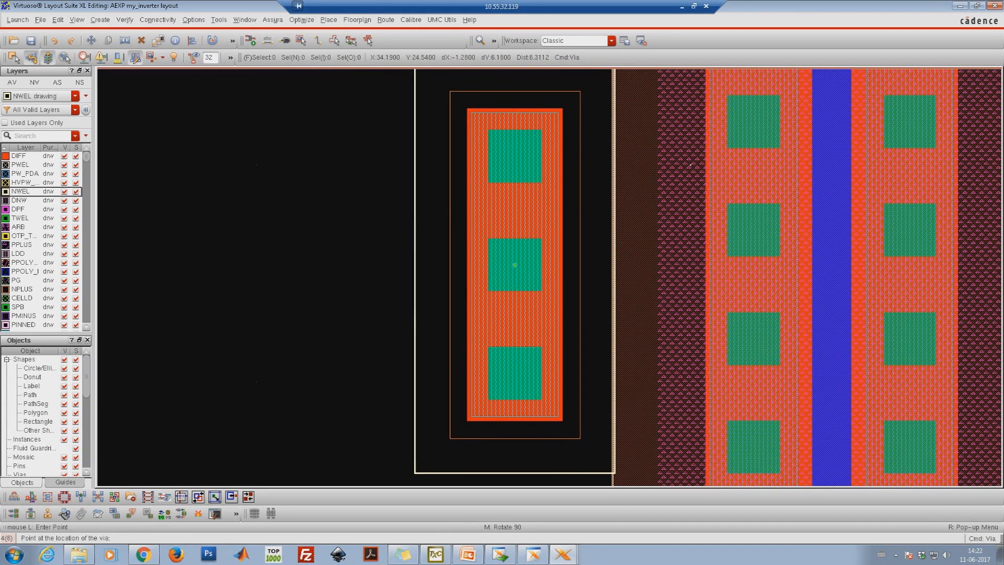
{"action": "key", "text": "Escape"}
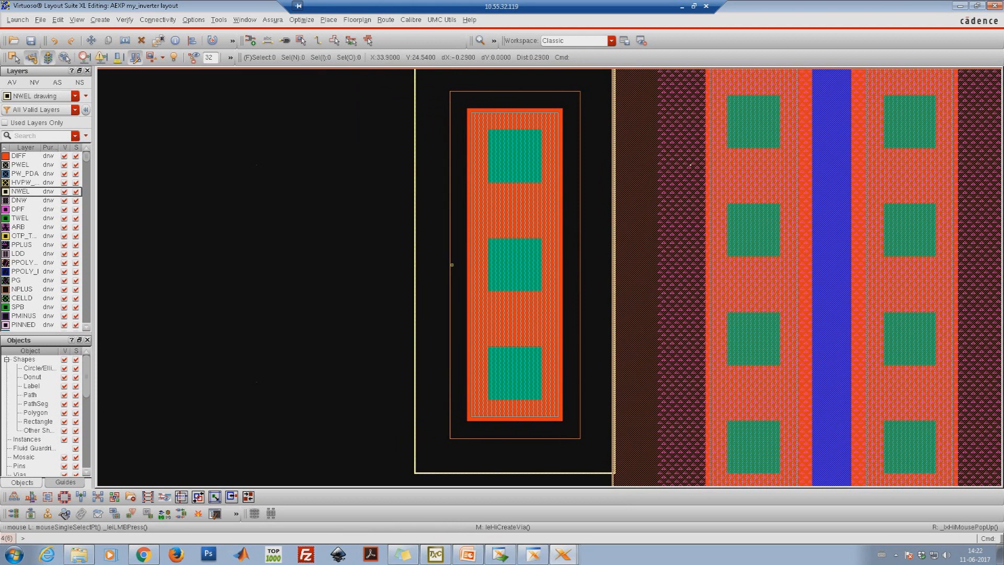
Step: Draw an ME1 rectangle connecting the M1_NWEL contact to the PMOS's left contact column, and save the layout
{"action": "key", "text": "f"}
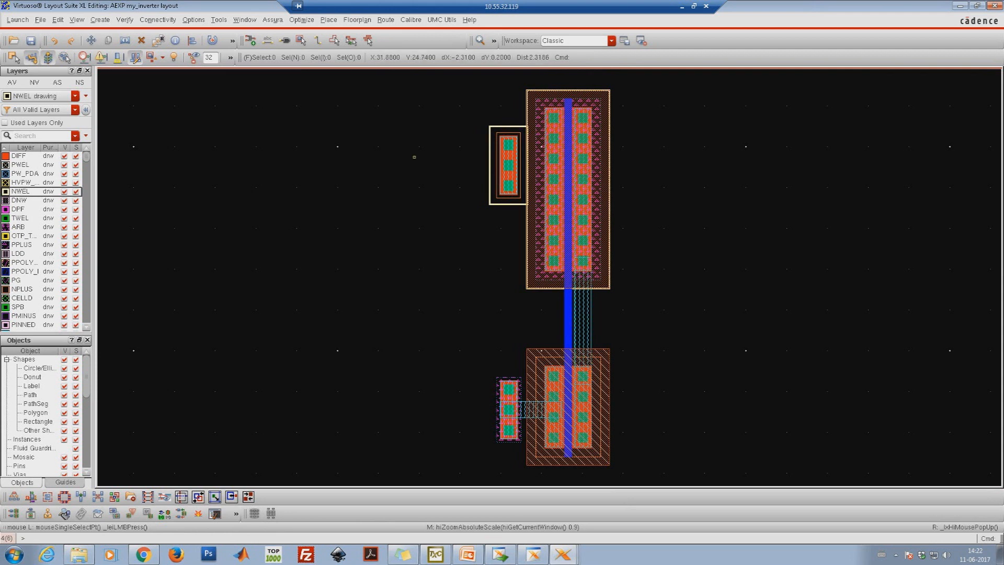
{"action": "scroll", "coordinate": [42, 240], "scroll_direction": "down", "scroll_amount": 6}
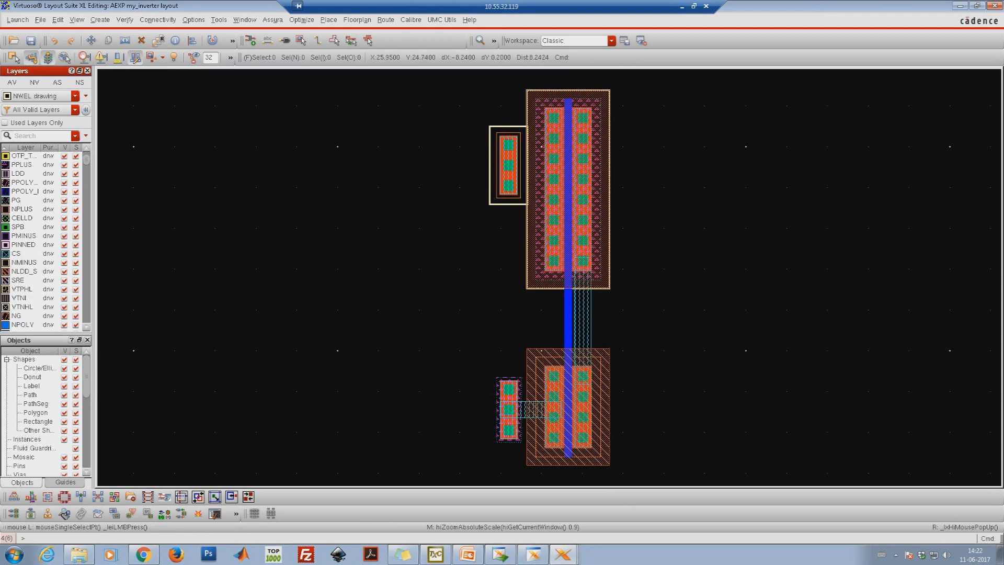
{"action": "scroll", "coordinate": [42, 240], "scroll_direction": "down", "scroll_amount": 6}
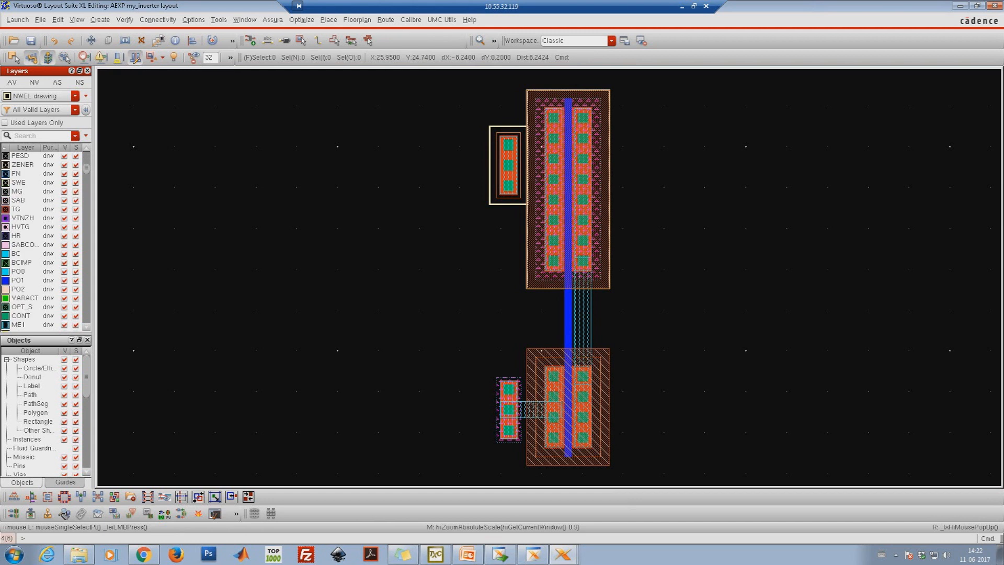
{"action": "left_click", "coordinate": [18, 298]}
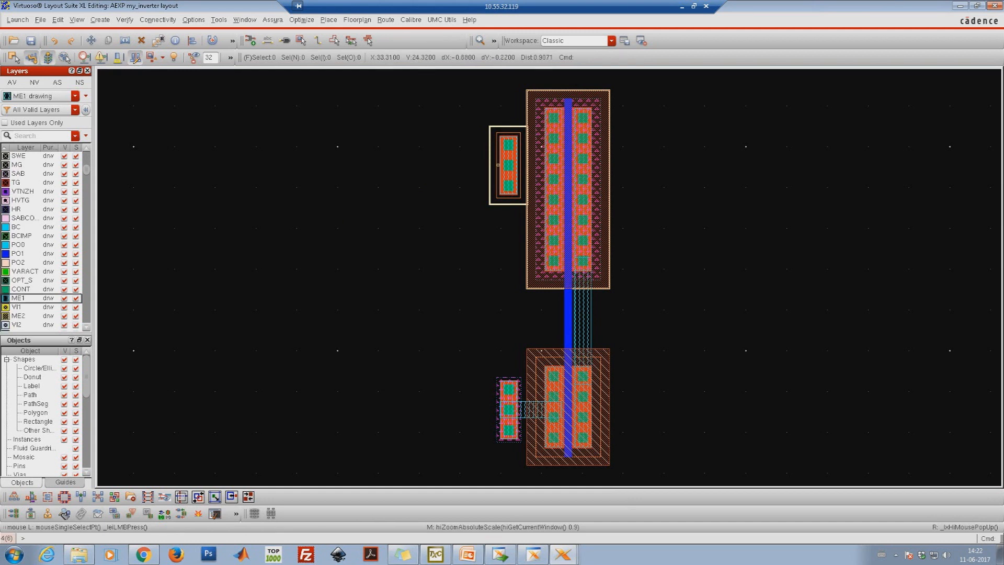
{"action": "key", "text": "r"}
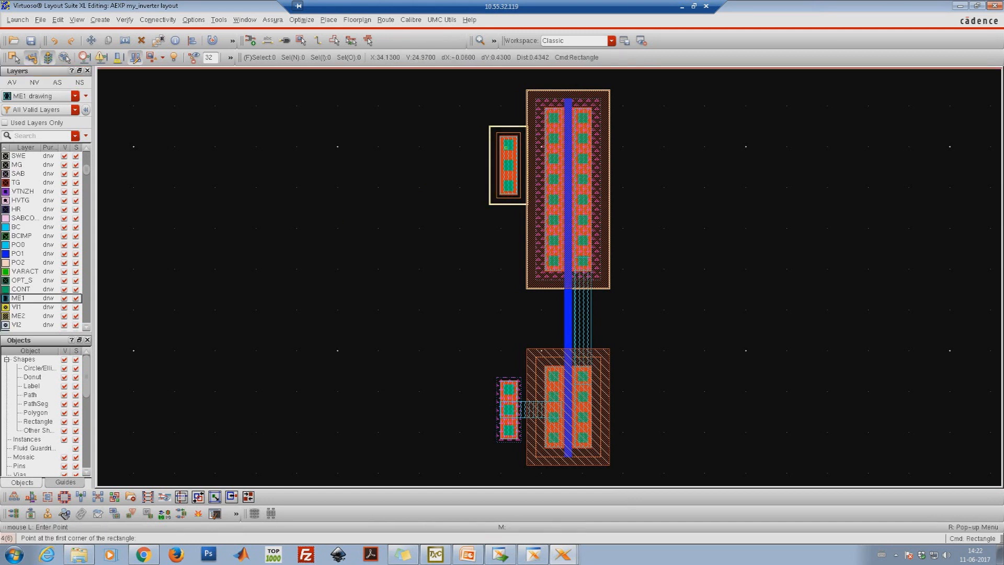
{"action": "left_click", "coordinate": [505, 148]}
{"action": "left_click", "coordinate": [559, 182]}
{"action": "key", "text": "Escape"}
{"action": "left_click", "coordinate": [31, 40]}
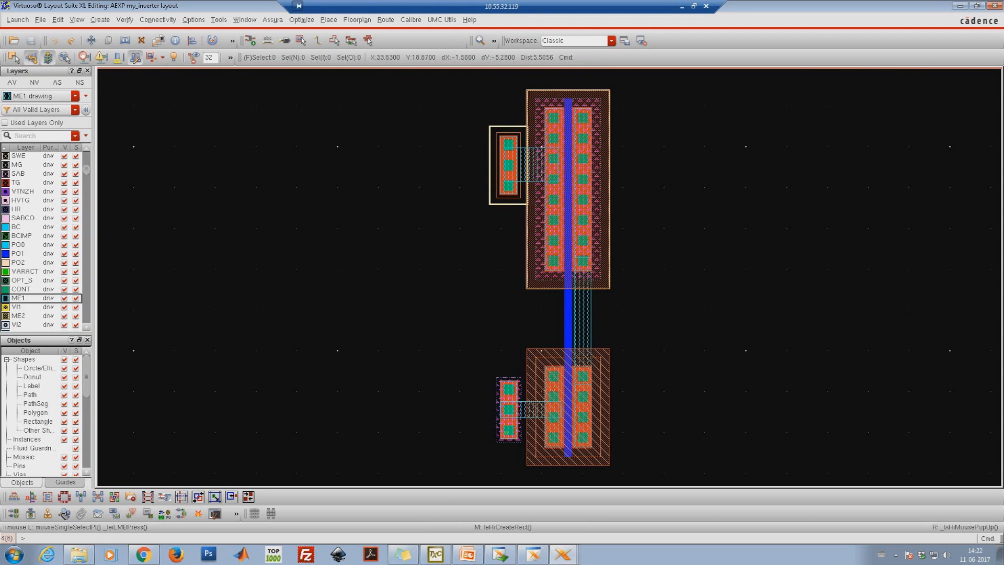
Step: Examine the my_inverter schematic to compare its connections with the layout, and return to the layout
{"action": "left_click", "coordinate": [563, 554]}
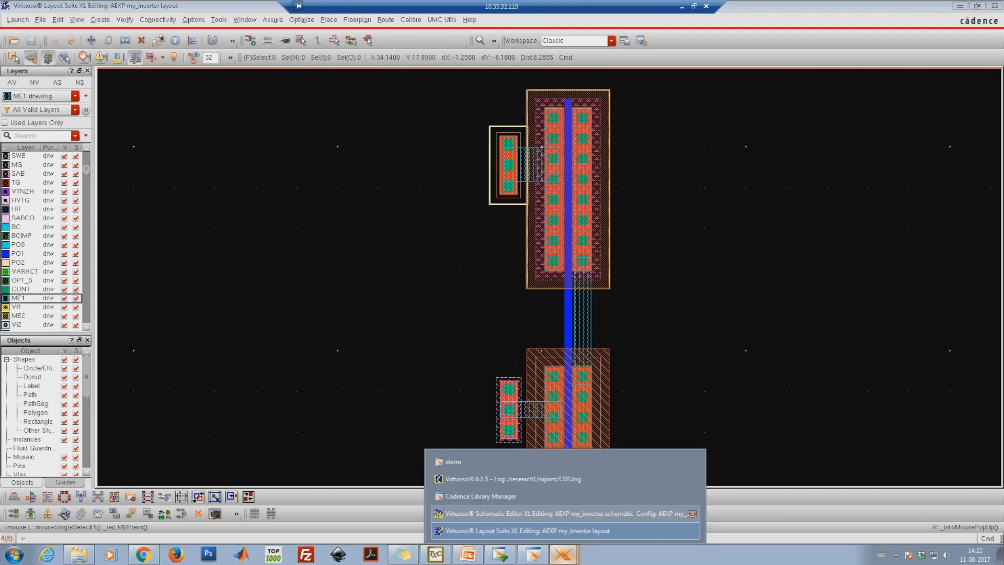
{"action": "left_click", "coordinate": [562, 513]}
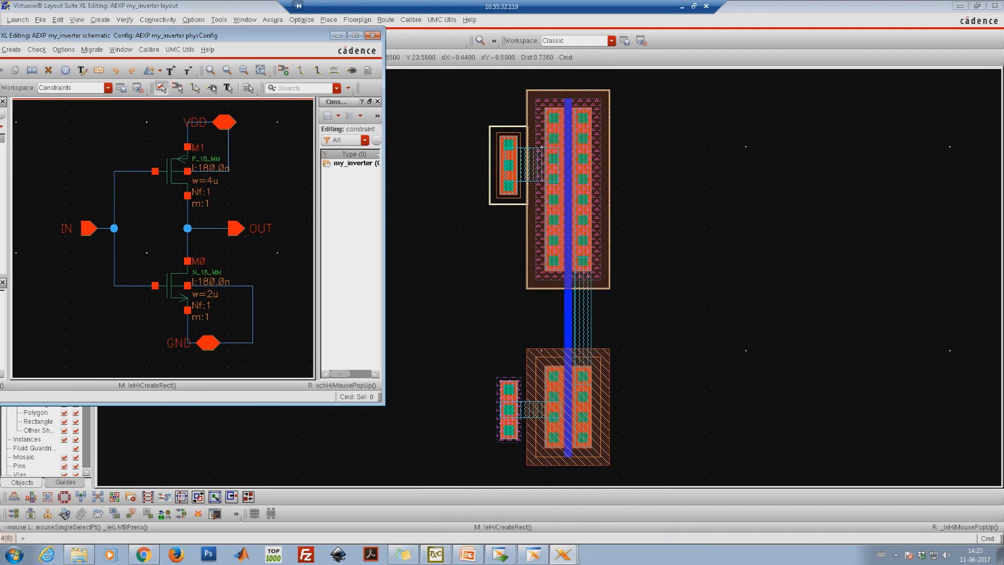
{"action": "left_click", "coordinate": [436, 208]}
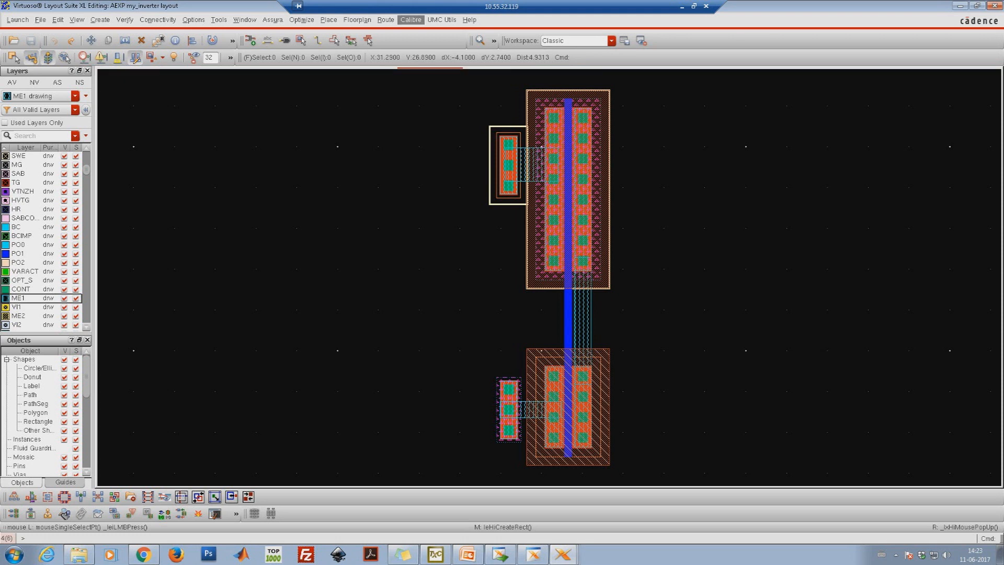
Step: Open the Calibre nmDRC setup for the my_inverter layout
{"action": "left_click", "coordinate": [410, 19]}
{"action": "left_click", "coordinate": [421, 37]}
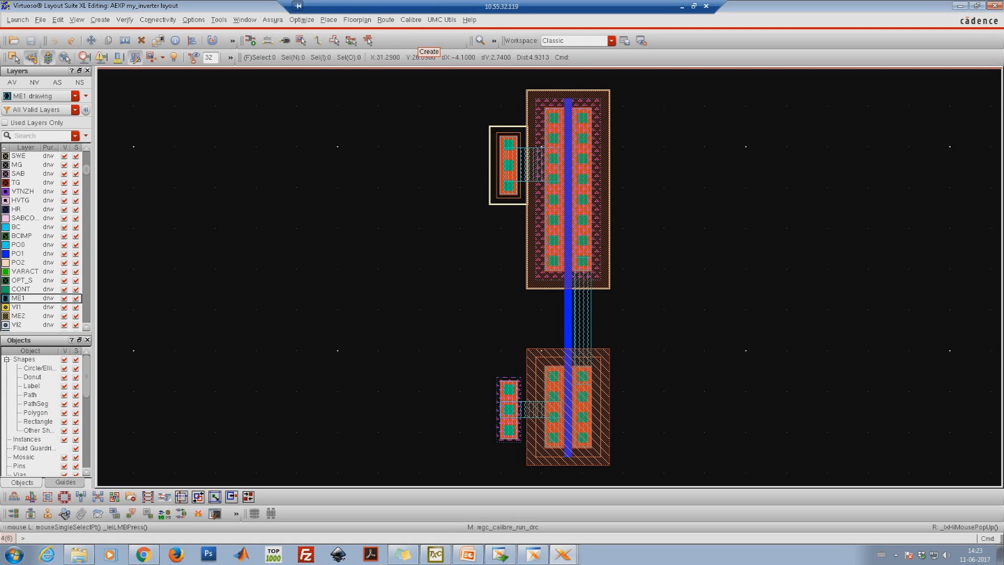
{"action": "key", "text": "Return"}
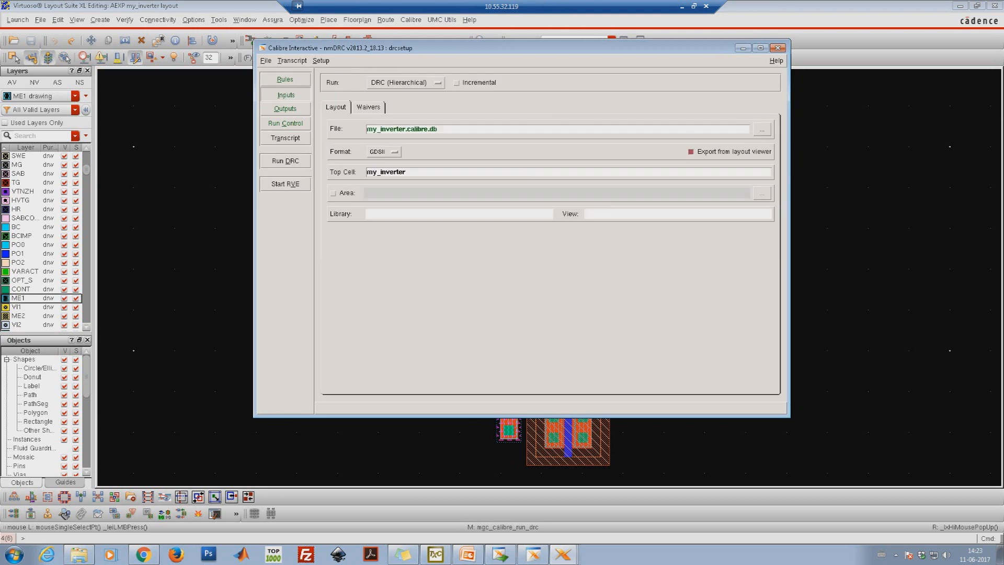
Step: Examine the DRC rules file path to its end and the DRC run directory
{"action": "left_click", "coordinate": [286, 80]}
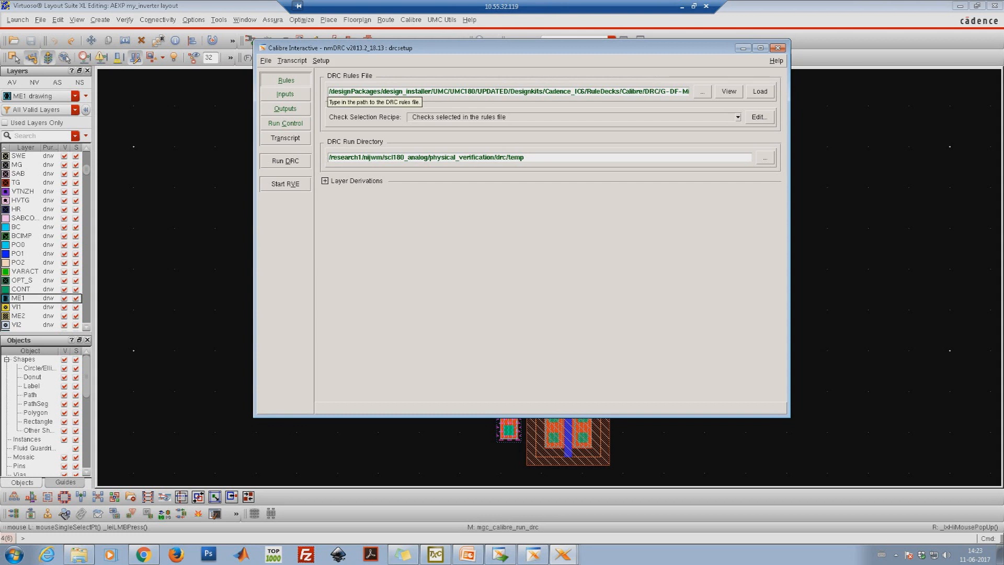
{"action": "left_click", "coordinate": [682, 91]}
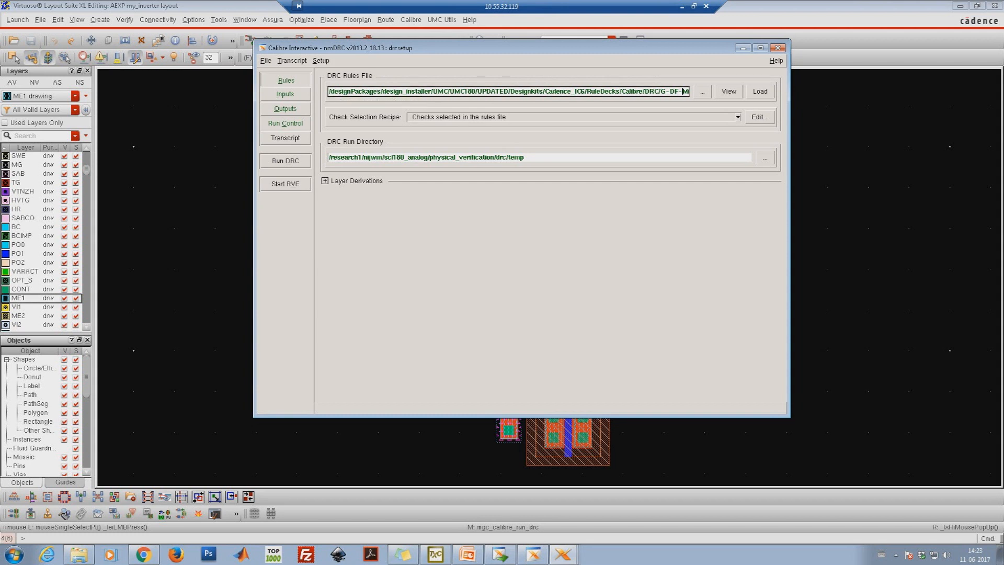
{"action": "key", "text": "Right"}
{"action": "key", "text": "Right"}
{"action": "key", "text": "Right"}
{"action": "key", "text": "Right"}
{"action": "key", "text": "Right"}
{"action": "key", "text": "Right"}
{"action": "key", "text": "Right"}
{"action": "key", "text": "Right"}
{"action": "key", "text": "Right"}
{"action": "key", "text": "Right"}
{"action": "key", "text": "Right"}
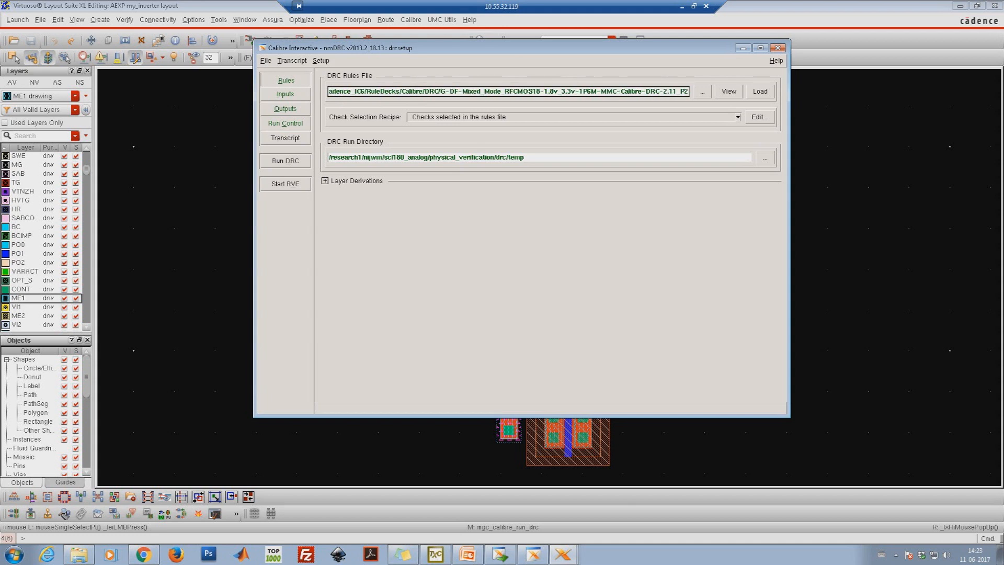
Step: Review the DRC input and output settings and run DRC on my_inverter
{"action": "left_click", "coordinate": [285, 94]}
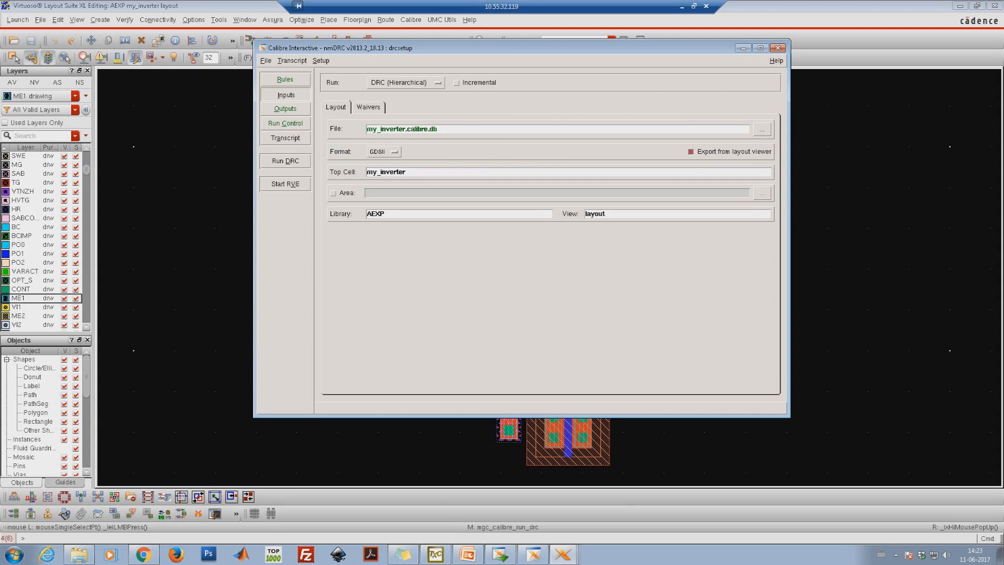
{"action": "left_click", "coordinate": [286, 109]}
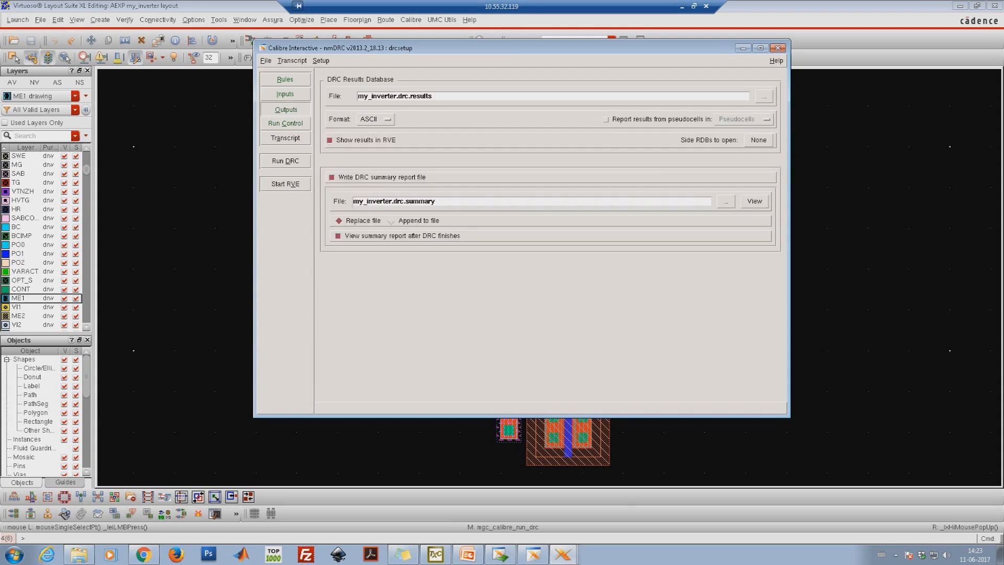
{"action": "left_click", "coordinate": [285, 161]}
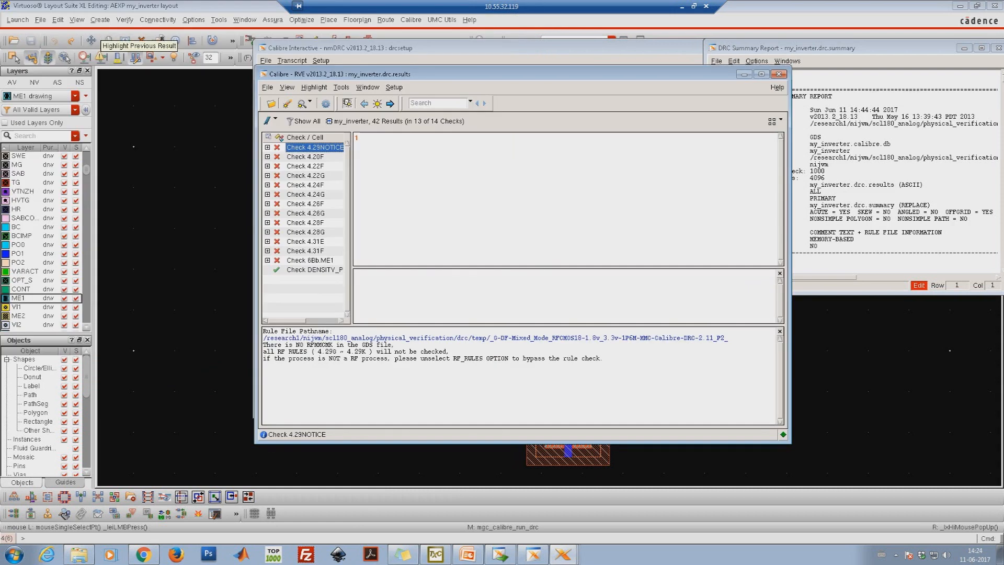
Step: Examine the rule descriptions of the reported DRC checks, including Check 4.29NOTICE and Check 4.20F
{"action": "left_click", "coordinate": [310, 260]}
{"action": "left_click", "coordinate": [314, 147]}
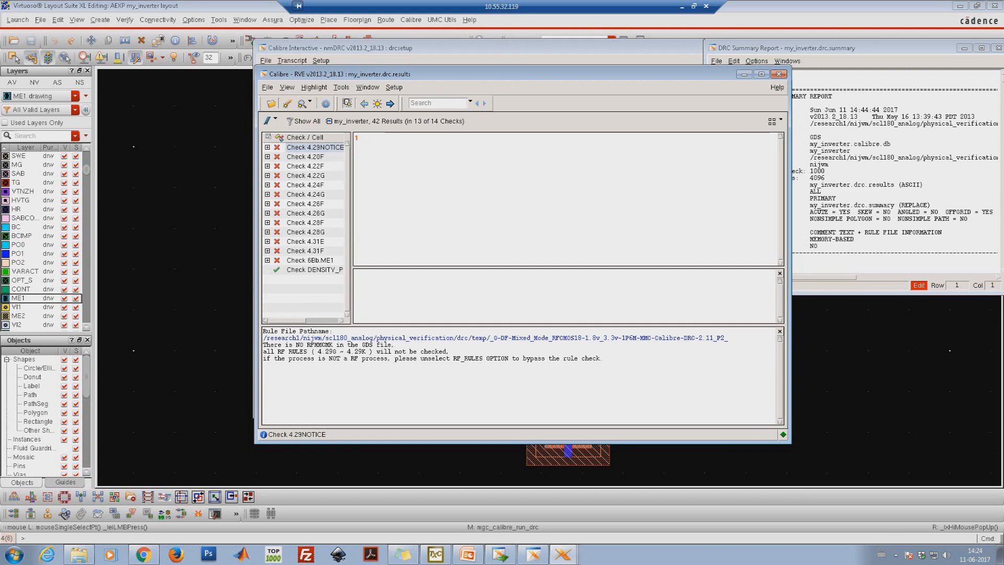
{"action": "left_click_drag", "start_coordinate": [255, 251], "coordinate": [224, 251]}
{"action": "left_click", "coordinate": [273, 157]}
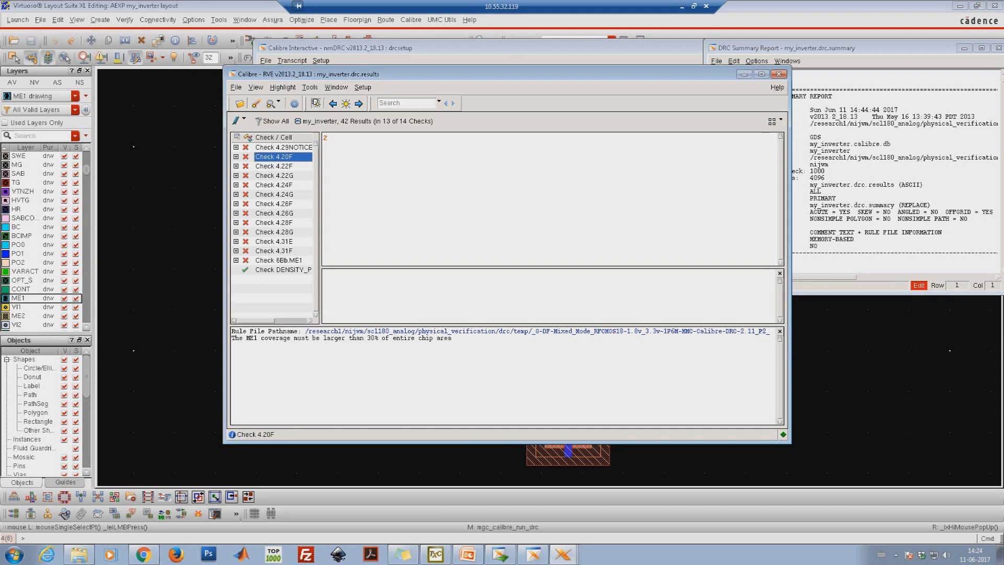
{"action": "left_click", "coordinate": [283, 147]}
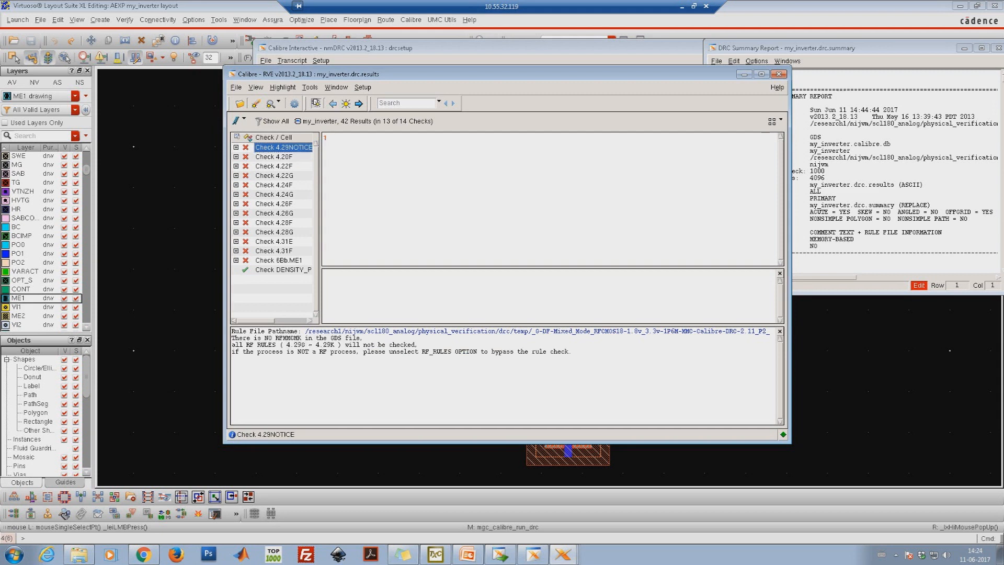
Step: Return to the layout and stretch the right edge of the ME1 strip joining the transistors' drains inward by about 0.27 µm
{"action": "left_click", "coordinate": [817, 434]}
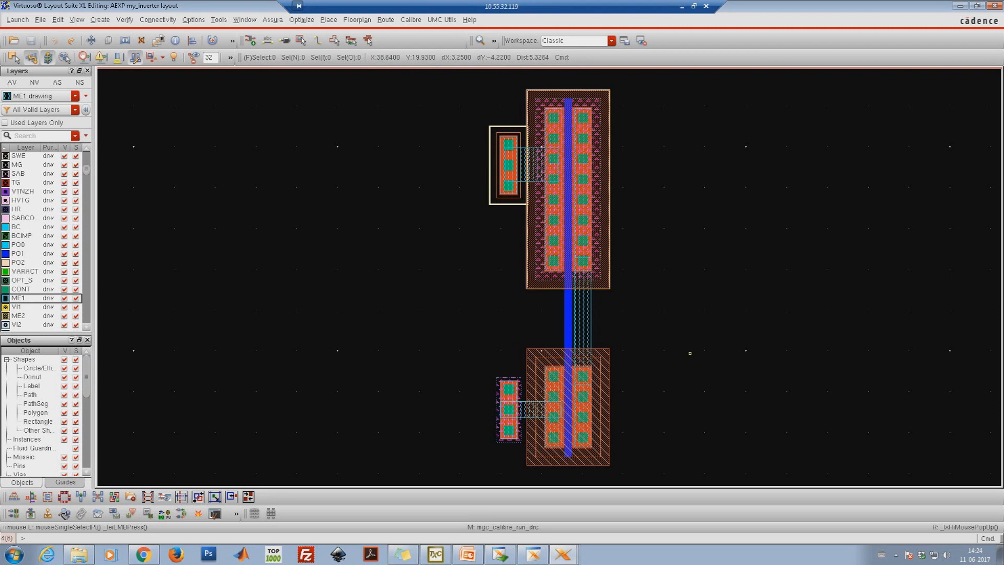
{"action": "right_click_drag", "start_coordinate": [504, 248], "coordinate": [675, 366]}
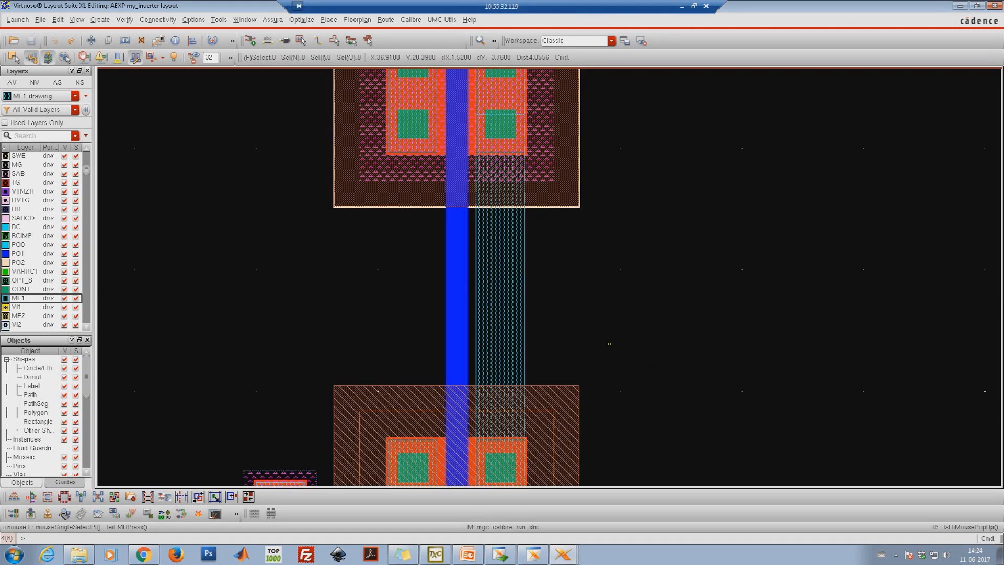
{"action": "scroll", "coordinate": [609, 344], "scroll_direction": "down", "scroll_amount": 1}
{"action": "scroll", "coordinate": [610, 343], "scroll_direction": "up", "scroll_amount": 1}
{"action": "scroll", "coordinate": [609, 344], "scroll_direction": "up", "scroll_amount": 1}
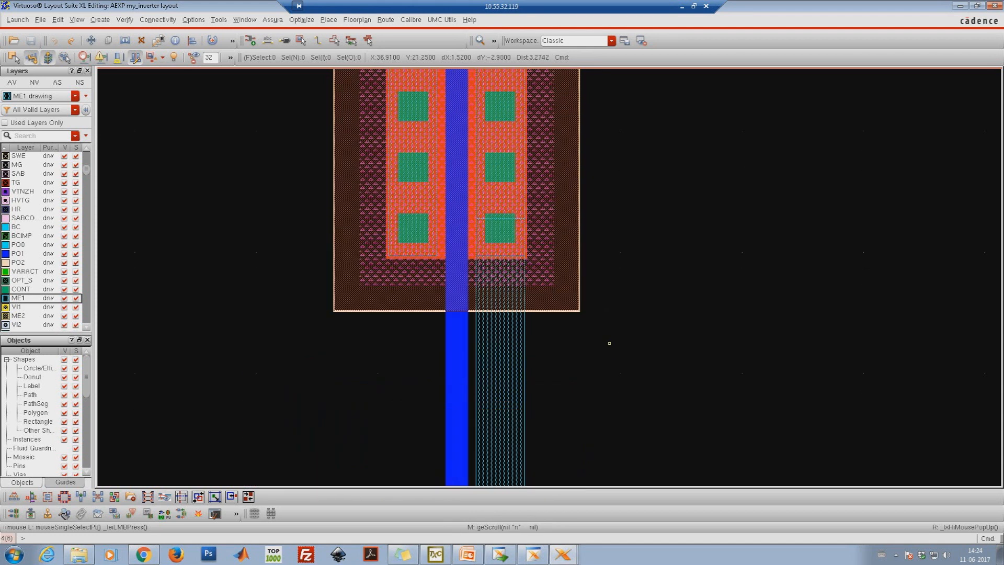
{"action": "scroll", "coordinate": [609, 343], "scroll_direction": "down", "scroll_amount": 1}
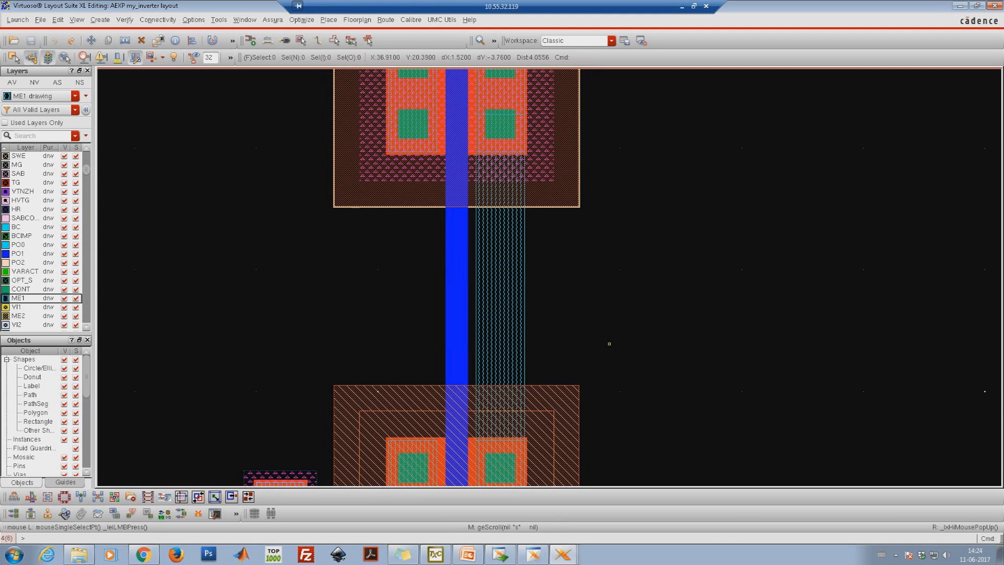
{"action": "right_click", "coordinate": [641, 236]}
{"action": "left_click", "coordinate": [665, 300]}
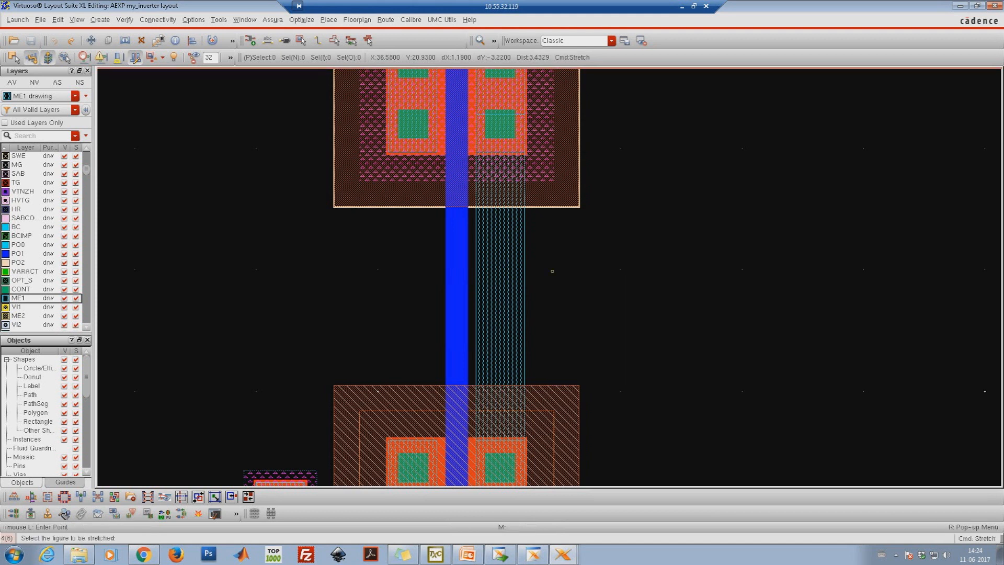
{"action": "left_click", "coordinate": [526, 266]}
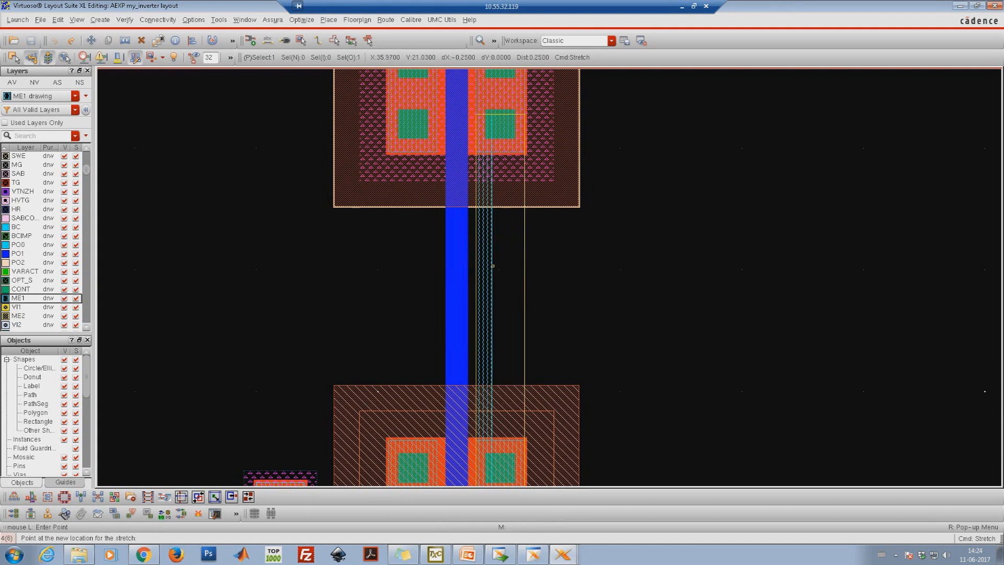
{"action": "left_click", "coordinate": [495, 266]}
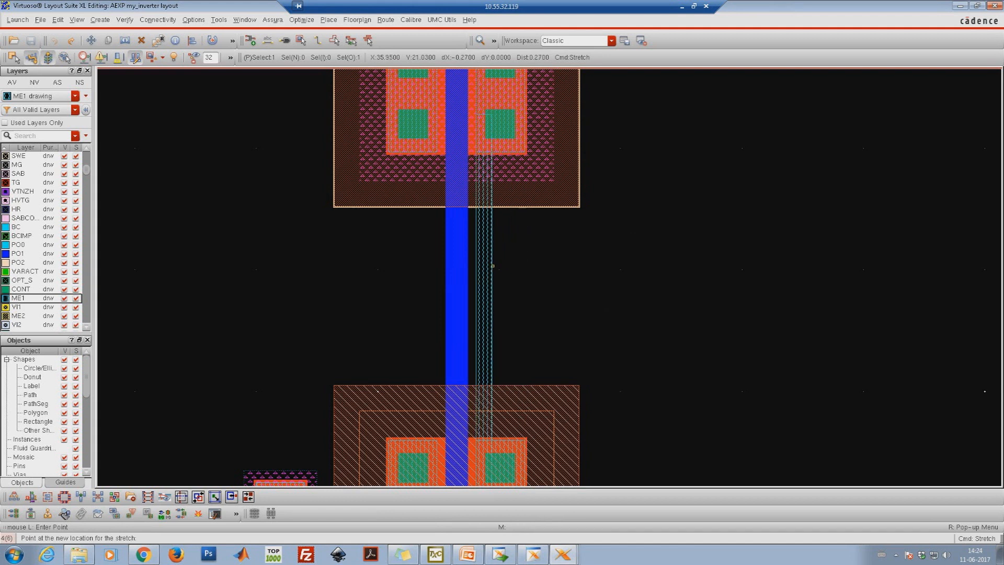
Step: Save the layout and rerun Calibre DRC, overwriting the layout file my_inverter.calibre.db
{"action": "left_click", "coordinate": [31, 41]}
{"action": "left_click", "coordinate": [563, 554]}
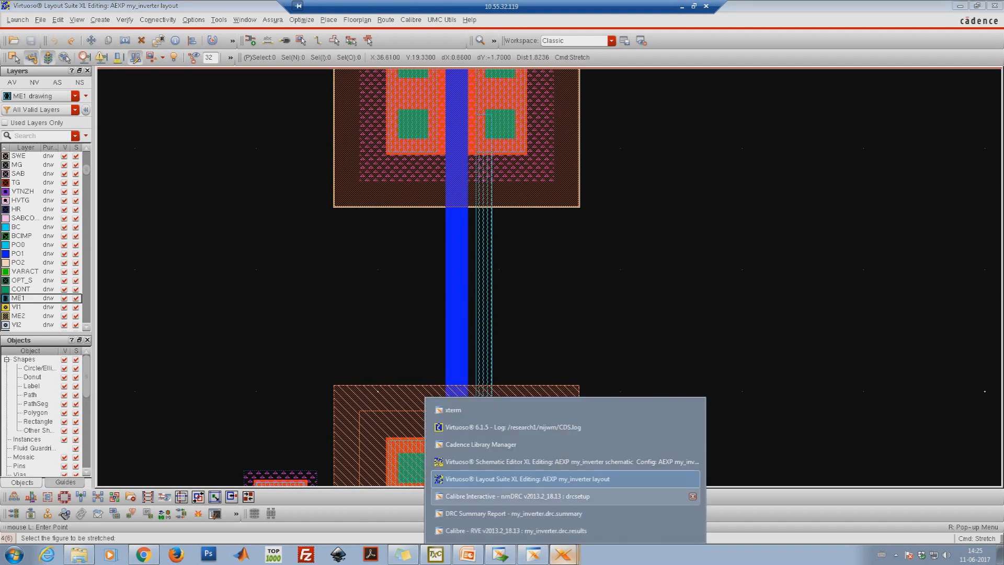
{"action": "left_click", "coordinate": [518, 496]}
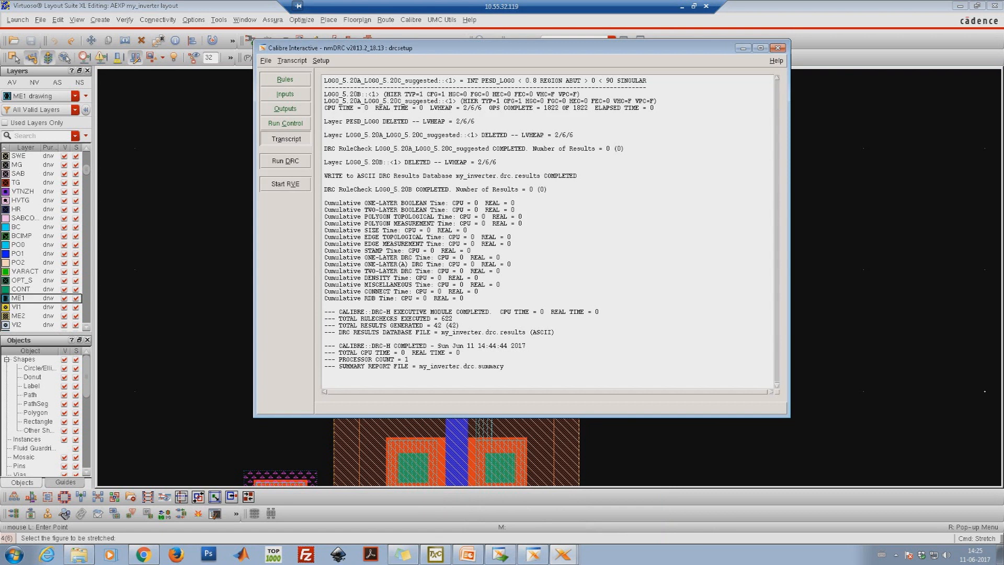
{"action": "left_click", "coordinate": [285, 160]}
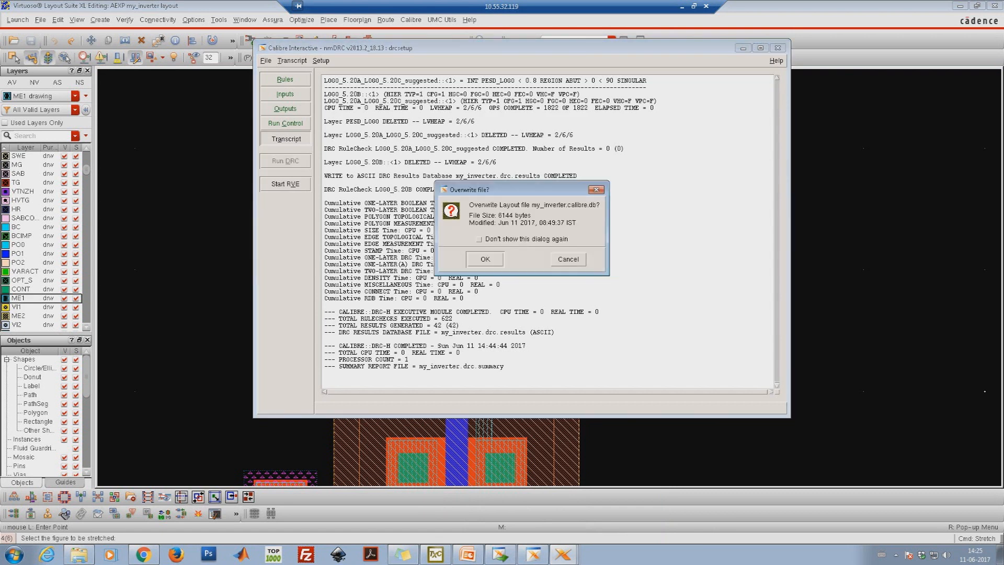
{"action": "left_click", "coordinate": [485, 259]}
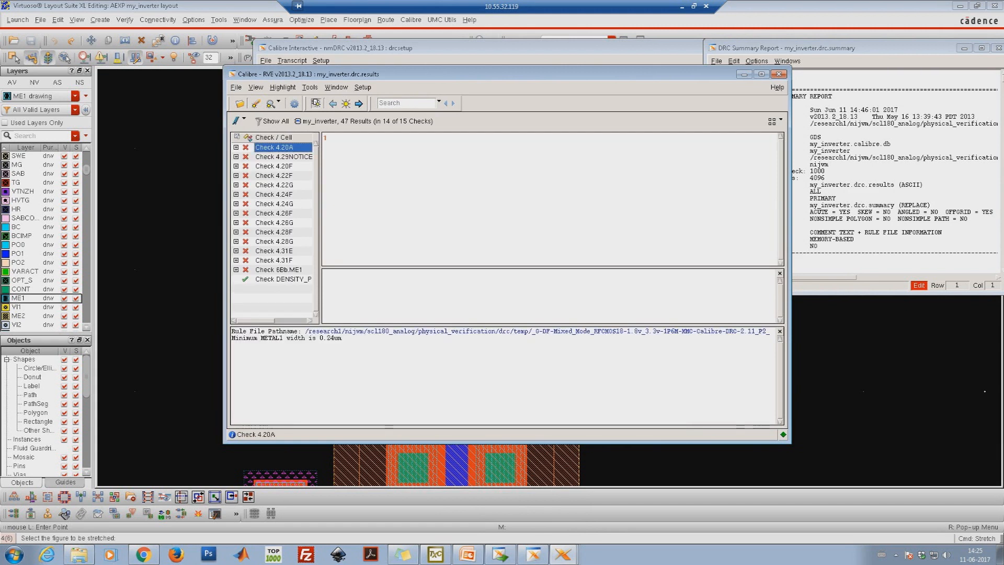
Step: Inspect the Check 4.20A rule and its polygon result, and highlight that result in the layout
{"action": "left_click", "coordinate": [283, 157]}
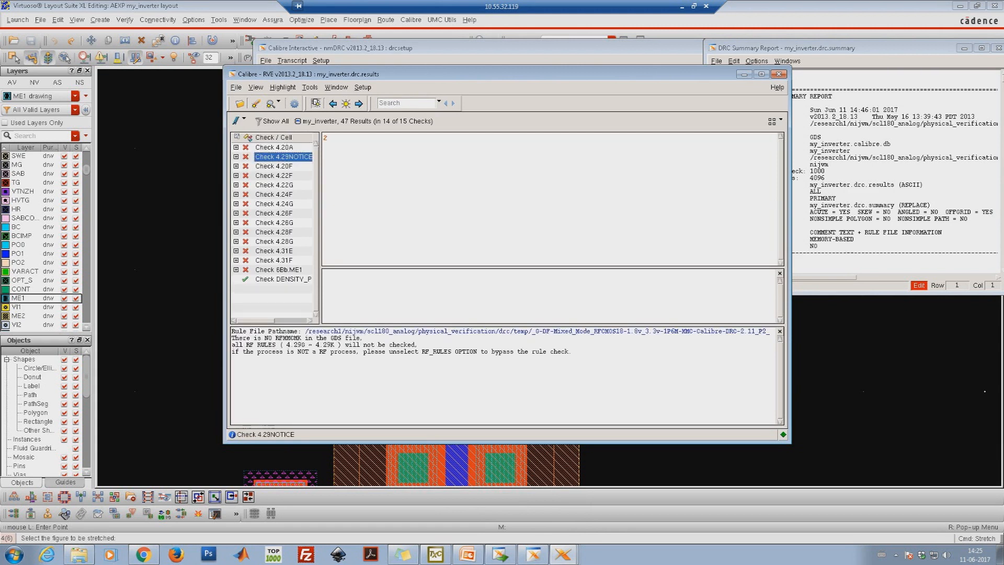
{"action": "left_click", "coordinate": [274, 147]}
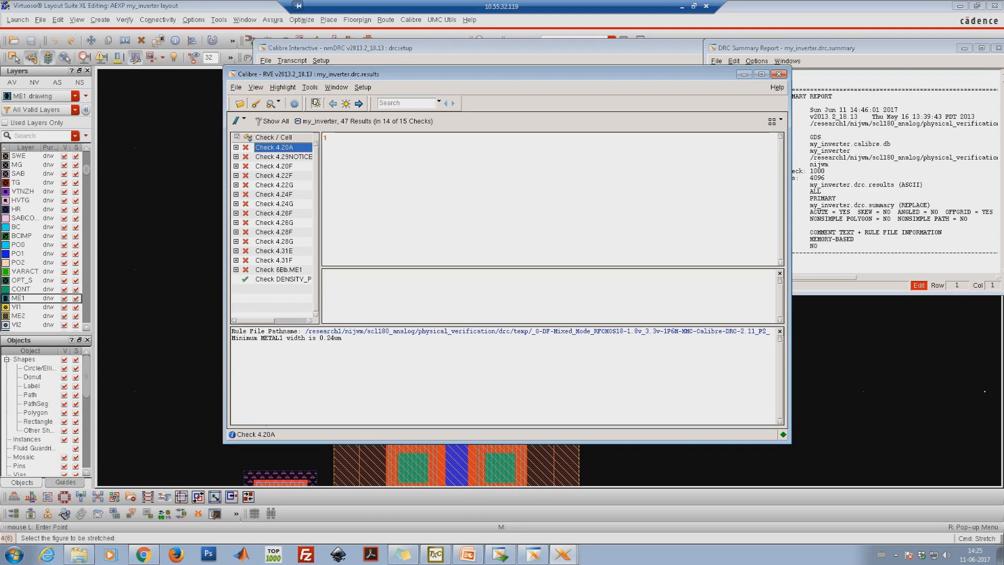
{"action": "left_click", "coordinate": [325, 138]}
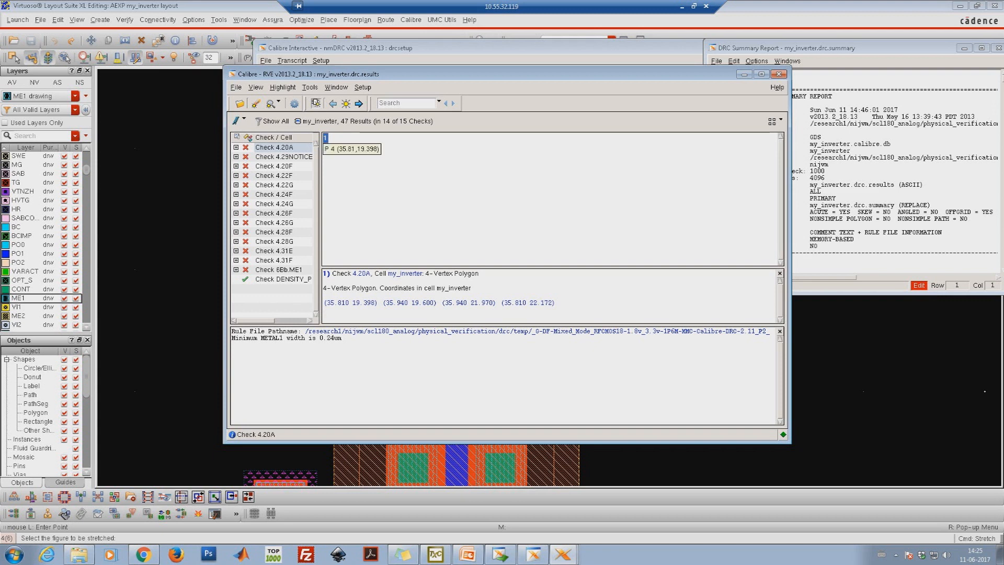
{"action": "right_click", "coordinate": [324, 138]}
{"action": "left_click", "coordinate": [346, 144]}
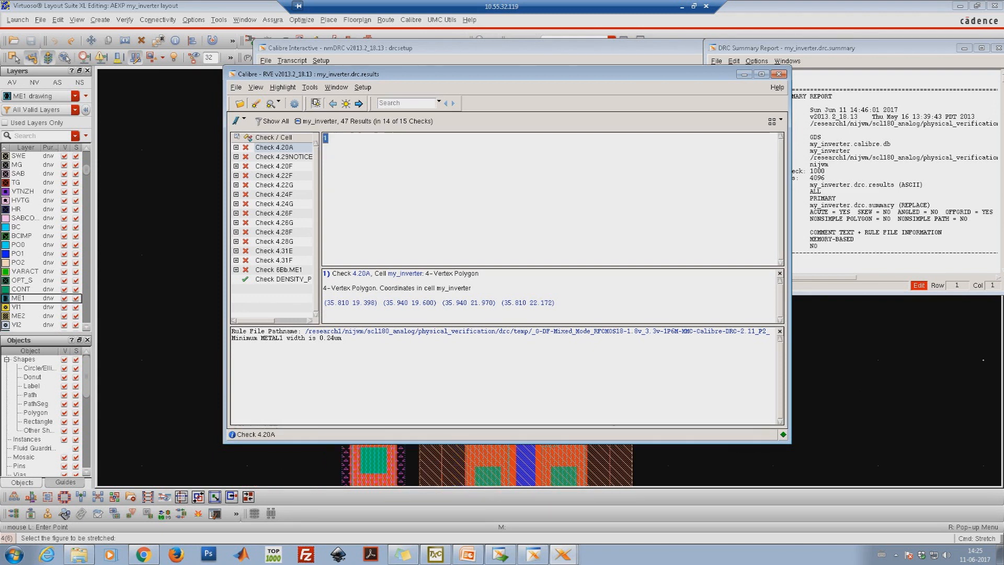
Step: Return to the layout and stretch the right edge of the ME1 strip between the drains outward by about 0.26 µm
{"action": "left_click", "coordinate": [169, 188]}
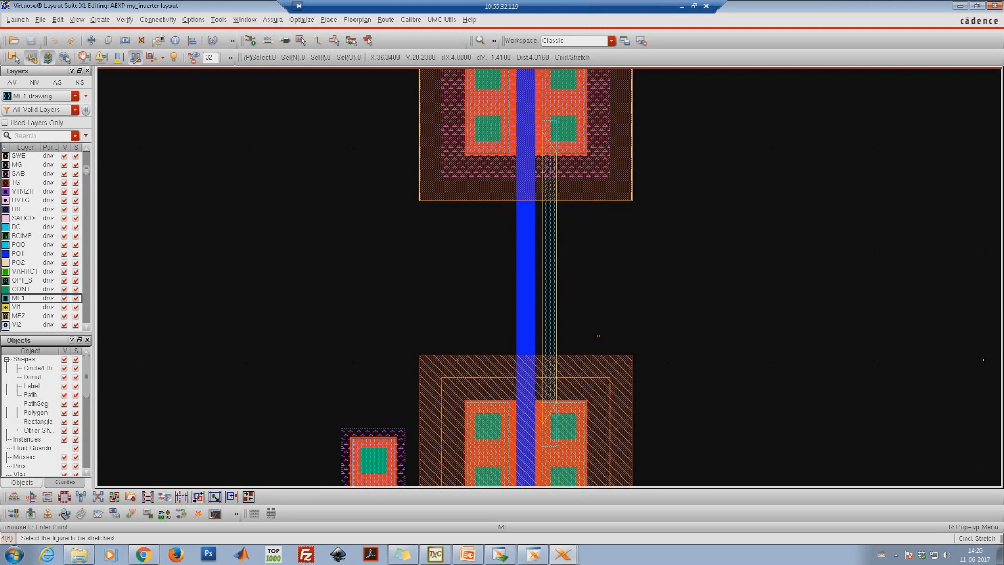
{"action": "key", "text": "Escape"}
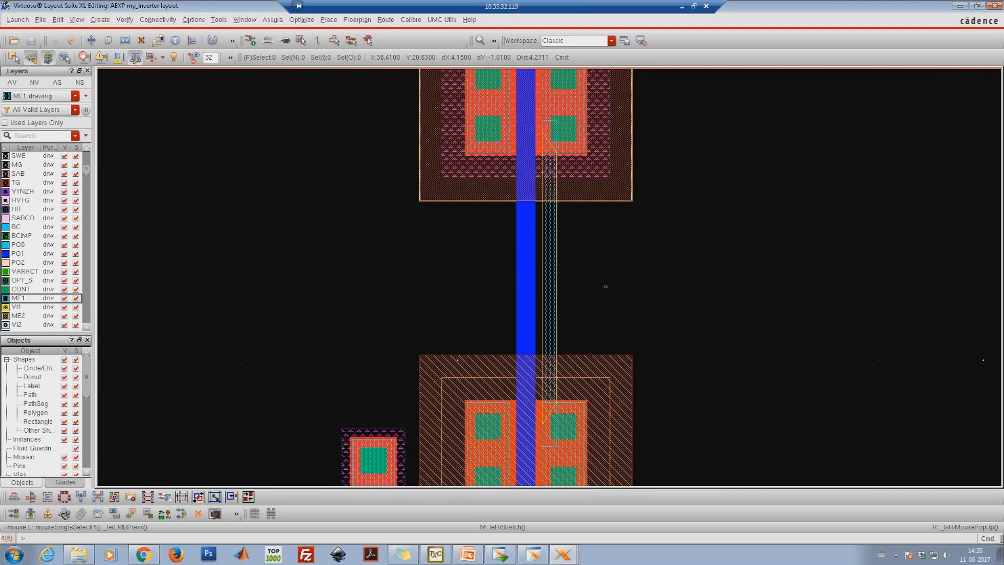
{"action": "right_click", "coordinate": [673, 250]}
{"action": "key", "text": "Escape"}
{"action": "key", "text": "s"}
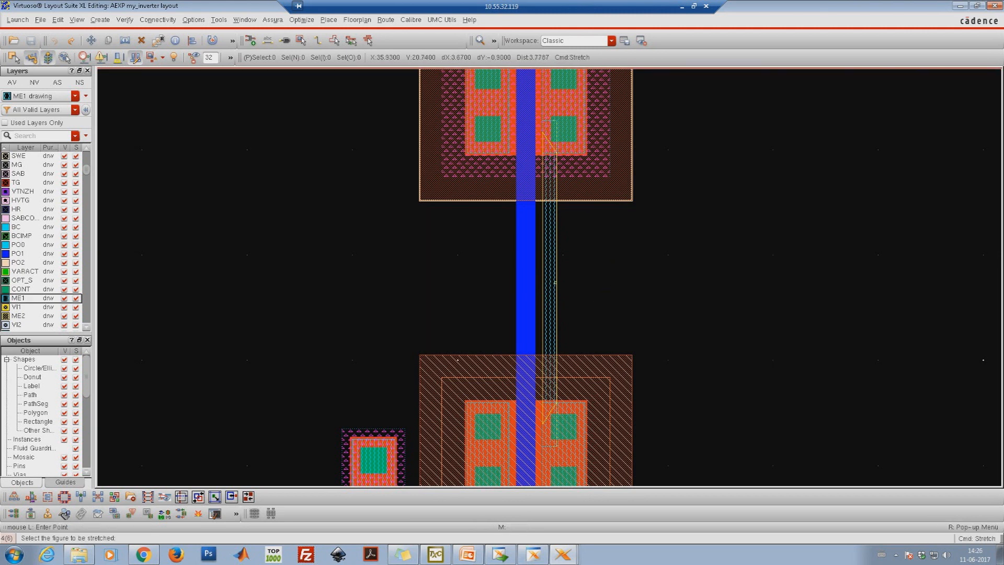
{"action": "left_click", "coordinate": [556, 280]}
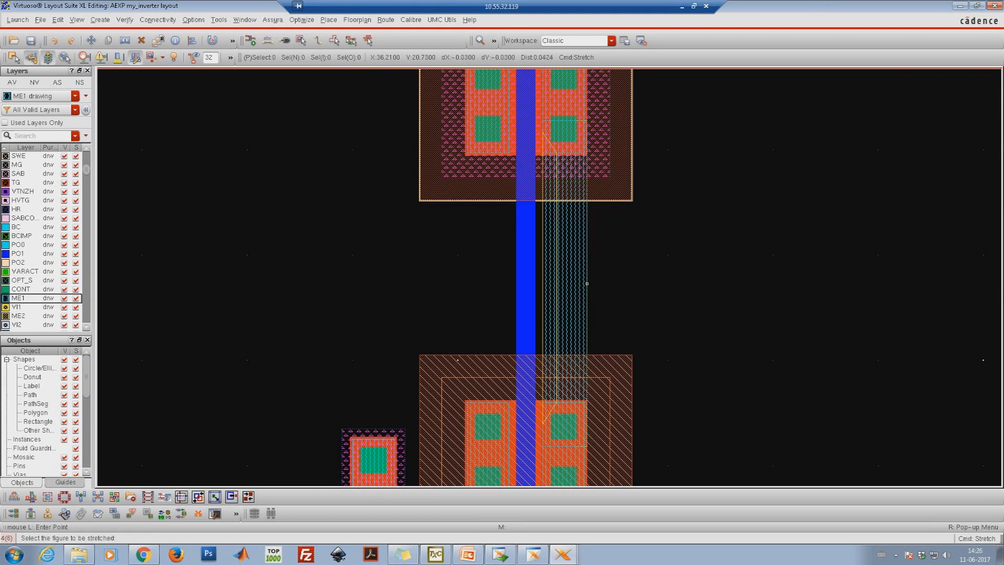
{"action": "left_click", "coordinate": [585, 284]}
{"action": "key", "text": "Escape"}
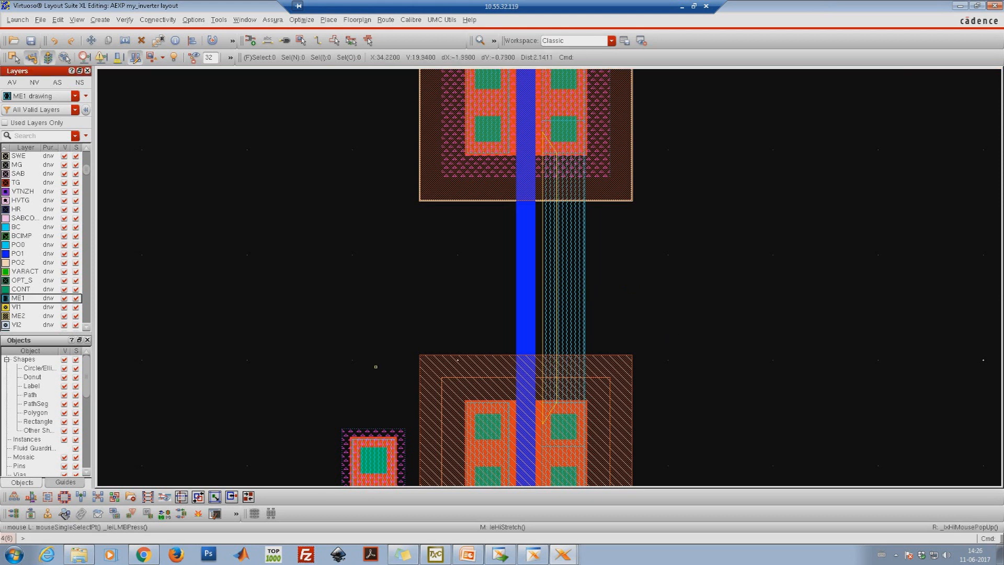
Step: Draw an ME1 rectangle about 1.8 µm wide and 2 µm high, about 0.14 µm right of the drain strip
{"action": "key", "text": "r"}
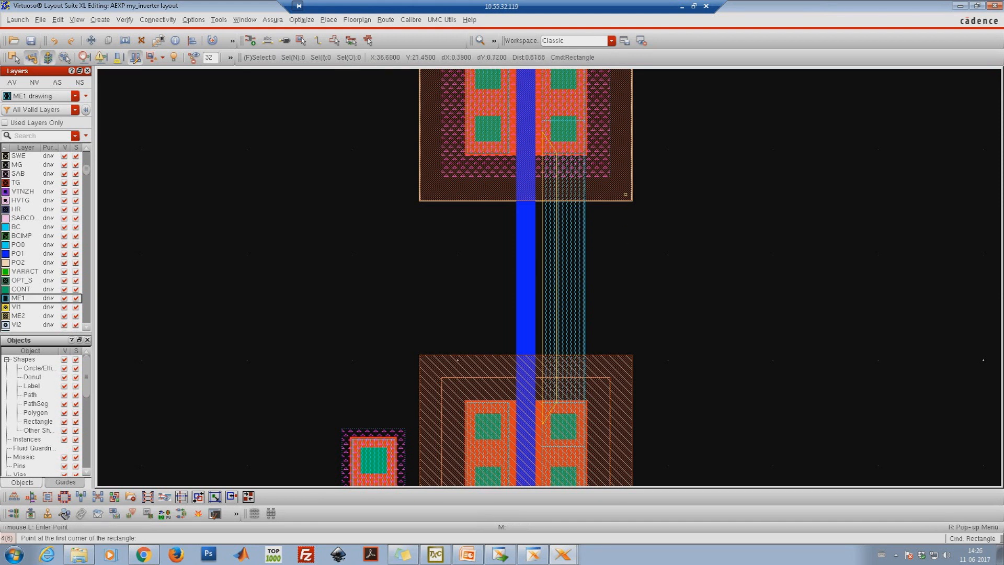
{"action": "left_click", "coordinate": [599, 181]}
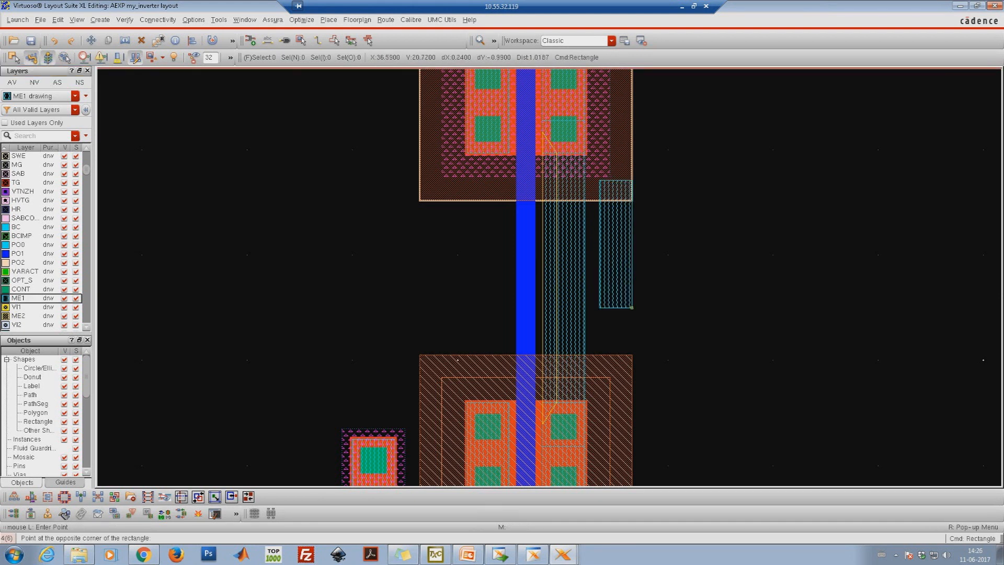
{"action": "left_click", "coordinate": [794, 391]}
Step: Save the layout with the added ME1 rectangle and rerun Calibre DRC, overwriting my_inverter.calibre.db
{"action": "left_click", "coordinate": [31, 40]}
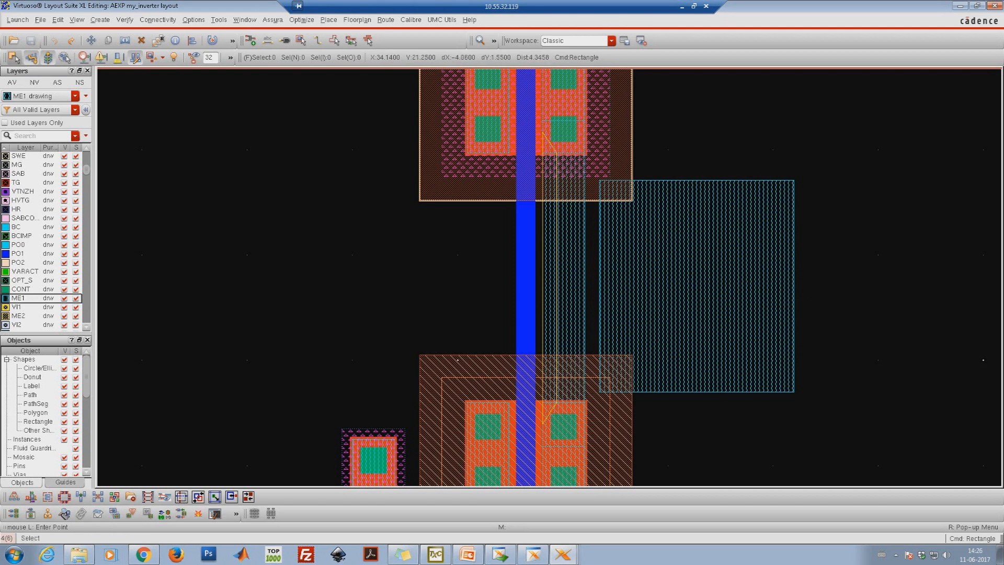
{"action": "left_click", "coordinate": [562, 554]}
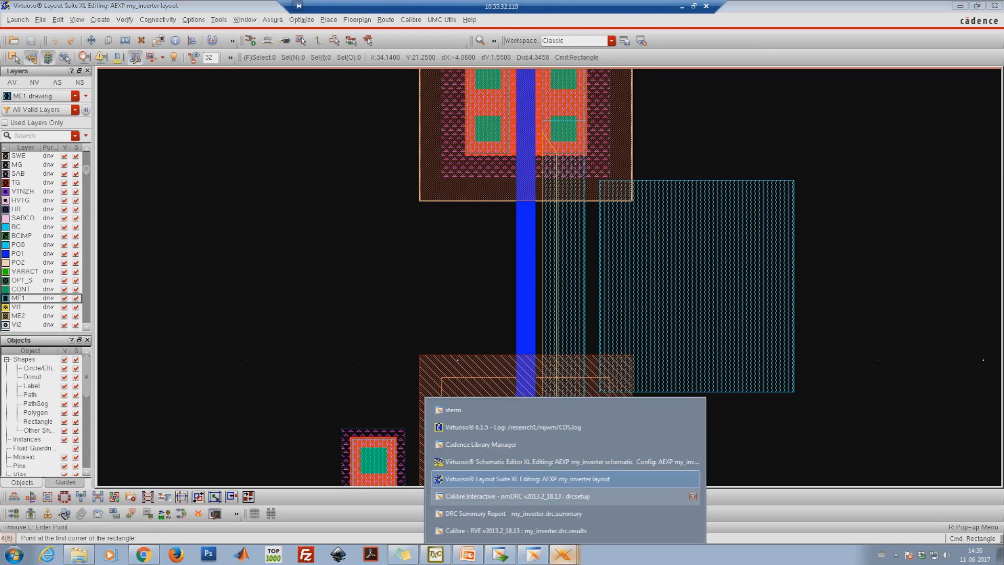
{"action": "left_click", "coordinate": [516, 496]}
{"action": "left_click", "coordinate": [285, 160]}
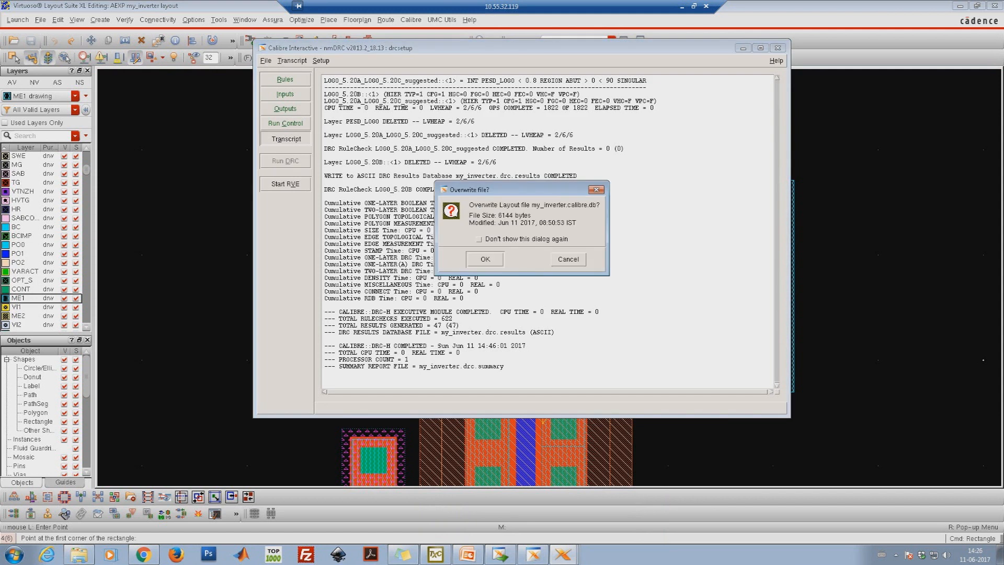
{"action": "left_click", "coordinate": [480, 255]}
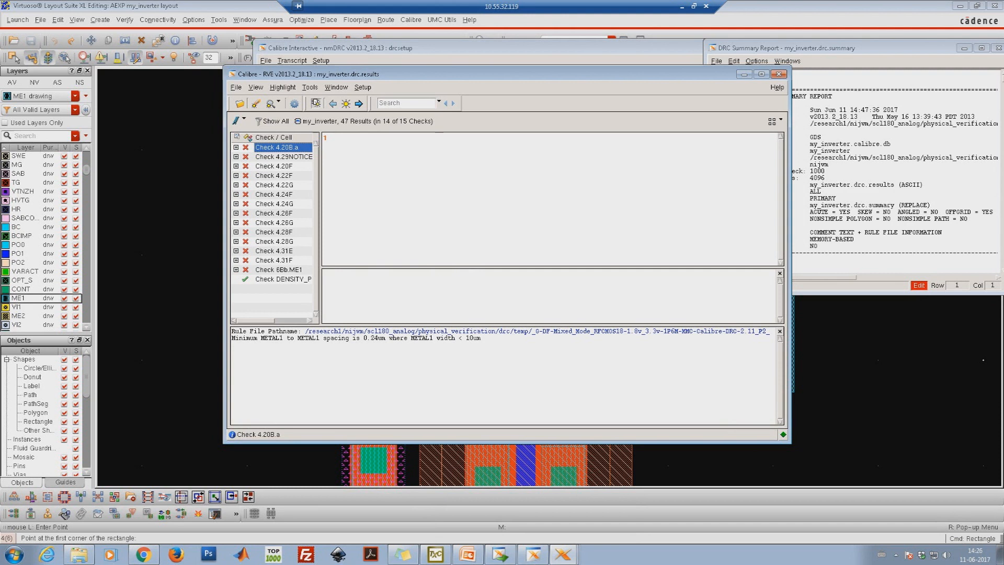
Step: Highlight result 1 of the Check 4.20B.a metal spacing violation in the layout and leave the rectangle command
{"action": "left_click", "coordinate": [325, 138]}
{"action": "right_click", "coordinate": [324, 135]}
{"action": "left_click", "coordinate": [350, 178]}
{"action": "left_click", "coordinate": [195, 180]}
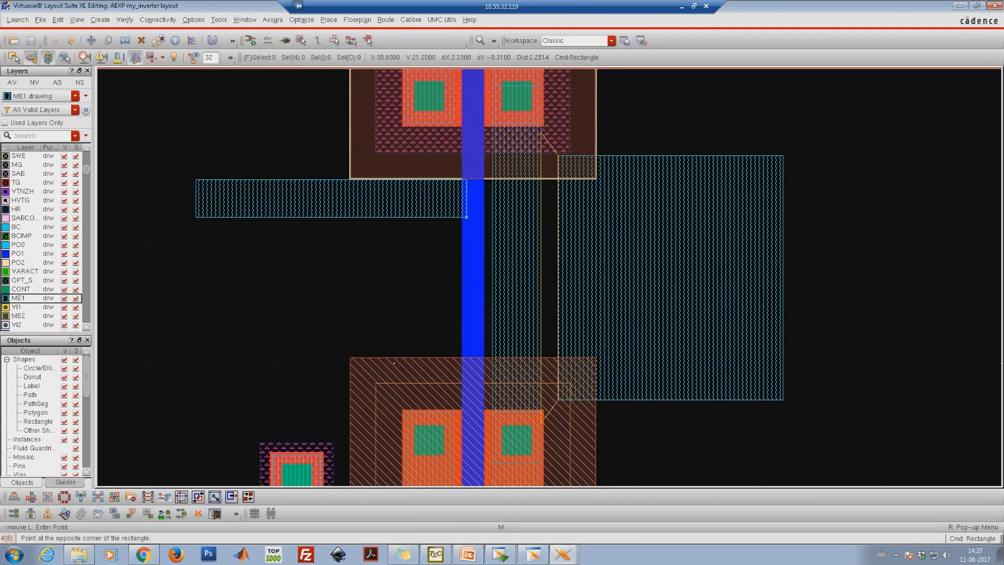
{"action": "key", "text": "Escape"}
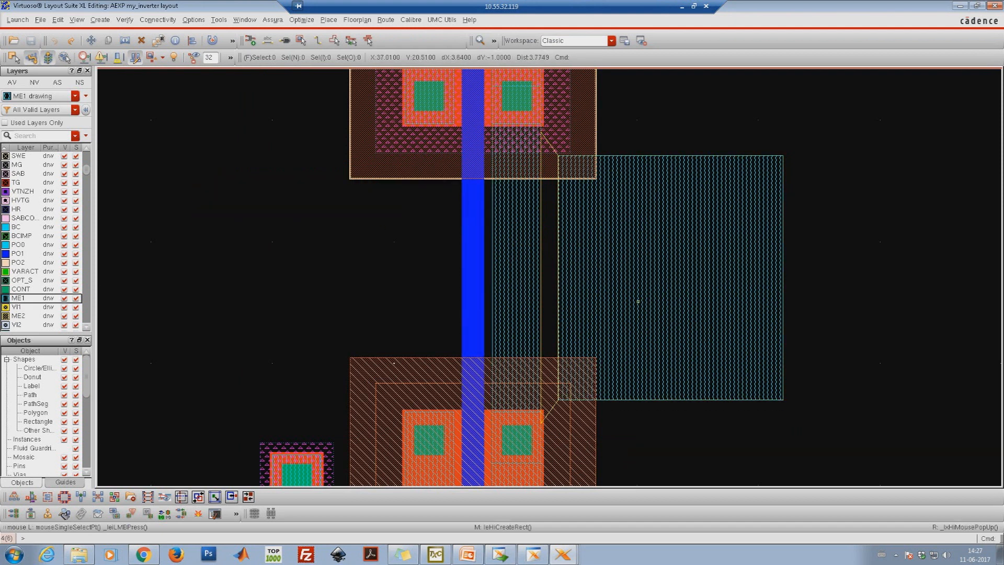
Step: Delete the large ME1 rectangle beside the metal strip joining the two transistors and save the layout
{"action": "left_click", "coordinate": [648, 300]}
{"action": "key", "text": "Delete"}
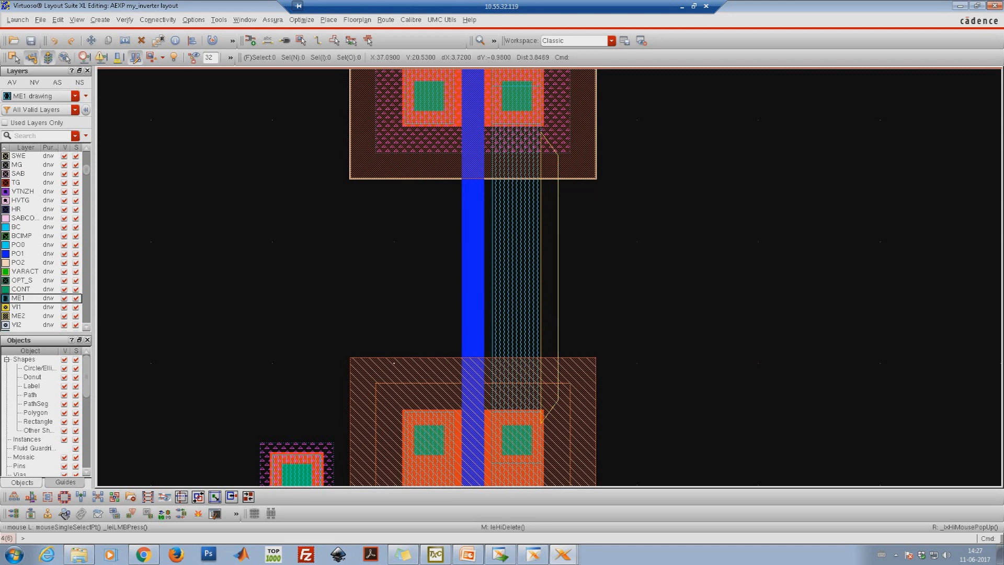
{"action": "scroll", "coordinate": [607, 304], "scroll_direction": "down", "scroll_amount": 10}
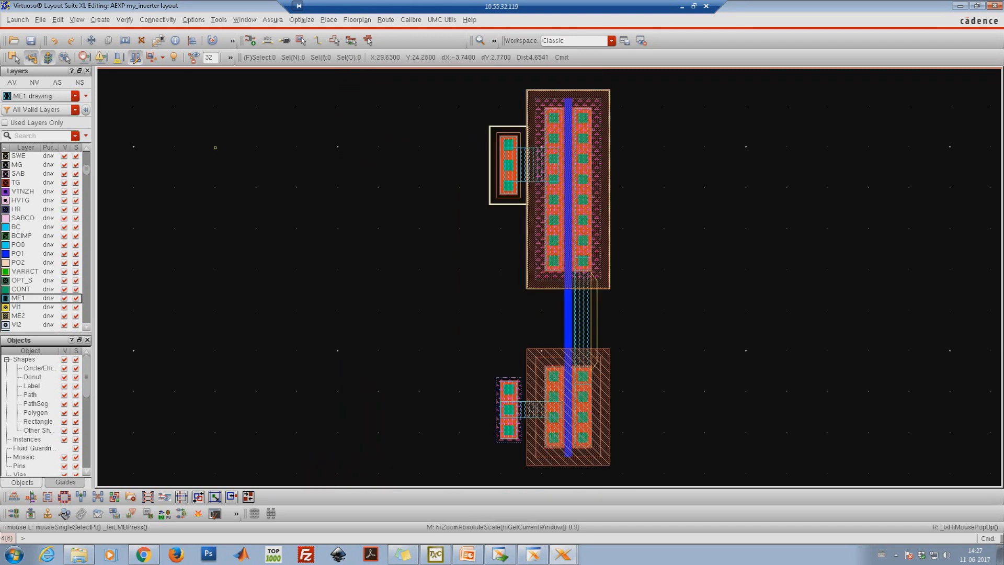
{"action": "left_click", "coordinate": [31, 40]}
Step: Close the Calibre Interactive nmDRC window and save the changes to the drcsetup runset file
{"action": "left_click", "coordinate": [563, 554]}
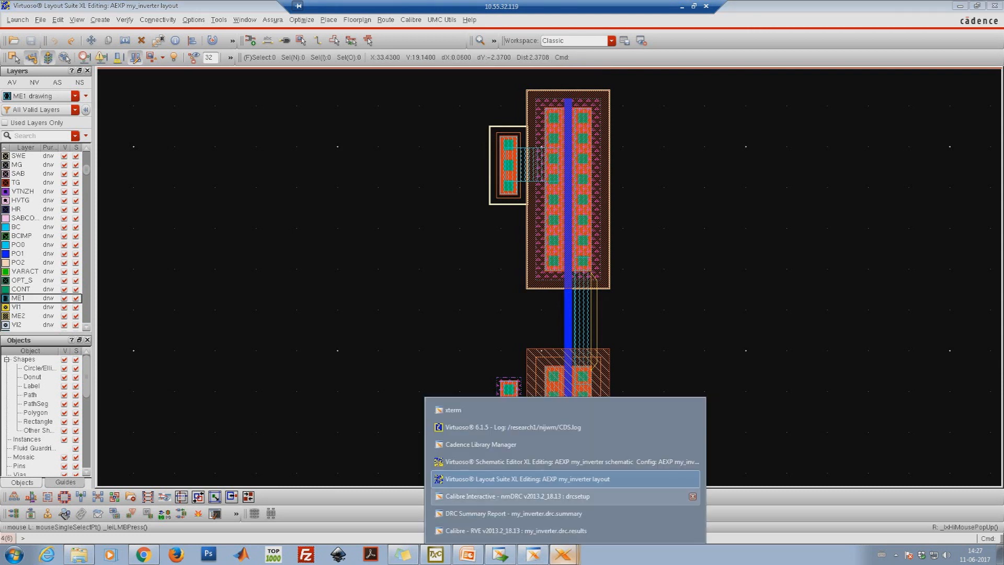
{"action": "left_click", "coordinate": [471, 496]}
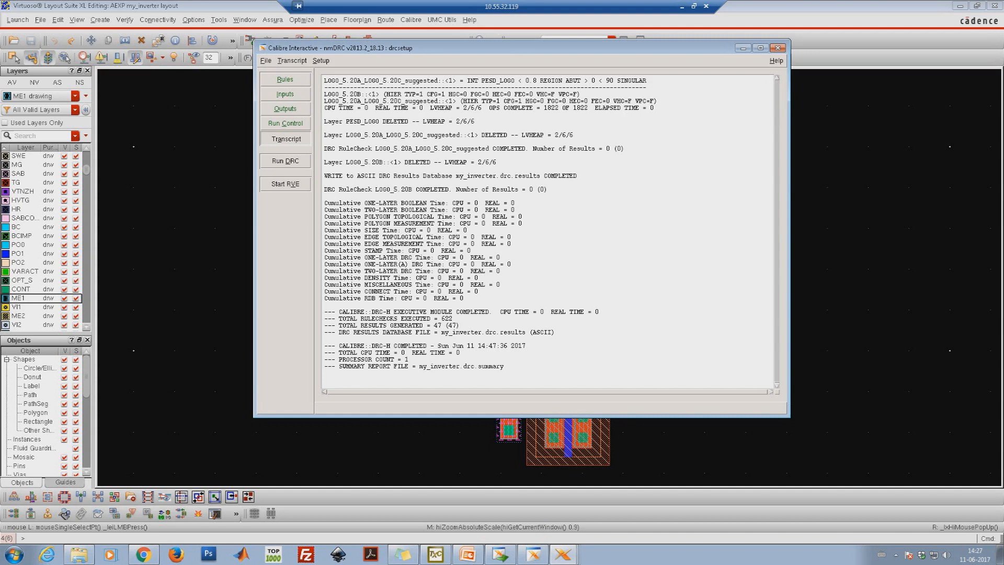
{"action": "left_click", "coordinate": [778, 48]}
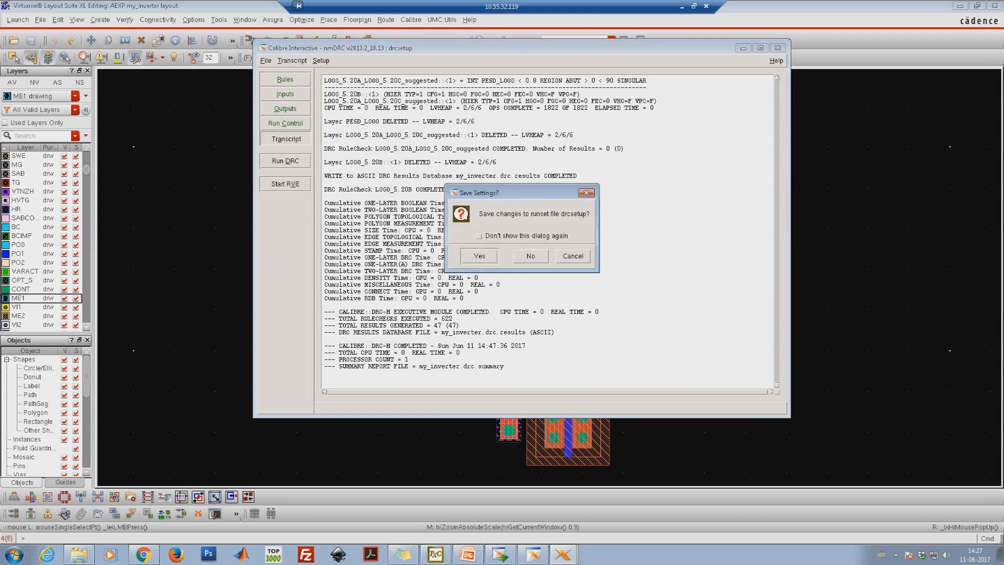
{"action": "key", "text": "Return"}
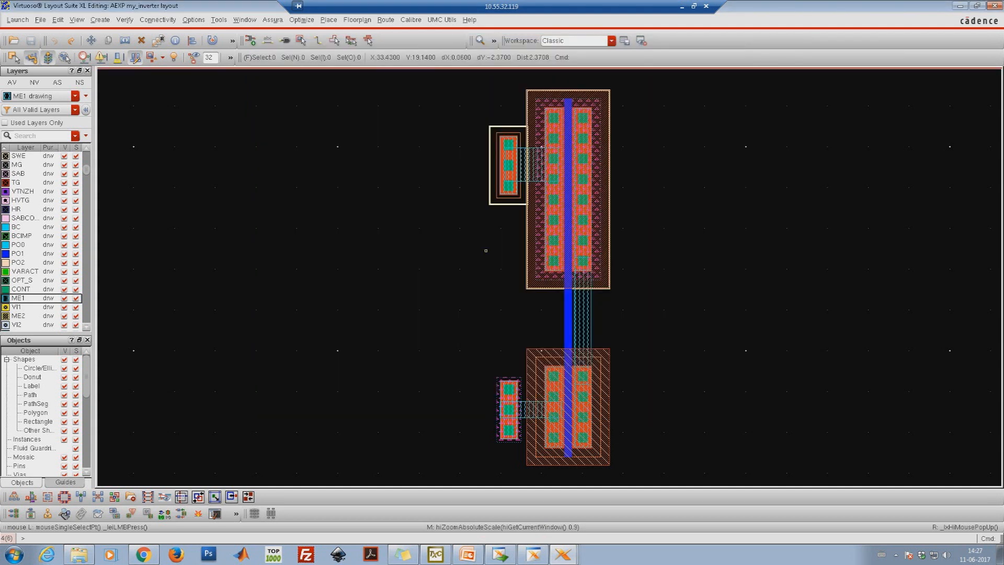
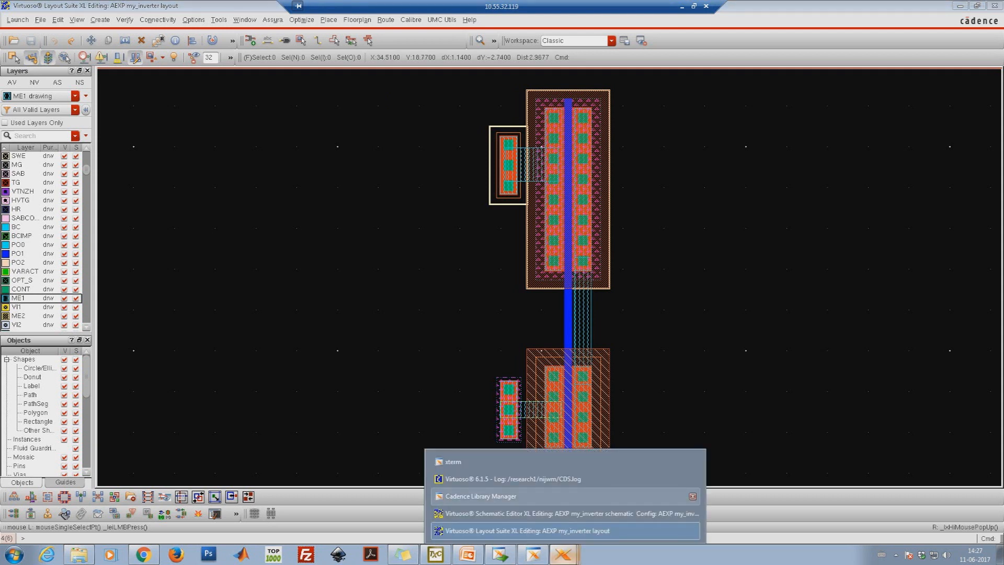
Step: Review the pin names in the my_inverter schematic and return to the layout
{"action": "left_click", "coordinate": [523, 513]}
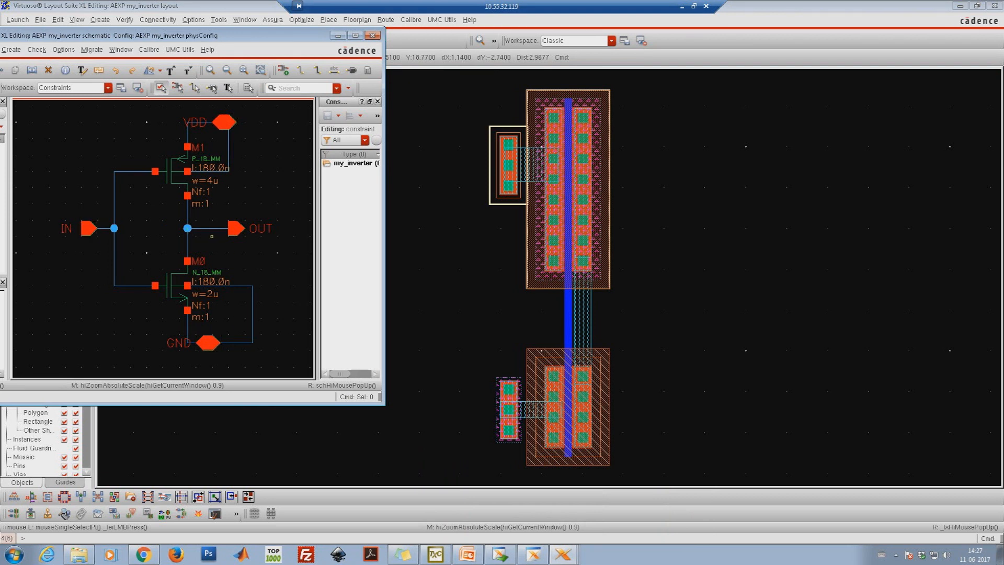
{"action": "left_click", "coordinate": [338, 35]}
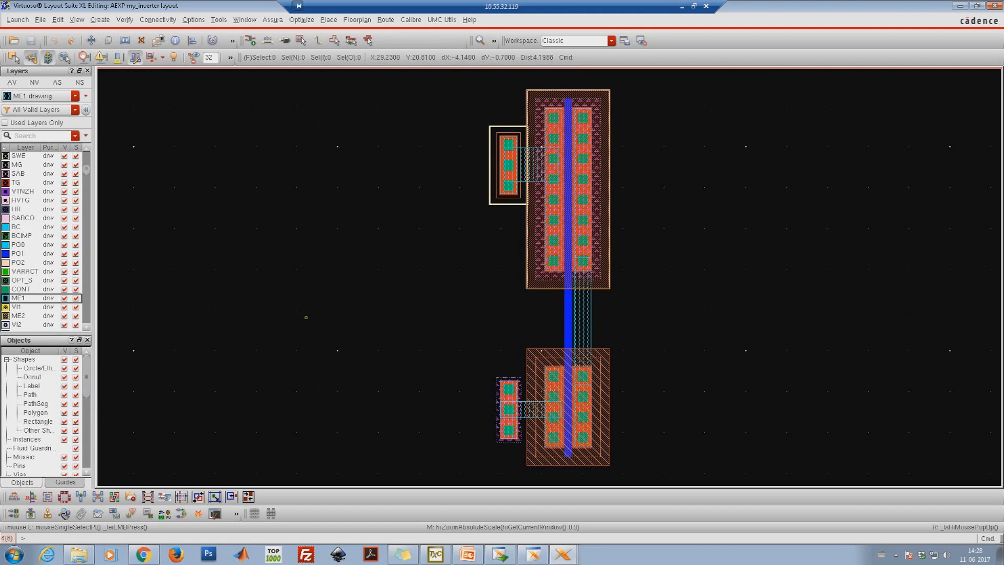
Step: Make CONT the current entry layer and bring up the Create Label form, minimizing the layout window that covers it
{"action": "left_click", "coordinate": [193, 20]}
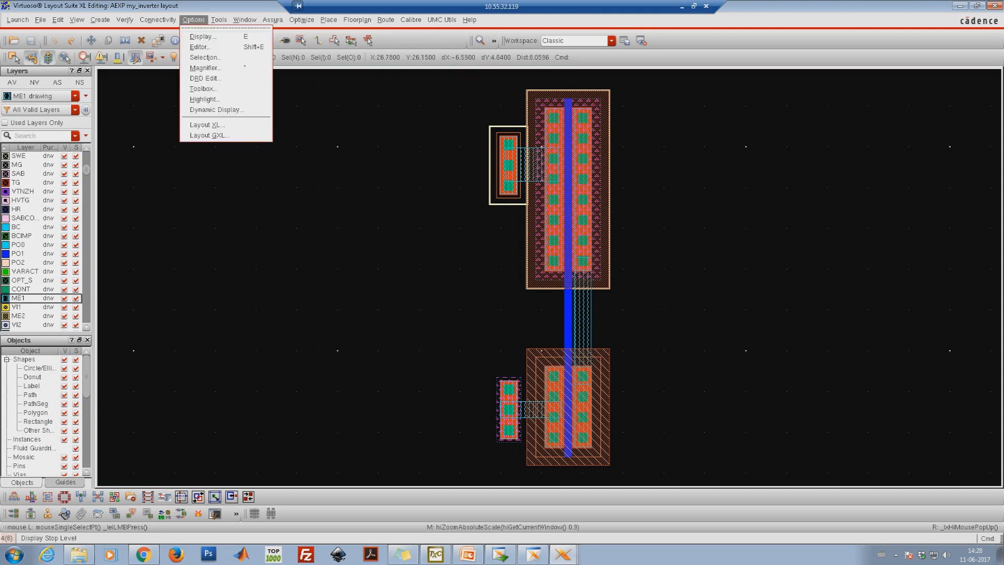
{"action": "left_click", "coordinate": [254, 217]}
{"action": "left_click", "coordinate": [100, 20]}
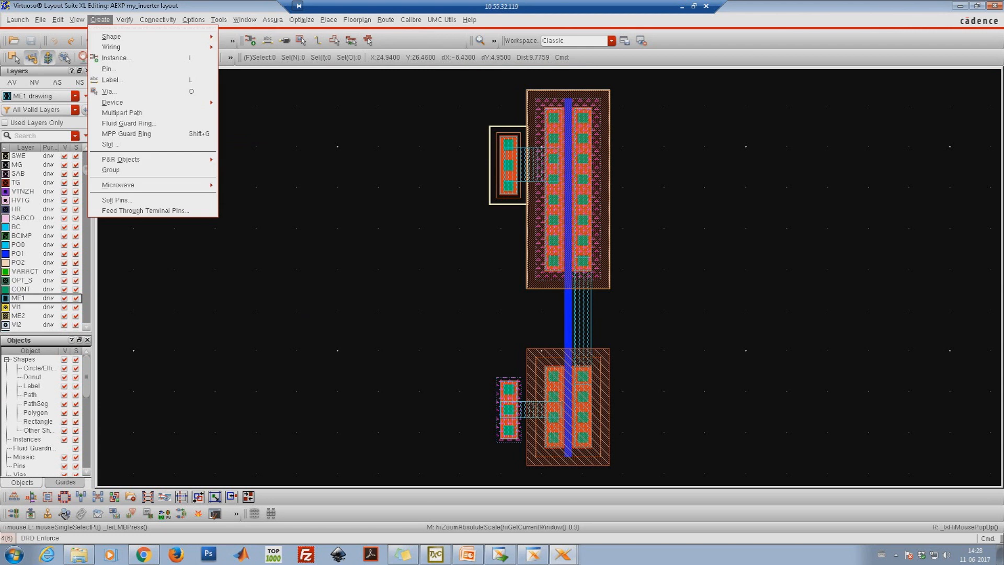
{"action": "left_click", "coordinate": [111, 79]}
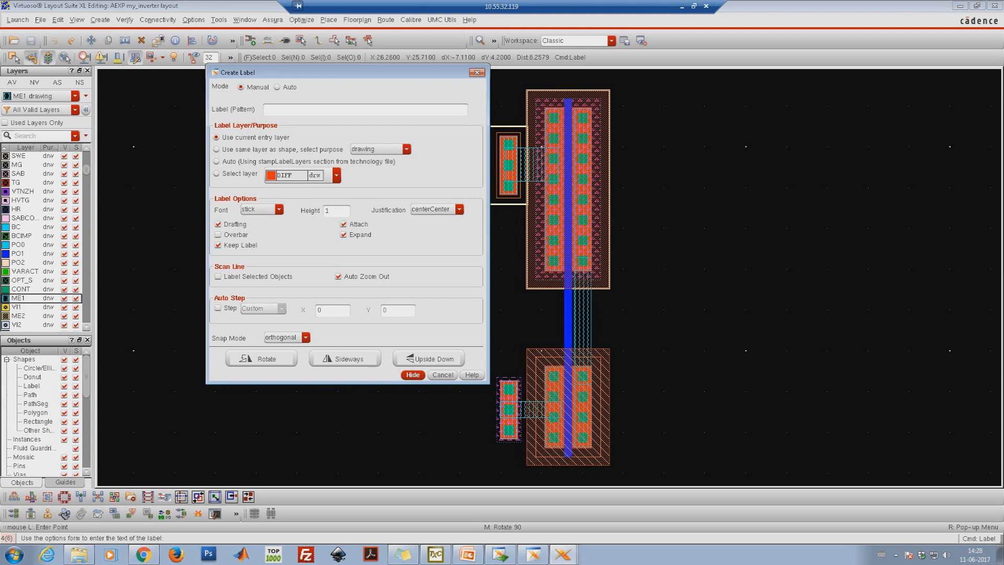
{"action": "left_click", "coordinate": [21, 235]}
{"action": "left_click", "coordinate": [18, 262]}
{"action": "left_click", "coordinate": [20, 288]}
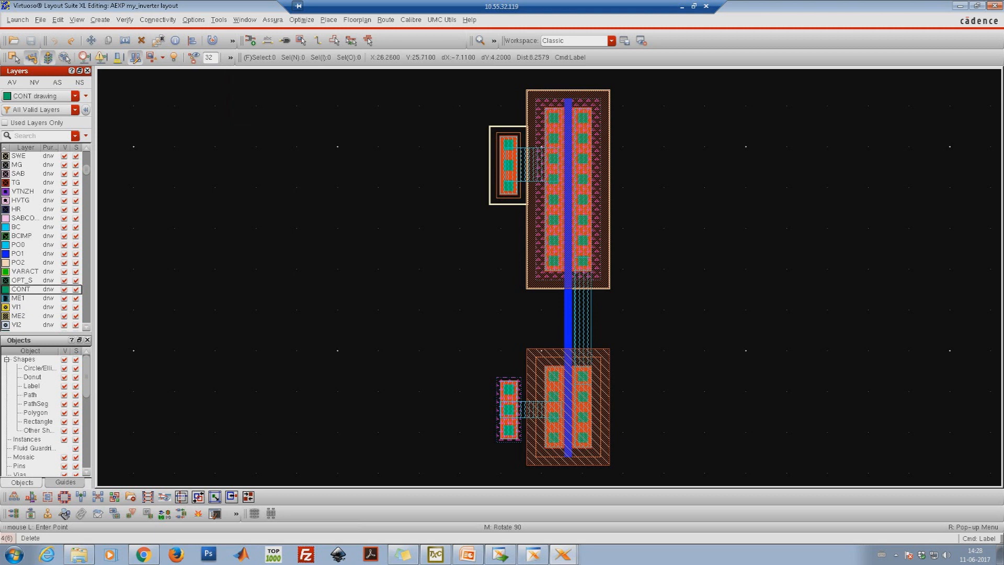
{"action": "left_click", "coordinate": [100, 20]}
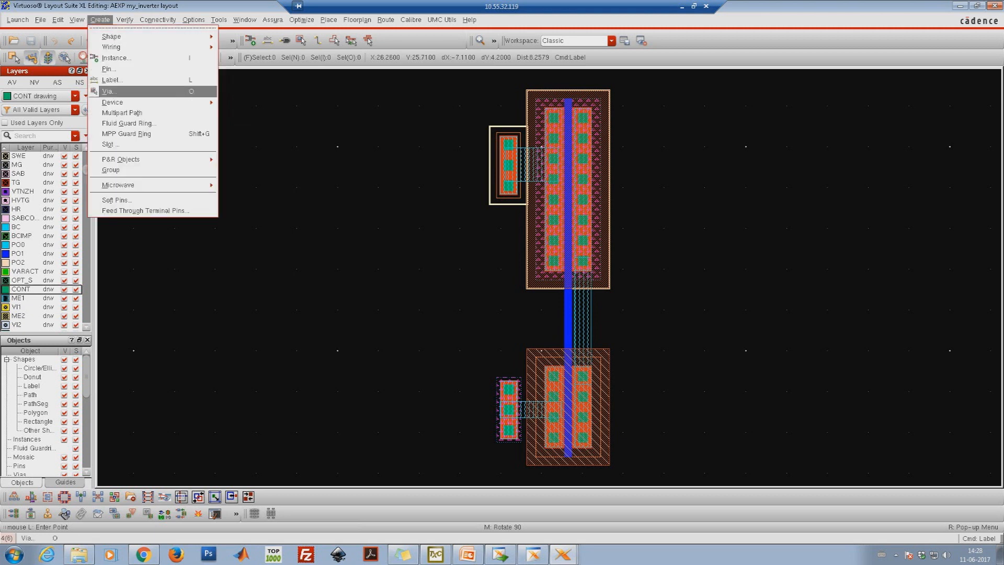
{"action": "left_click", "coordinate": [111, 80]}
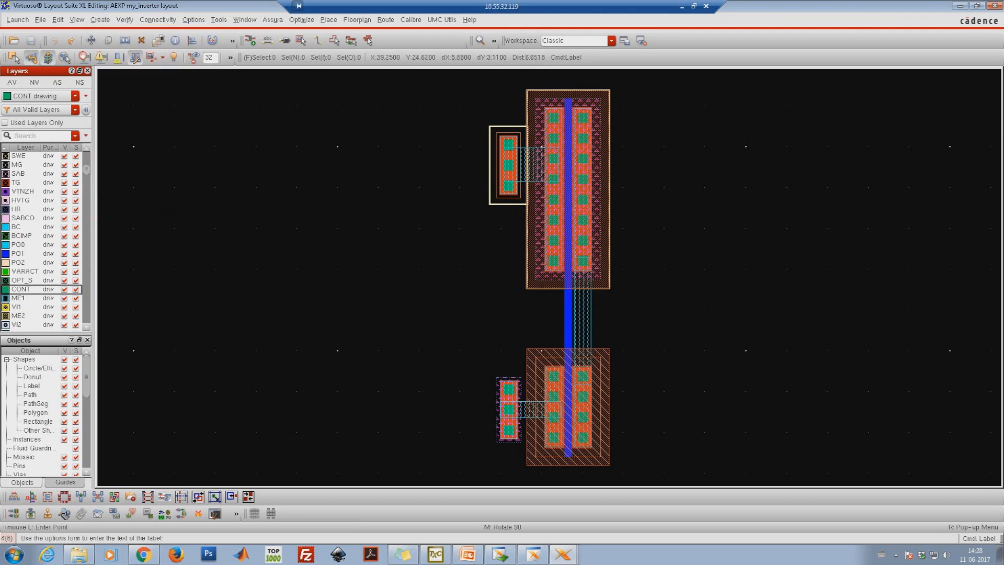
{"action": "left_click", "coordinate": [960, 6]}
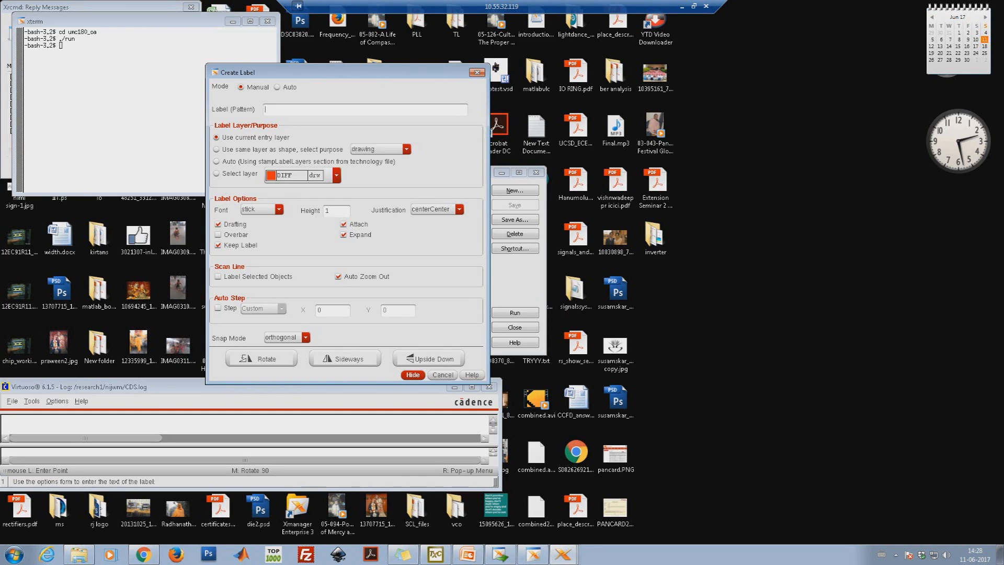
Step: Set the label text to VDD and pick M1_CAD TEXT in the form's label layer list
{"action": "type", "text": "vdd"}
{"action": "key", "text": "BackSpace"}
{"action": "key", "text": "BackSpace"}
{"action": "type", "text": "VDD"}
{"action": "left_click", "coordinate": [336, 175]}
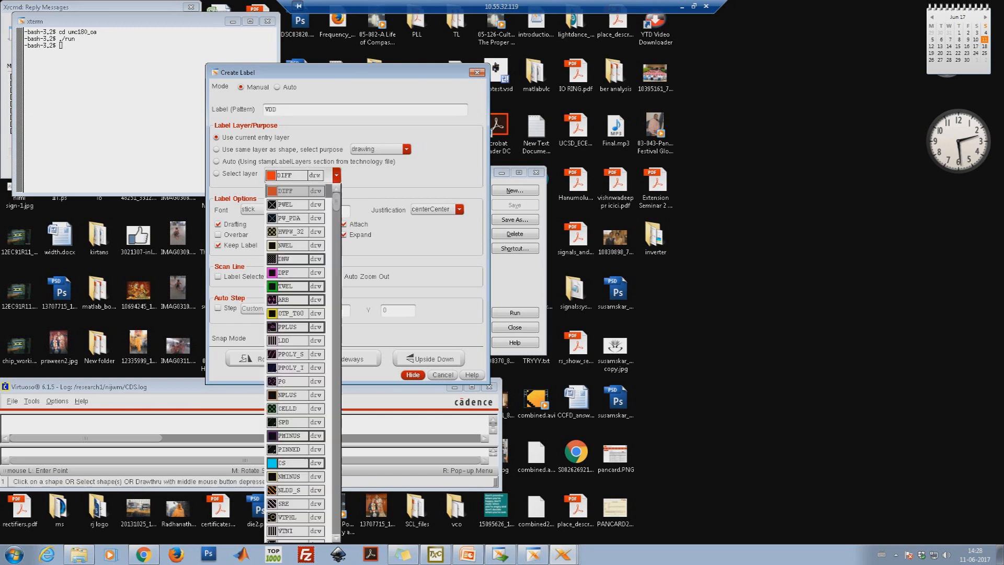
{"action": "scroll", "coordinate": [296, 360], "scroll_direction": "down", "scroll_amount": 10}
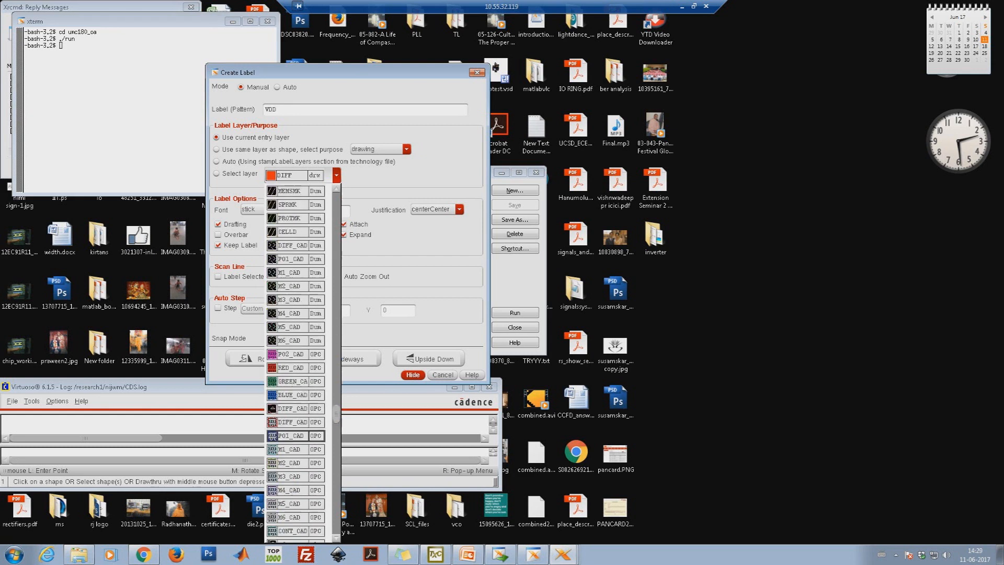
{"action": "scroll", "coordinate": [295, 361], "scroll_direction": "up", "scroll_amount": 8}
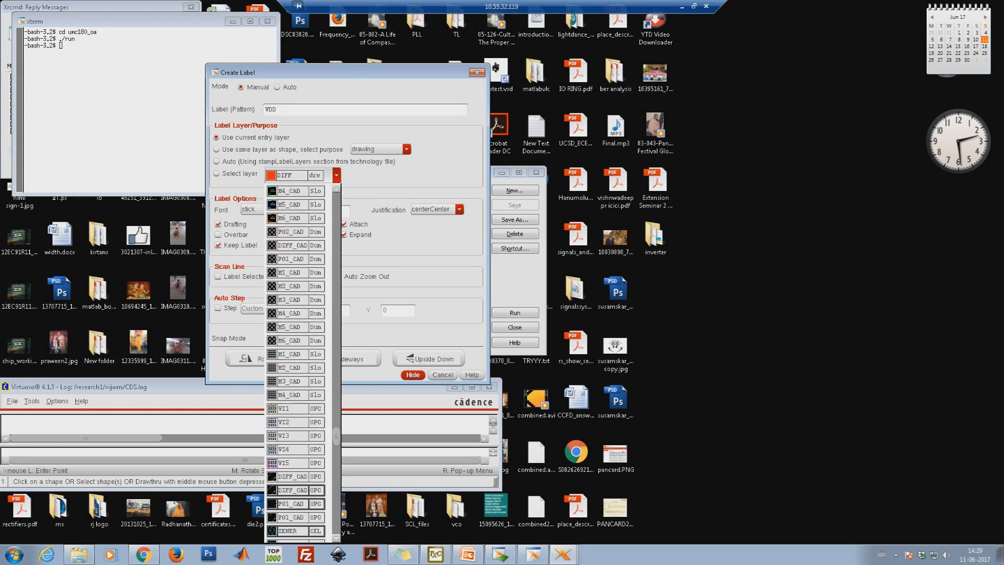
{"action": "scroll", "coordinate": [296, 361], "scroll_direction": "down", "scroll_amount": 10}
{"action": "scroll", "coordinate": [295, 361], "scroll_direction": "down", "scroll_amount": 8}
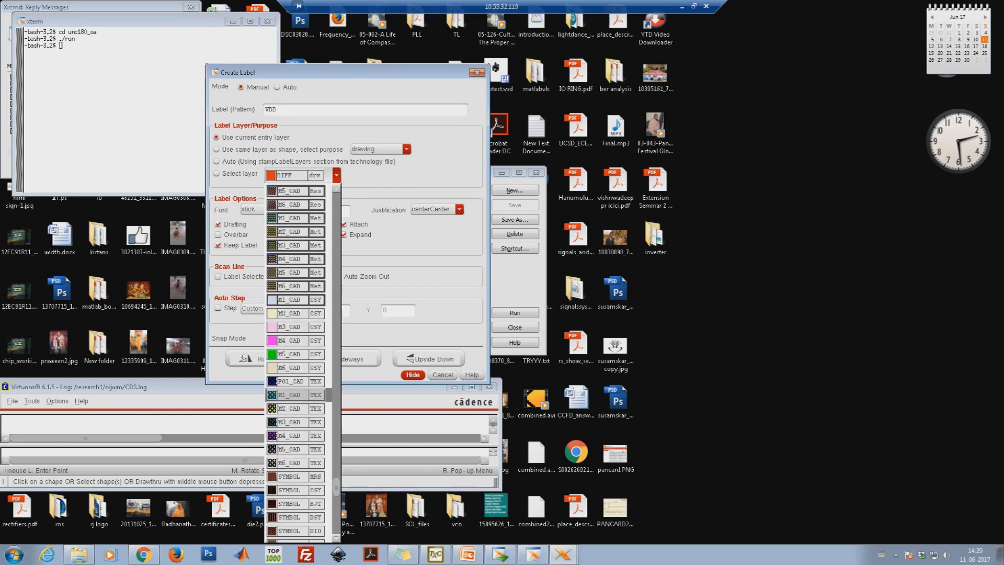
{"action": "left_click", "coordinate": [295, 394]}
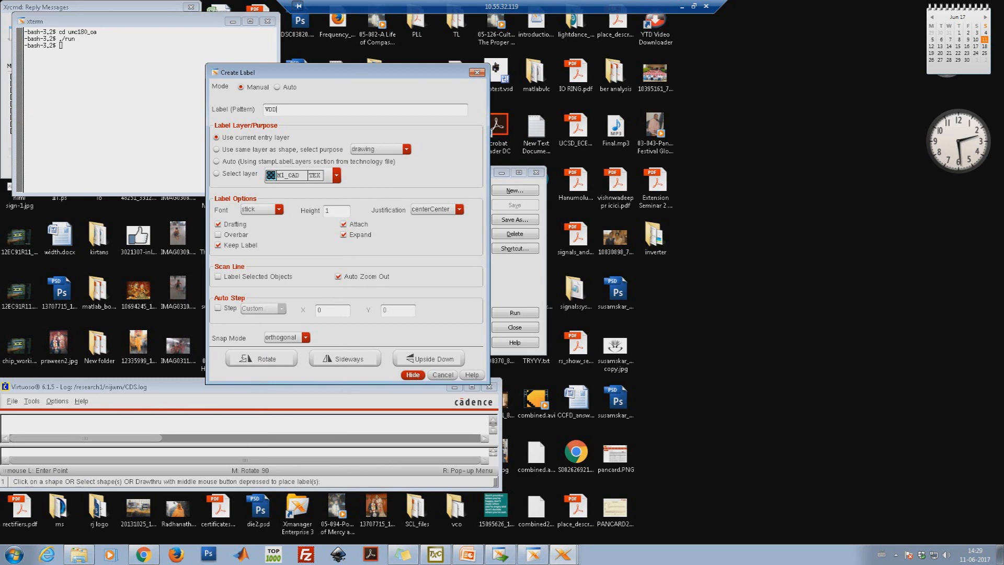
Step: Hide the label form and place the VDD label on the metal beside the upper contact strip in the layout
{"action": "left_click", "coordinate": [413, 375]}
{"action": "left_click", "coordinate": [563, 555]}
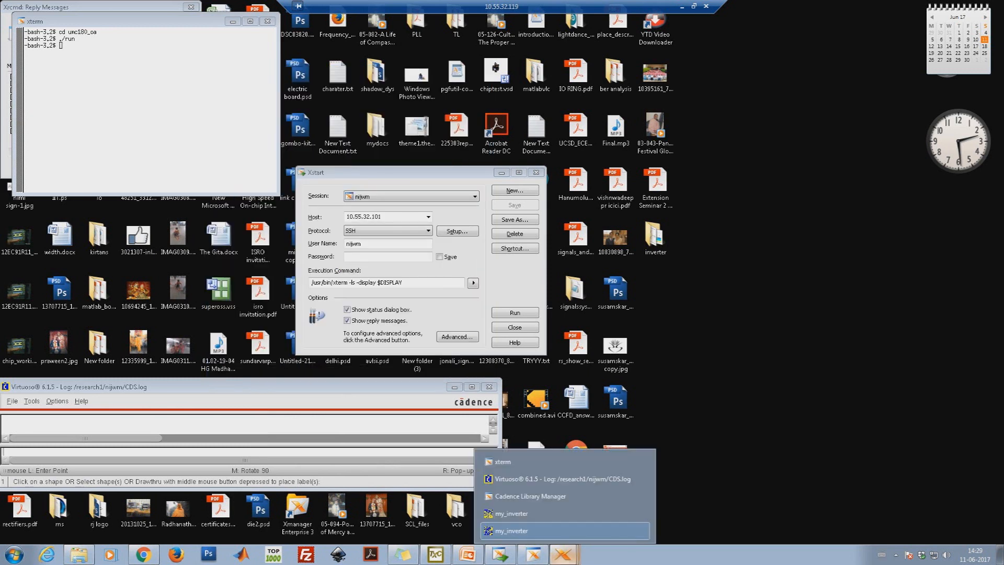
{"action": "left_click", "coordinate": [523, 513]}
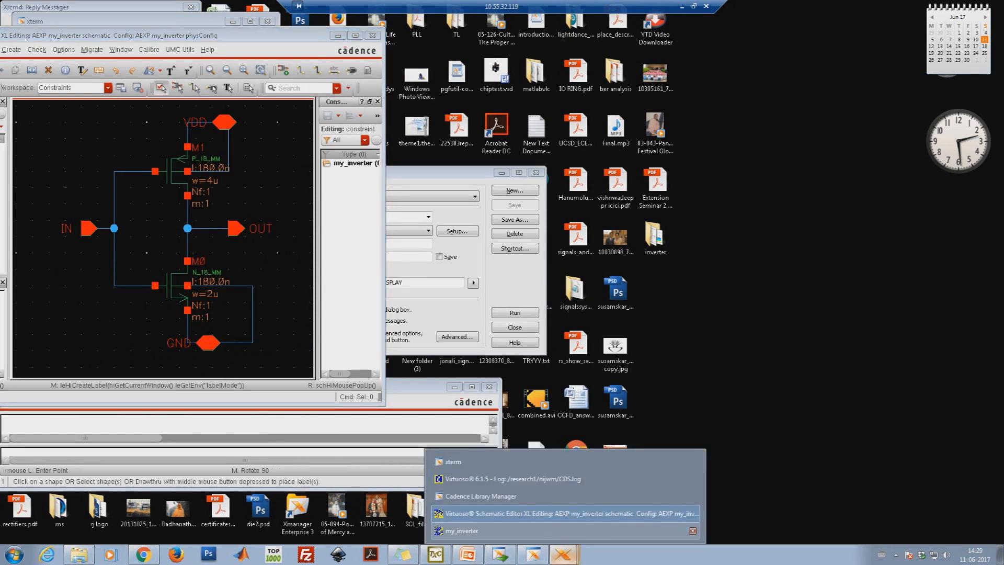
{"action": "left_click", "coordinate": [460, 530]}
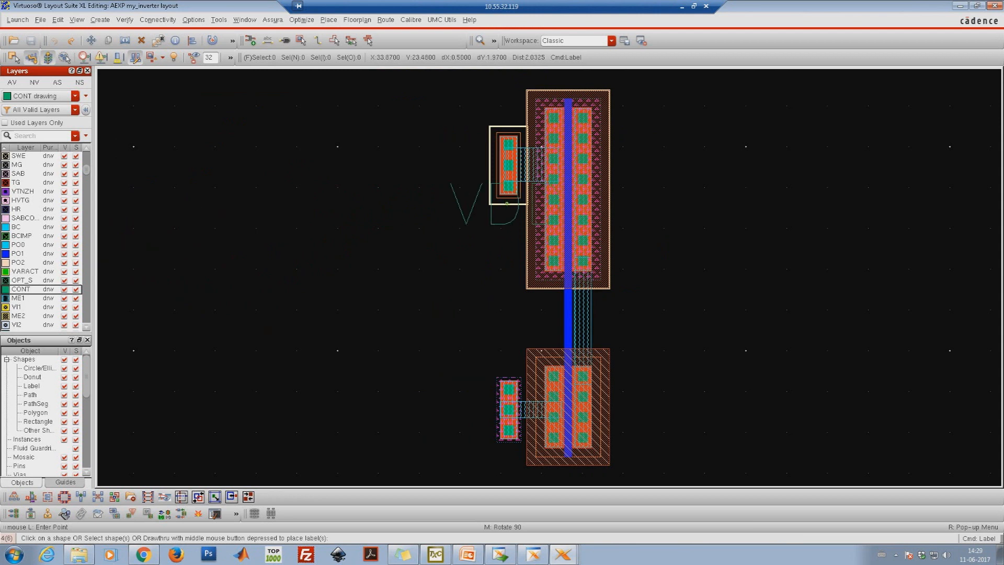
{"action": "left_click", "coordinate": [519, 162]}
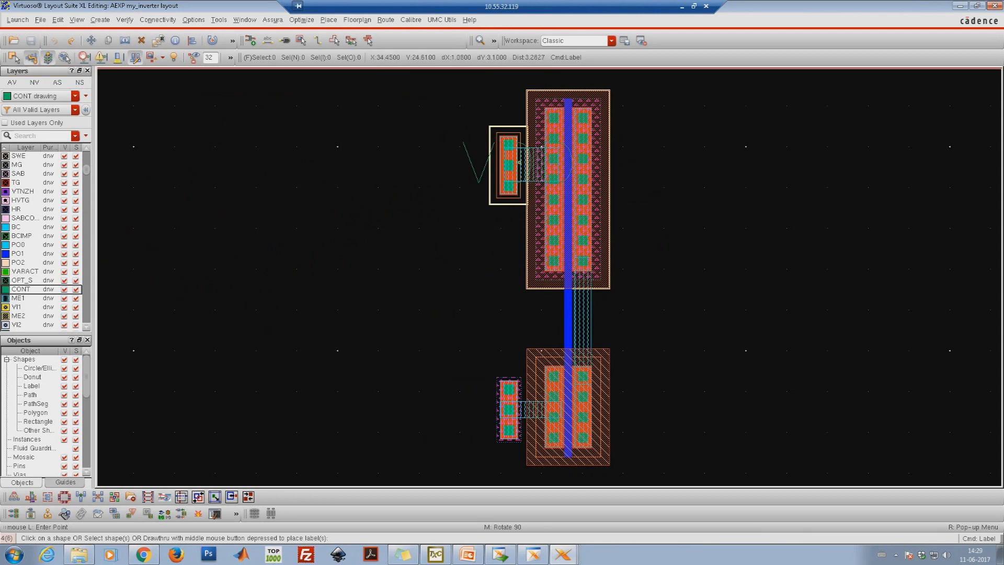
{"action": "key", "text": "Escape"}
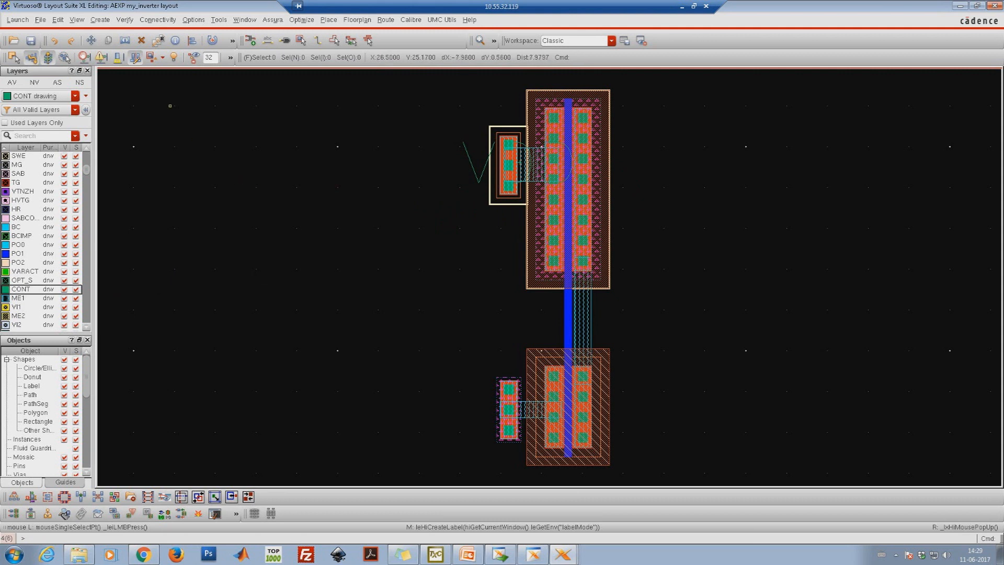
Step: Reopen Create Label, use the selected M1_CAD TEXT layer, and place a VDD label on the upper contact strip
{"action": "key", "text": "c"}
{"action": "key", "text": "alt+c"}
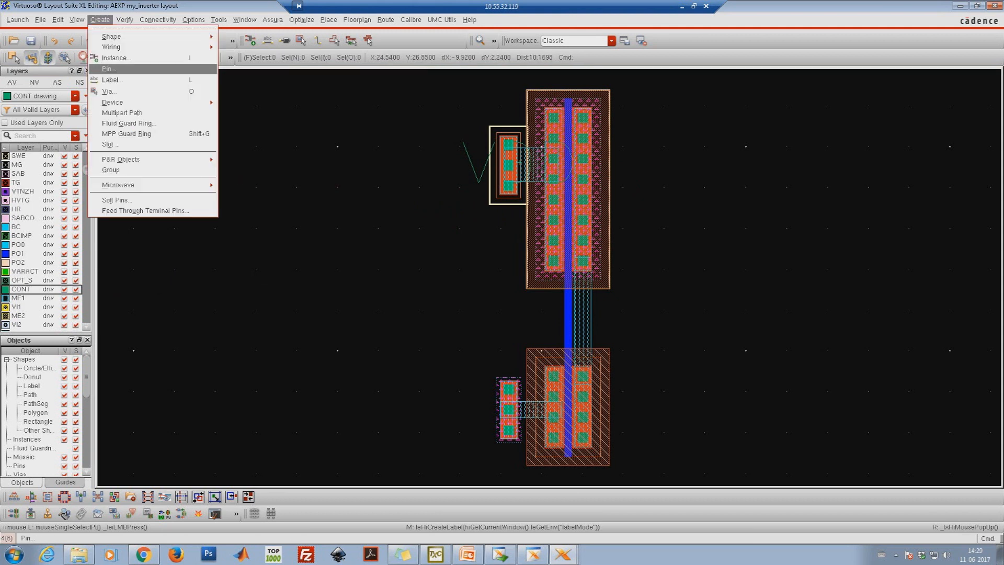
{"action": "key", "text": "Up"}
{"action": "key", "text": "Return"}
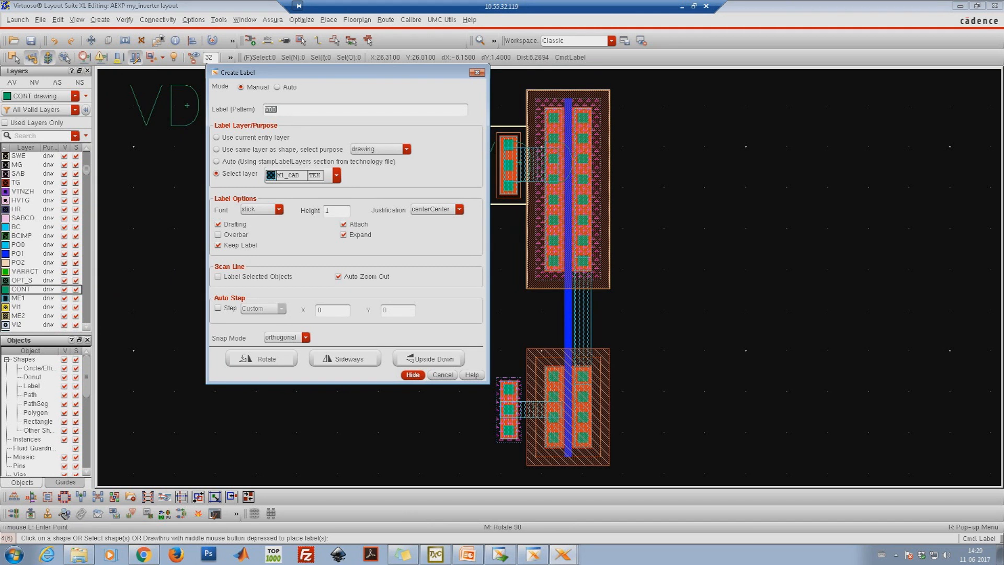
{"action": "left_click", "coordinate": [476, 72]}
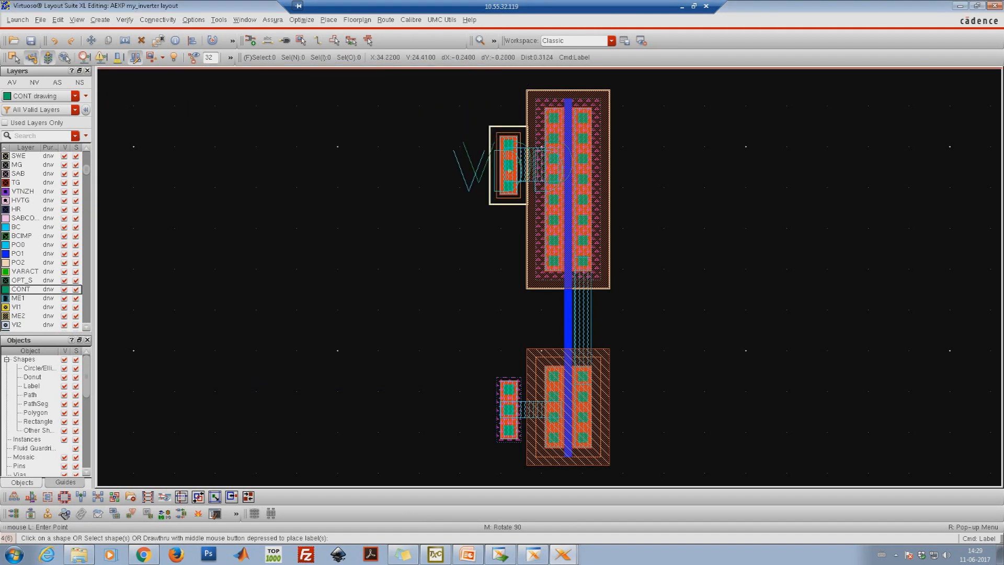
{"action": "left_click", "coordinate": [477, 155]}
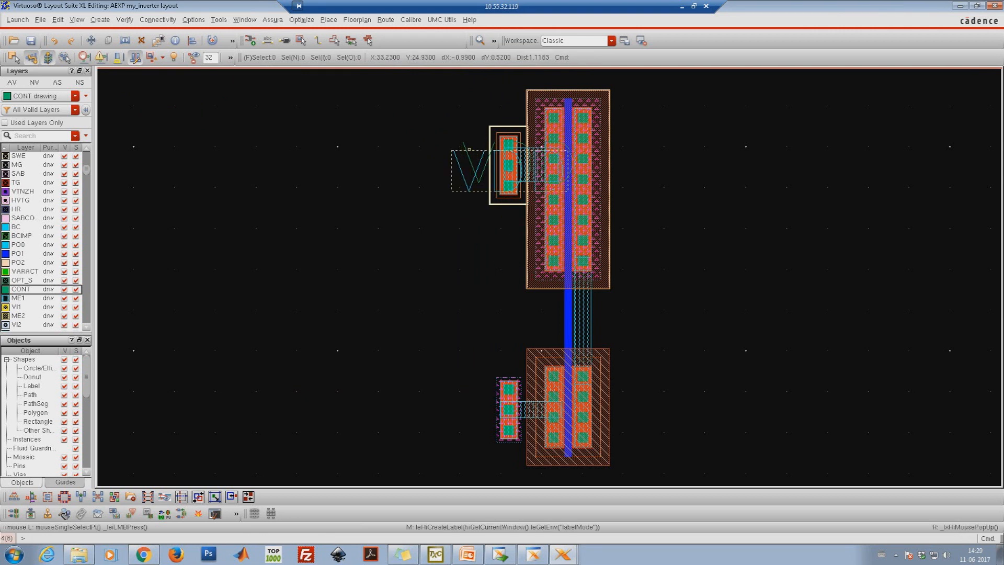
Step: Delete the first VDD label, drawn on the CONT layer, from the upper contact strip
{"action": "left_click", "coordinate": [473, 145]}
{"action": "key", "text": "Delete"}
{"action": "right_click_drag", "start_coordinate": [403, 107], "coordinate": [624, 222]}
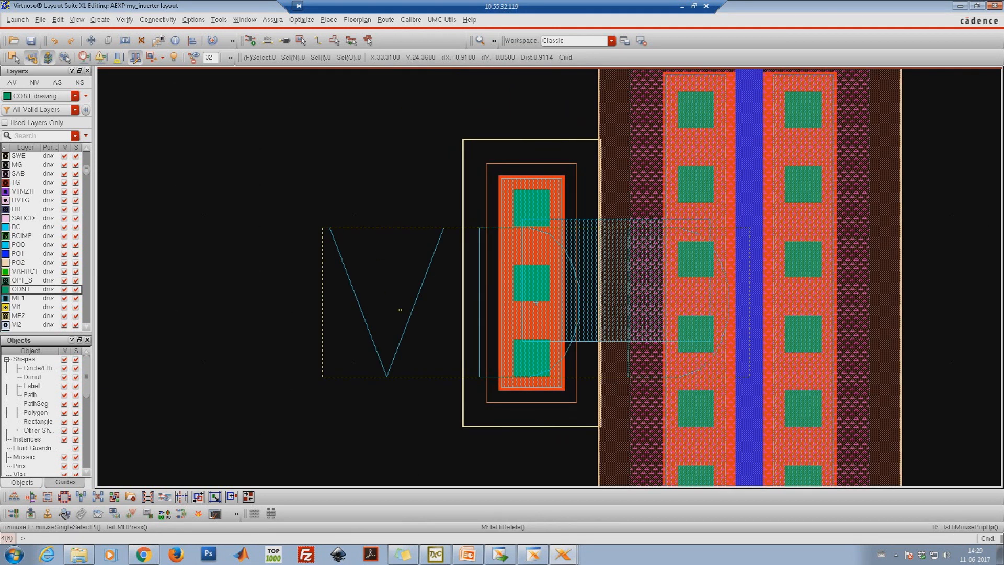
Step: Make M1_CAD TEXT the current entry layer for the layout
{"action": "scroll", "coordinate": [41, 240], "scroll_direction": "down", "scroll_amount": 15}
{"action": "scroll", "coordinate": [42, 241], "scroll_direction": "up", "scroll_amount": 7}
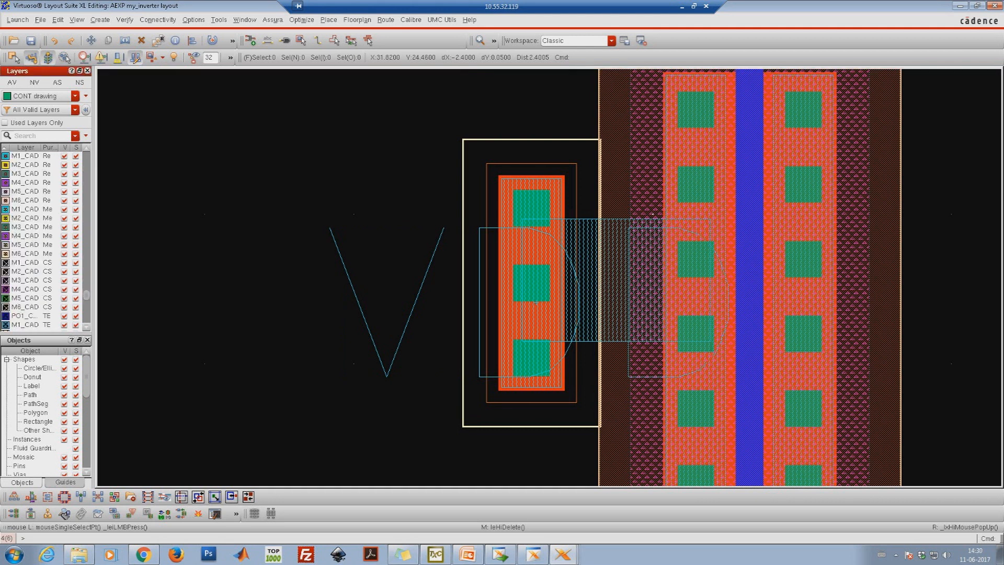
{"action": "left_click", "coordinate": [26, 316]}
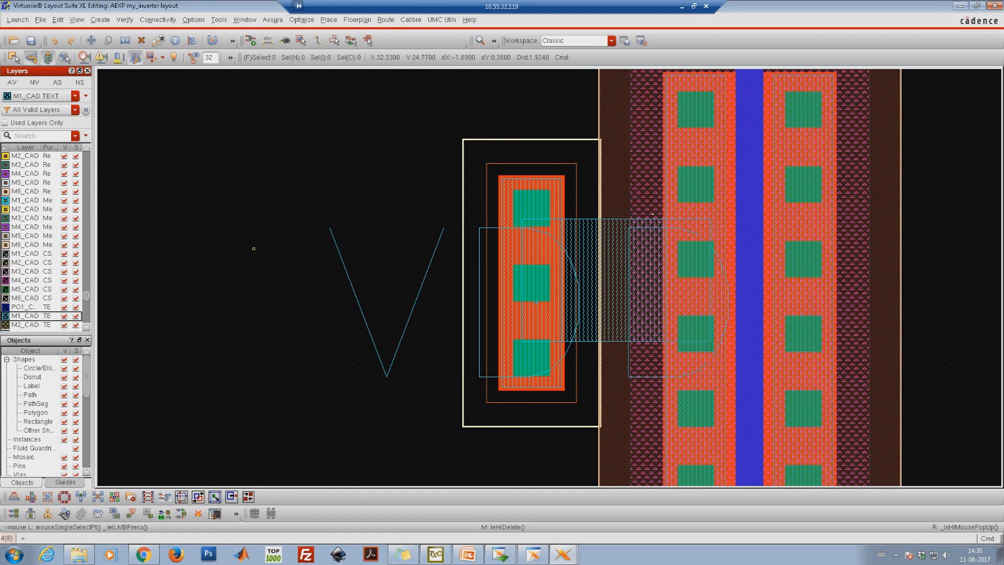
Step: Place labels GND and OUT on M1_CAD TEXT, on the lower contact strip and the metal joining the two transistors
{"action": "key", "text": "f"}
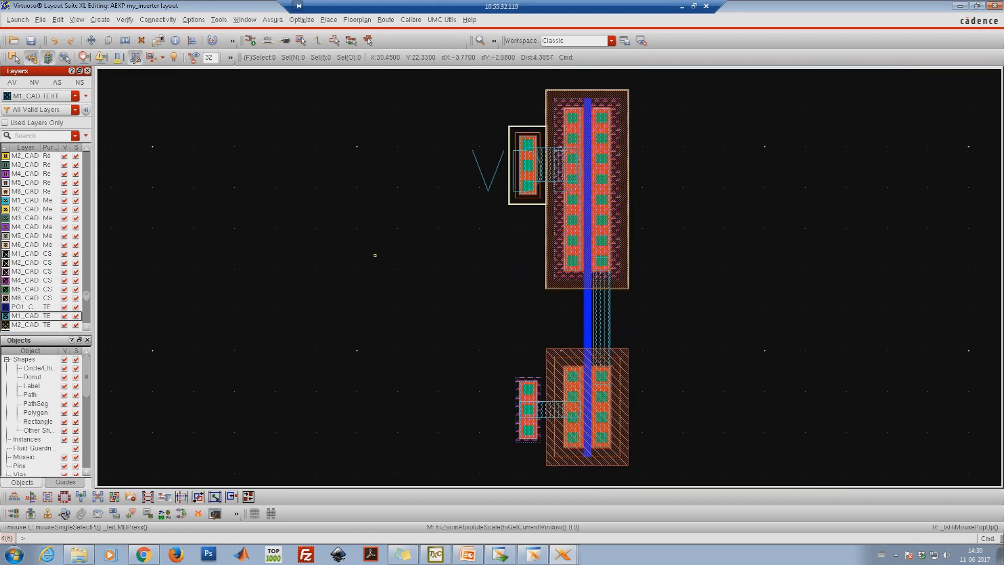
{"action": "key", "text": "l"}
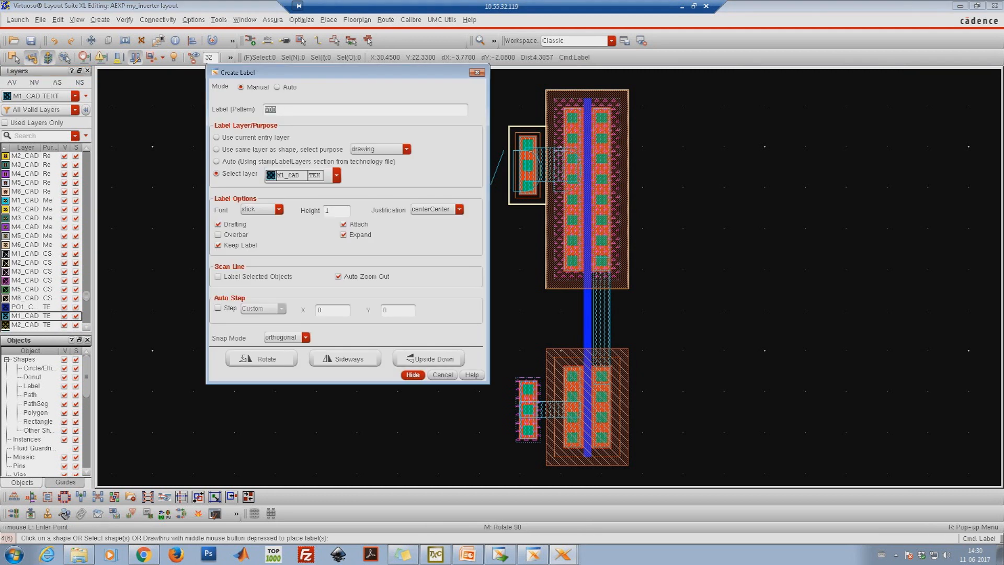
{"action": "type", "text": "GND OUT"}
{"action": "key", "text": "Return"}
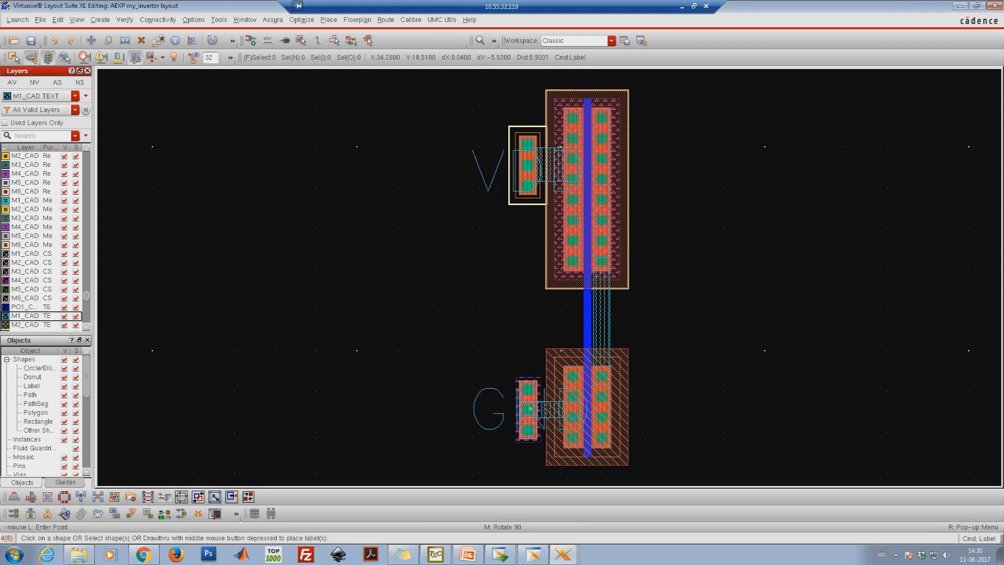
{"action": "left_click", "coordinate": [530, 410]}
{"action": "left_click", "coordinate": [607, 319]}
{"action": "key", "text": "Escape"}
Step: Set the OUT label's height to 0.5 in its properties and deselect it
{"action": "left_click", "coordinate": [639, 323]}
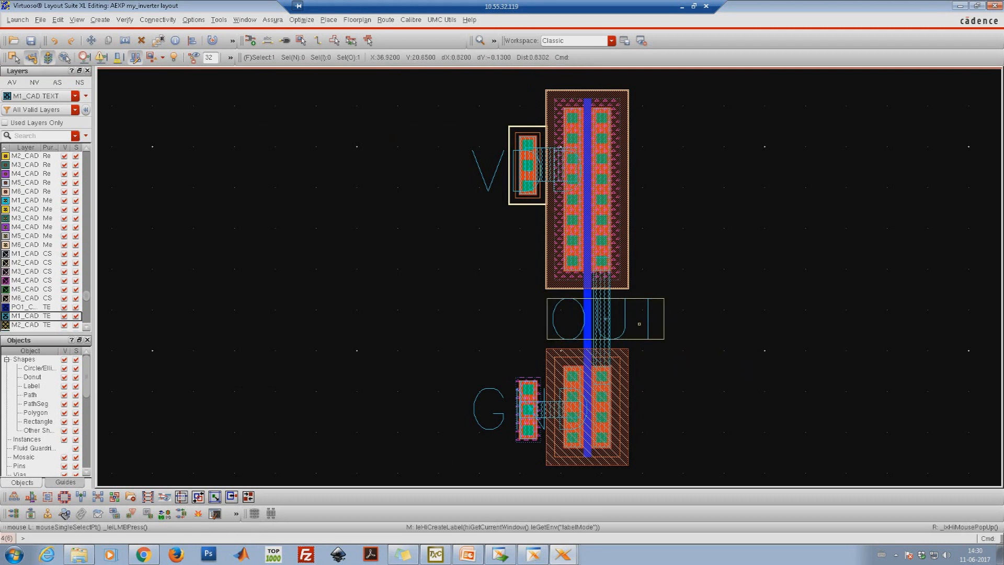
{"action": "key", "text": "q"}
{"action": "double_click", "coordinate": [315, 318]}
{"action": "type", "text": "5"}
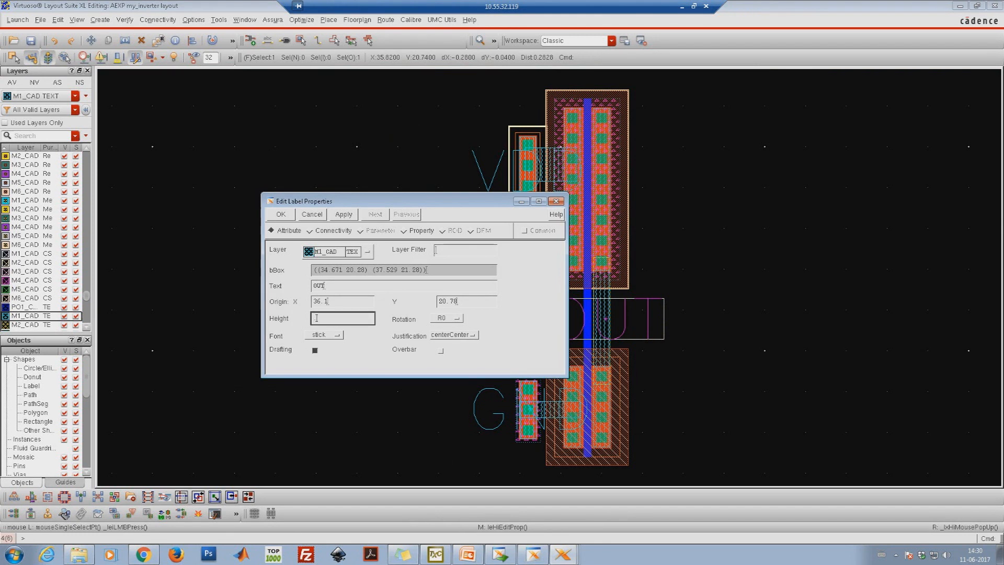
{"action": "key", "text": "Return"}
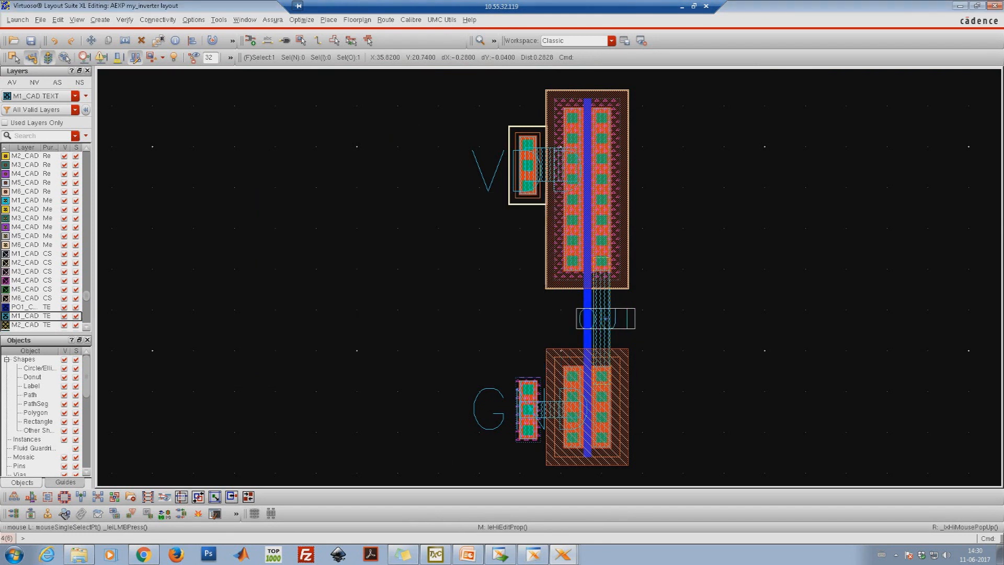
{"action": "key", "text": "ctrl+d"}
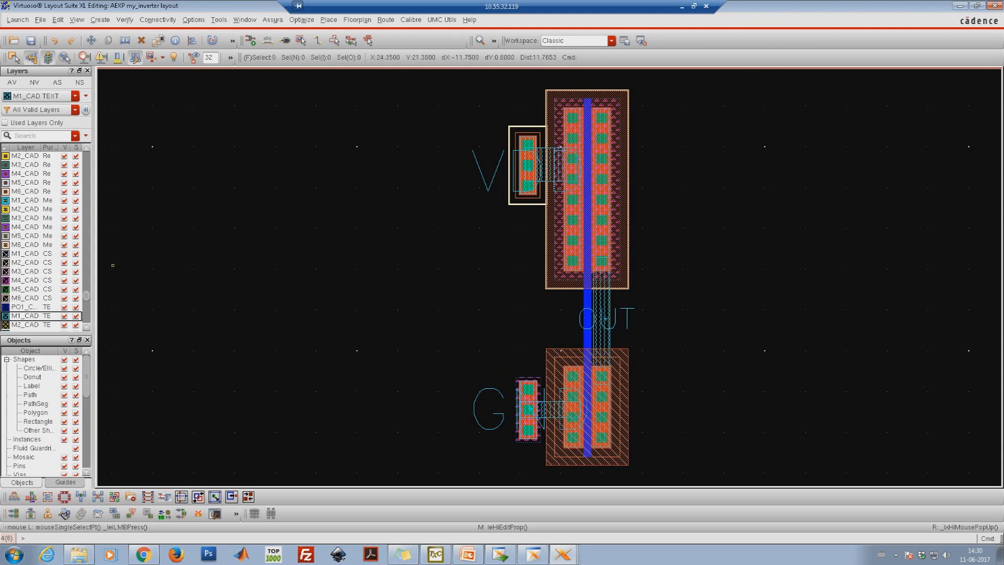
Step: Make PO1_CAD TEXT the current entry layer and choose it as the layer for a new label
{"action": "right_click_drag", "start_coordinate": [427, 233], "coordinate": [660, 446]}
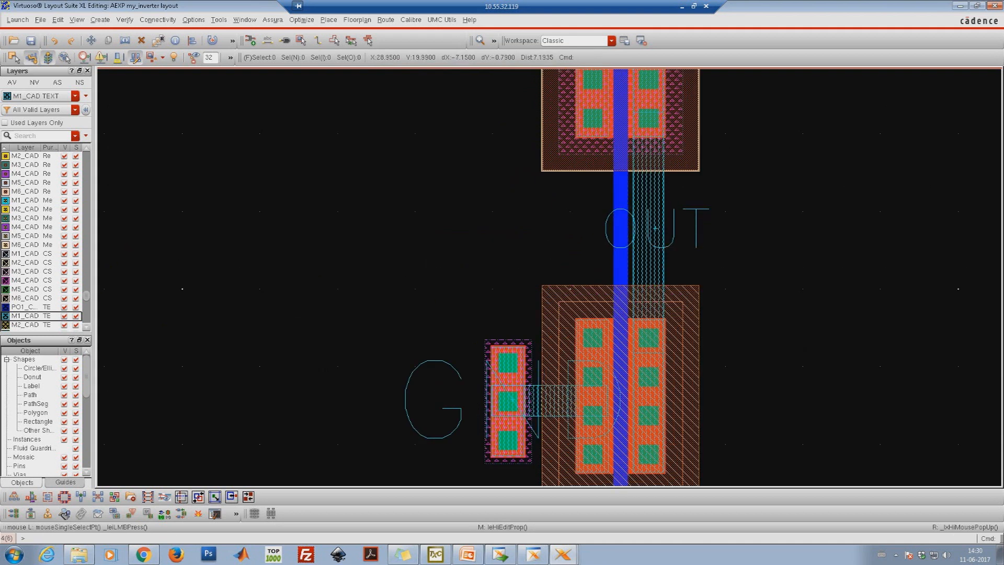
{"action": "left_click", "coordinate": [24, 307]}
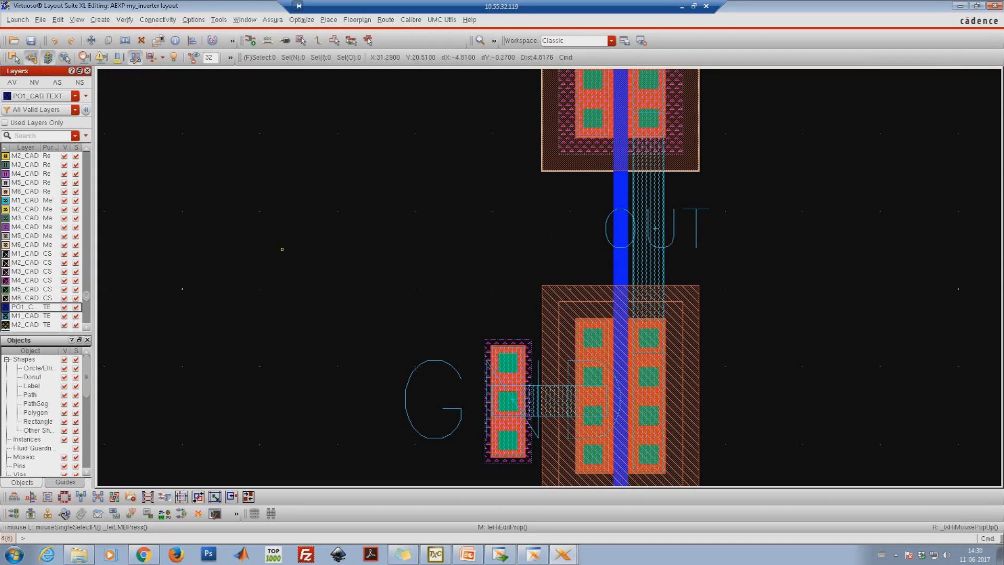
{"action": "key", "text": "l"}
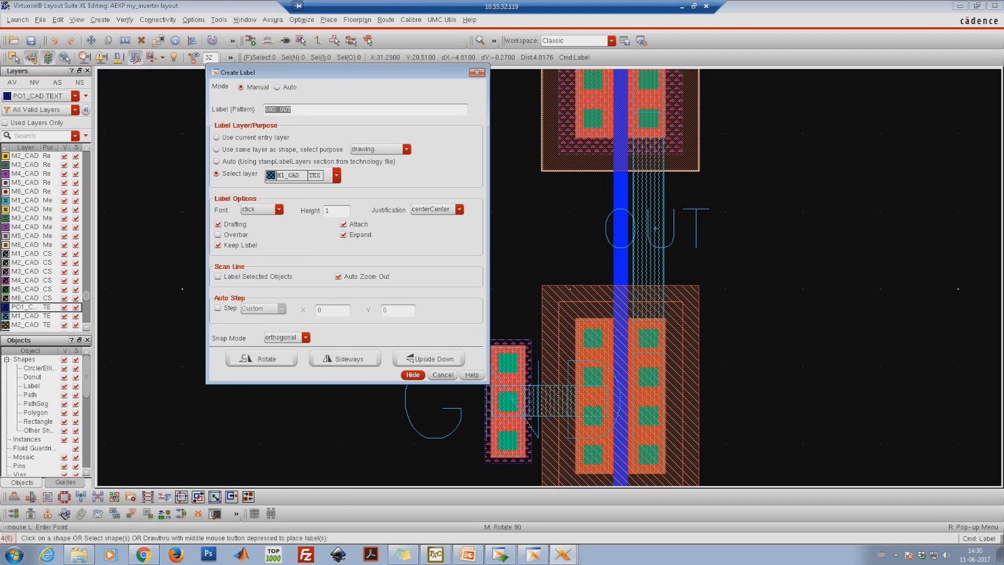
{"action": "left_click", "coordinate": [337, 175]}
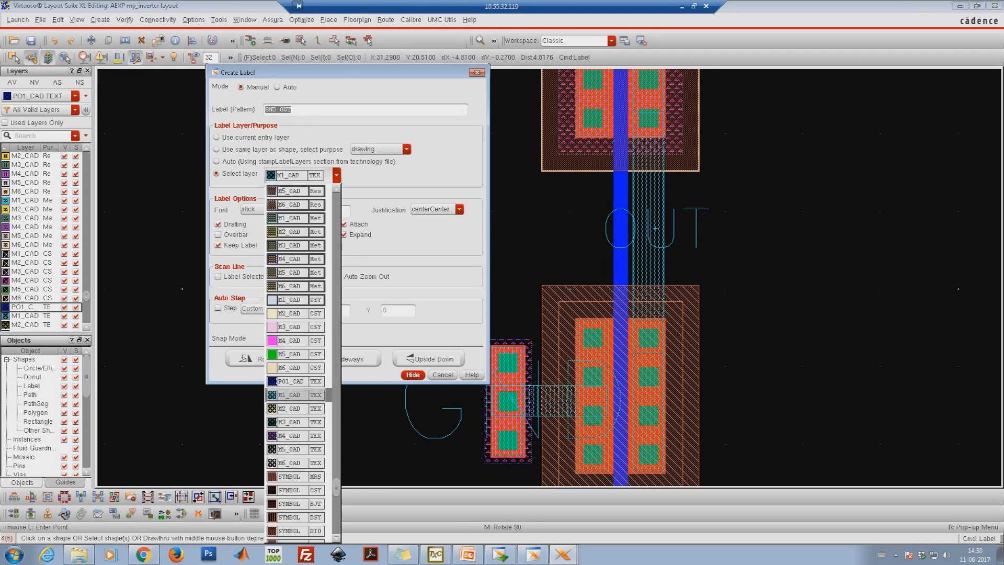
{"action": "left_click", "coordinate": [295, 381]}
Step: Replace the label text with IN and place it on the vertical poly gate strip between the two transistors
{"action": "left_click", "coordinate": [291, 110]}
{"action": "key", "text": "BackSpace"}
{"action": "key", "text": "BackSpace"}
{"action": "key", "text": "BackSpace"}
{"action": "key", "text": "BackSpace"}
{"action": "key", "text": "BackSpace"}
{"action": "key", "text": "BackSpace"}
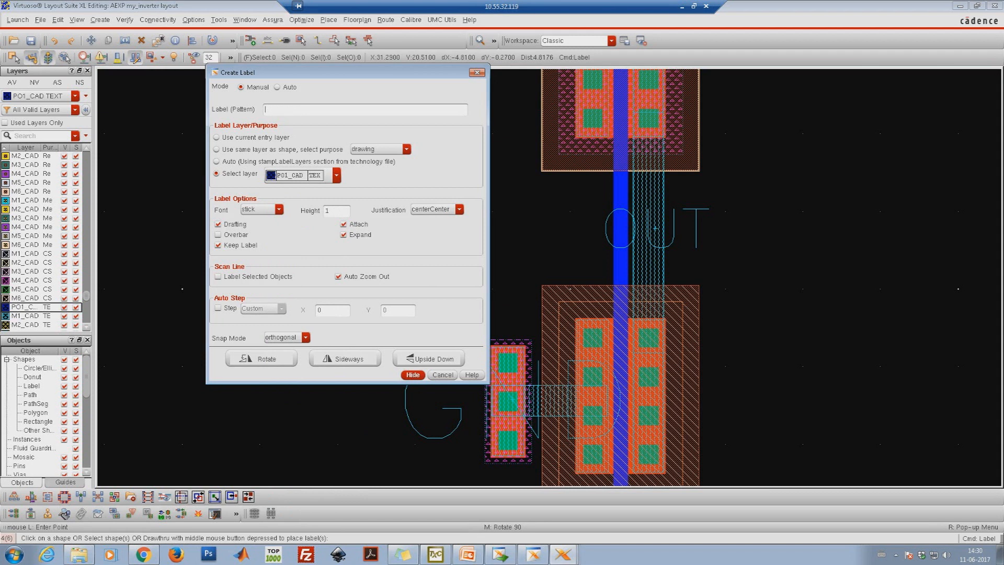
{"action": "type", "text": "IN"}
{"action": "key", "text": "Return"}
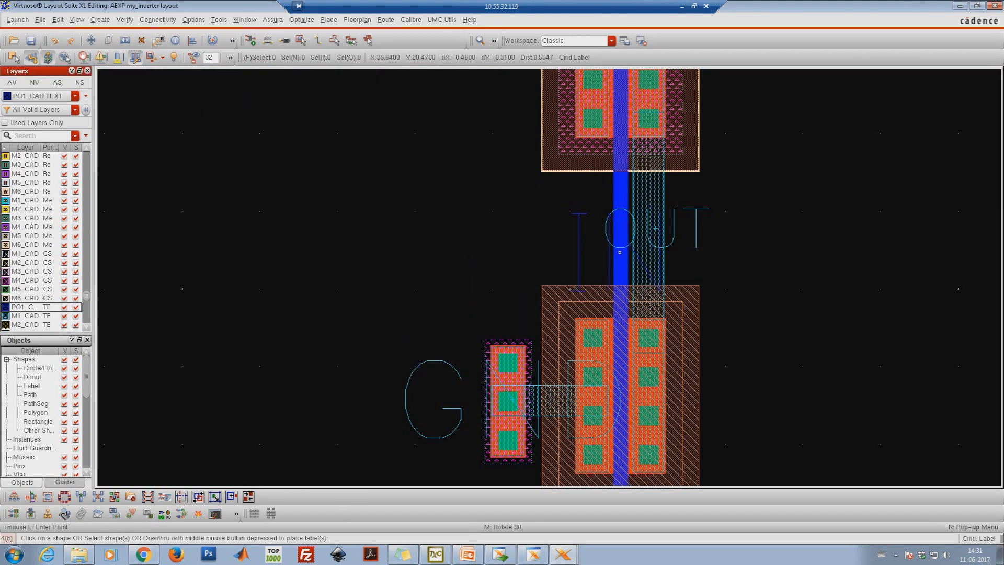
Step: Set the IN label's height to 0.5 in its properties and save the layout
{"action": "left_click", "coordinate": [580, 241]}
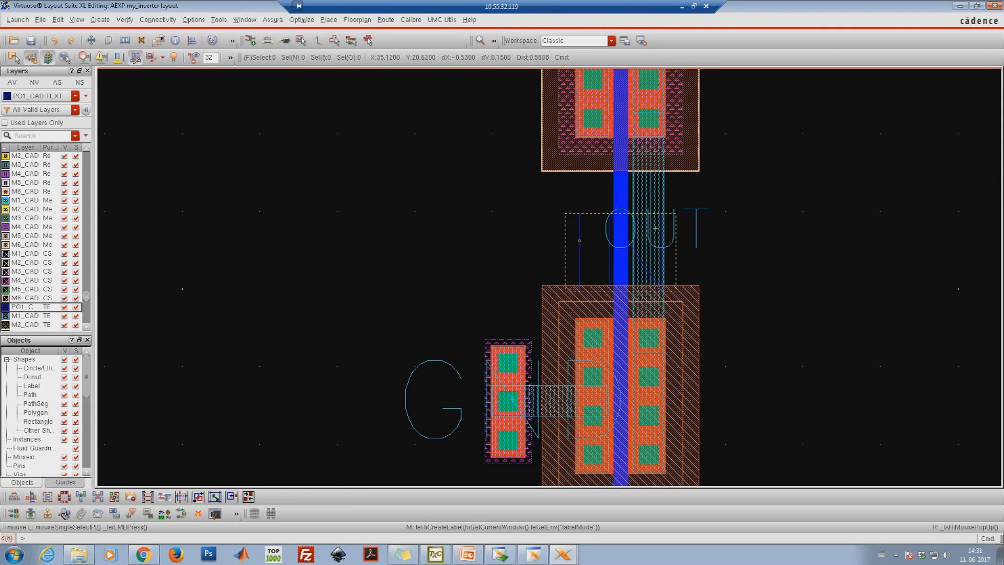
{"action": "key", "text": "q"}
{"action": "left_click", "coordinate": [324, 337]}
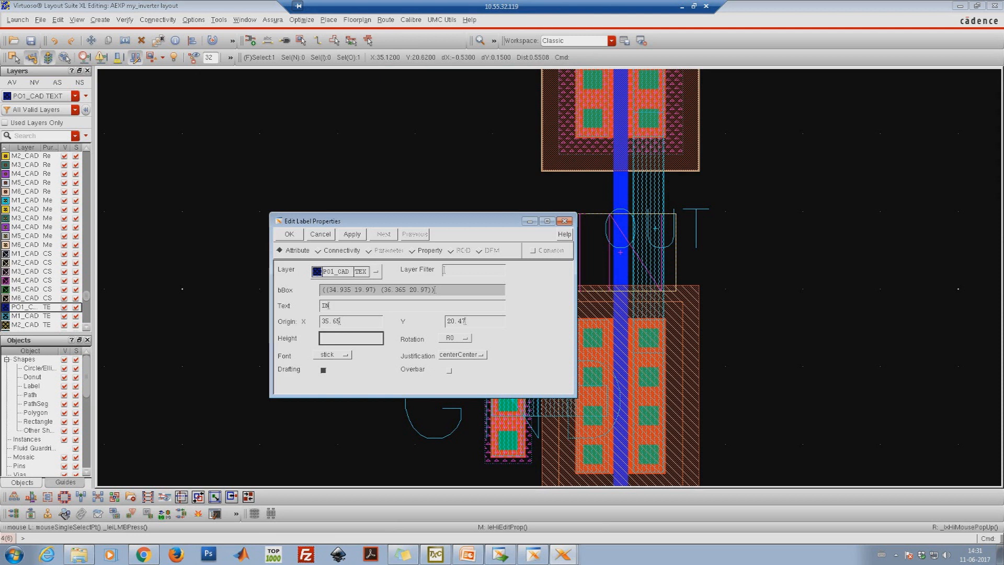
{"action": "key", "text": "Return"}
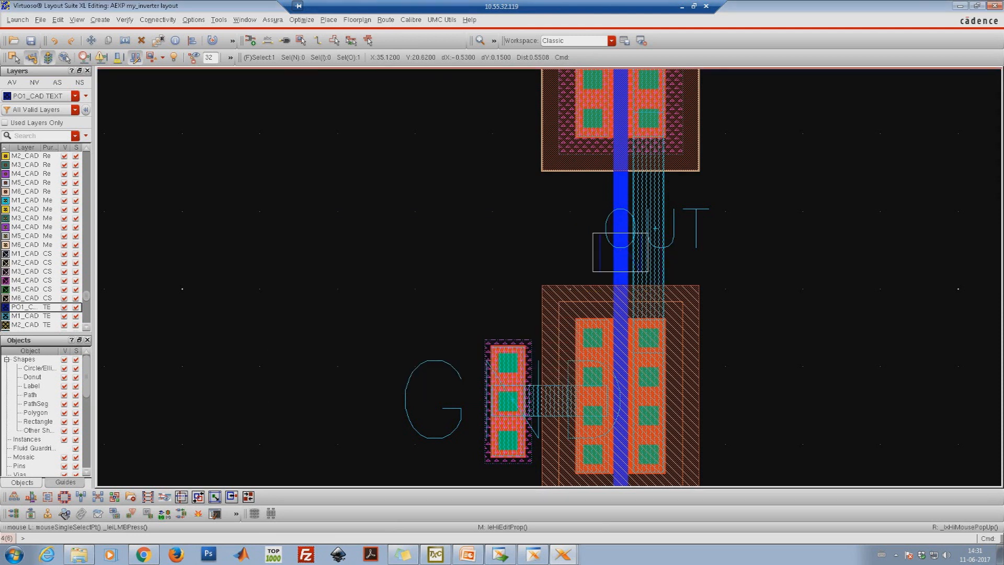
{"action": "left_click", "coordinate": [384, 223]}
{"action": "left_click", "coordinate": [30, 41]}
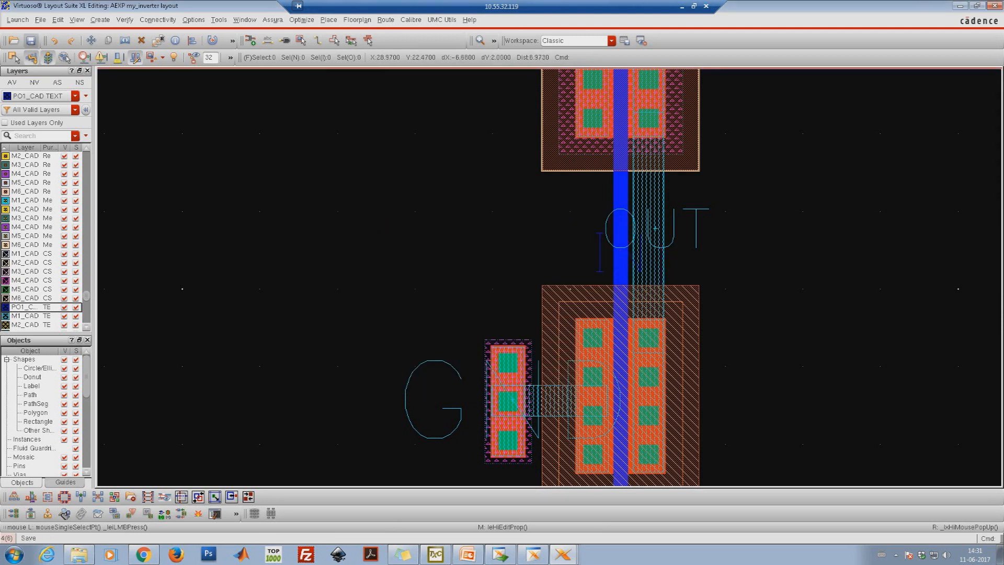
Step: Start Calibre LVS for the my_inverter layout and load the recent lvssetup runset from DRC_SETUP
{"action": "scroll", "coordinate": [353, 227], "scroll_direction": "down", "scroll_amount": 6}
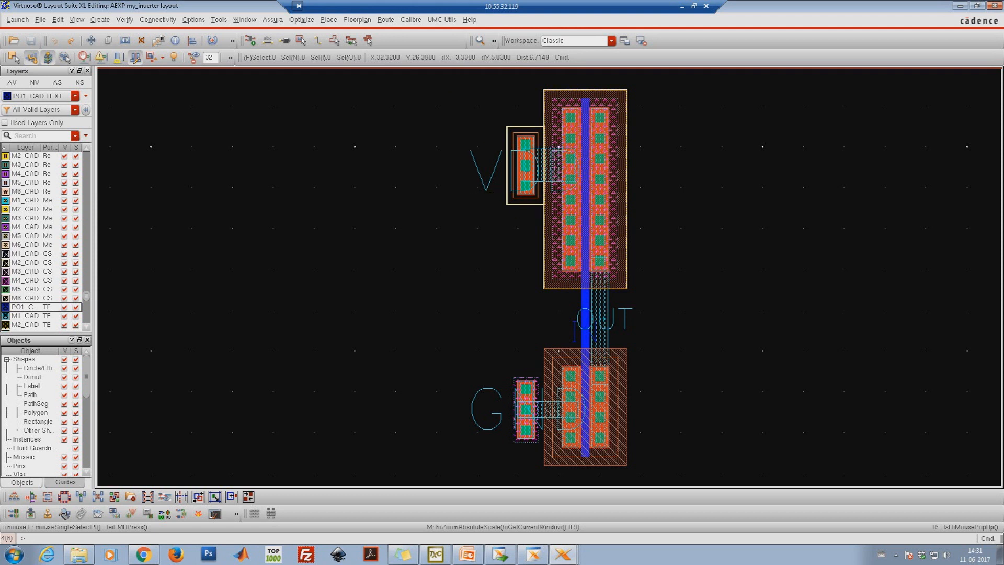
{"action": "left_click", "coordinate": [410, 19]}
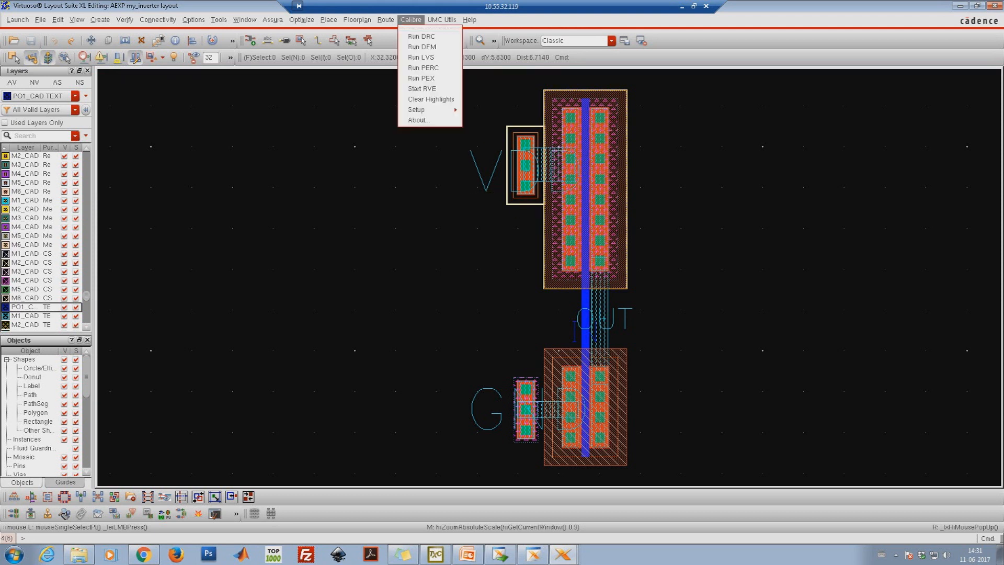
{"action": "left_click", "coordinate": [422, 57]}
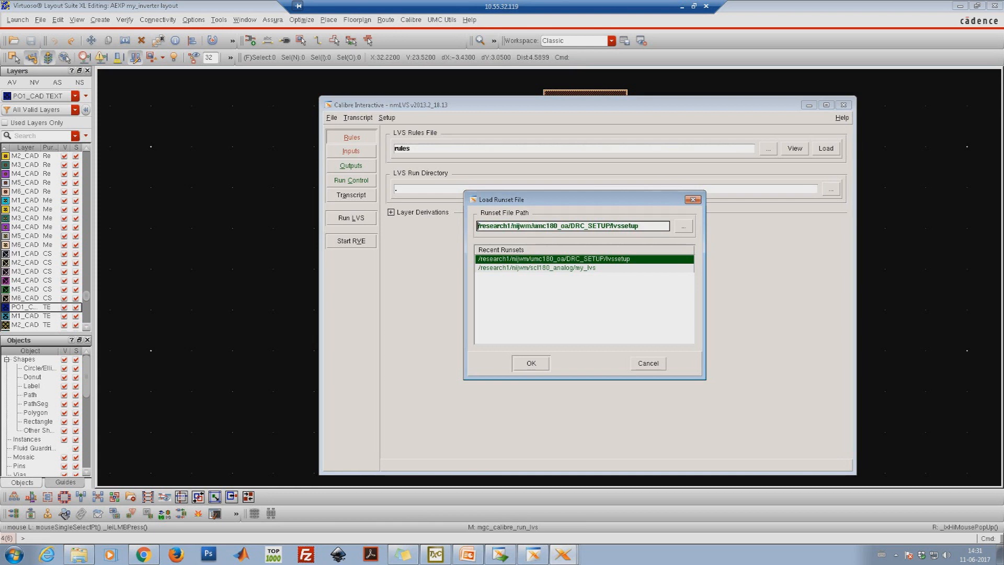
{"action": "key", "text": "Return"}
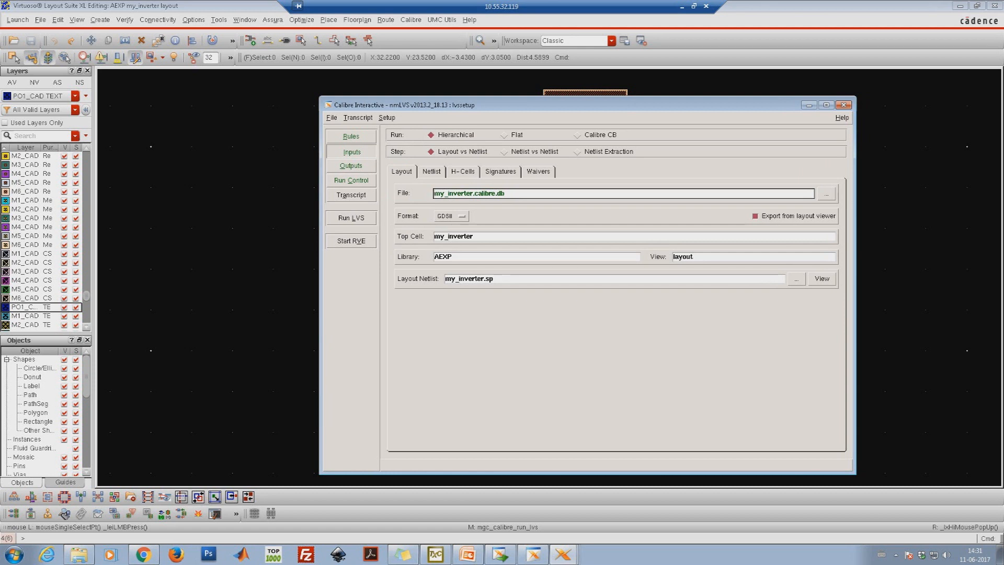
Step: Review the LVS rules file path, run directory, inputs, outputs and run control settings
{"action": "left_click", "coordinate": [352, 136]}
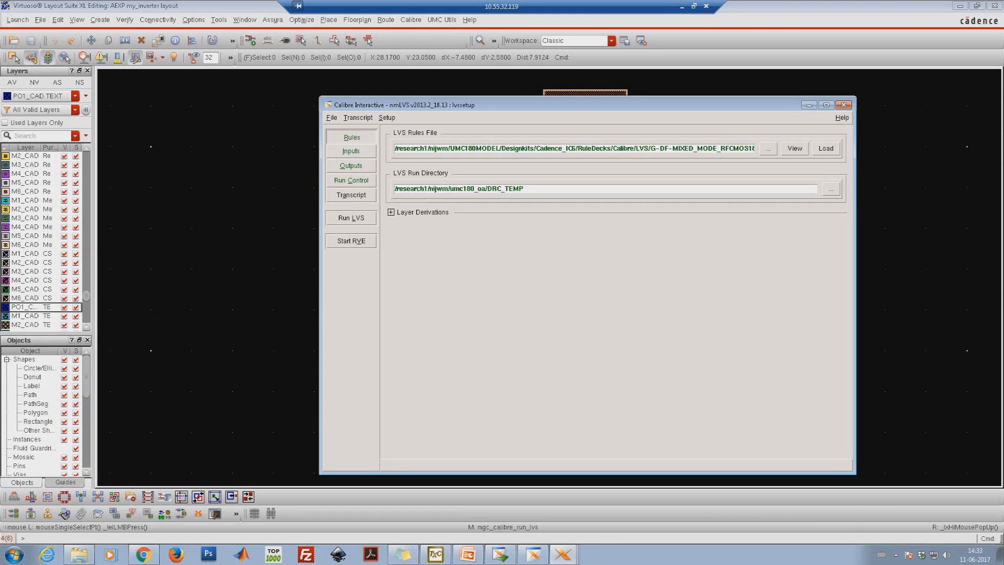
{"action": "left_click", "coordinate": [448, 149]}
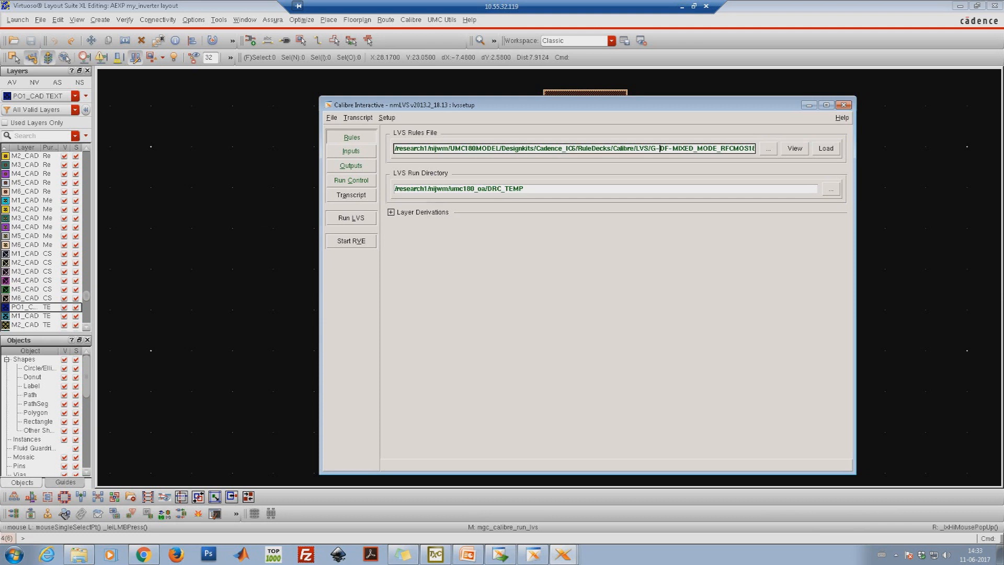
{"action": "key", "text": "End"}
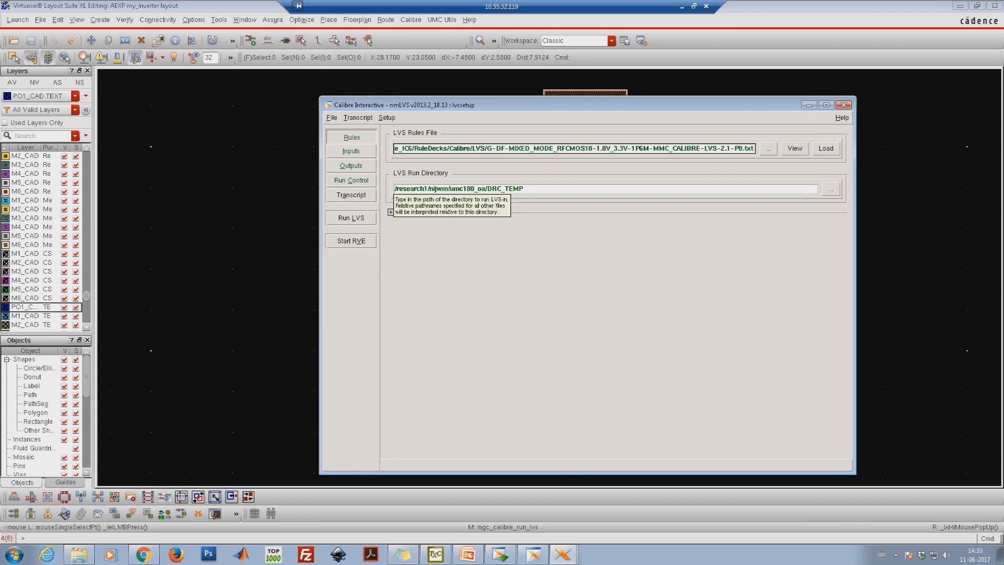
{"action": "left_click", "coordinate": [351, 151]}
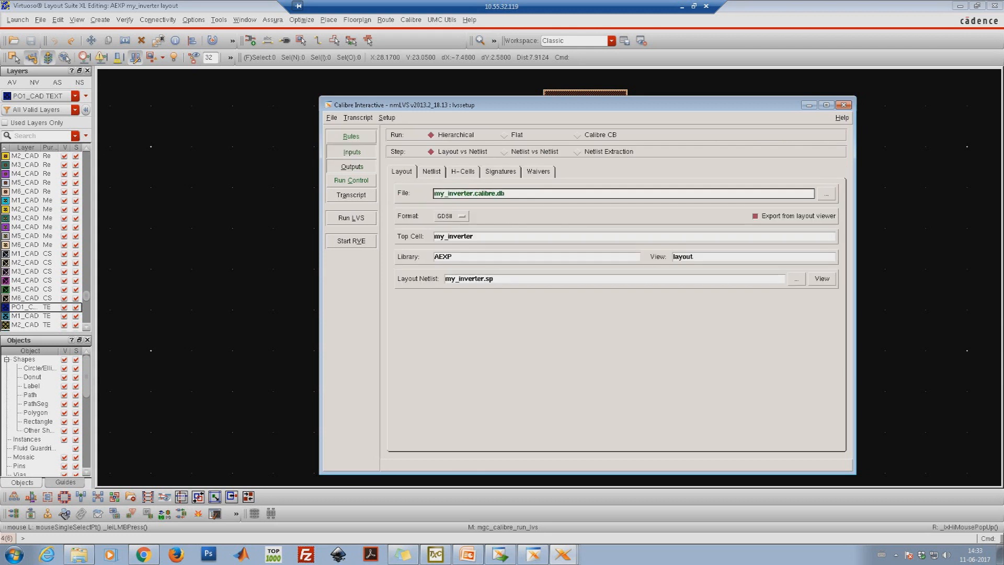
{"action": "left_click", "coordinate": [351, 165]}
{"action": "left_click", "coordinate": [352, 180]}
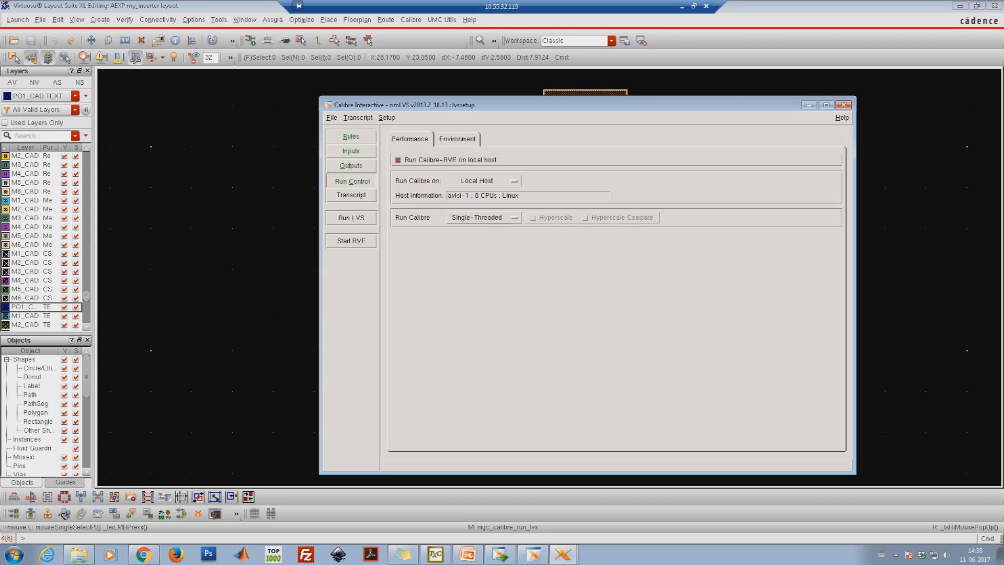
Step: Try to run LVS, agreeing to save the modified my_inverter schematic before export
{"action": "left_click", "coordinate": [351, 218]}
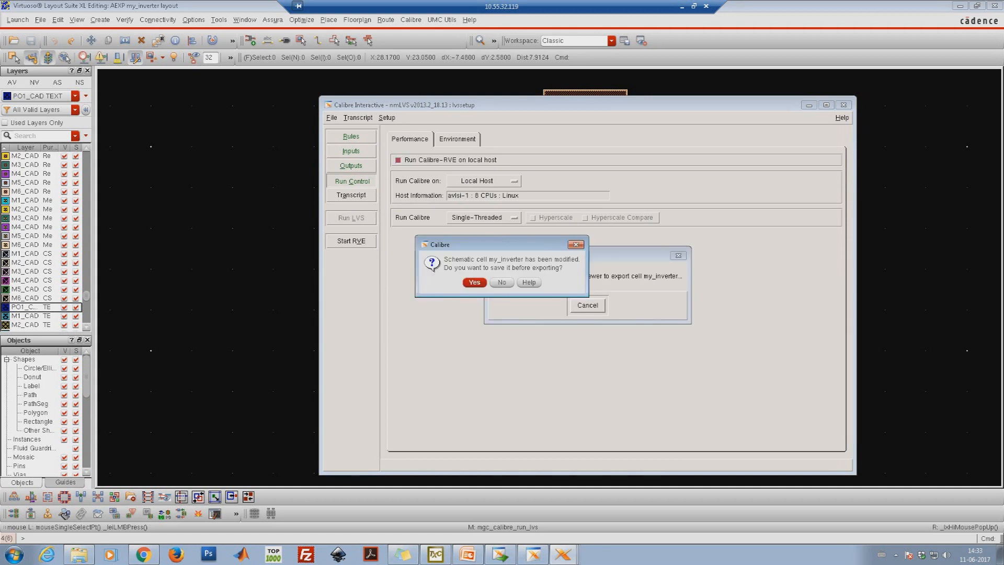
{"action": "key", "text": "Return"}
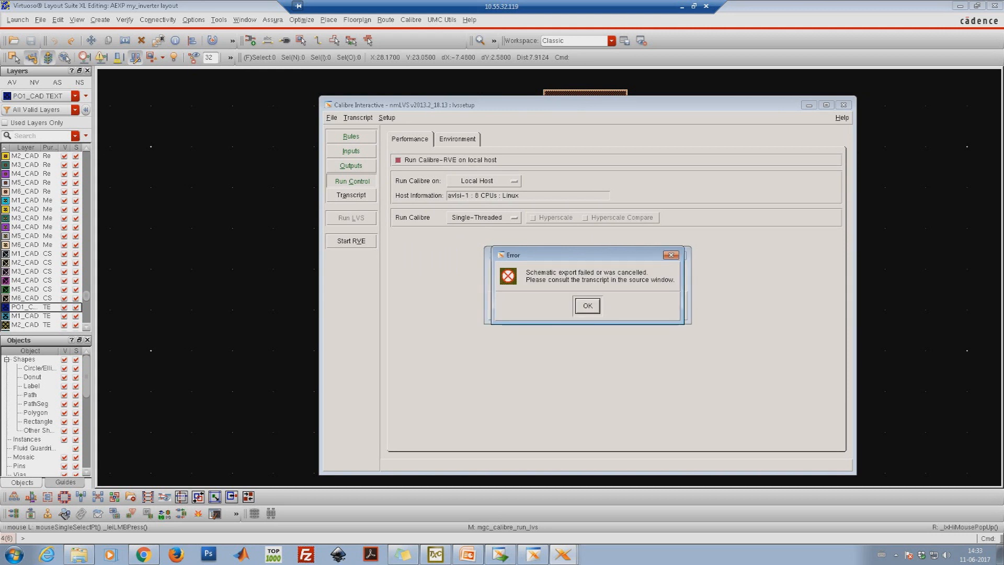
{"action": "key", "text": "Return"}
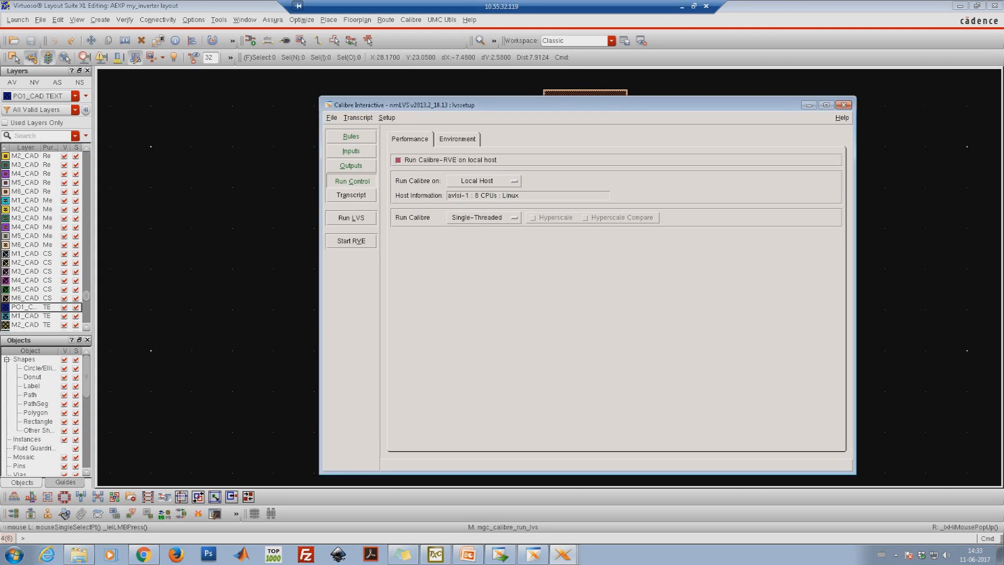
Step: Bring up the my_inverter schematic and check and save it
{"action": "left_click", "coordinate": [562, 554]}
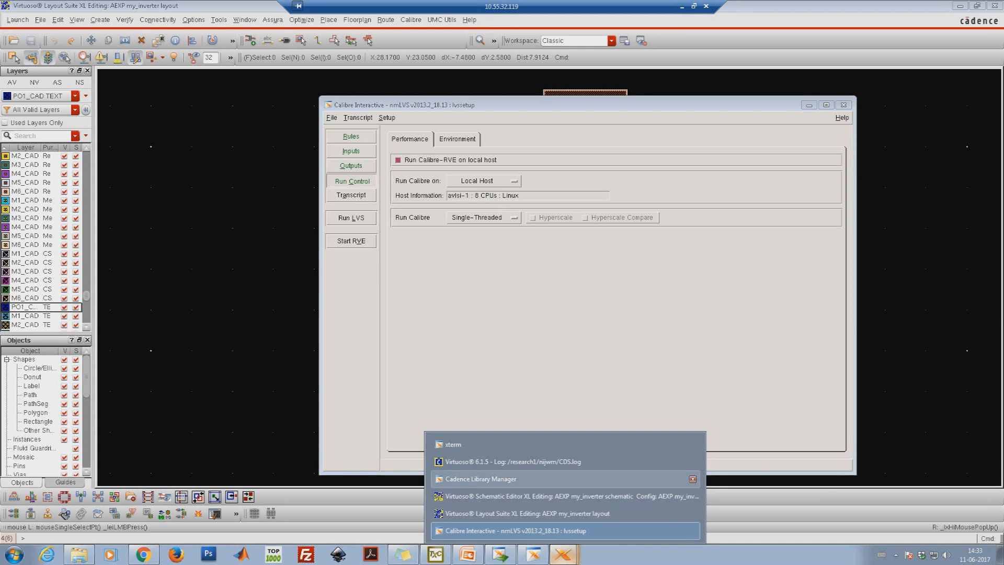
{"action": "left_click", "coordinate": [523, 496]}
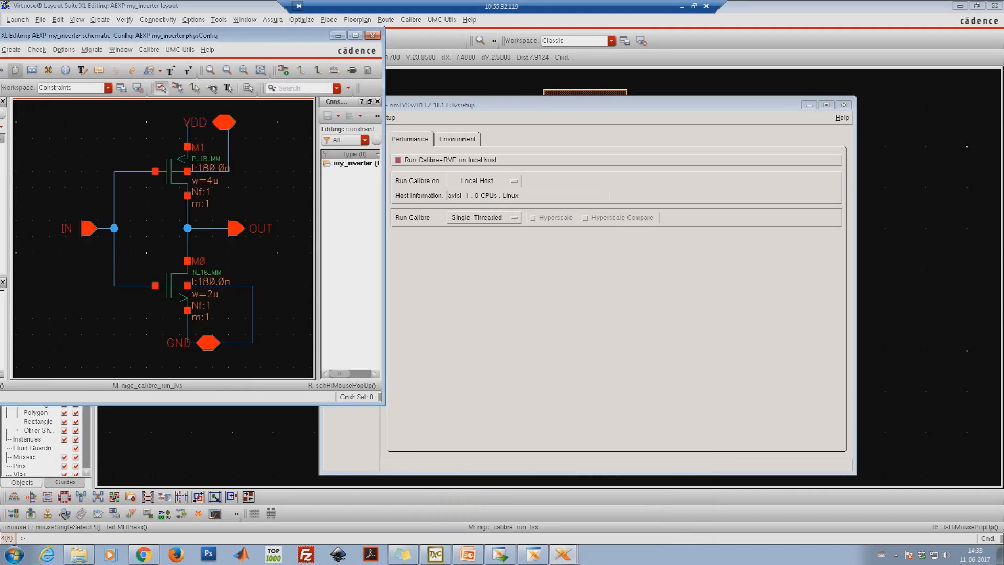
{"action": "left_click_drag", "start_coordinate": [105, 35], "coordinate": [190, 52]}
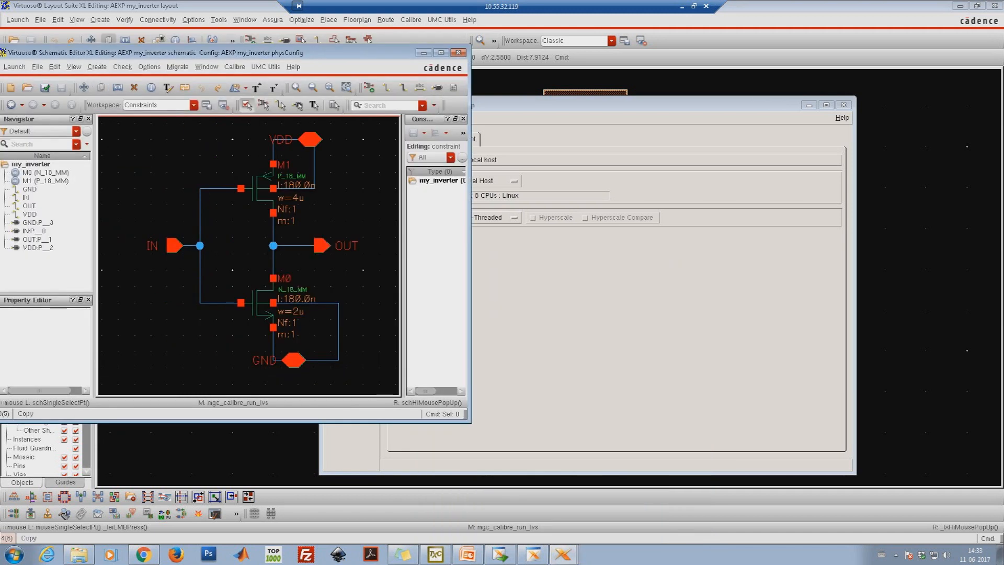
{"action": "left_click", "coordinate": [45, 88]}
Step: Run LVS again and review the my_inverter comparison results against the schematic
{"action": "left_click", "coordinate": [351, 218]}
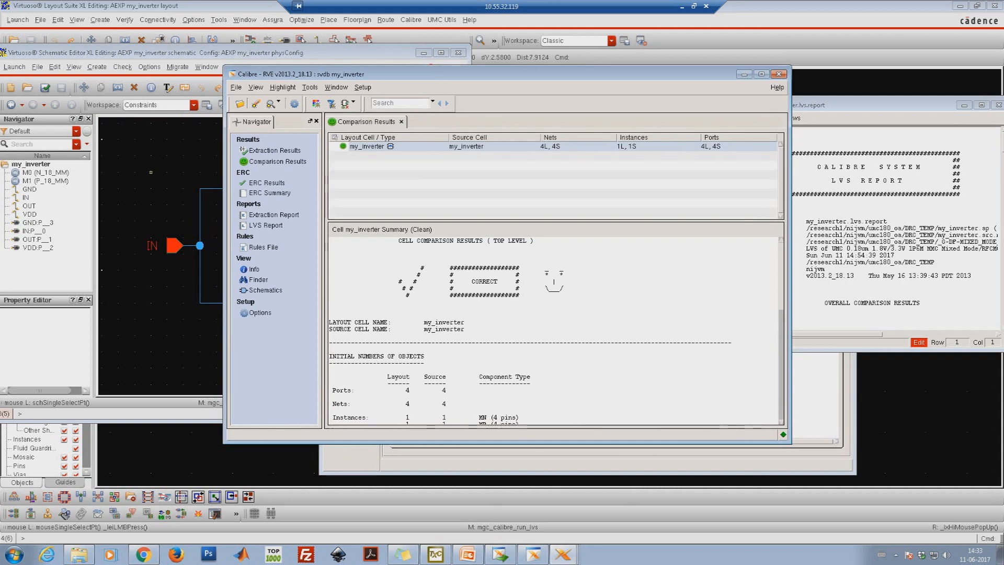
{"action": "left_click", "coordinate": [212, 286]}
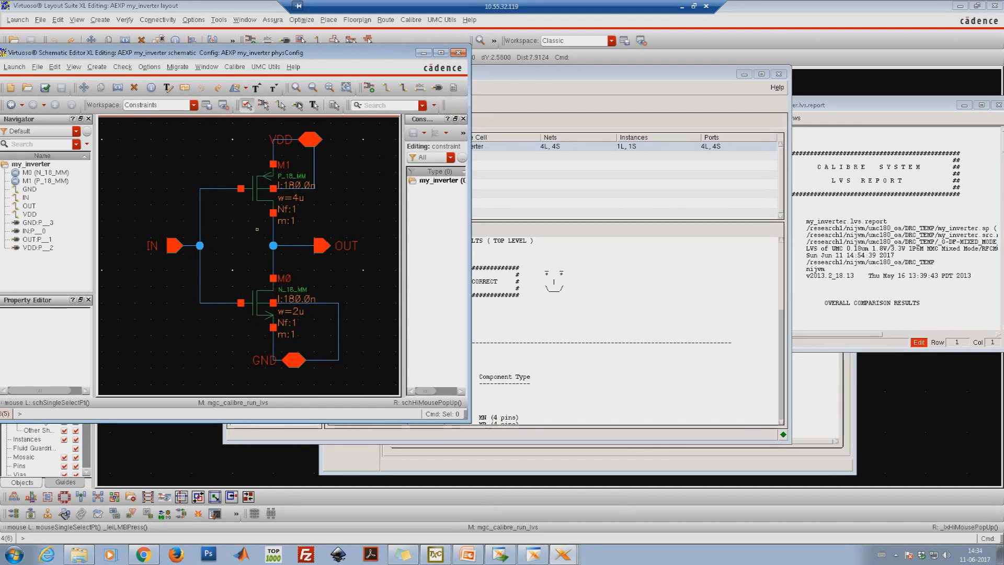
{"action": "left_click", "coordinate": [576, 314]}
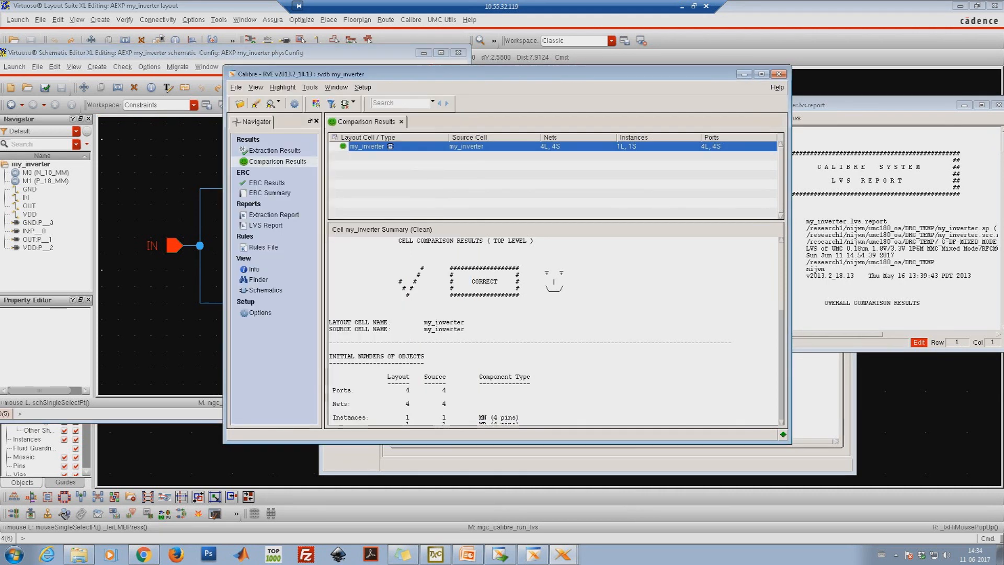
Step: Move the GND substrate contact with its label about 2.08 units left, away from the NMOS source metal, and save the layout
{"action": "left_click", "coordinate": [175, 171]}
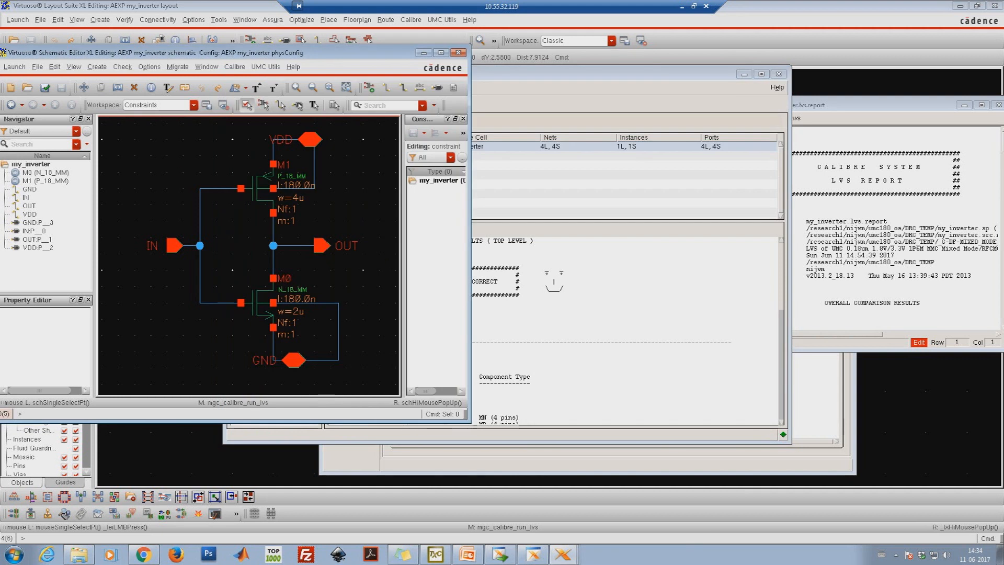
{"action": "left_click", "coordinate": [911, 400]}
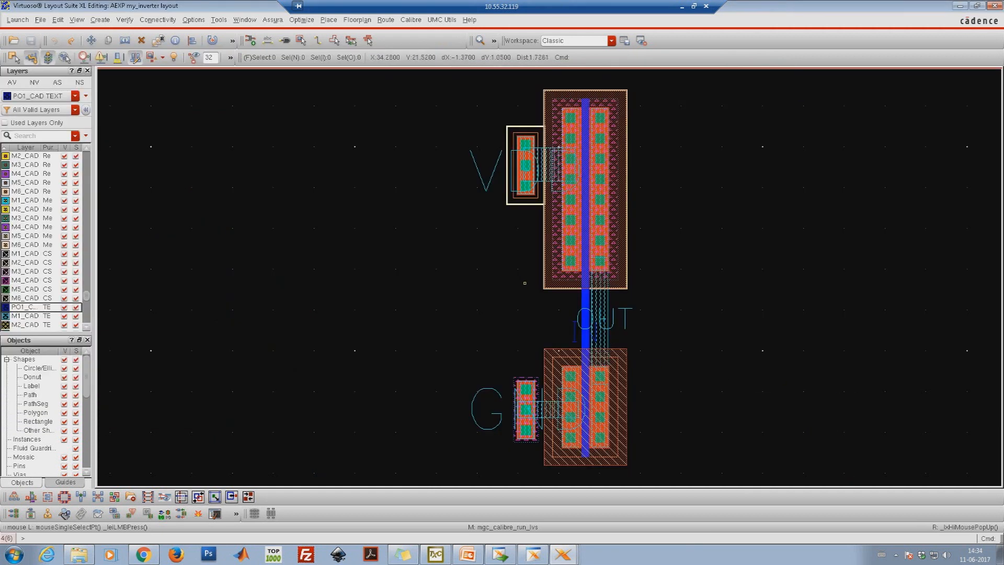
{"action": "right_click_drag", "start_coordinate": [533, 250], "coordinate": [657, 365]}
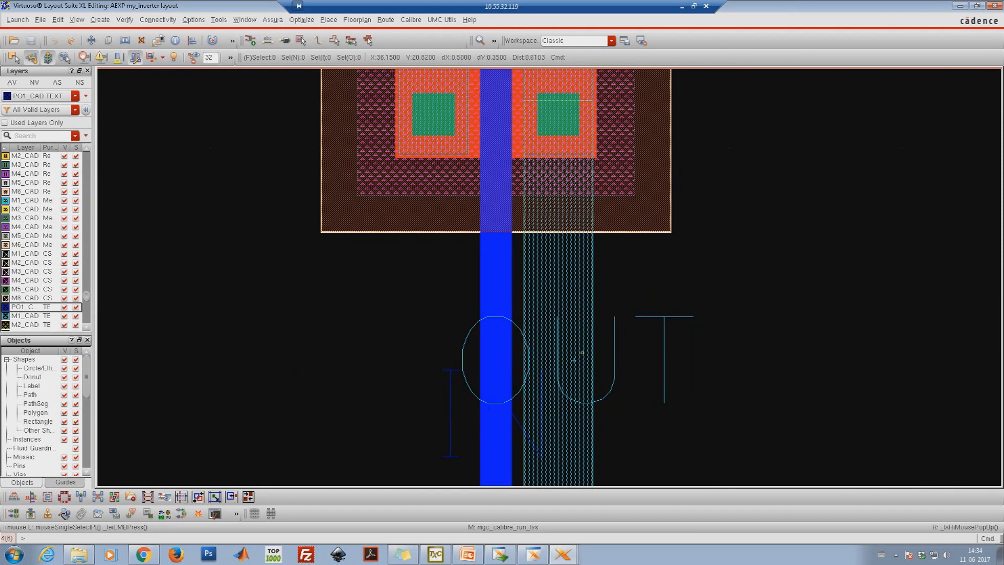
{"action": "key", "text": "f"}
{"action": "key", "text": "z"}
{"action": "left_click", "coordinate": [468, 343]}
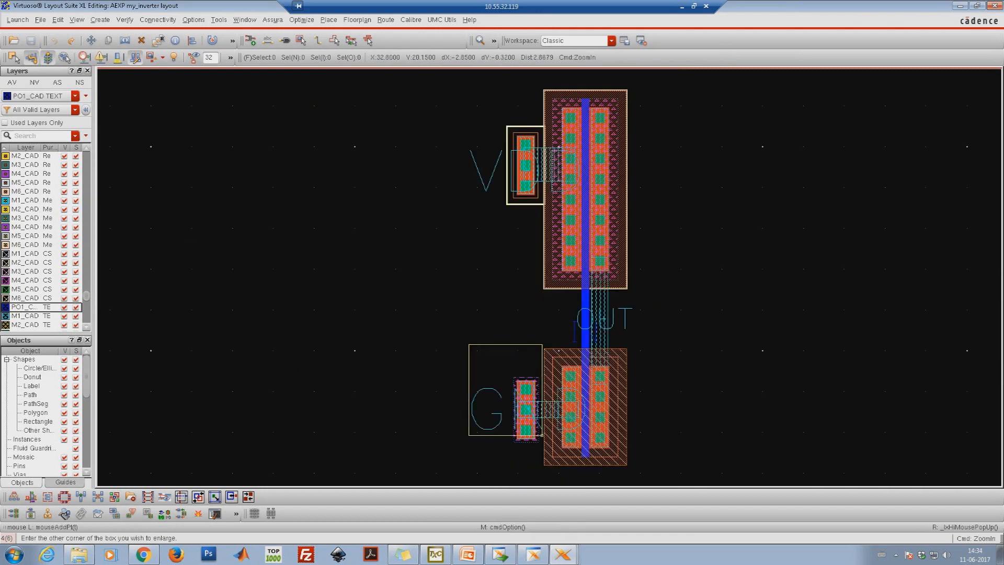
{"action": "left_click", "coordinate": [497, 455]}
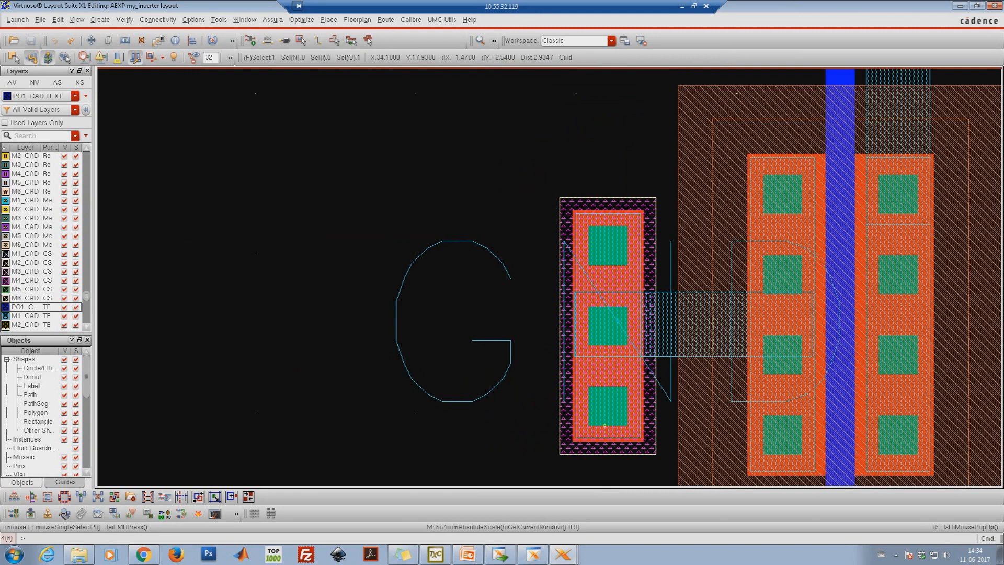
{"action": "key", "text": "m"}
{"action": "left_click", "coordinate": [617, 320]}
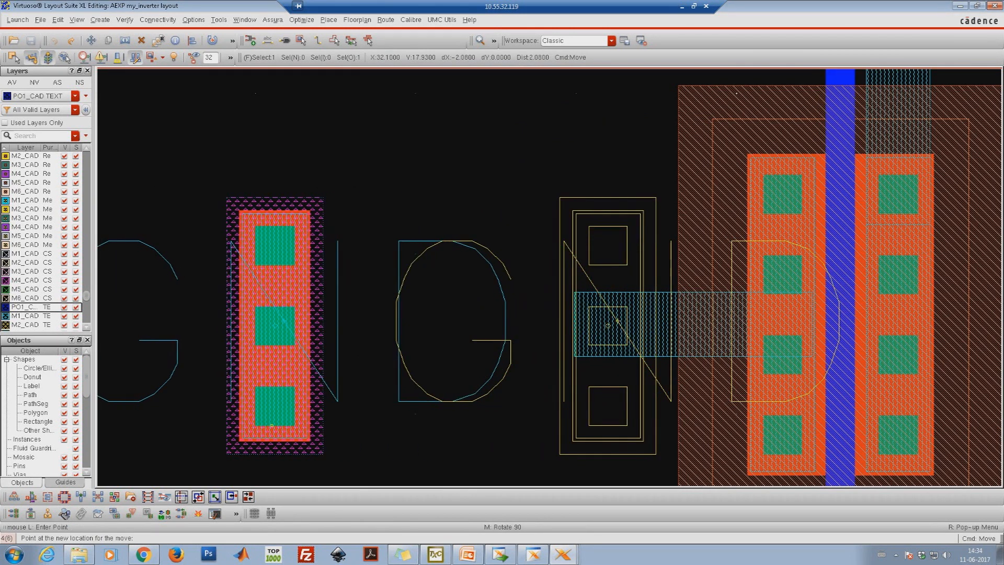
{"action": "left_click", "coordinate": [284, 320]}
{"action": "key", "text": "f"}
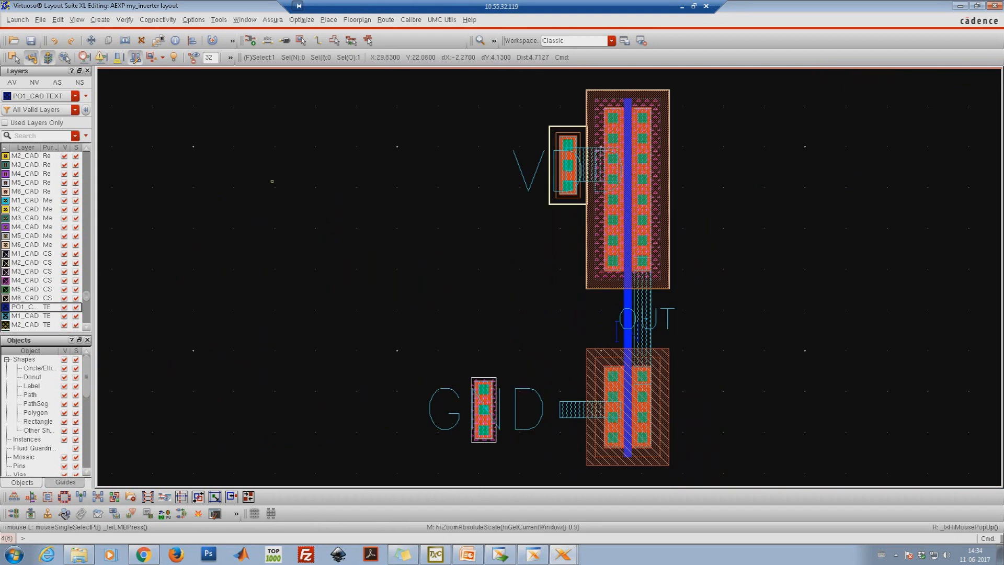
{"action": "left_click", "coordinate": [31, 40]}
Step: Run LVS on the altered layout, agreeing to overwrite the source netlist my_inverter.src.net
{"action": "left_click", "coordinate": [563, 555]}
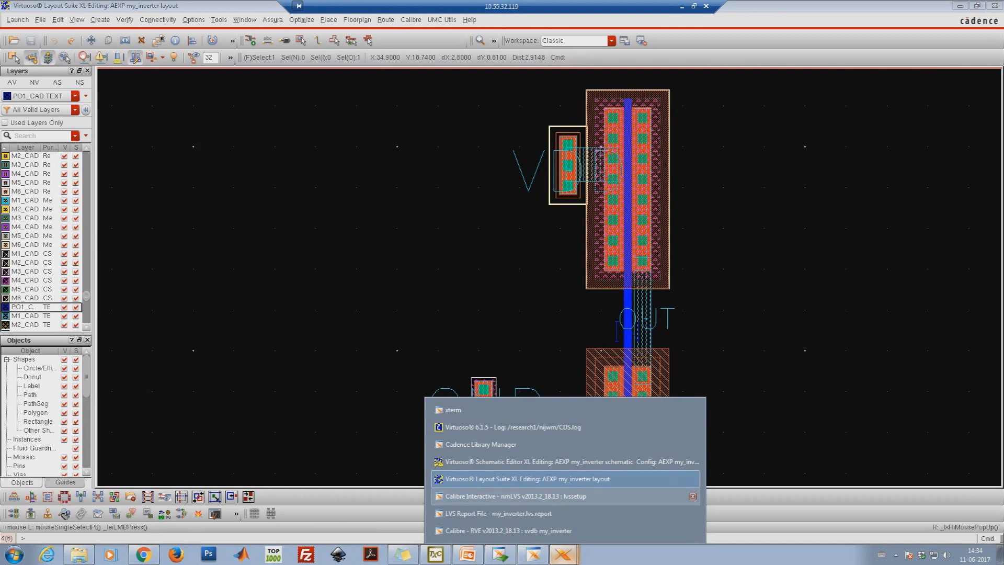
{"action": "left_click", "coordinate": [515, 496]}
{"action": "key", "text": "alt+l"}
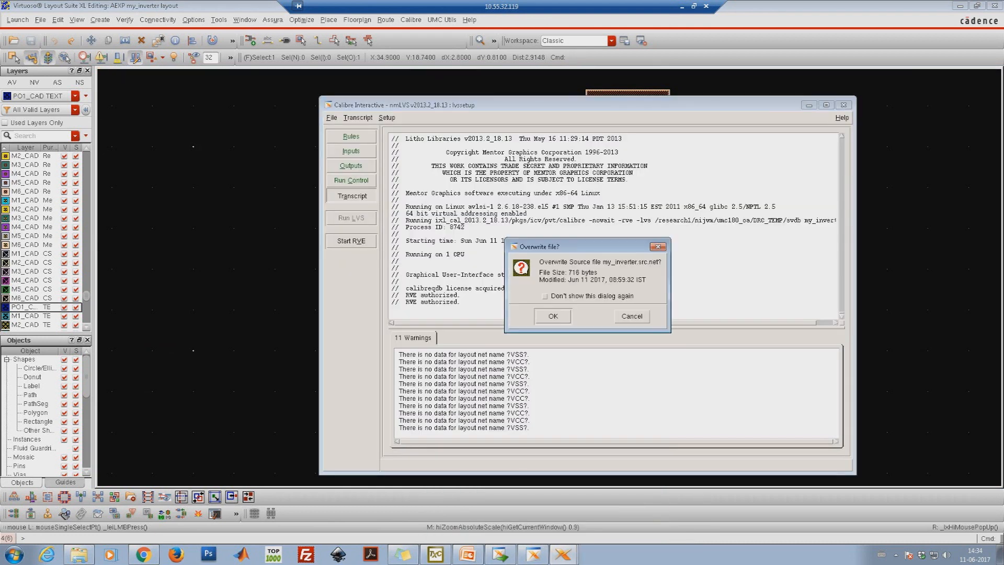
{"action": "key", "text": "Return"}
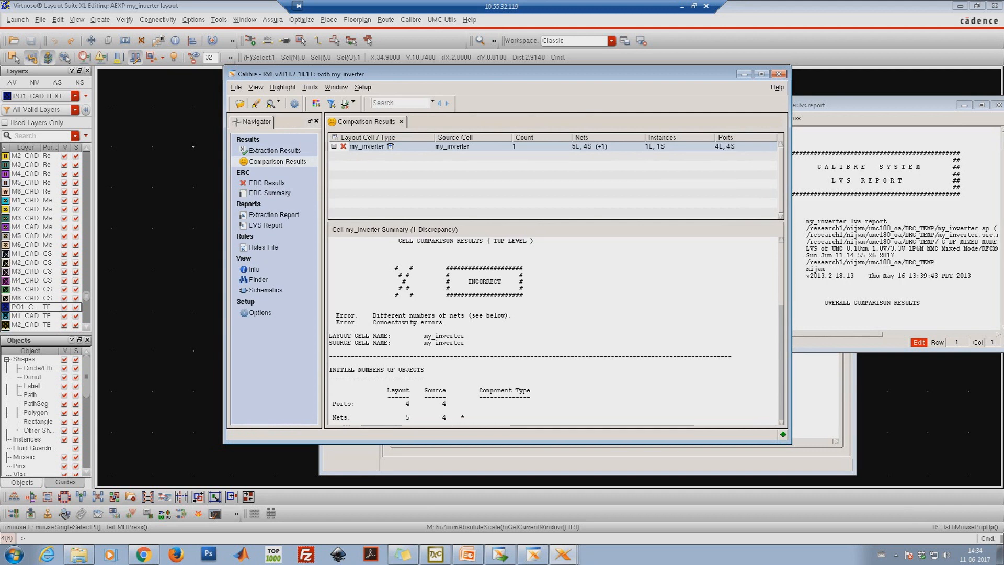
Step: Examine the my_inverter incorrect-net discrepancy and trace the GND net in the layout netlist schematic
{"action": "double_click", "coordinate": [367, 147]}
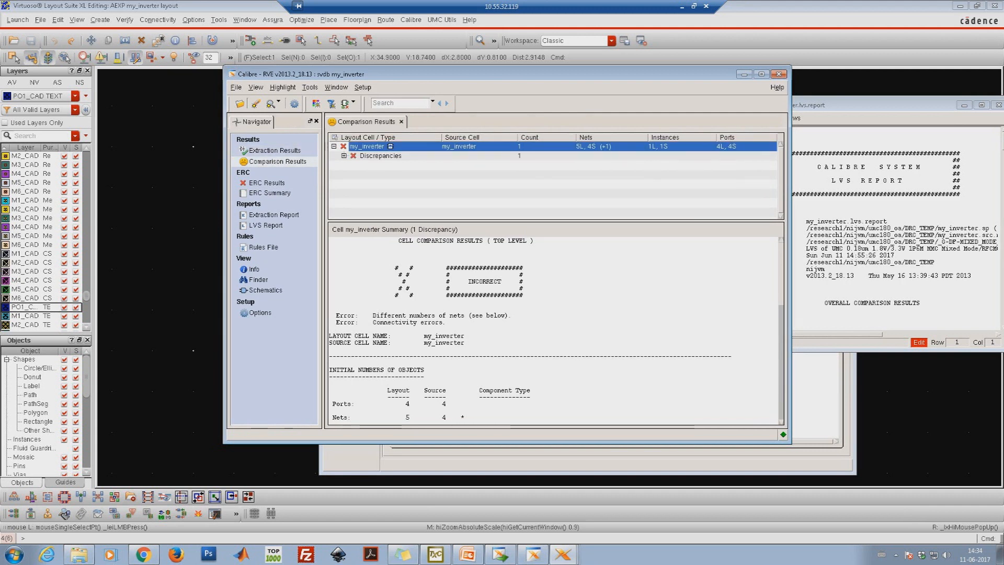
{"action": "double_click", "coordinate": [380, 156]}
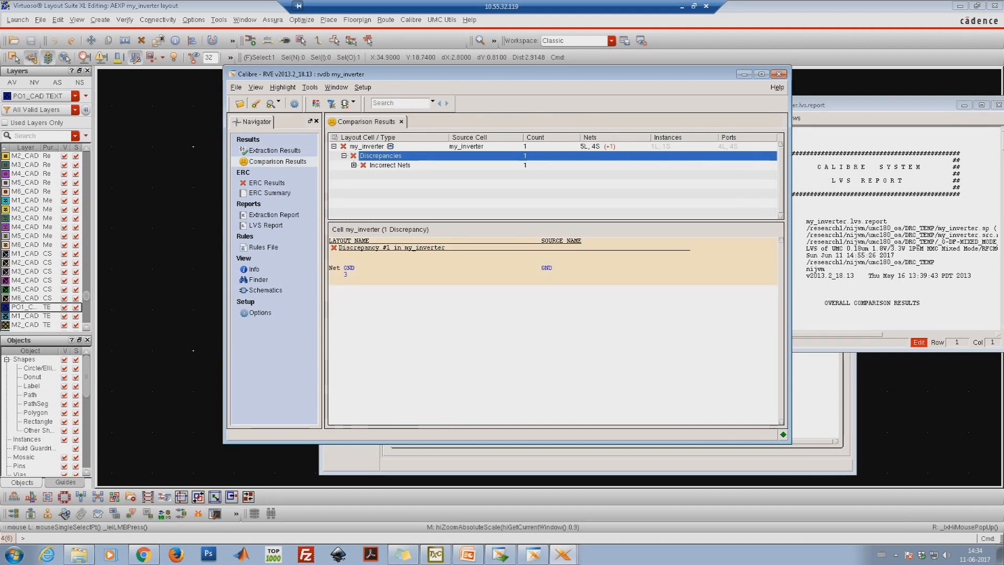
{"action": "double_click", "coordinate": [389, 165]}
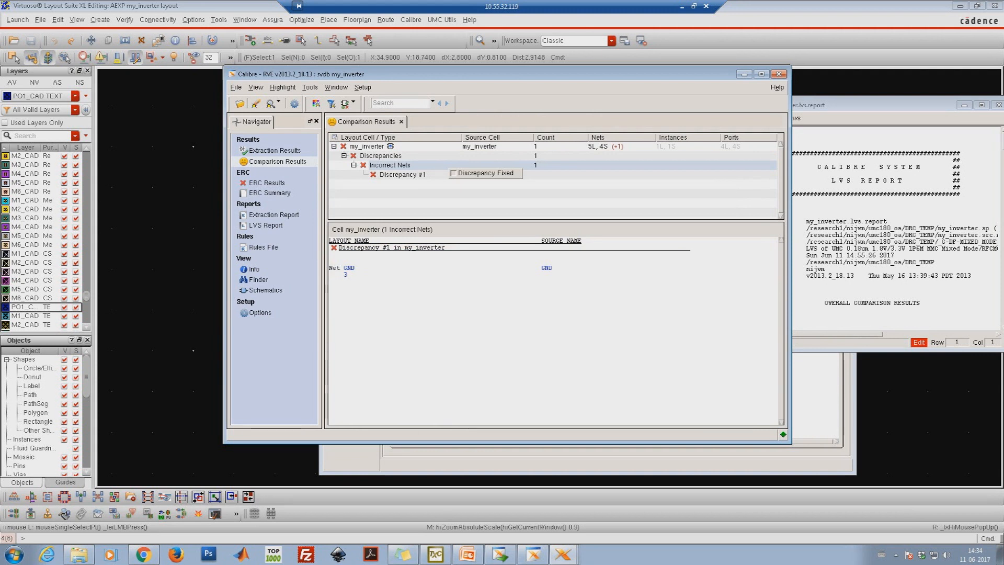
{"action": "left_click", "coordinate": [350, 274]}
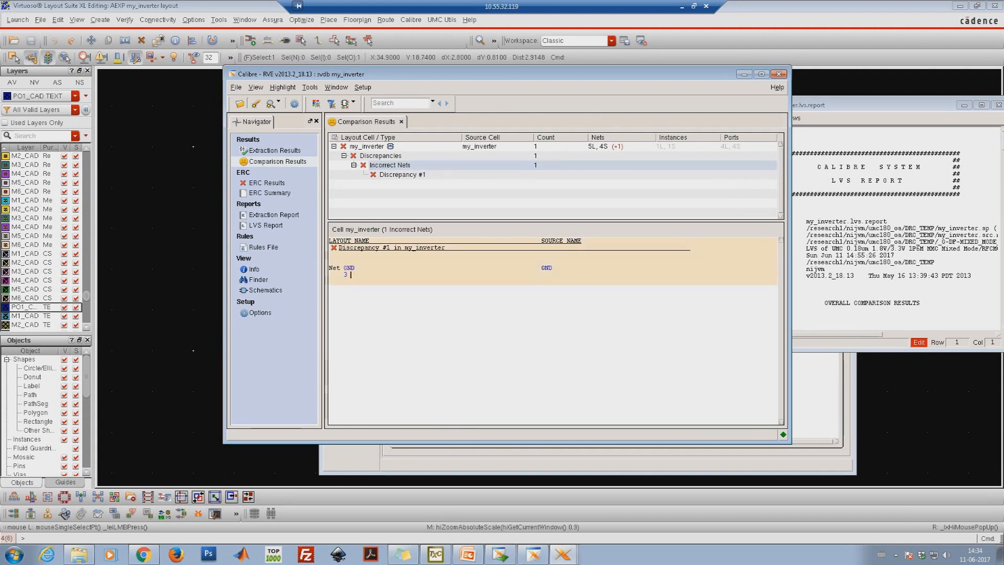
{"action": "right_click", "coordinate": [388, 268]}
{"action": "left_click", "coordinate": [388, 268]}
{"action": "right_click", "coordinate": [349, 268]}
{"action": "left_click", "coordinate": [373, 290]}
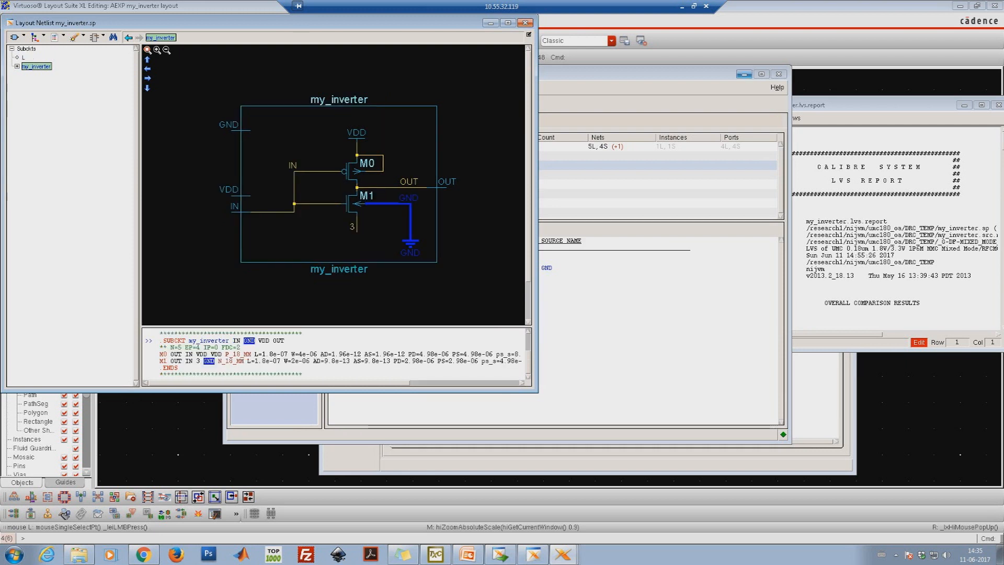
{"action": "left_click", "coordinate": [779, 73]}
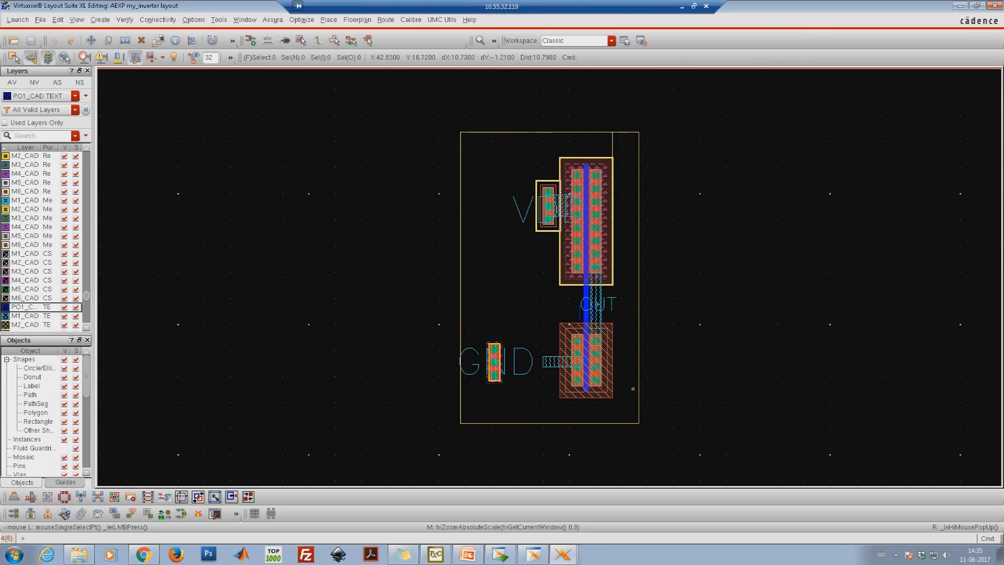
Step: Move the GND substrate contact with its label back onto the NMOS source metal strip and save the layout
{"action": "right_click_drag", "start_coordinate": [321, 184], "coordinate": [565, 349]}
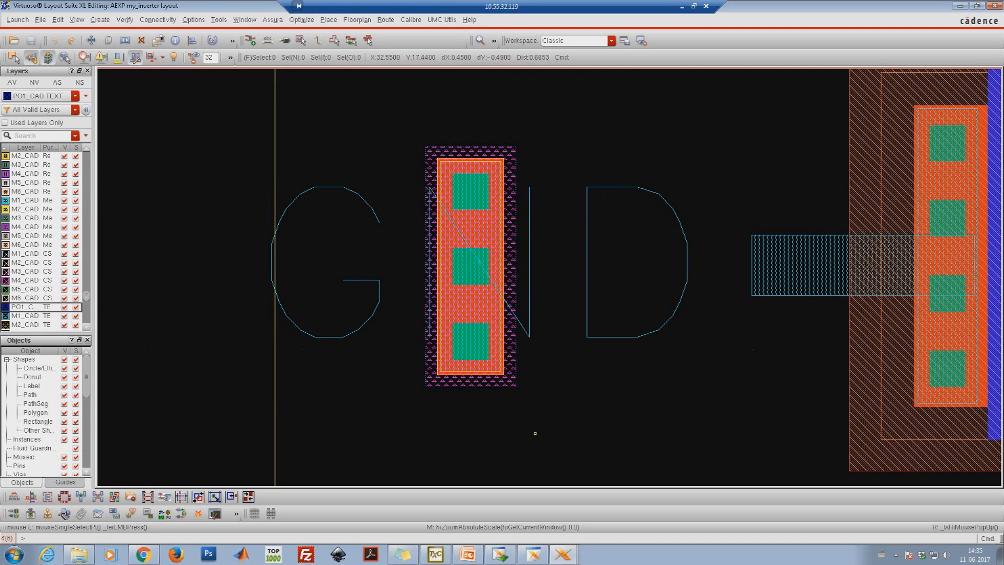
{"action": "left_click", "coordinate": [500, 382]}
{"action": "key", "text": "m"}
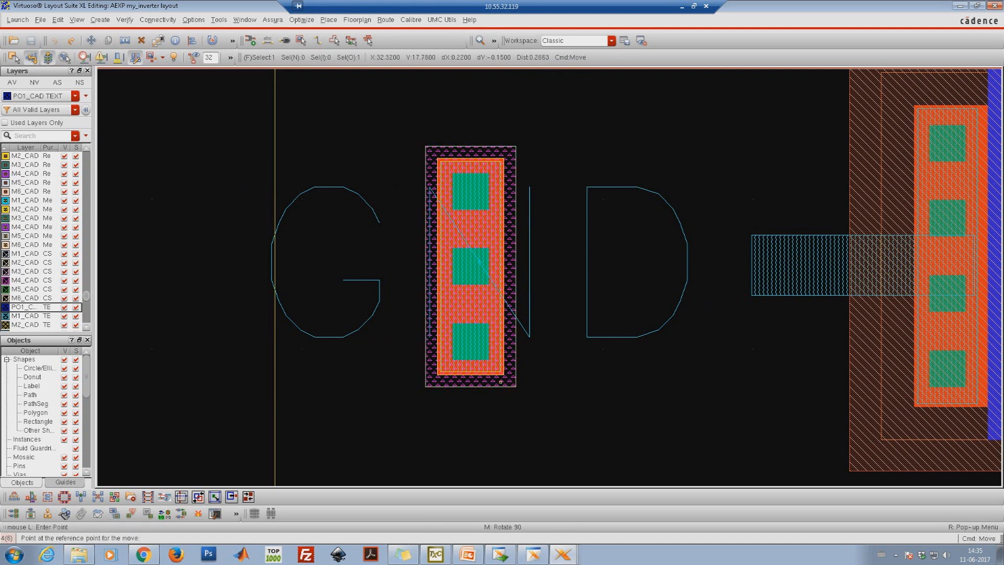
{"action": "left_click", "coordinate": [500, 382]}
{"action": "left_click", "coordinate": [479, 261]}
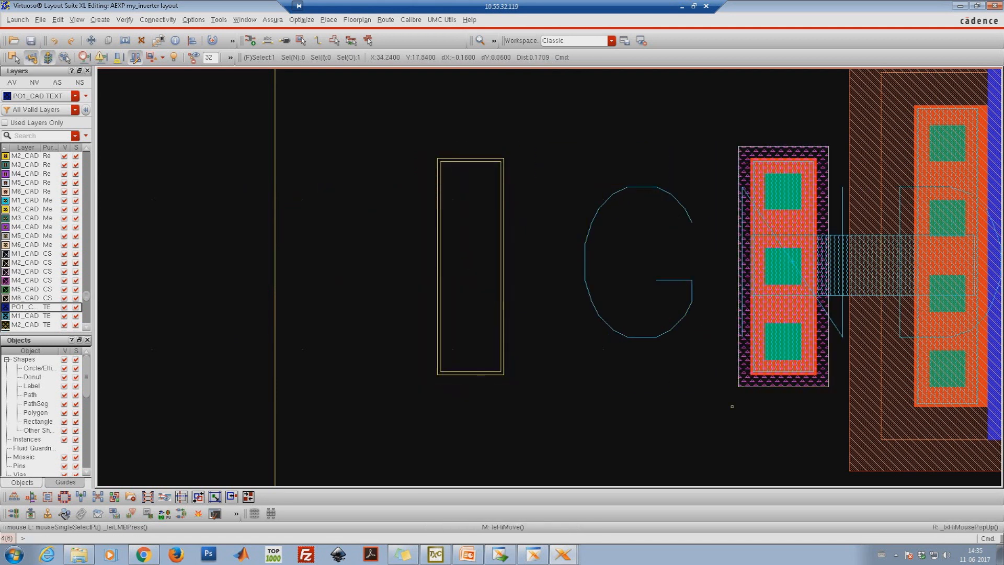
{"action": "key", "text": "f"}
{"action": "key", "text": "F2"}
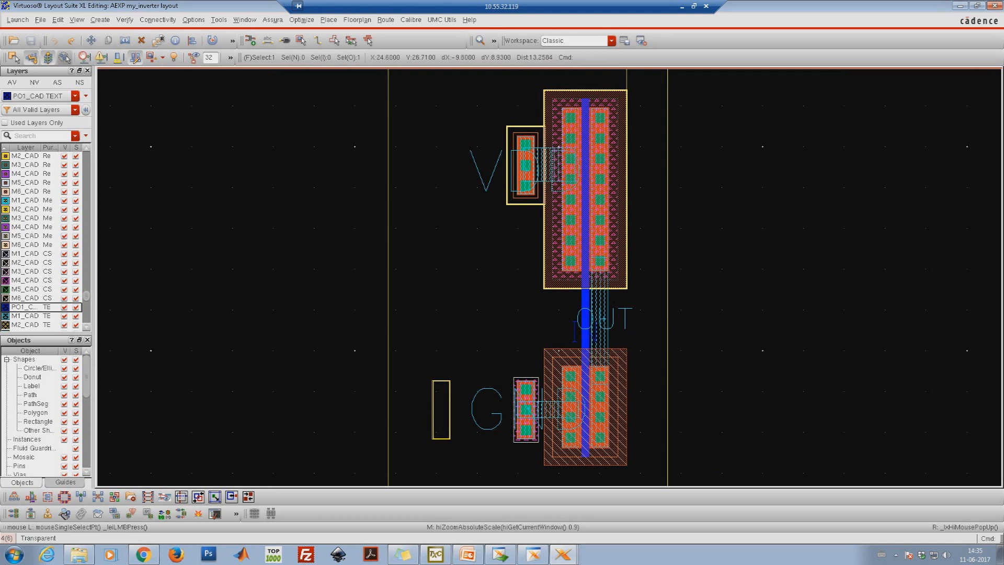
Step: Close the previous LVS results and run LVS again, overwriting the source netlist my_inverter.src.net
{"action": "left_click", "coordinate": [563, 555]}
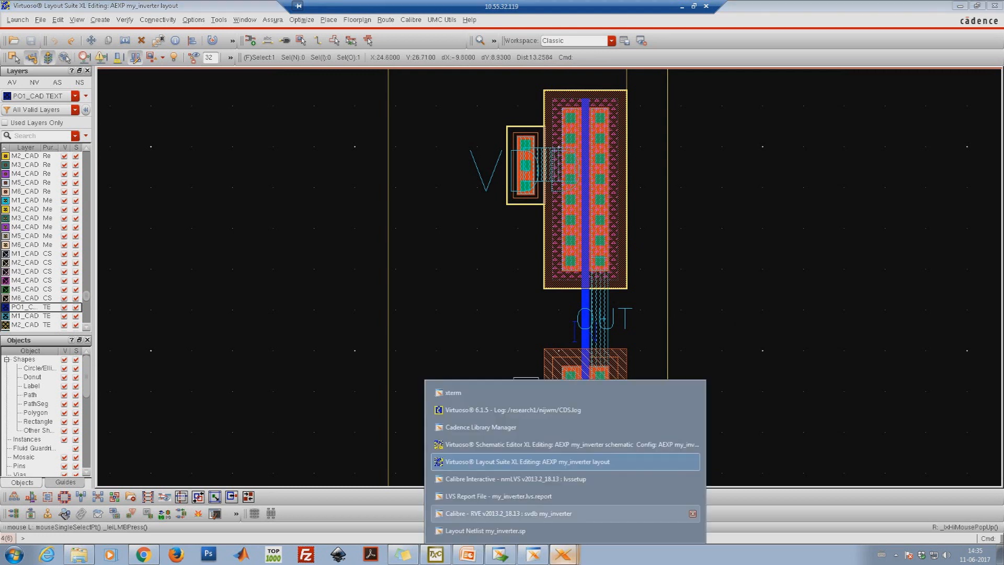
{"action": "left_click", "coordinate": [508, 513]}
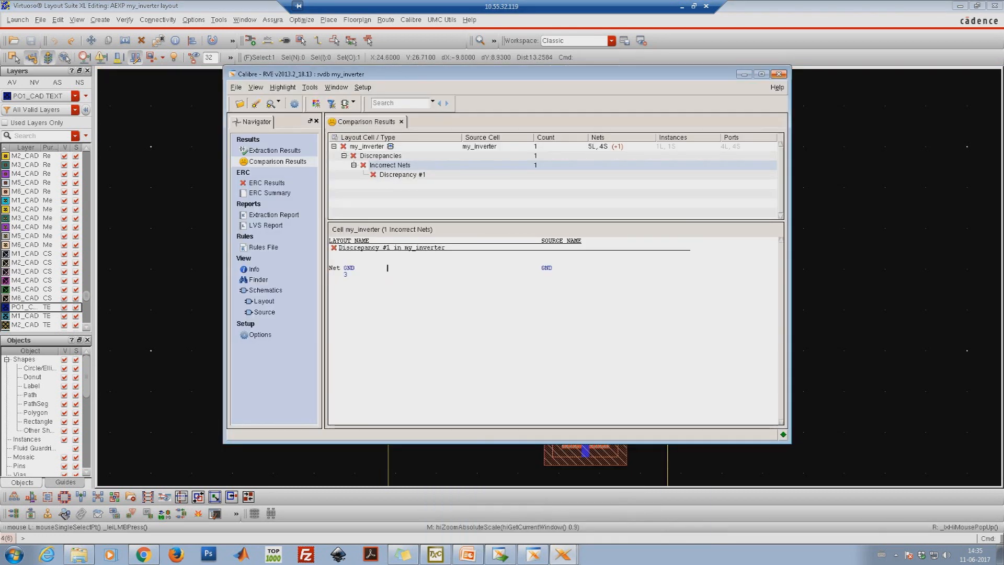
{"action": "left_click", "coordinate": [509, 466]}
{"action": "left_click", "coordinate": [563, 555]}
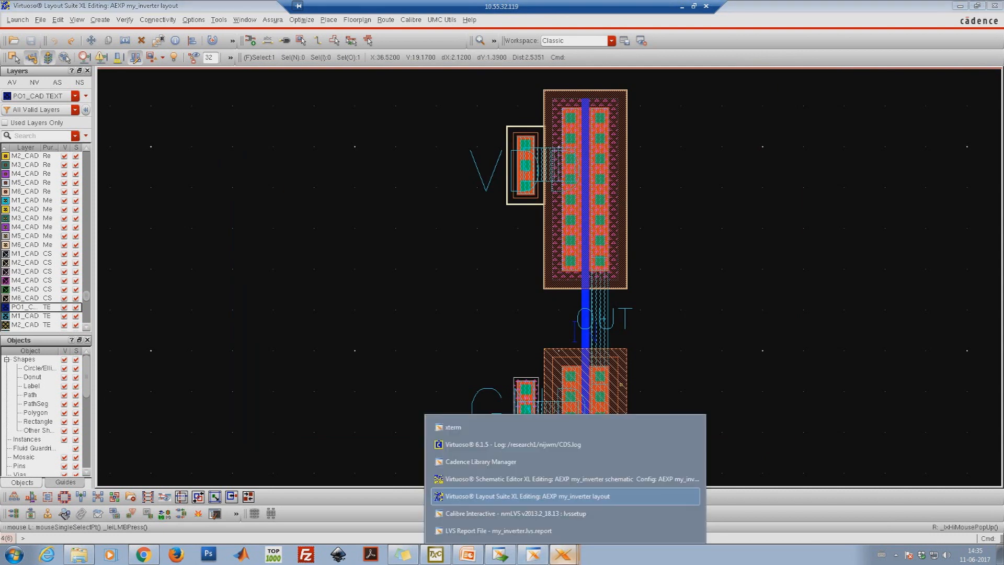
{"action": "left_click", "coordinate": [515, 513]}
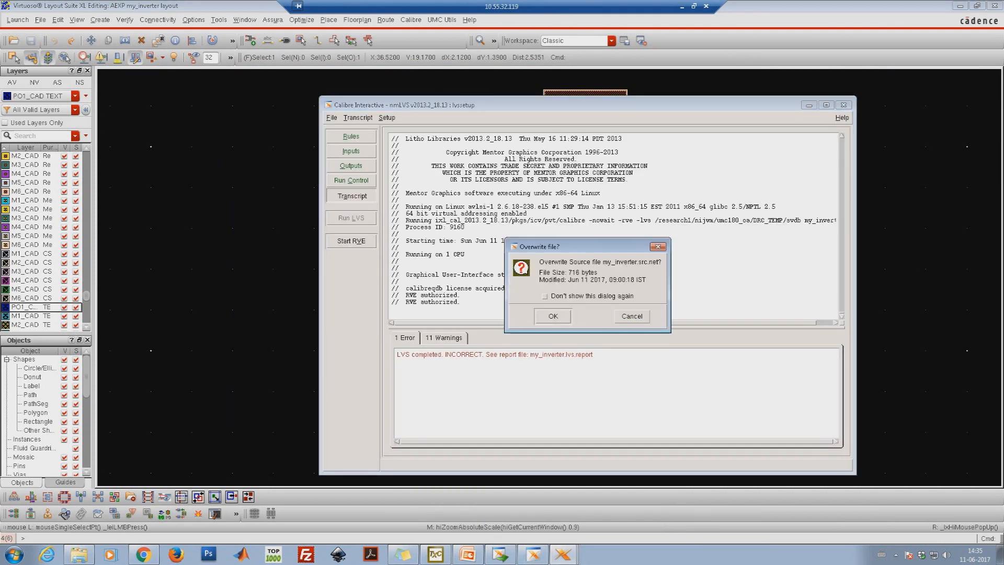
{"action": "key", "text": "Return"}
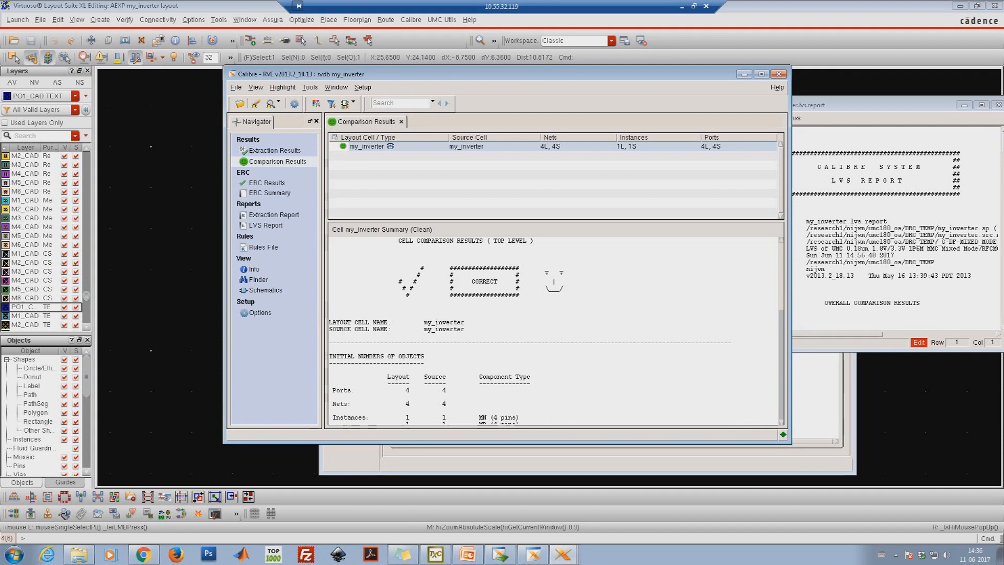
Step: Close the my_inverter LVS results, the LVS report and the Calibre LVS run window
{"action": "left_click", "coordinate": [179, 169]}
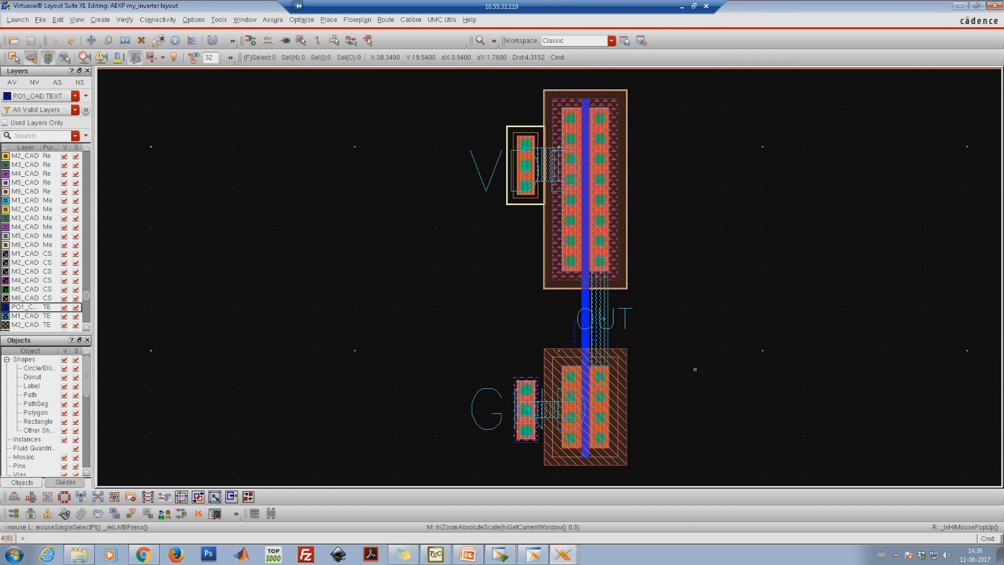
{"action": "left_click", "coordinate": [563, 554]}
{"action": "left_click", "coordinate": [560, 478]}
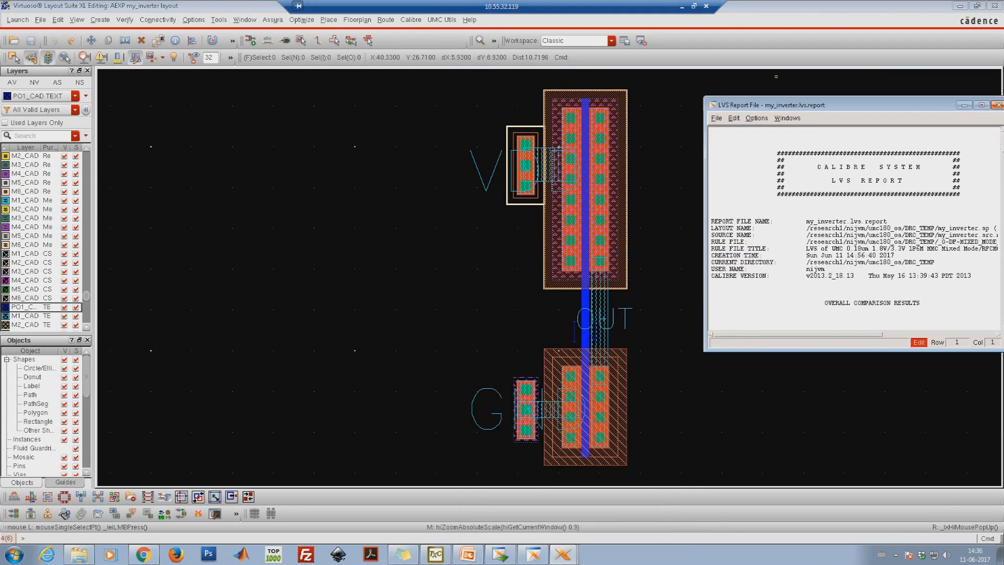
{"action": "left_click", "coordinate": [998, 105]}
{"action": "left_click", "coordinate": [563, 554]}
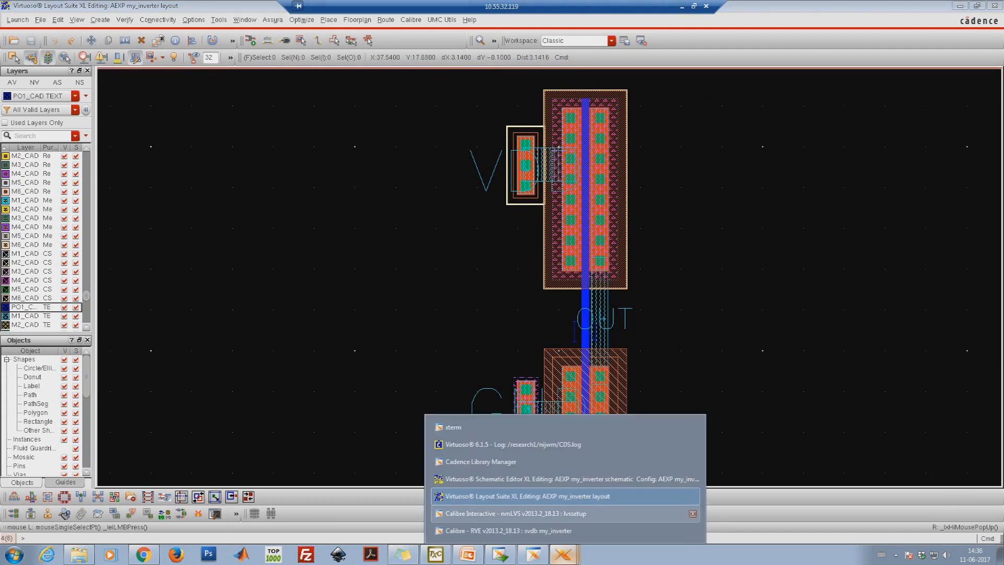
{"action": "left_click", "coordinate": [516, 513]}
{"action": "left_click", "coordinate": [843, 104]}
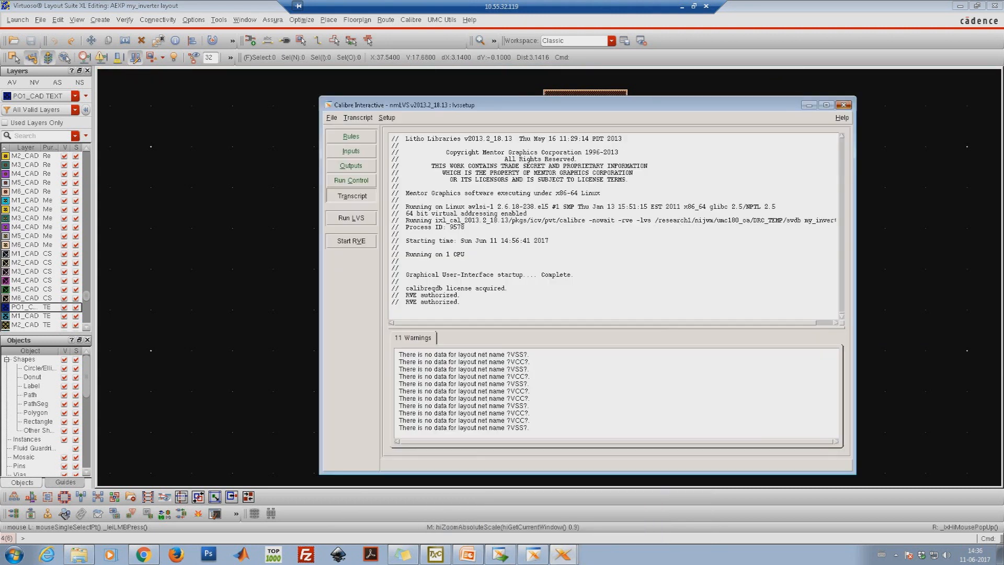
{"action": "key", "text": "Return"}
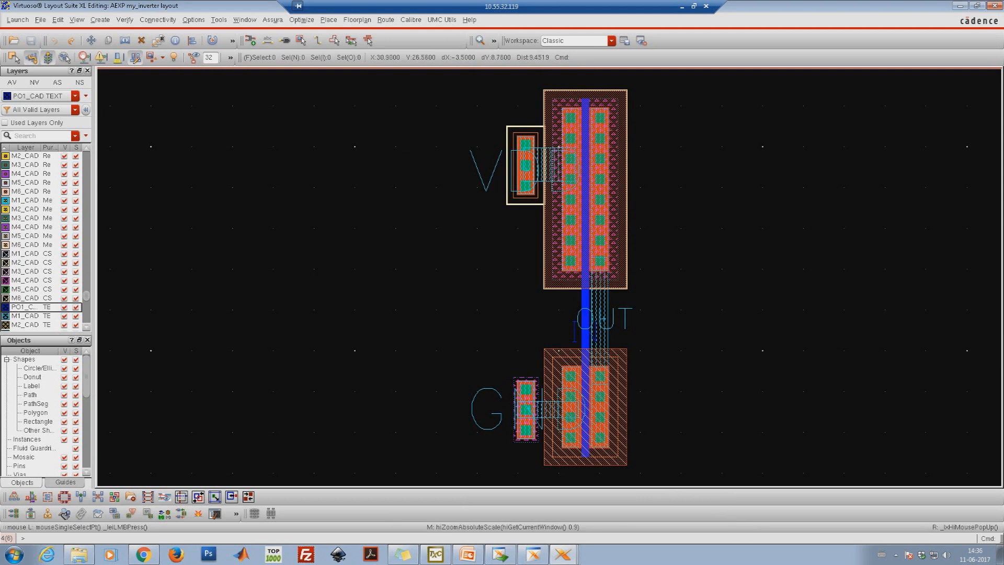
Step: Open Calibre PEX for the layout with the pexsetup runset and check the end of the PEX rules file path
{"action": "left_click", "coordinate": [411, 19]}
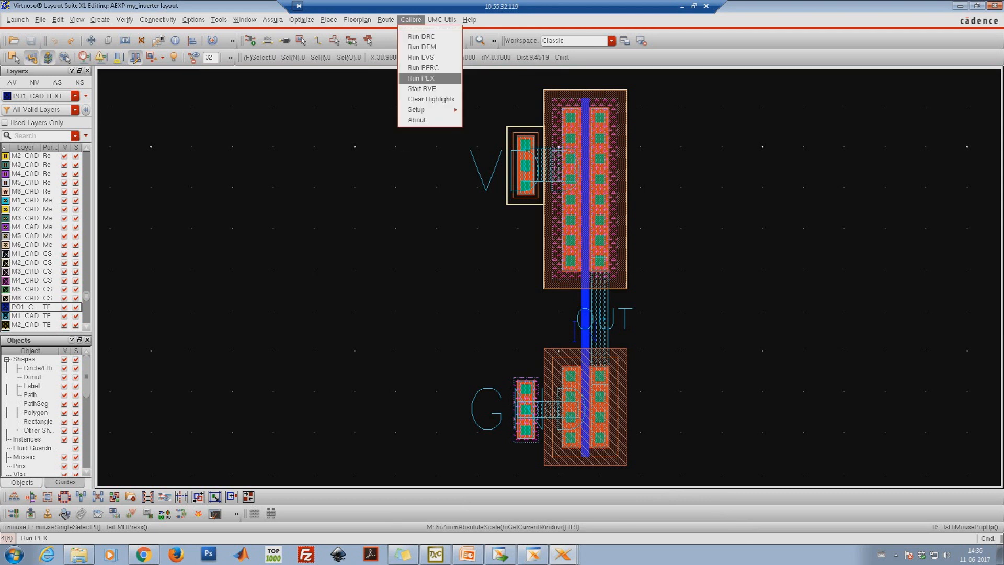
{"action": "left_click", "coordinate": [421, 78]}
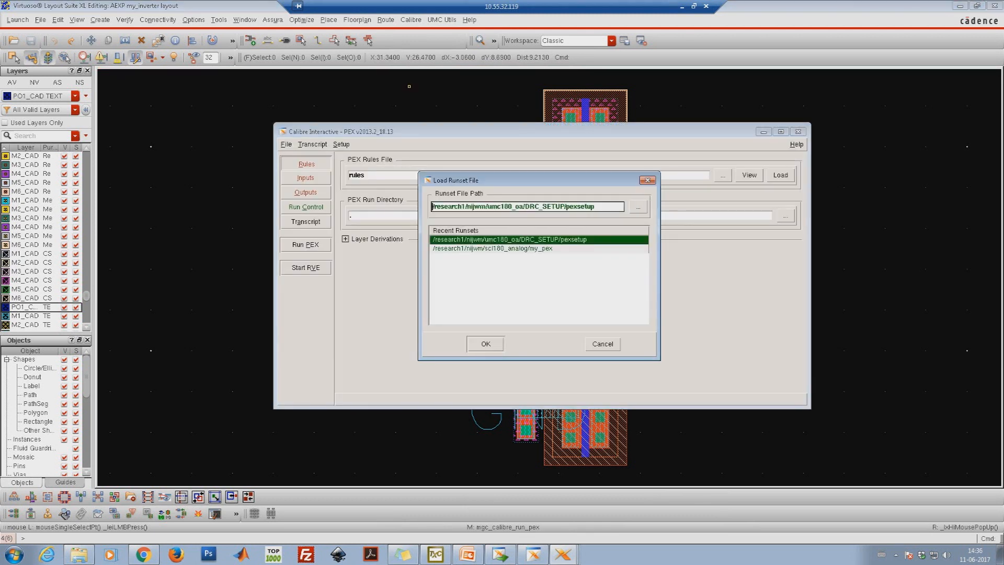
{"action": "key", "text": "Return"}
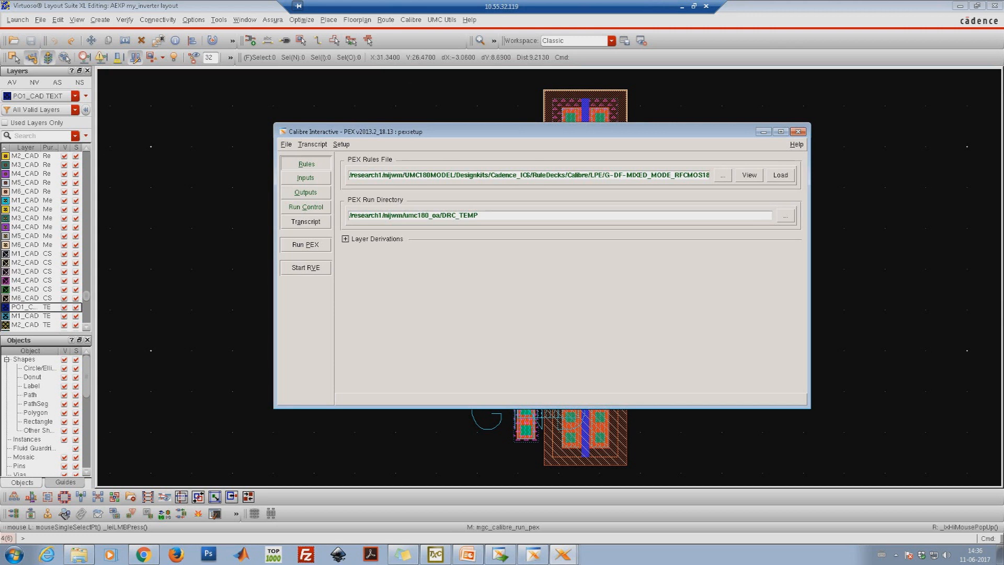
{"action": "left_click", "coordinate": [692, 175]}
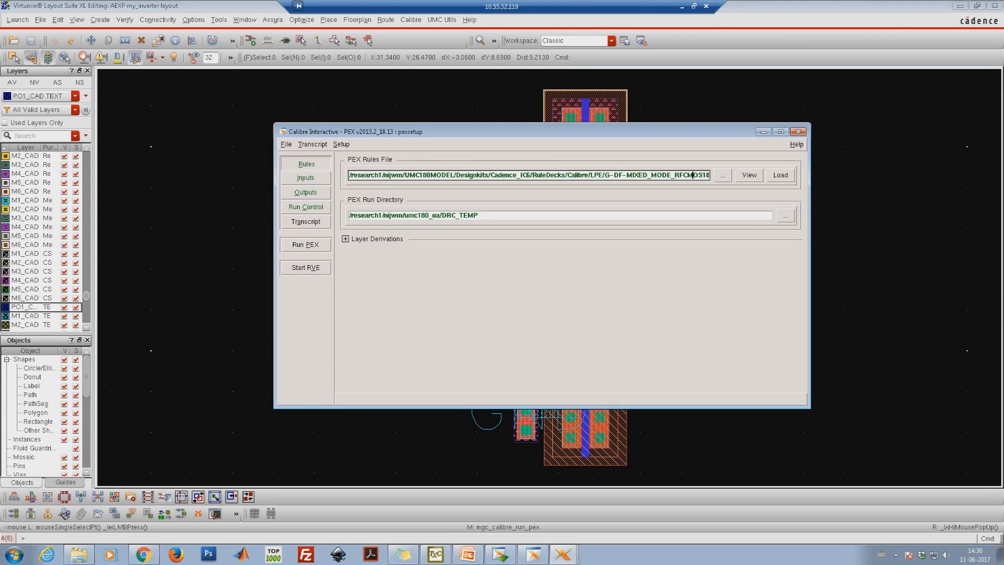
{"action": "key", "text": "End"}
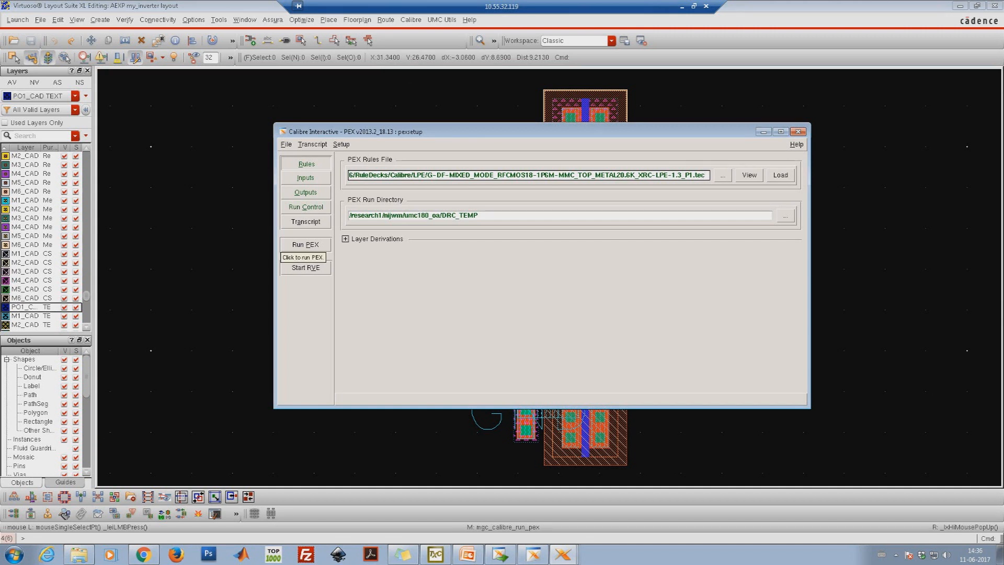
Step: Run PEX, overwriting the source netlist my_inverter.src.net, and review the extracted parasitics of the GND and OUT nets
{"action": "left_click", "coordinate": [306, 244]}
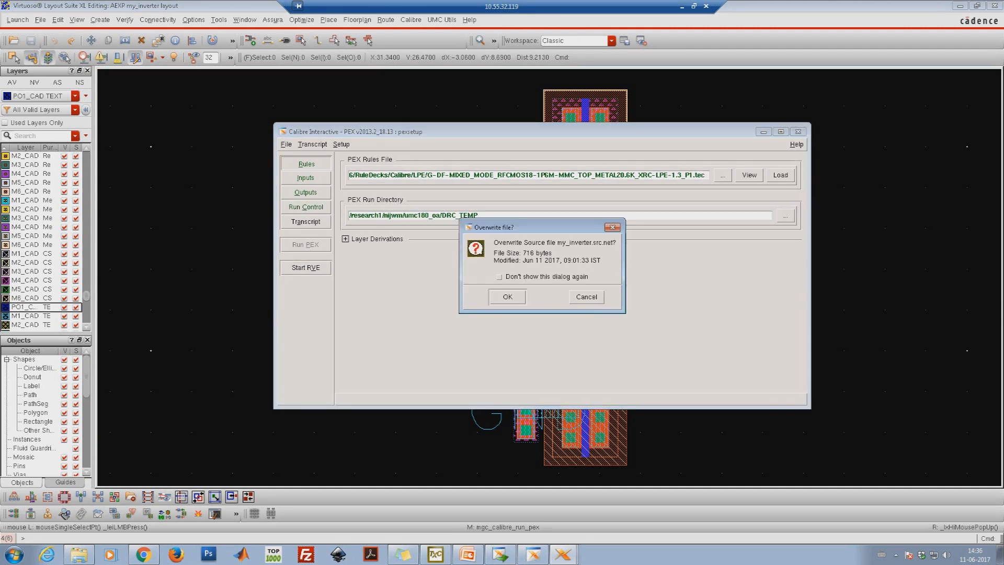
{"action": "key", "text": "Return"}
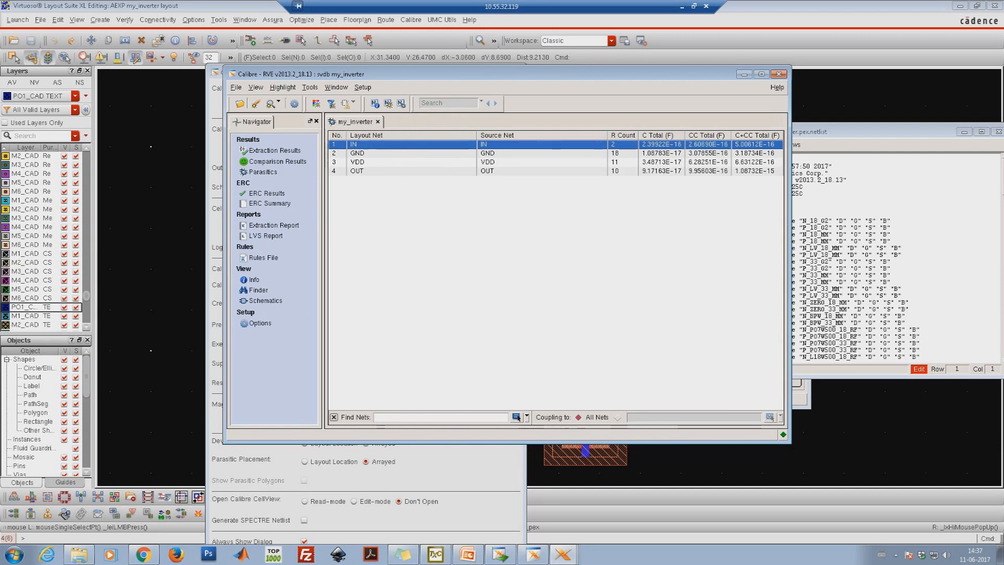
{"action": "left_click", "coordinate": [357, 152]}
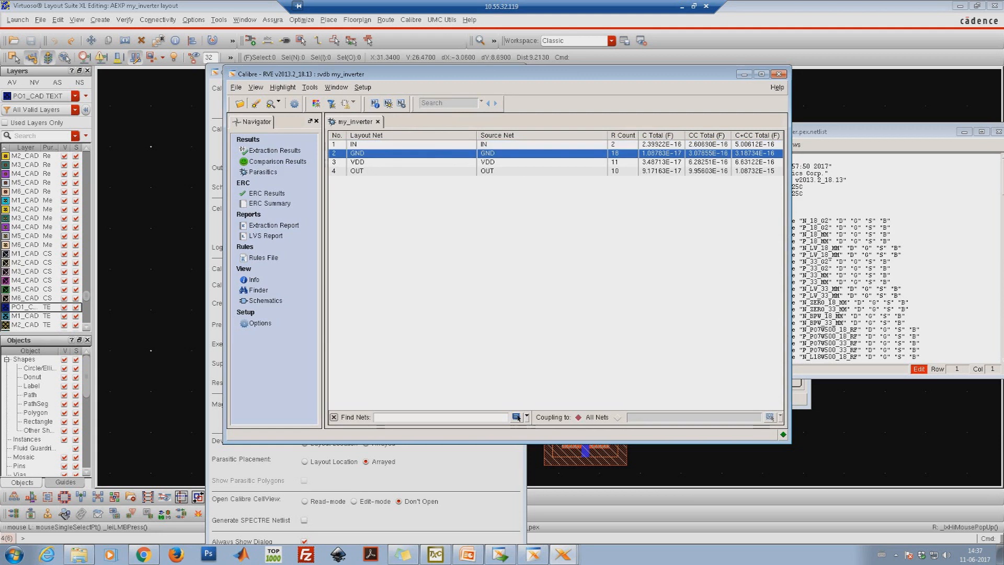
{"action": "left_click", "coordinate": [357, 170]}
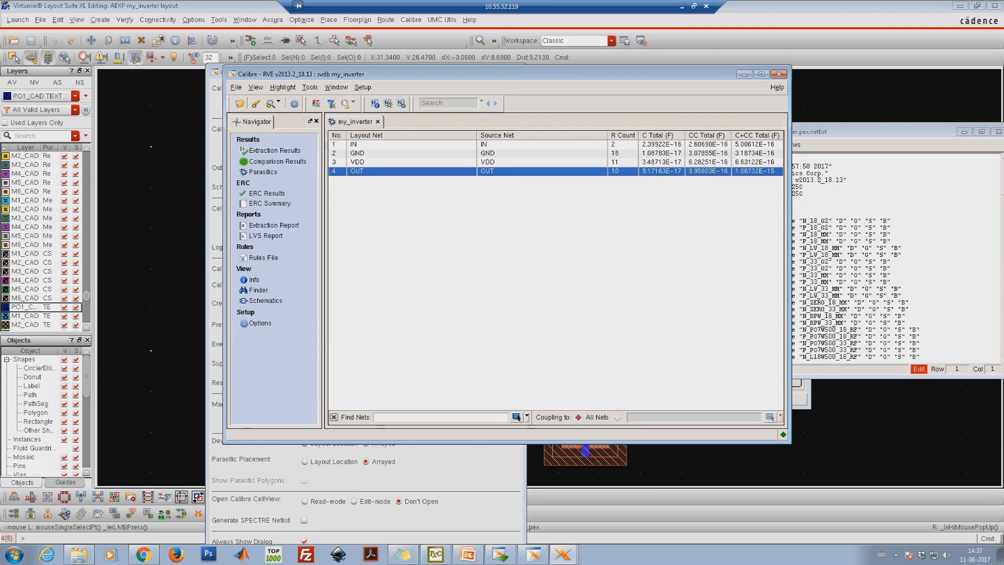
Step: Reposition and widen the Calibre RVE results window, then close it and the ./calview.cellmap viewer
{"action": "left_click_drag", "start_coordinate": [523, 74], "coordinate": [397, 79]}
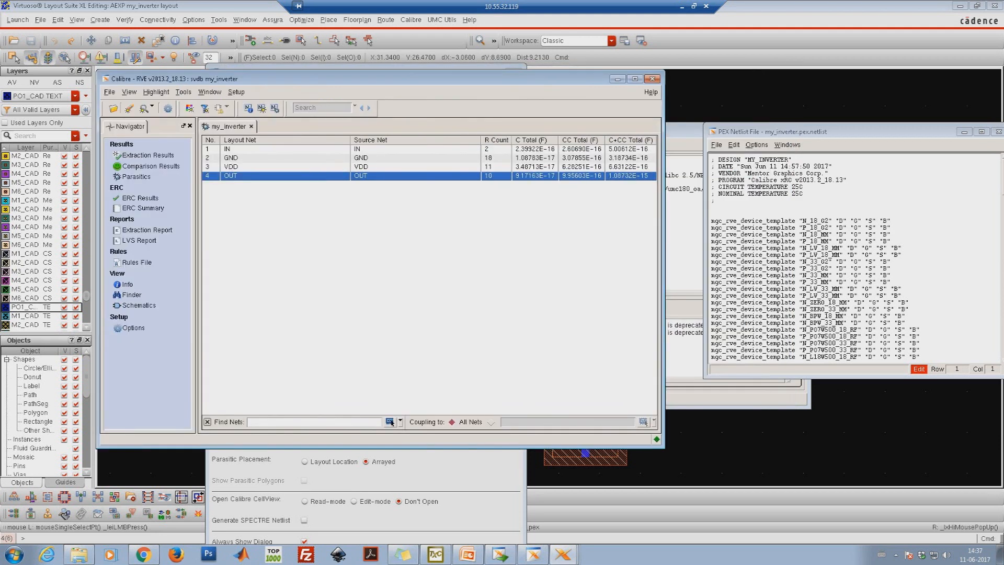
{"action": "left_click_drag", "start_coordinate": [663, 94], "coordinate": [798, 95]}
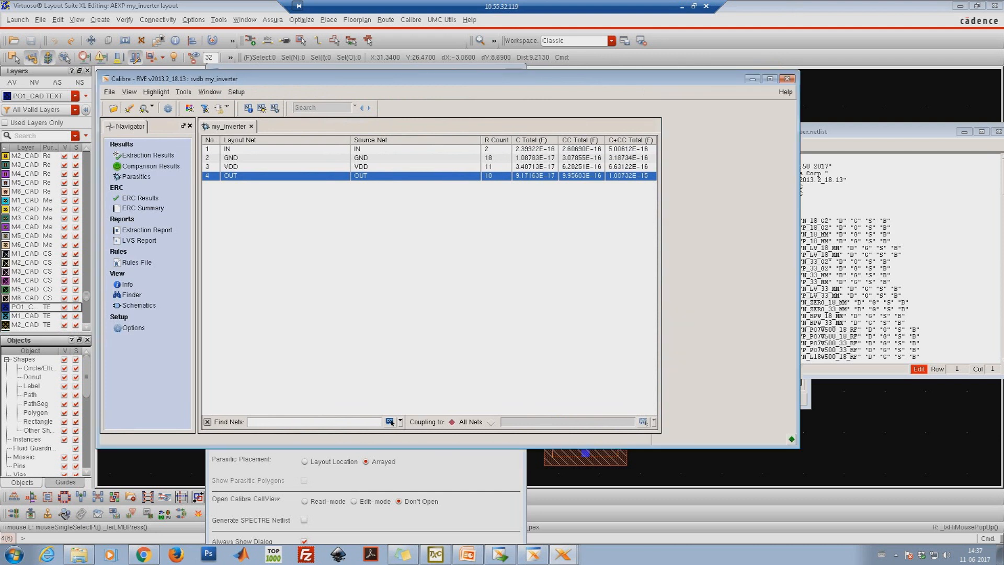
{"action": "left_click", "coordinate": [788, 79]}
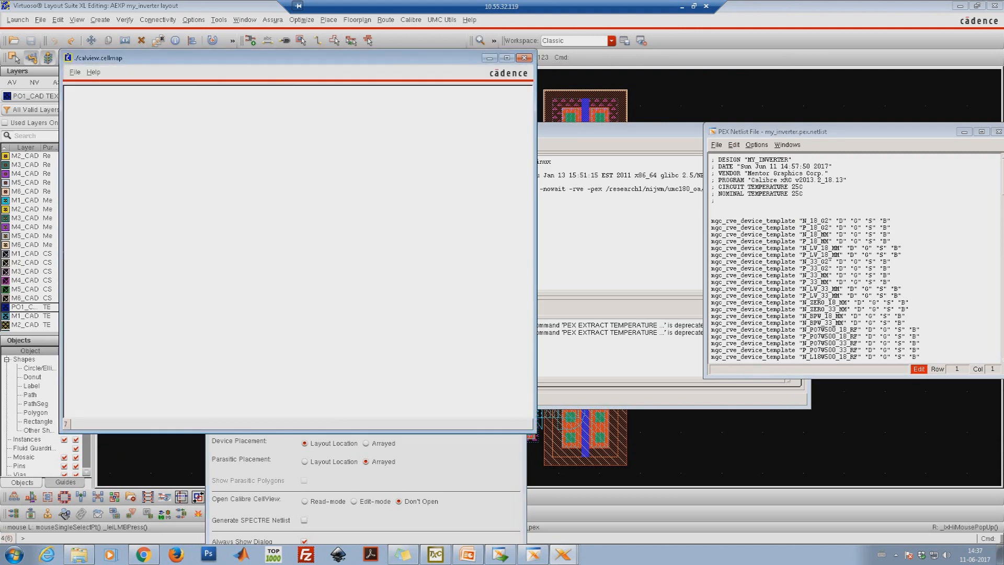
{"action": "left_click", "coordinate": [524, 57]}
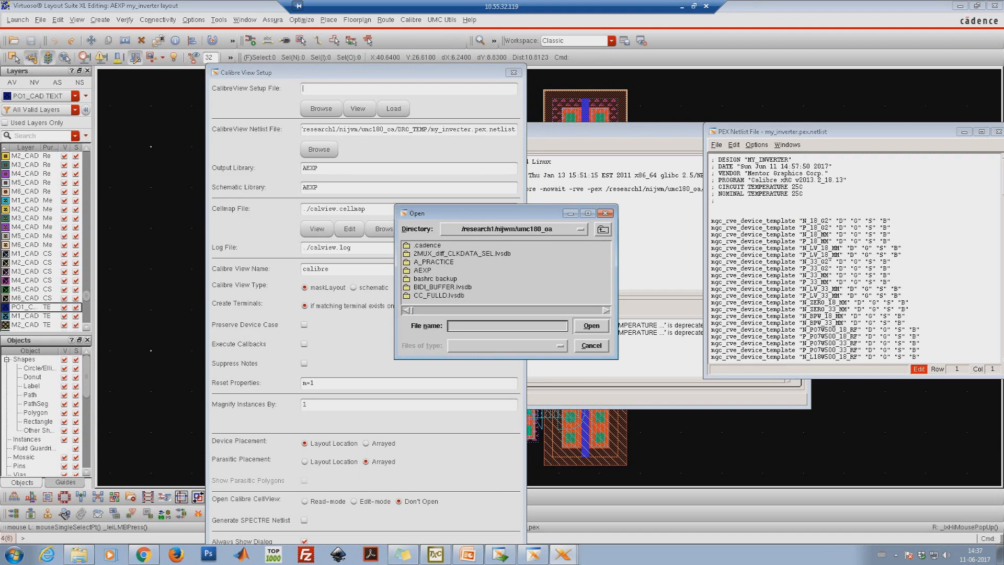
Step: Browse for the Calibre View cellmap file in the UMC180MODEL/Designkits/Cadence_IC6 folder
{"action": "scroll", "coordinate": [506, 270], "scroll_direction": "right", "scroll_amount": 5}
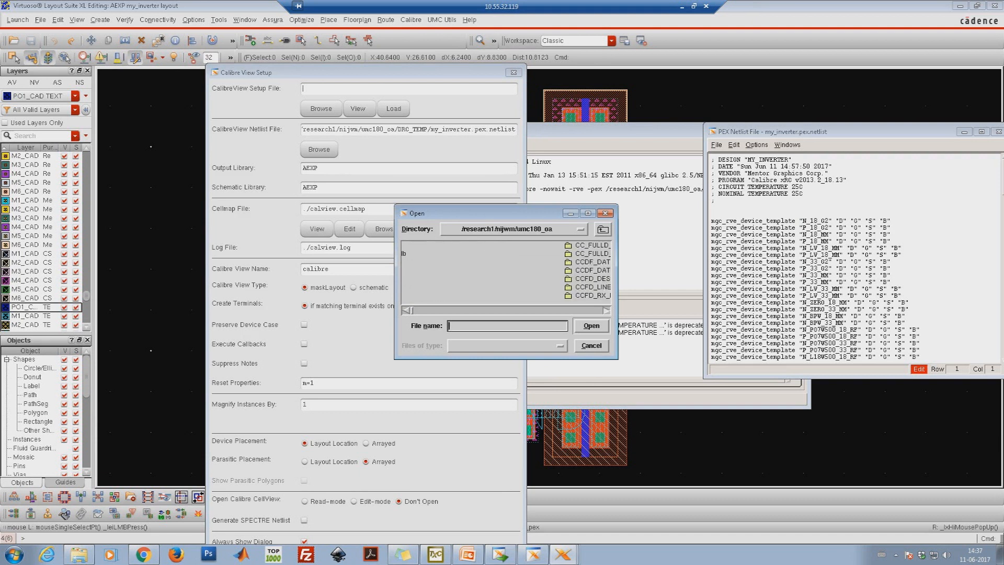
{"action": "left_click", "coordinate": [602, 229]}
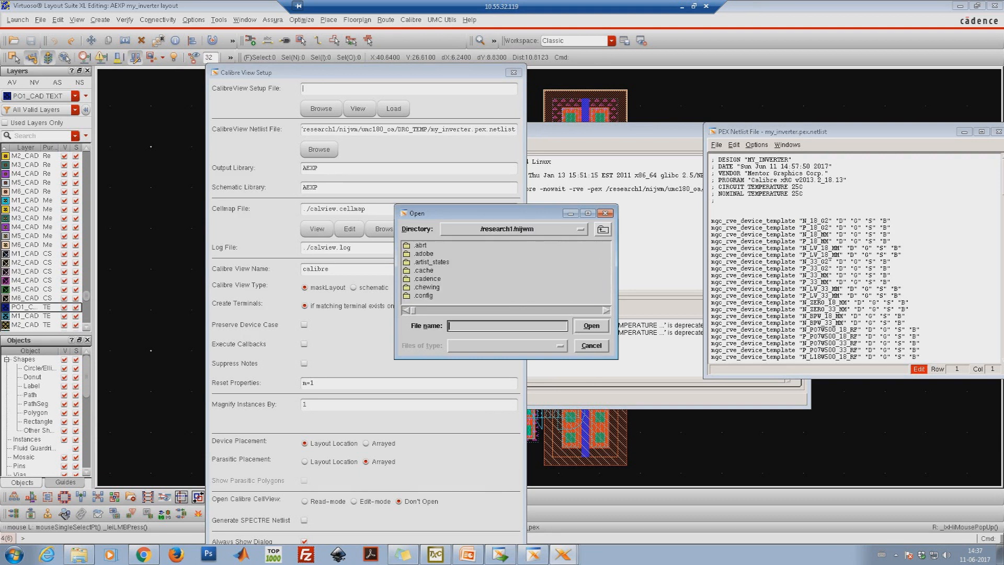
{"action": "scroll", "coordinate": [507, 270], "scroll_direction": "right", "scroll_amount": 5}
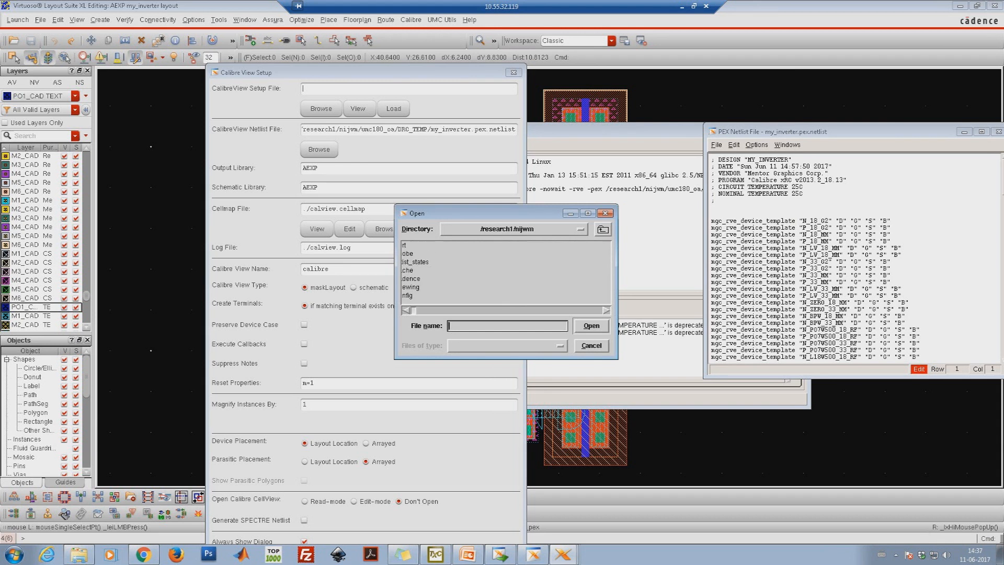
{"action": "scroll", "coordinate": [506, 270], "scroll_direction": "right", "scroll_amount": 3}
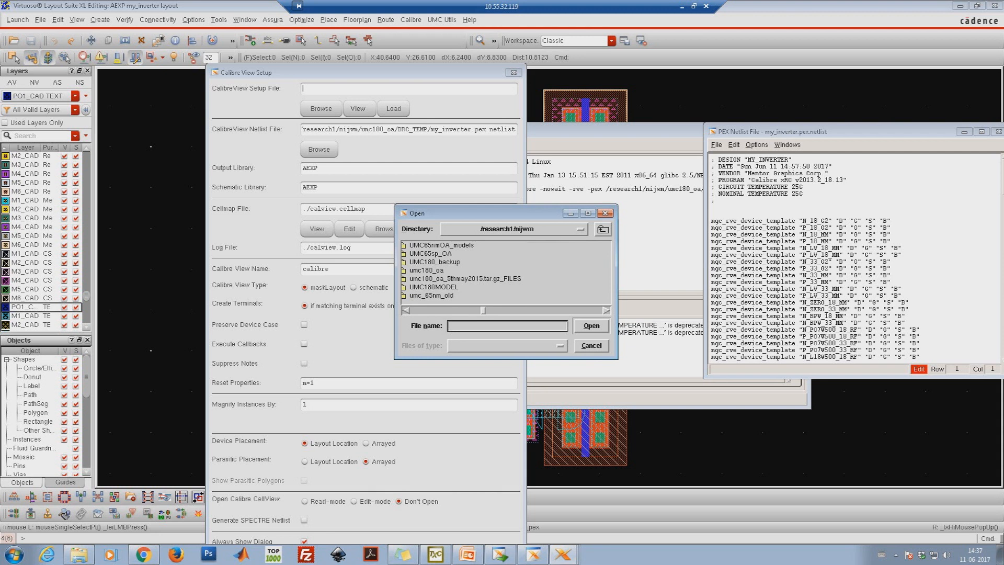
{"action": "double_click", "coordinate": [434, 286]}
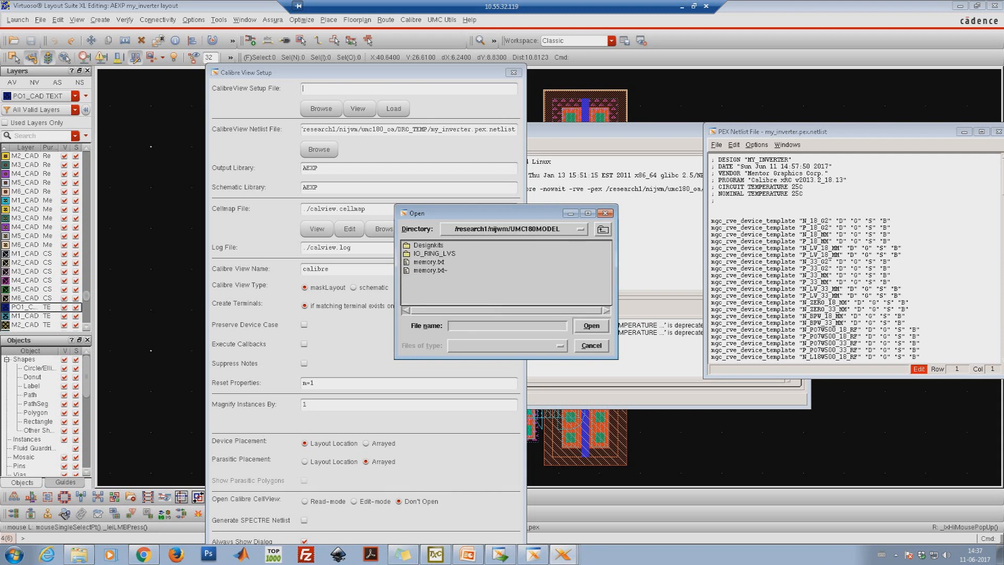
{"action": "double_click", "coordinate": [429, 245]}
{"action": "double_click", "coordinate": [430, 253]}
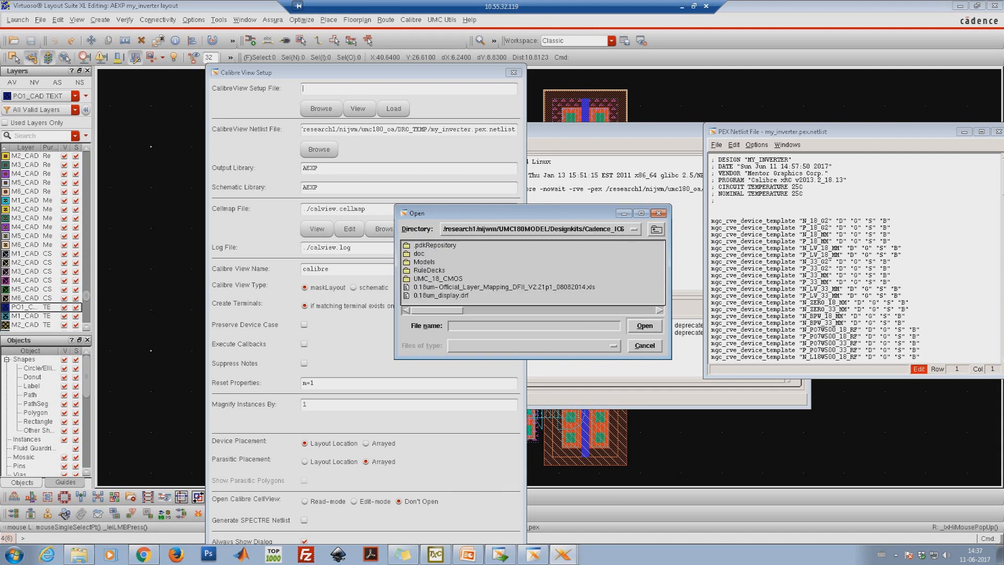
Step: Open the RuleDecks folder and load the cellmap file from its subfolder into the Calibre View setup
{"action": "left_click", "coordinate": [429, 270]}
{"action": "left_click", "coordinate": [438, 278]}
{"action": "double_click", "coordinate": [428, 270]}
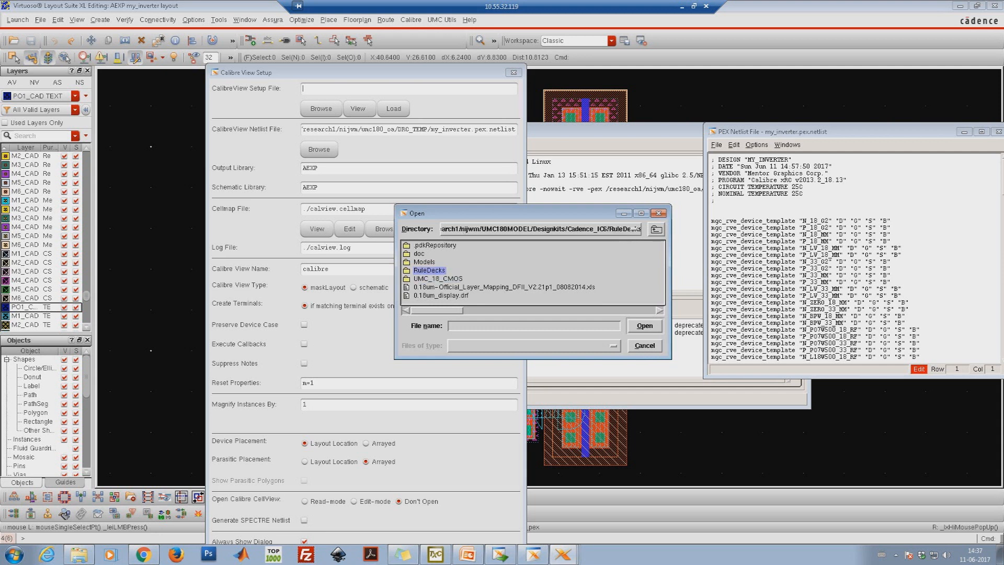
{"action": "double_click", "coordinate": [424, 253]}
{"action": "left_click", "coordinate": [436, 286]}
{"action": "left_click", "coordinate": [703, 325]}
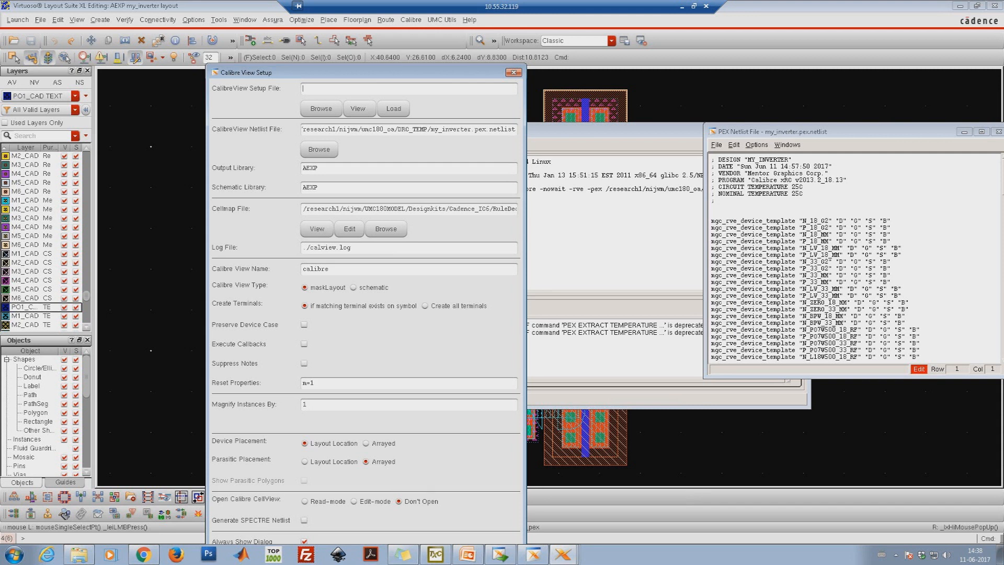
Step: Generate the calibre view as maskLayout with all terminals created and parasitics arrayed, and dismiss the completion message
{"action": "left_click", "coordinate": [354, 287]}
{"action": "left_click", "coordinate": [304, 287]}
{"action": "left_click", "coordinate": [305, 461]}
{"action": "left_click", "coordinate": [366, 461]}
{"action": "left_click_drag", "start_coordinate": [340, 72], "coordinate": [415, 36]}
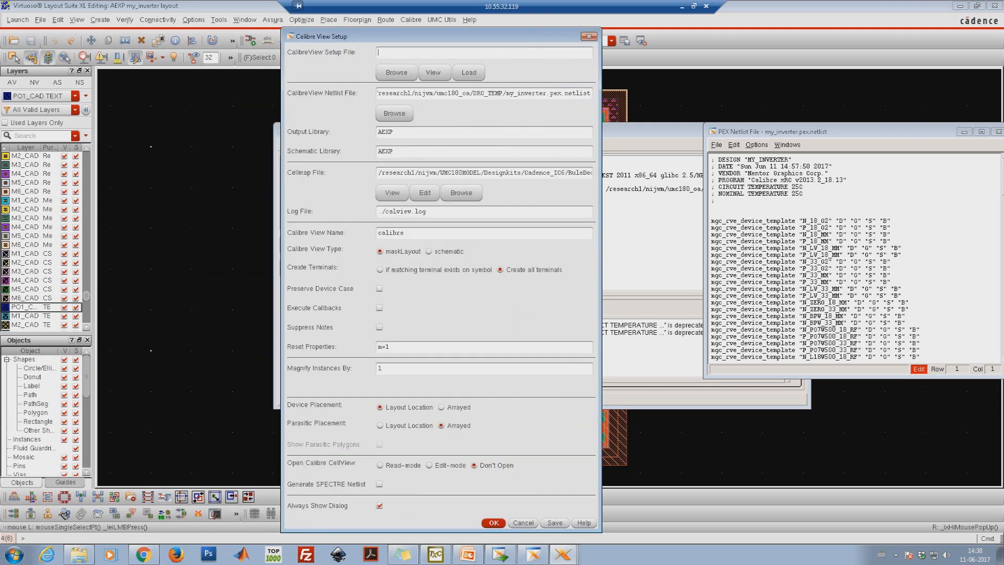
{"action": "key", "text": "Return"}
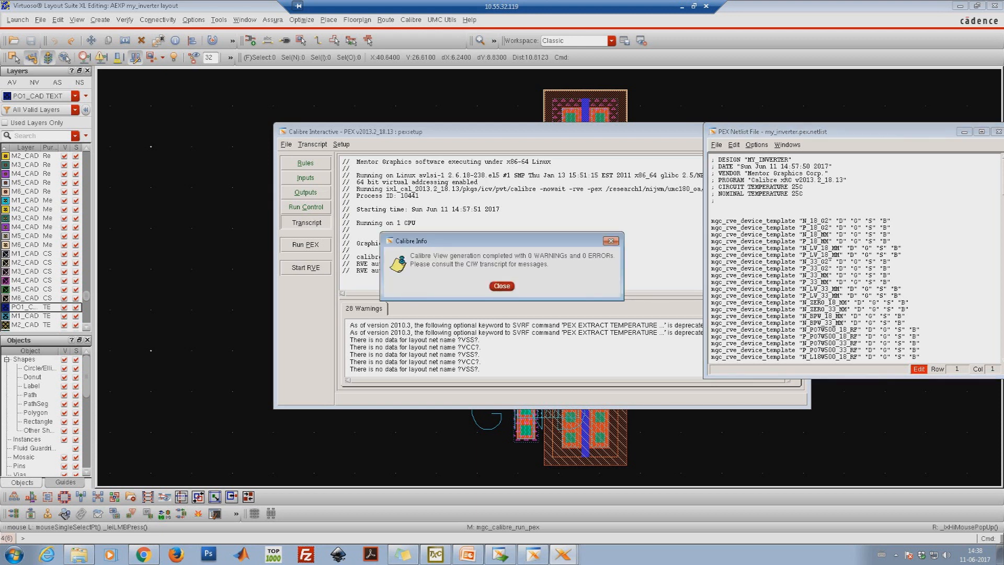
{"action": "left_click", "coordinate": [502, 285]}
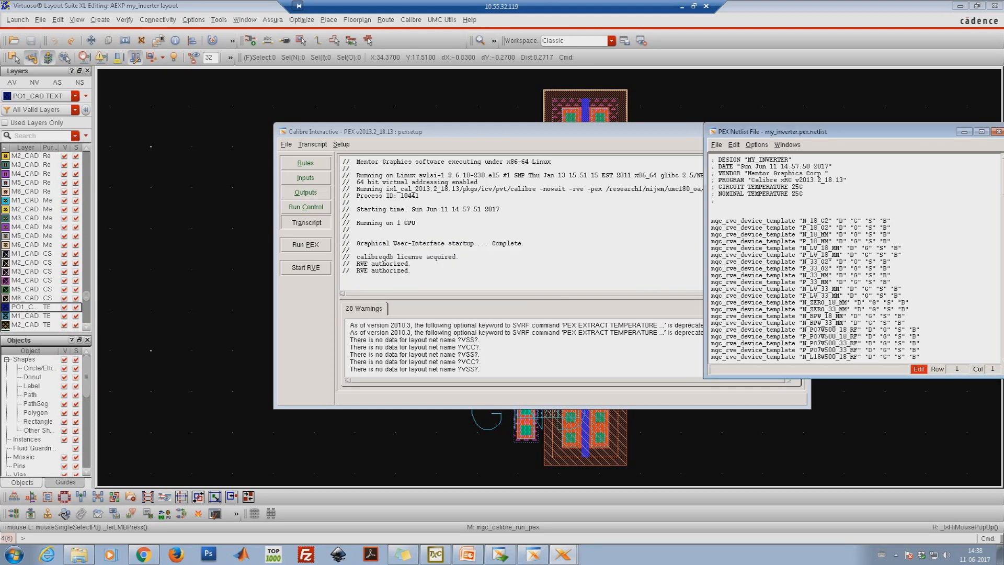
Step: Close the PEX netlist file and the Calibre PEX run window, saving the changes to the pexsetup runset
{"action": "left_click_drag", "start_coordinate": [879, 132], "coordinate": [611, 130]}
{"action": "left_click", "coordinate": [732, 130]}
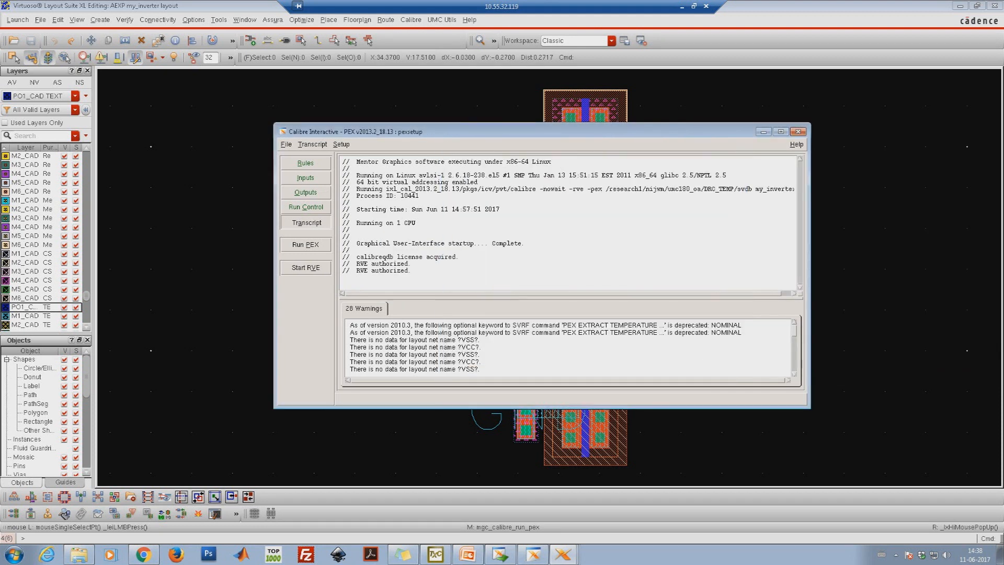
{"action": "left_click", "coordinate": [798, 131]}
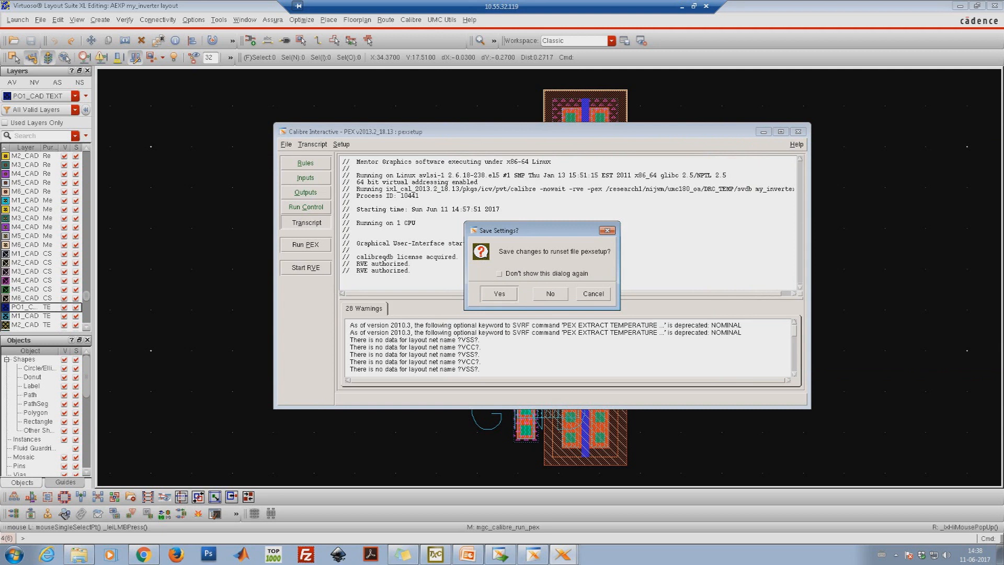
{"action": "left_click", "coordinate": [500, 293]}
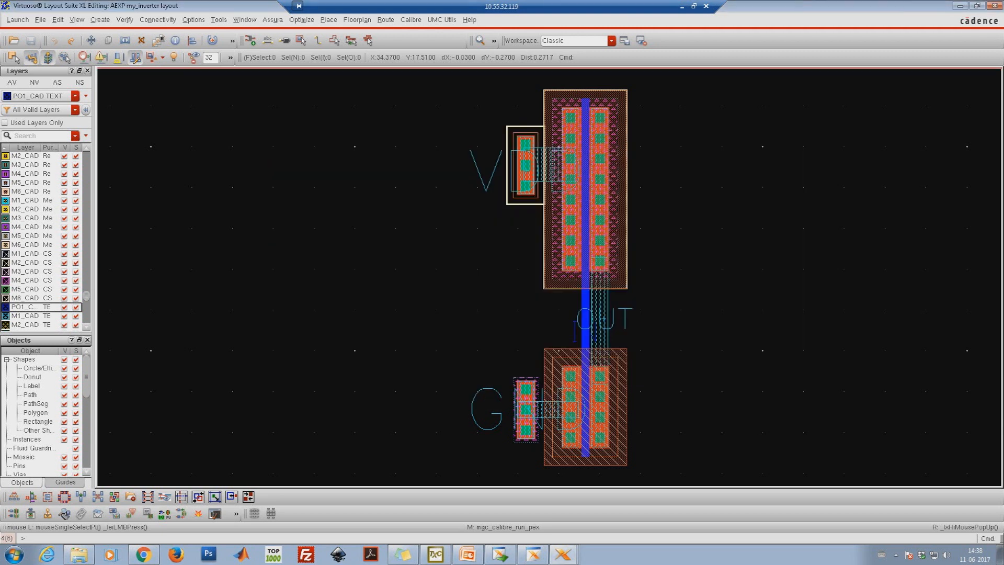
Step: Close the my_inverter layout and schematic windows
{"action": "left_click", "coordinate": [995, 5]}
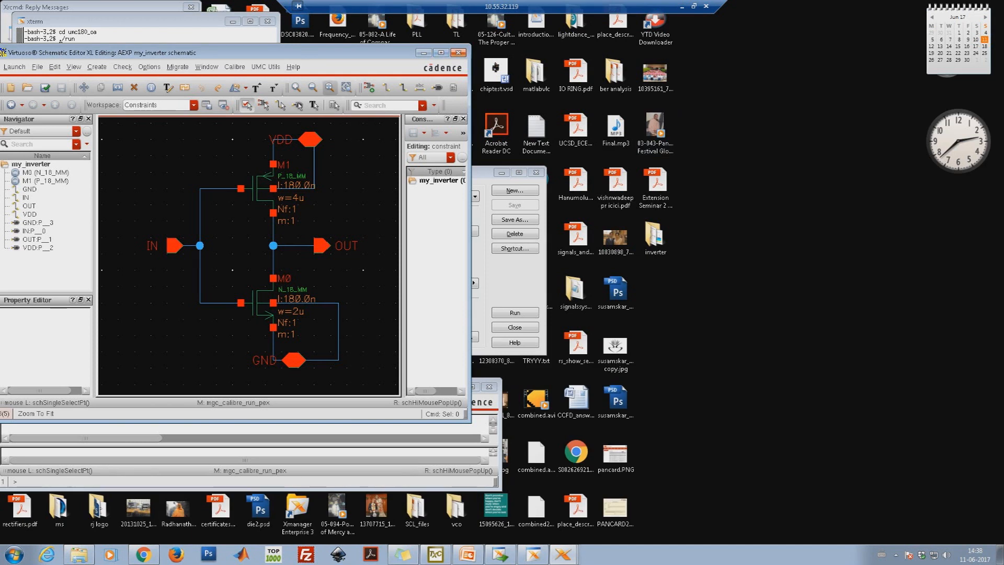
{"action": "left_click", "coordinate": [441, 52]}
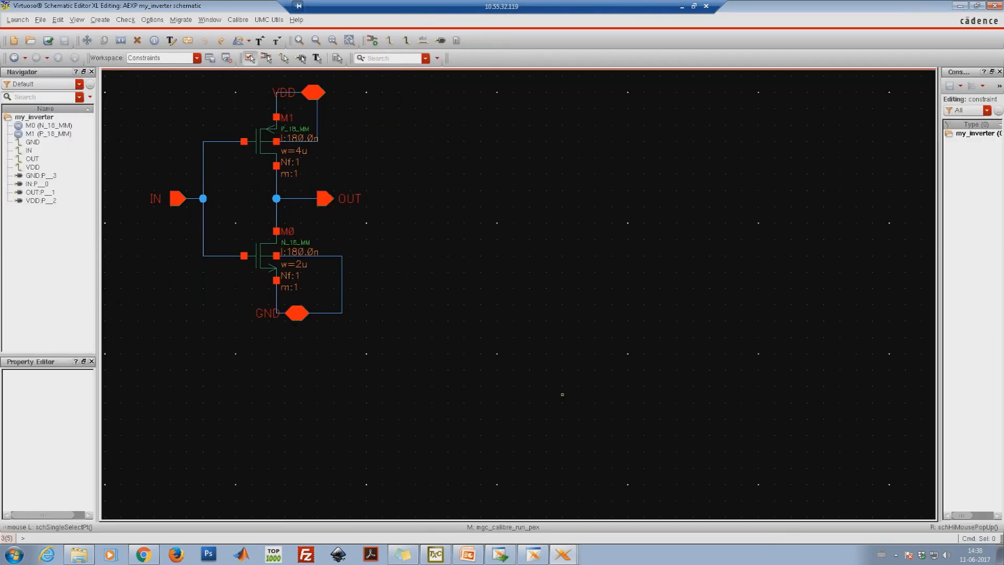
{"action": "key", "text": "ctrl+w"}
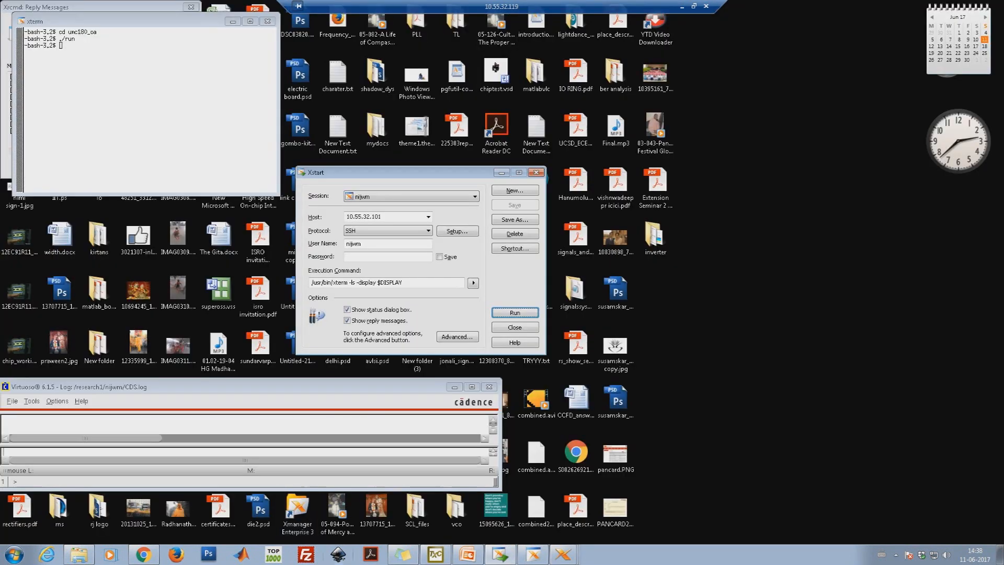
Step: Switch to the Library Manager, check the layout and schematic views of my_inverter, and open its calibre view
{"action": "mouse_move", "coordinate": [562, 554]}
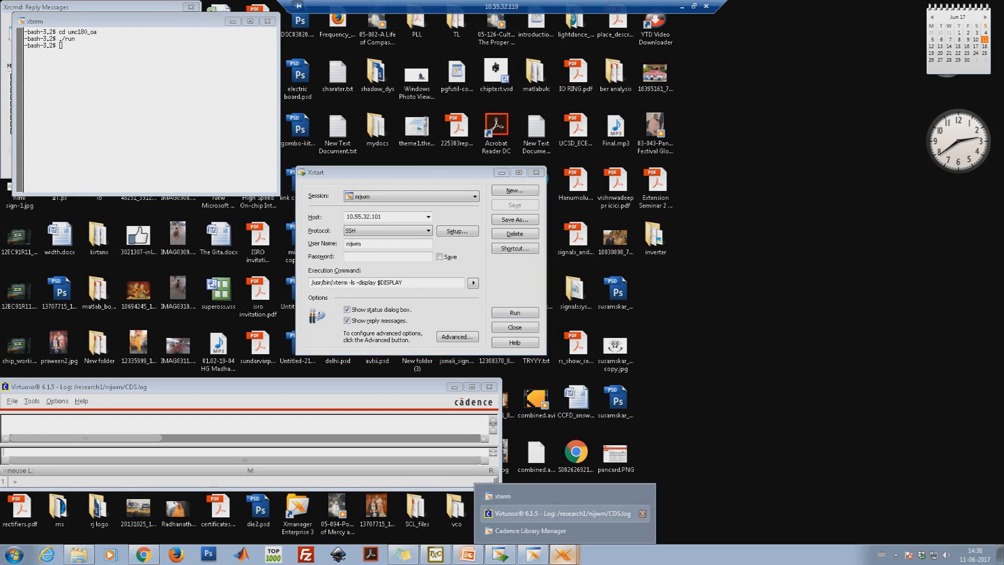
{"action": "left_click", "coordinate": [565, 531]}
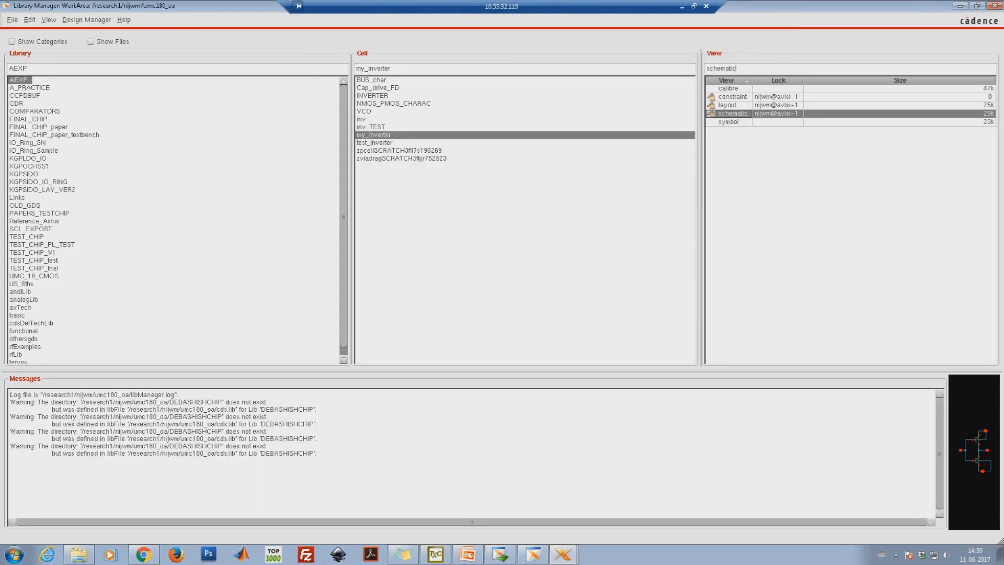
{"action": "left_click", "coordinate": [727, 105]}
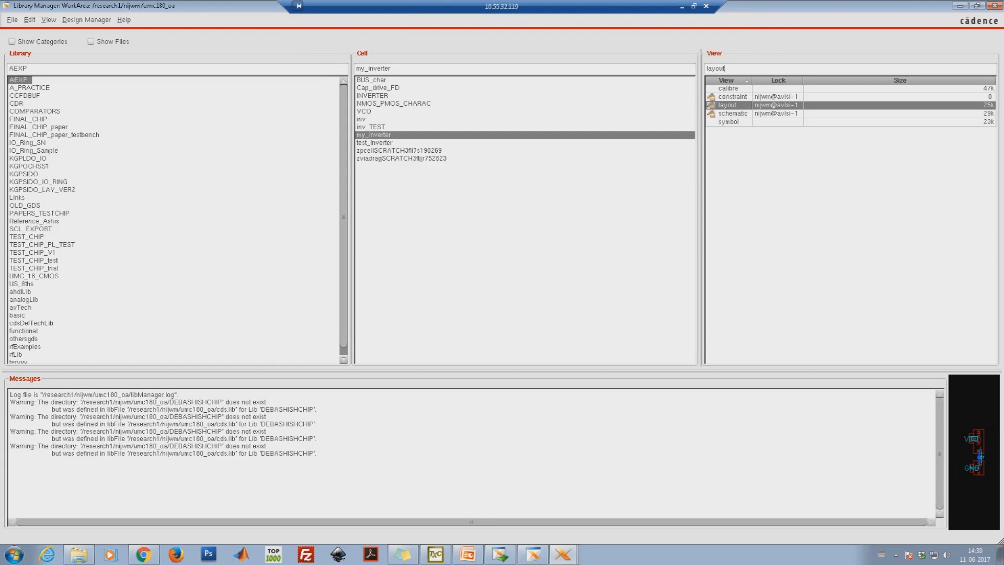
{"action": "left_click", "coordinate": [733, 113]}
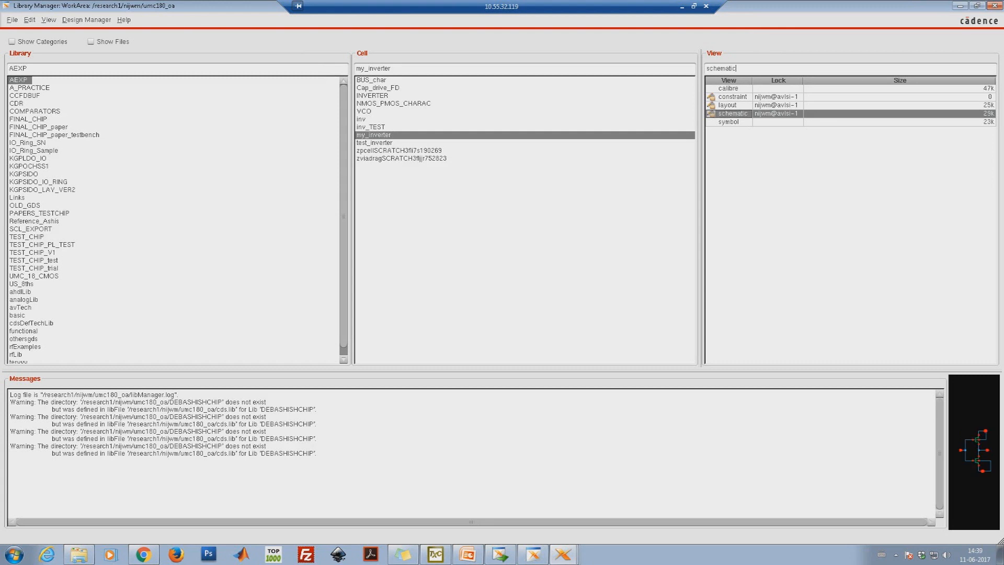
{"action": "left_click", "coordinate": [727, 104]}
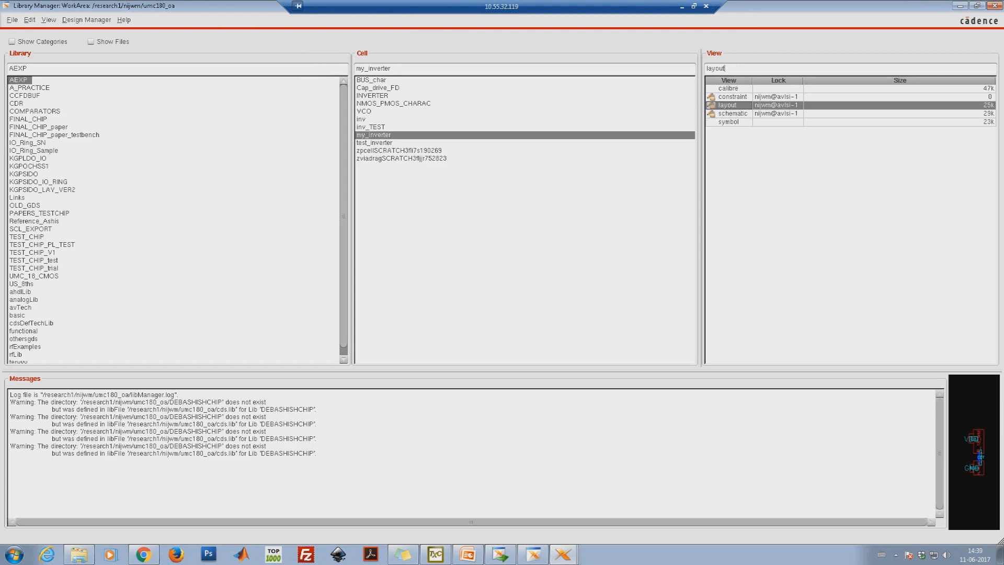
{"action": "left_click", "coordinate": [728, 88]}
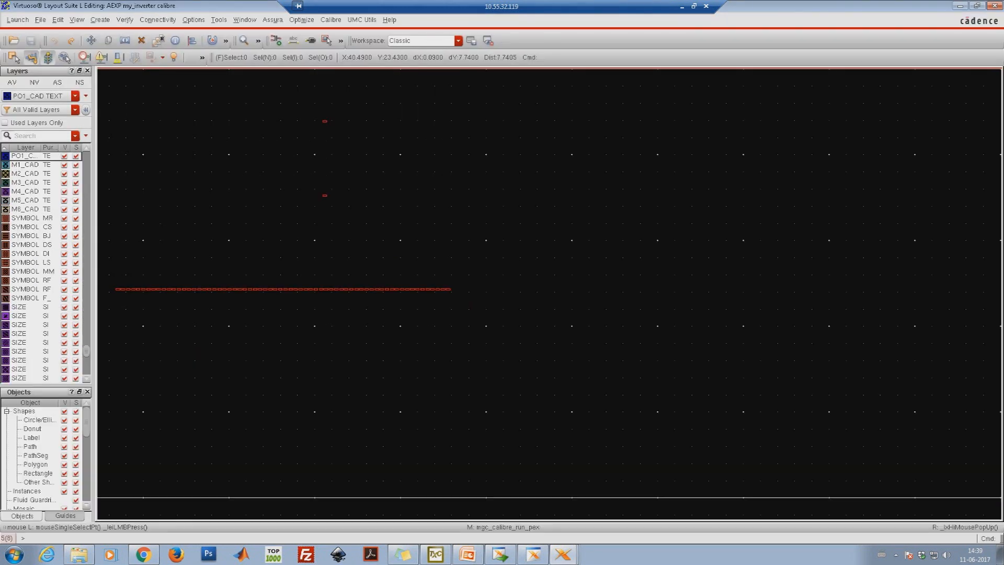
Step: Examine the N_18_MM transistor and the row of parasitic elements in the my_inverter calibre view, then close the view
{"action": "right_click_drag", "start_coordinate": [295, 178], "coordinate": [356, 224]}
{"action": "right_click_drag", "start_coordinate": [481, 190], "coordinate": [557, 263]}
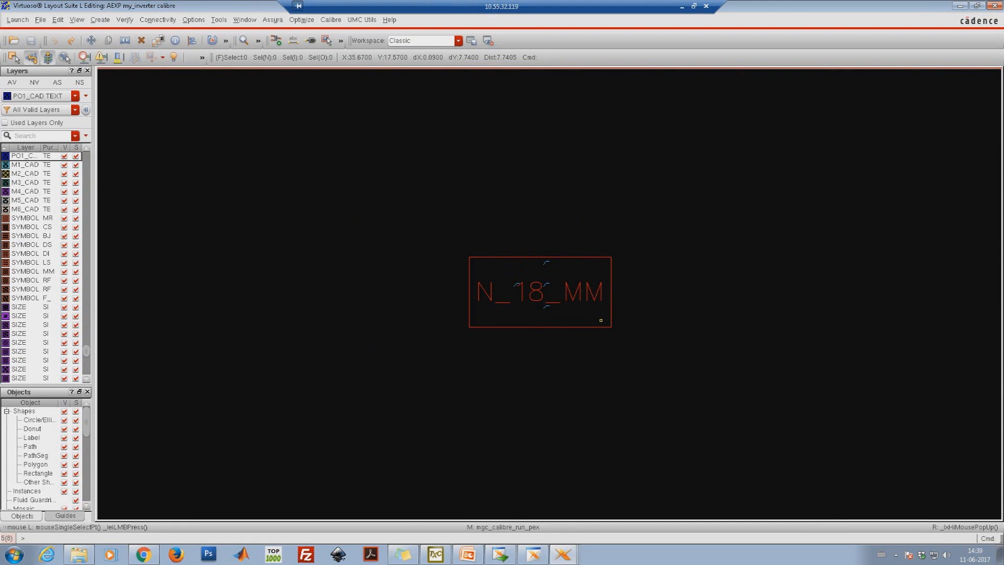
{"action": "key", "text": "shift+f"}
{"action": "key", "text": "f"}
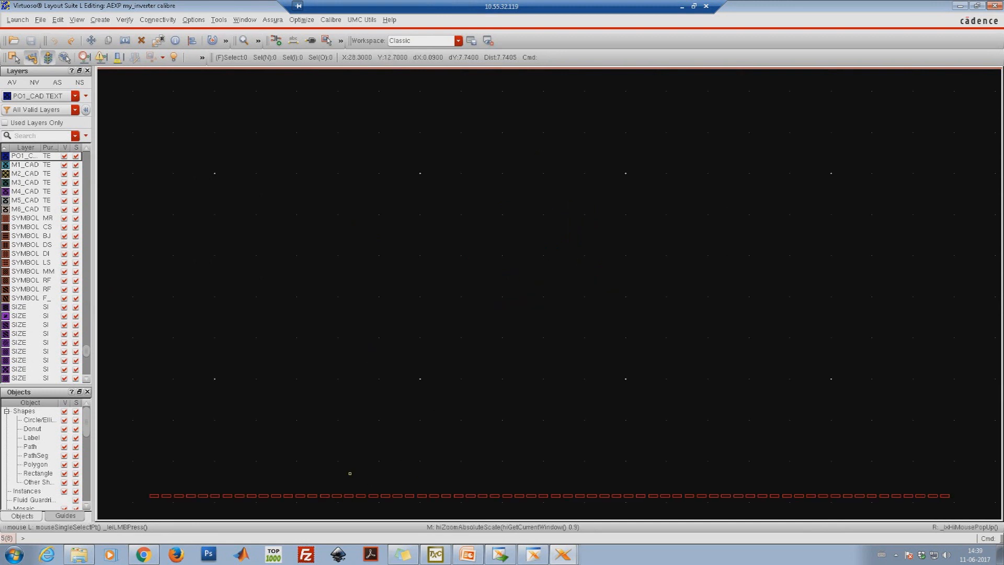
{"action": "right_click_drag", "start_coordinate": [350, 473], "coordinate": [413, 501]}
{"action": "right_click_drag", "start_coordinate": [425, 337], "coordinate": [549, 449]}
{"action": "key", "text": "f"}
{"action": "scroll", "coordinate": [588, 178], "scroll_direction": "up", "scroll_amount": 1, "text": "ctrl"}
{"action": "scroll", "coordinate": [545, 247], "scroll_direction": "down", "scroll_amount": 1, "text": "ctrl"}
{"action": "left_click", "coordinate": [994, 6]}
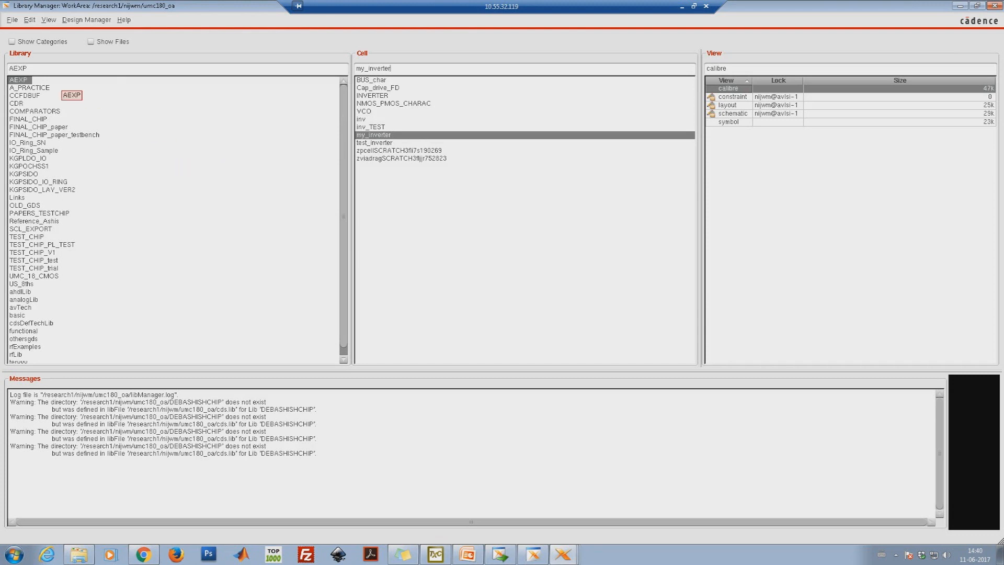
Step: Create a new schematic cellview named my_inverter_TEST in the AEXP library, opened with Schematics L
{"action": "key", "text": "alt+f"}
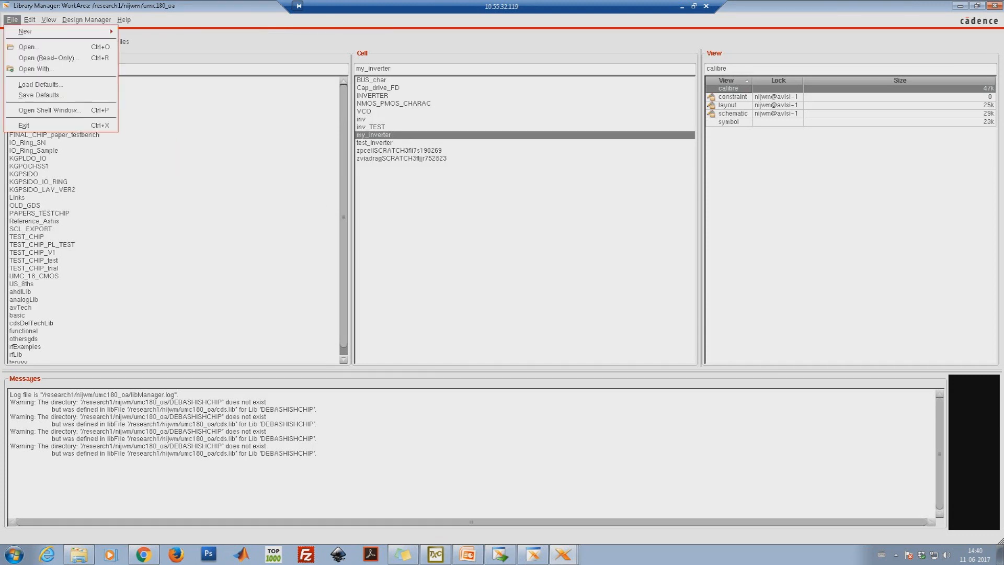
{"action": "mouse_move", "coordinate": [53, 31]}
{"action": "key", "text": "Right"}
{"action": "key", "text": "Down"}
{"action": "key", "text": "Return"}
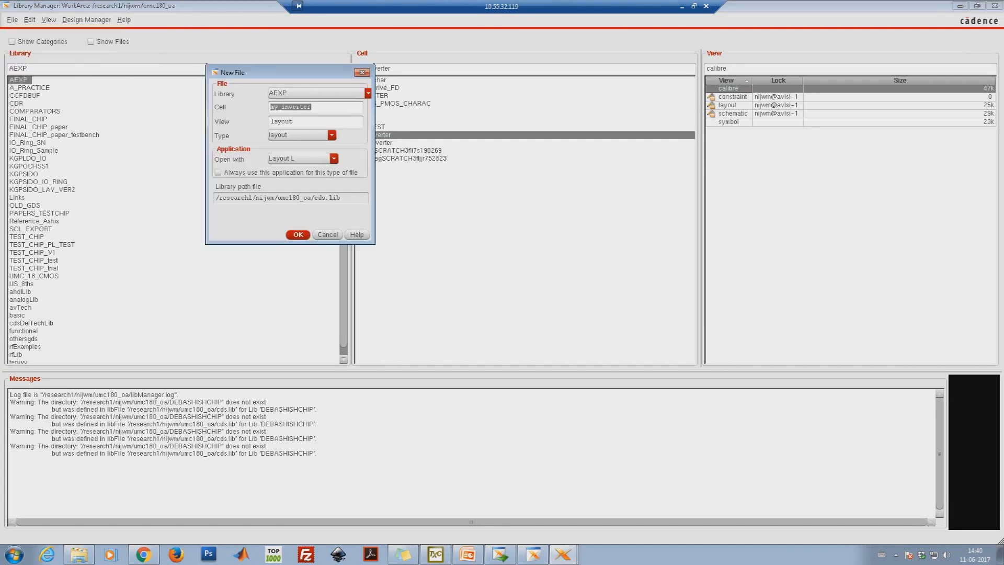
{"action": "left_click", "coordinate": [313, 106]}
{"action": "type", "text": "_TEST"}
{"action": "left_click", "coordinate": [331, 135]}
{"action": "key", "text": "Return"}
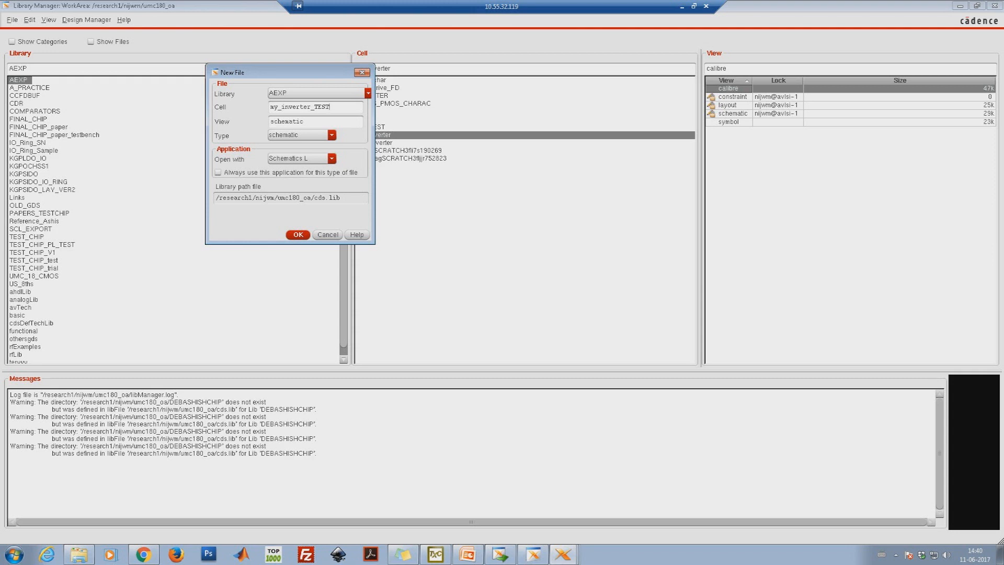
{"action": "key", "text": "Return"}
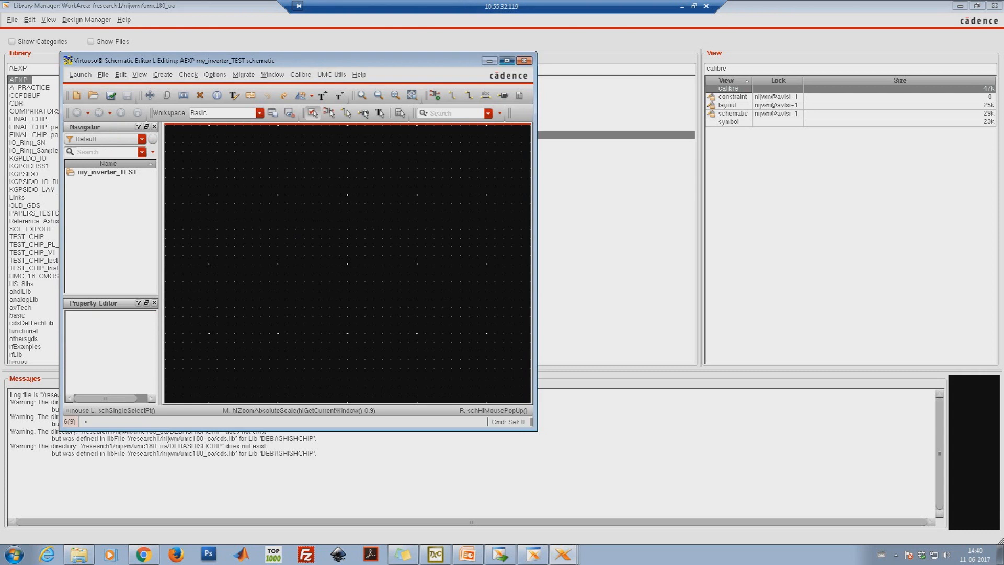
Step: Maximize the schematic window and place one my_inverter symbol from the AEXP library near the middle of the sheet
{"action": "left_click", "coordinate": [507, 60]}
{"action": "key", "text": "i"}
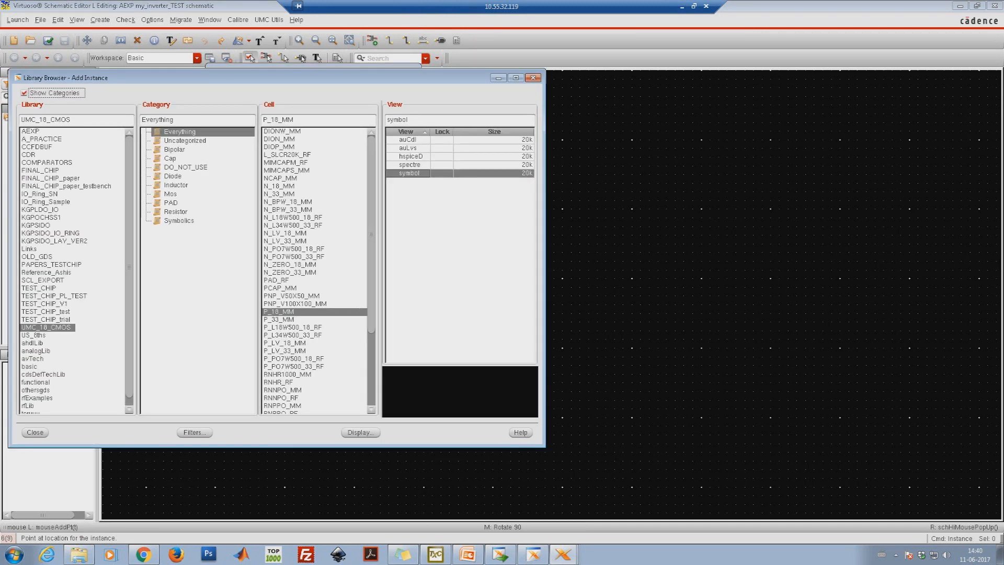
{"action": "left_click", "coordinate": [30, 131]}
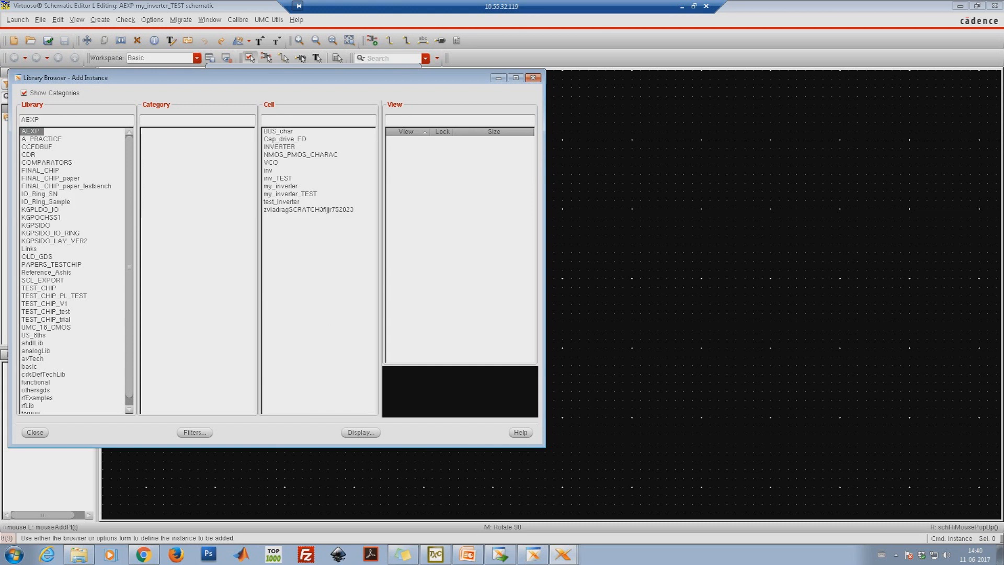
{"action": "left_click", "coordinate": [281, 186]}
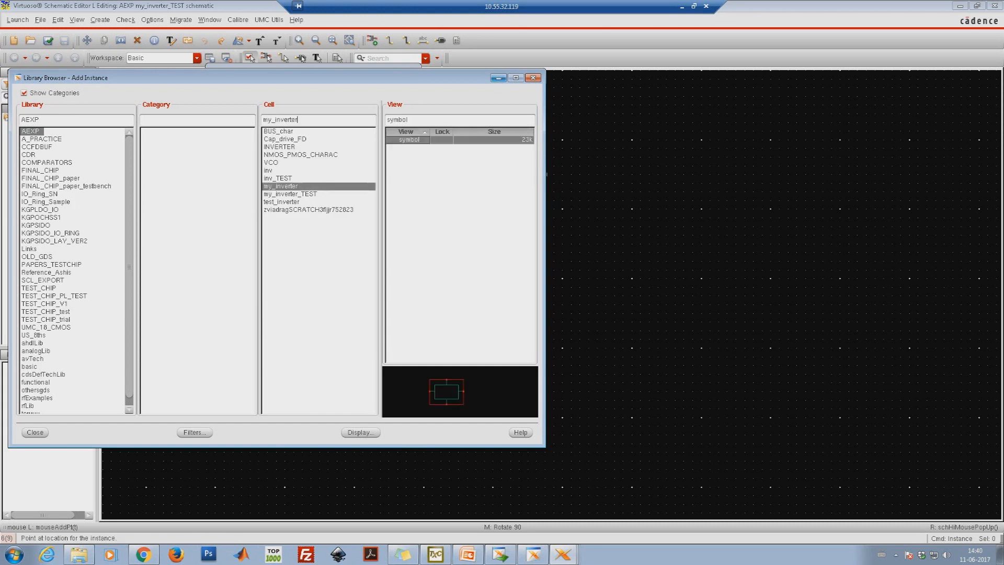
{"action": "left_click", "coordinate": [533, 78]}
{"action": "left_click", "coordinate": [532, 257]}
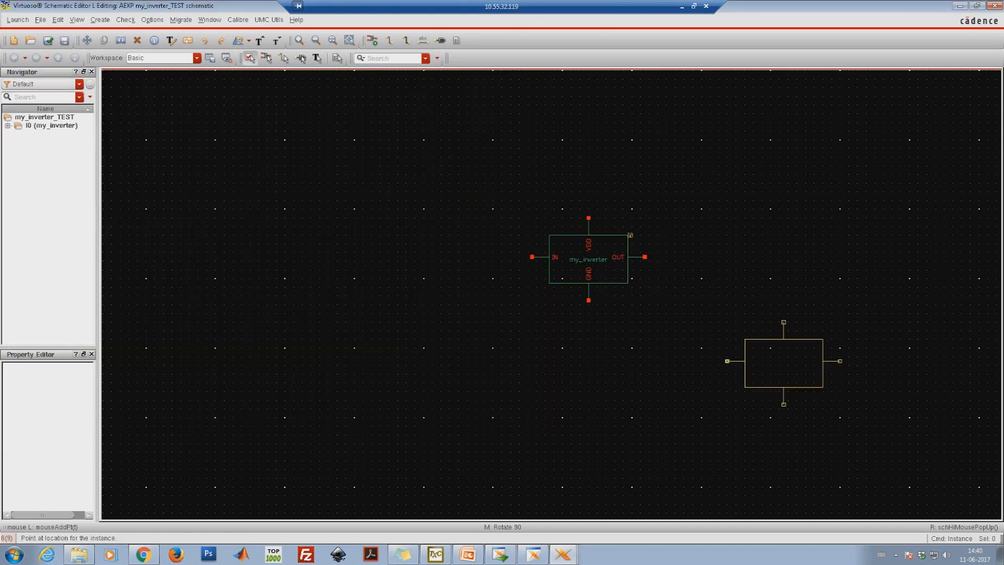
{"action": "key", "text": "Escape"}
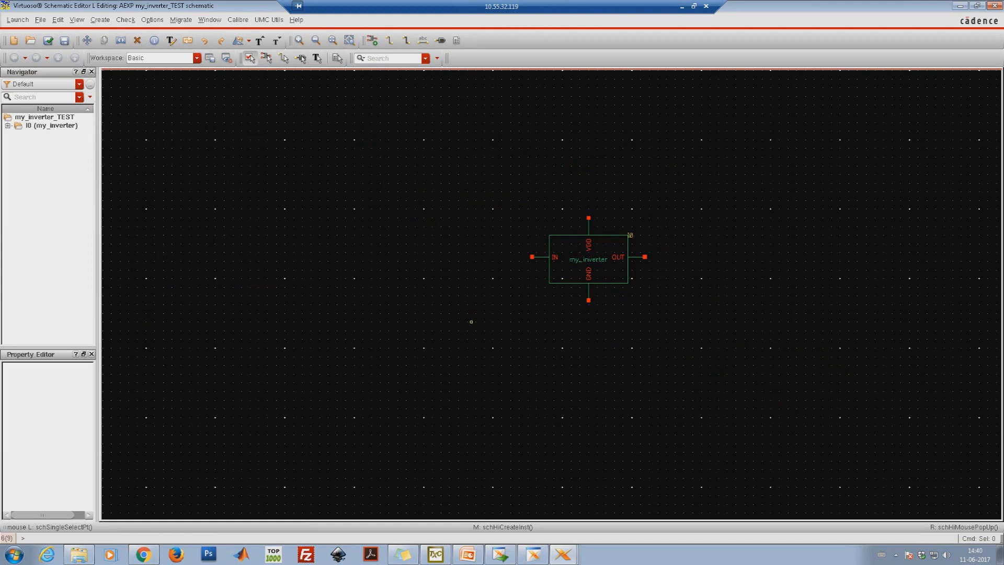
Step: Place a 1.8 V vdc source from analogLib above the my_inverter symbol
{"action": "key", "text": "i"}
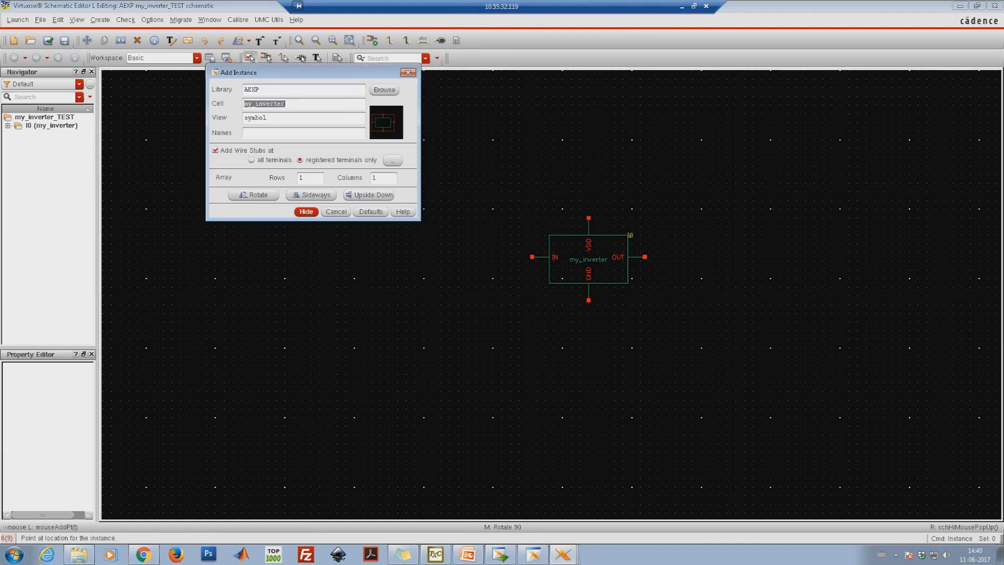
{"action": "left_click", "coordinate": [384, 90]}
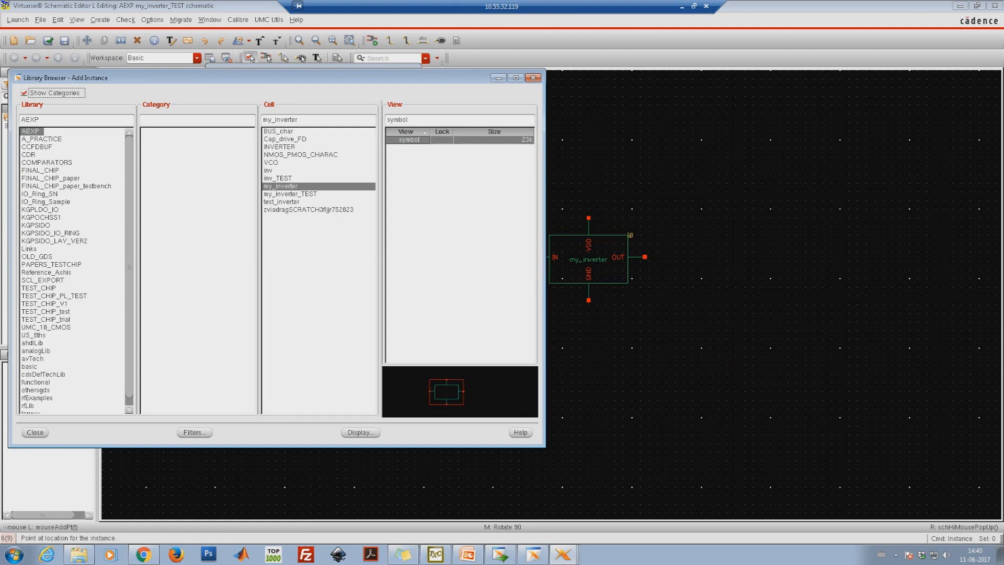
{"action": "left_click", "coordinate": [35, 351]}
{"action": "type", "text": "VDC"}
{"action": "key", "text": "BackSpace"}
{"action": "key", "text": "BackSpace"}
{"action": "key", "text": "BackSpace"}
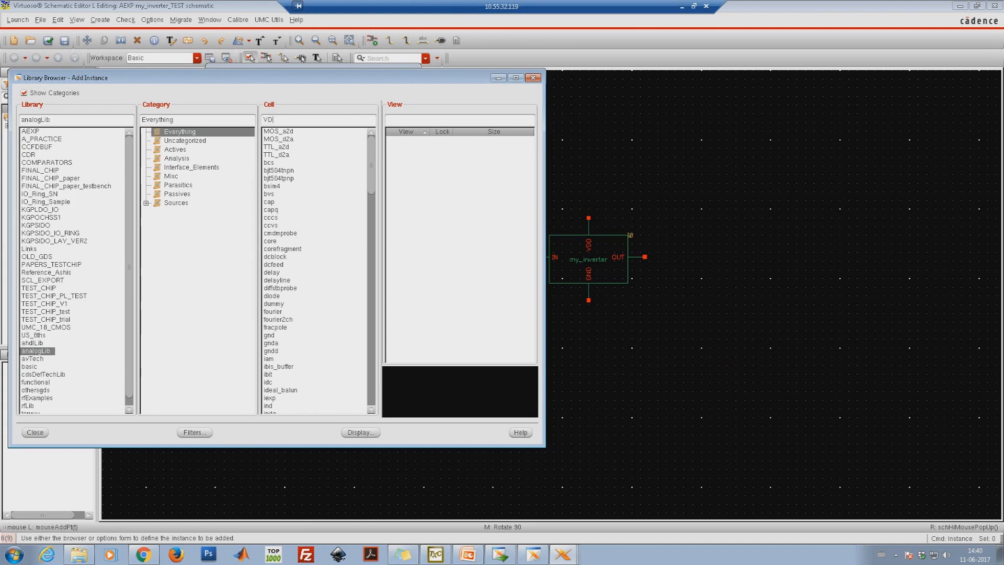
{"action": "type", "text": "vdc"}
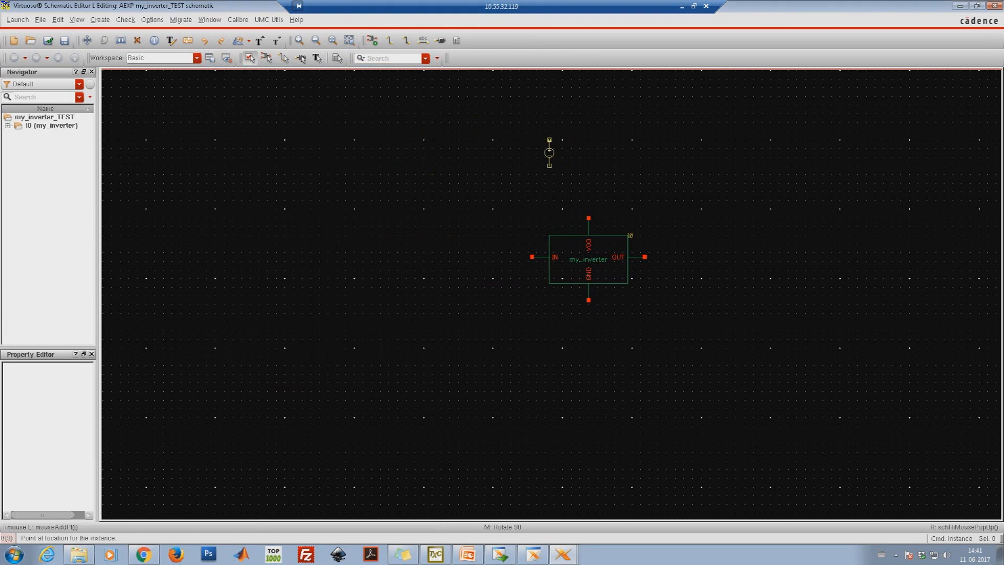
{"action": "left_click", "coordinate": [549, 161]}
{"action": "key", "text": "Escape"}
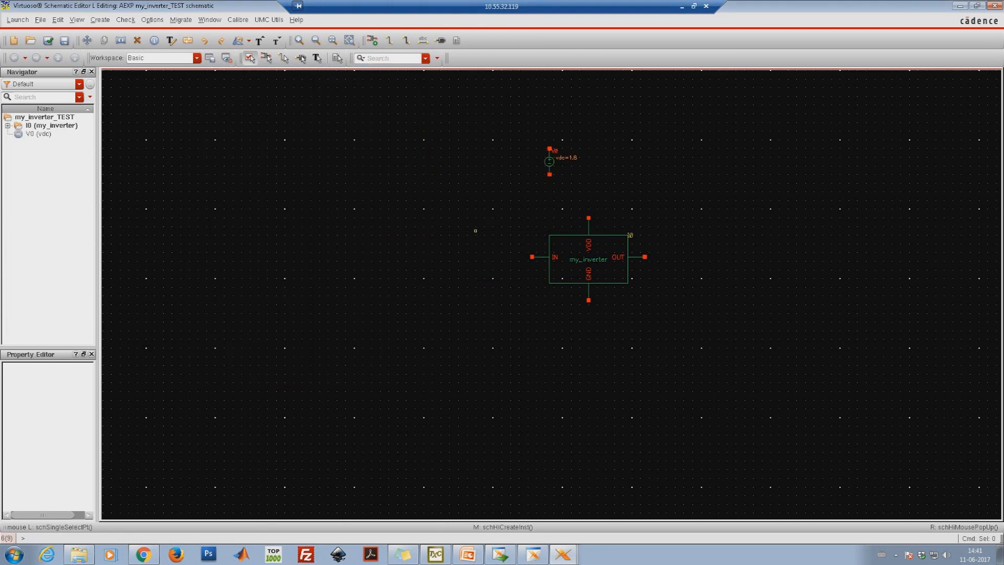
Step: Place two gnd symbols, one below the vdc source and one below the inverter's GND pin
{"action": "key", "text": "i"}
{"action": "type", "text": "gn"}
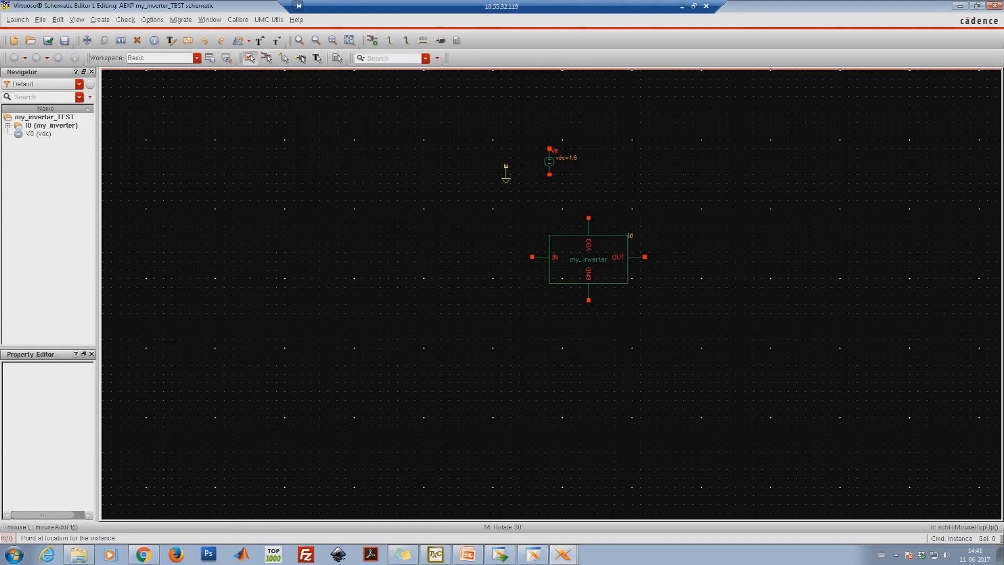
{"action": "left_click", "coordinate": [549, 187]}
{"action": "left_click", "coordinate": [589, 326]}
{"action": "key", "text": "Escape"}
Step: Wire the vdc source to its ground and the VDD pin, the GND pin to its ground, and add a wire stub at OUT
{"action": "key", "text": "w"}
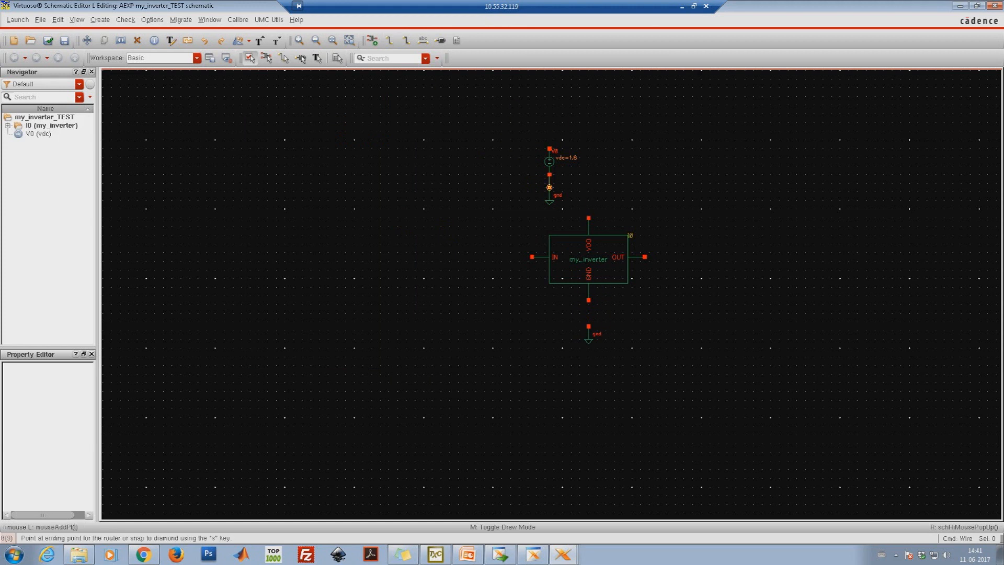
{"action": "left_click", "coordinate": [549, 148]}
{"action": "left_click", "coordinate": [588, 217]}
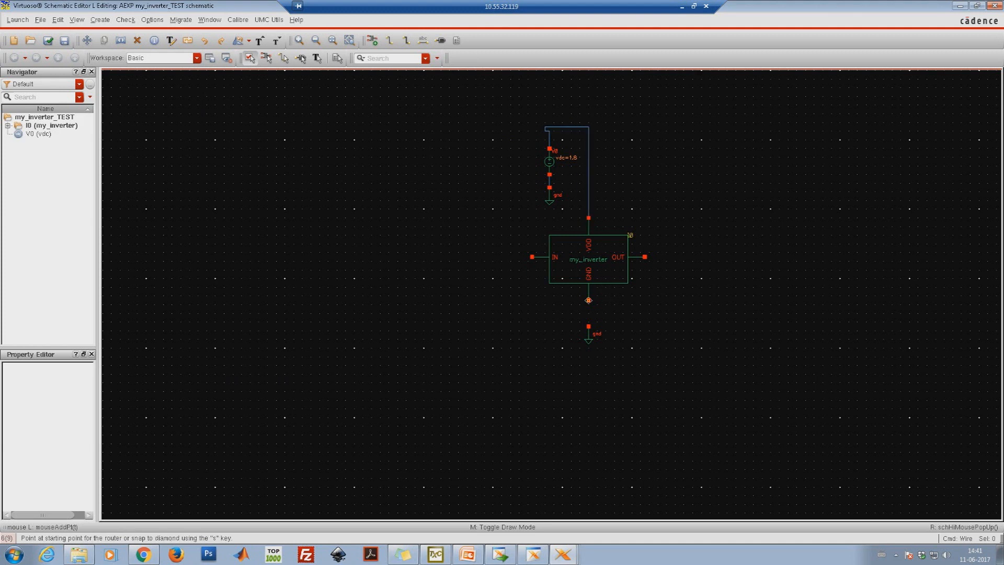
{"action": "left_click", "coordinate": [588, 301]}
{"action": "left_click", "coordinate": [588, 326]}
{"action": "left_click", "coordinate": [645, 257]}
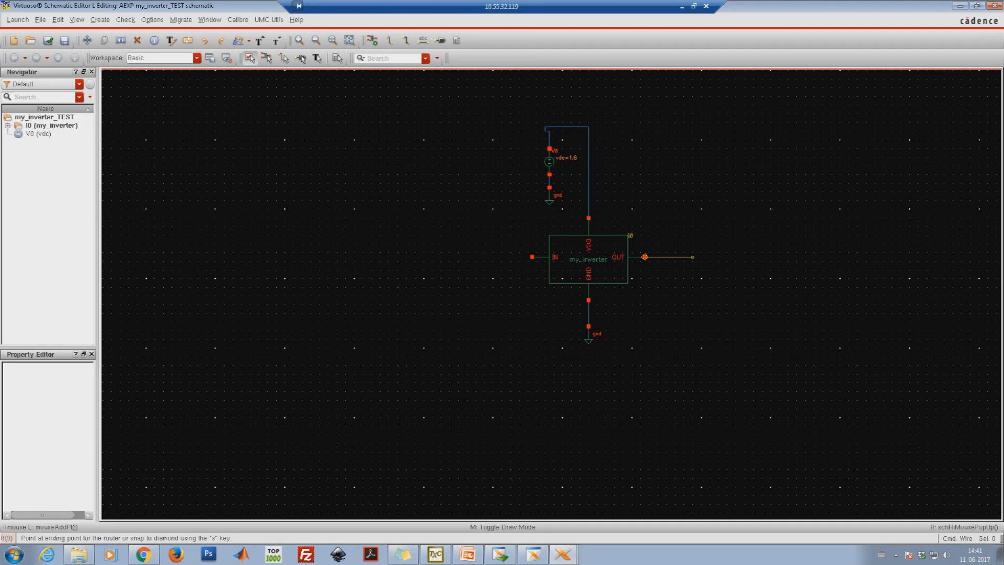
{"action": "double_click", "coordinate": [697, 257]}
Step: Copy the vdc source with its ground beside the inverter's input and wire the copy to the IN pin
{"action": "left_click_drag", "start_coordinate": [523, 105], "coordinate": [569, 220]}
{"action": "key", "text": "c"}
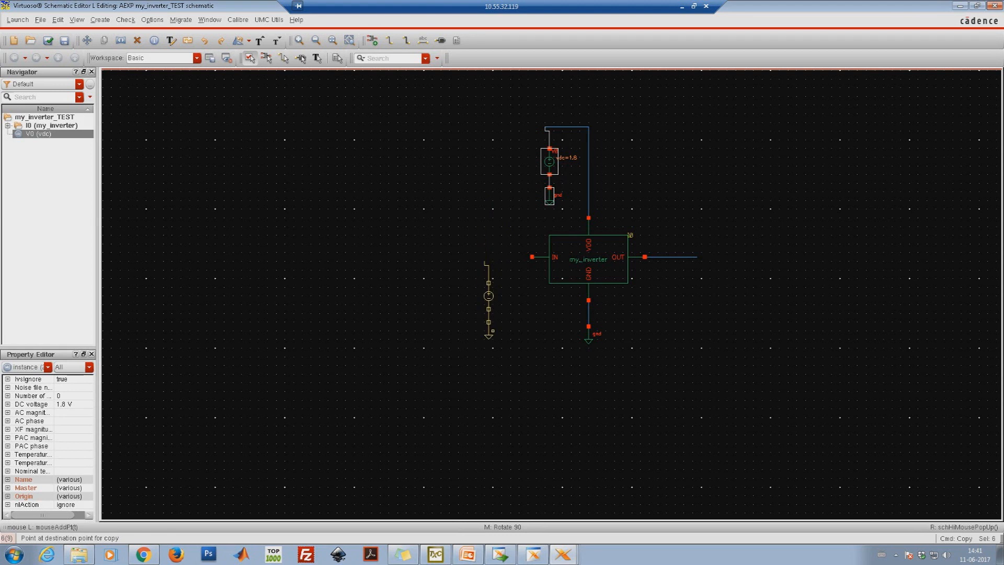
{"action": "left_click", "coordinate": [488, 295]}
{"action": "key", "text": "w"}
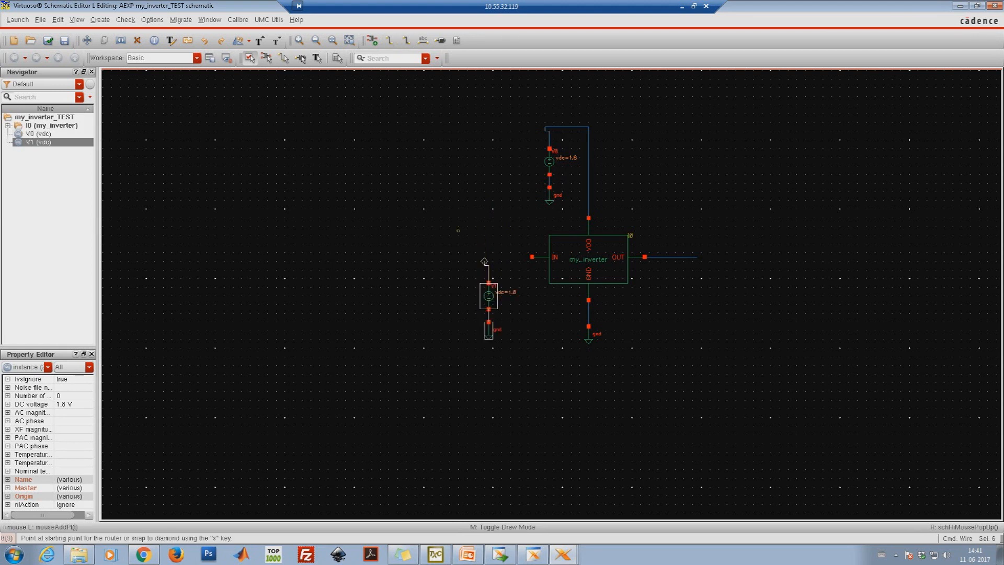
{"action": "left_click", "coordinate": [484, 261]}
{"action": "left_click", "coordinate": [532, 257]}
{"action": "key", "text": "Escape"}
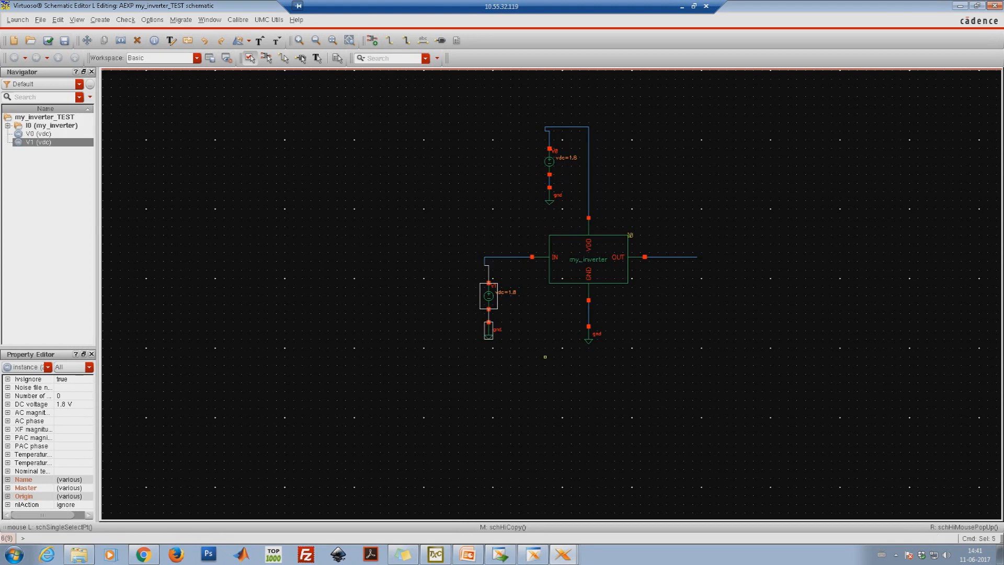
Step: Change the cell name of the source at the inverter's input to vpulse in its object properties
{"action": "left_click", "coordinate": [489, 297]}
{"action": "key", "text": "q"}
{"action": "key", "text": "BackSpace"}
{"action": "key", "text": "BackSpace"}
{"action": "type", "text": "pul"}
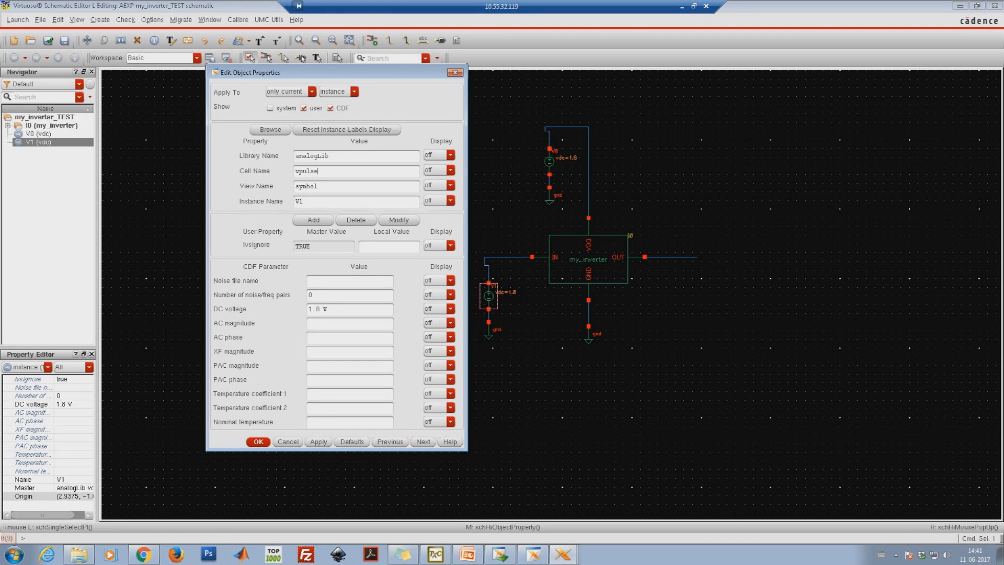
{"action": "type", "text": "se"}
{"action": "key", "text": "Tab"}
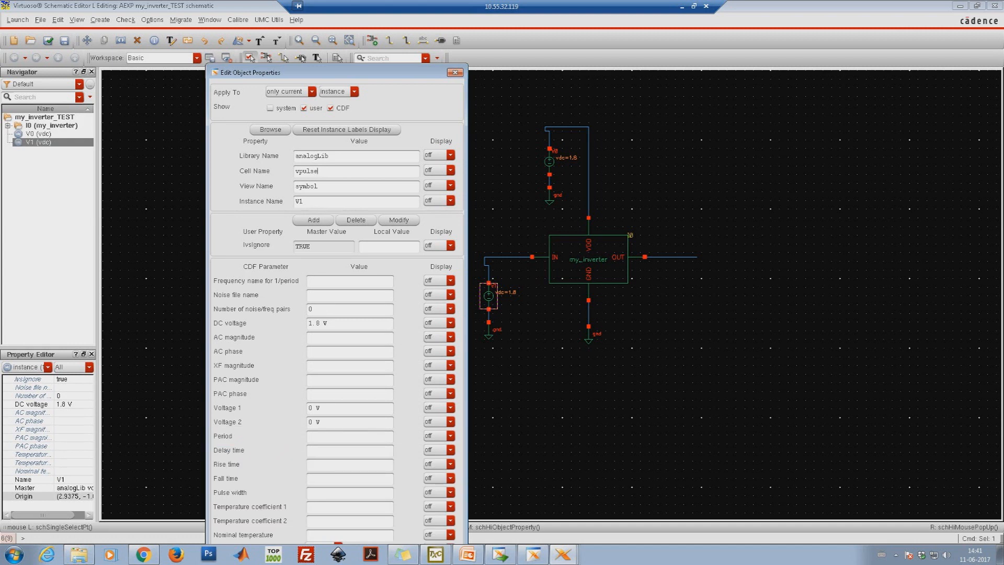
Step: Set the vpulse source to Voltage 1 of 1.8 V, period 200p, rise and fall times 10p, and pulse width 100p
{"action": "left_click_drag", "start_coordinate": [320, 408], "coordinate": [307, 408]}
{"action": "type", "text": "1"}
{"action": "type", "text": "200p"}
{"action": "type", "text": "1"}
{"action": "type", "text": "00p"}
{"action": "left_click_drag", "start_coordinate": [314, 72], "coordinate": [360, 37]}
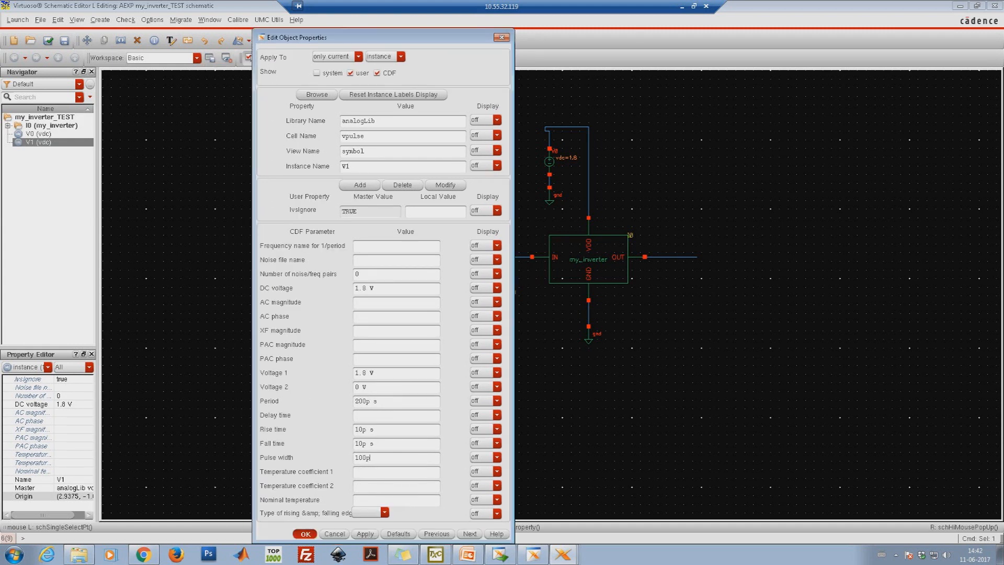
{"action": "key", "text": "Return"}
Step: Check and save the my_inverter_TEST schematic, dismiss the check report, and close the schematic window
{"action": "left_click", "coordinate": [554, 161]}
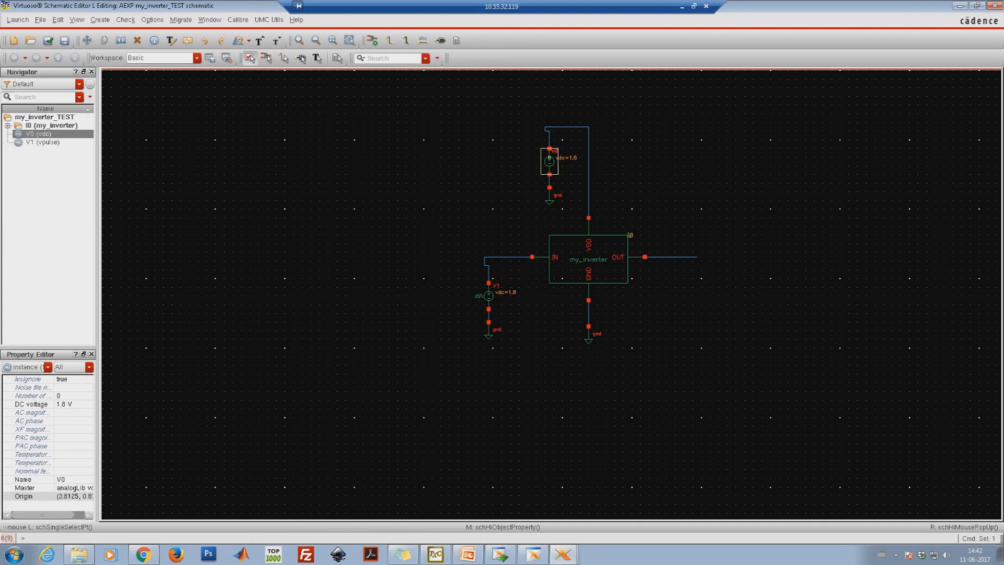
{"action": "left_click", "coordinate": [688, 157]}
{"action": "left_click", "coordinate": [47, 40]}
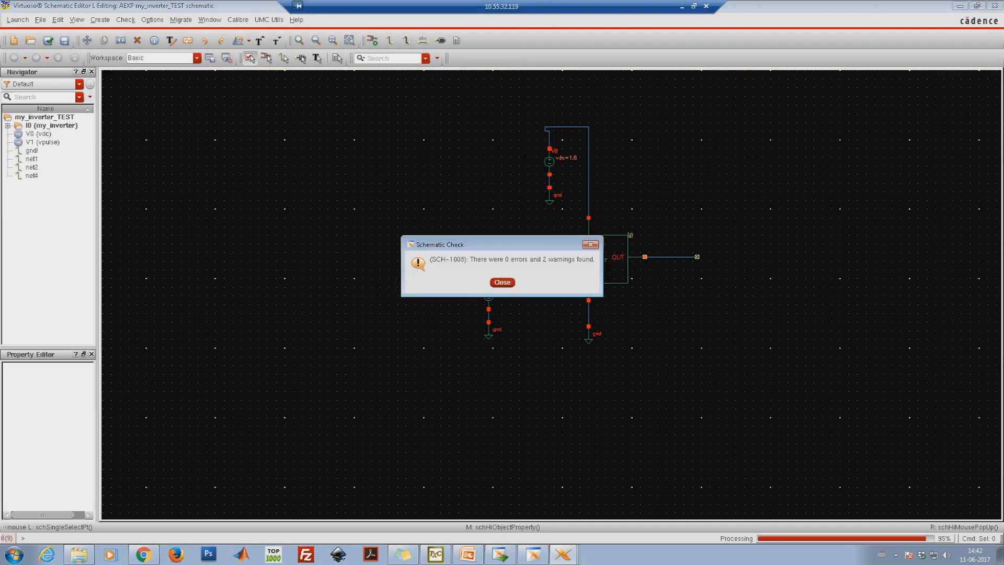
{"action": "key", "text": "Return"}
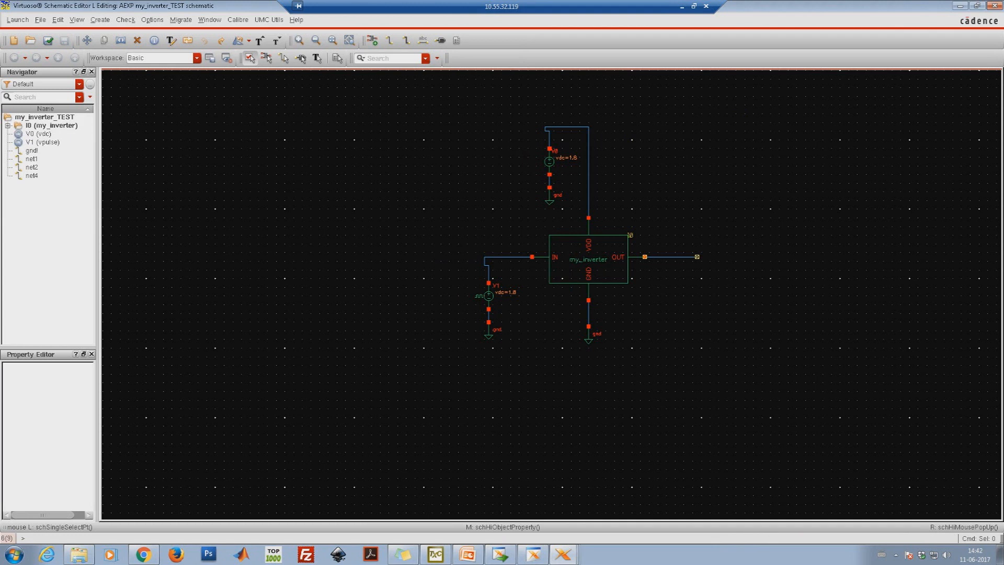
{"action": "left_click", "coordinate": [994, 5]}
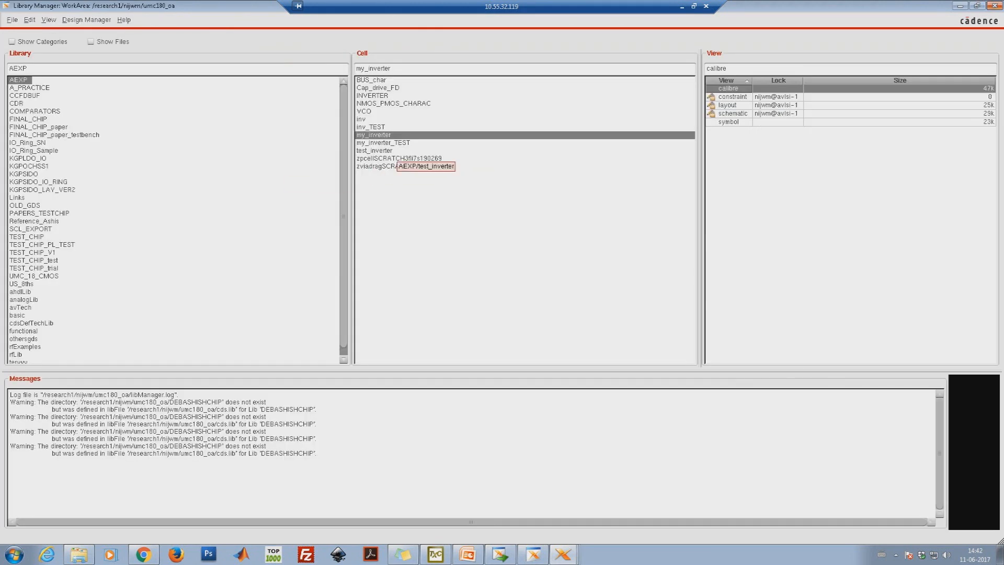
Step: Create a new config-type view for the my_inverter_TEST cell in the AEXP library, to open with Hierarchy Editor
{"action": "left_click", "coordinate": [384, 142]}
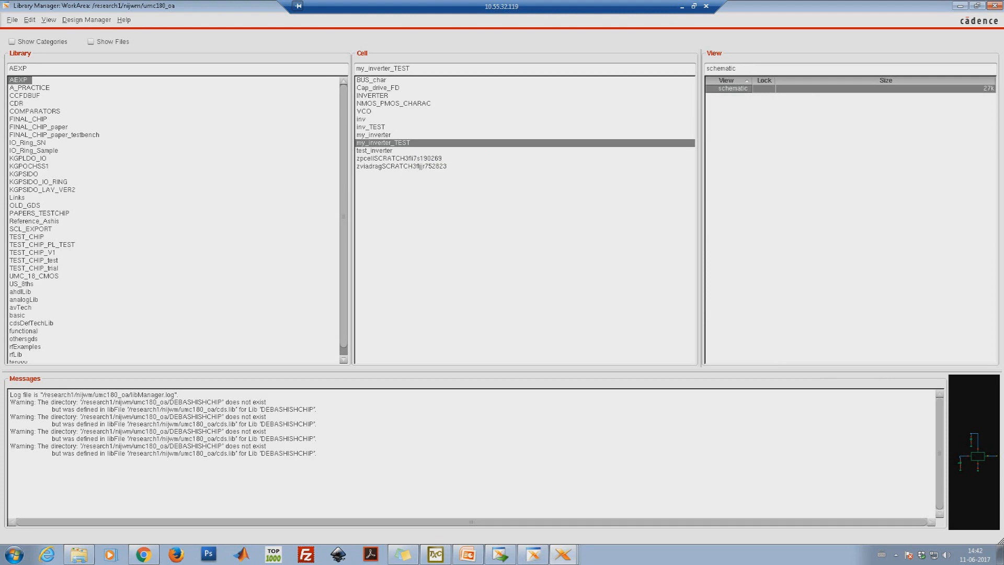
{"action": "left_click", "coordinate": [12, 19]}
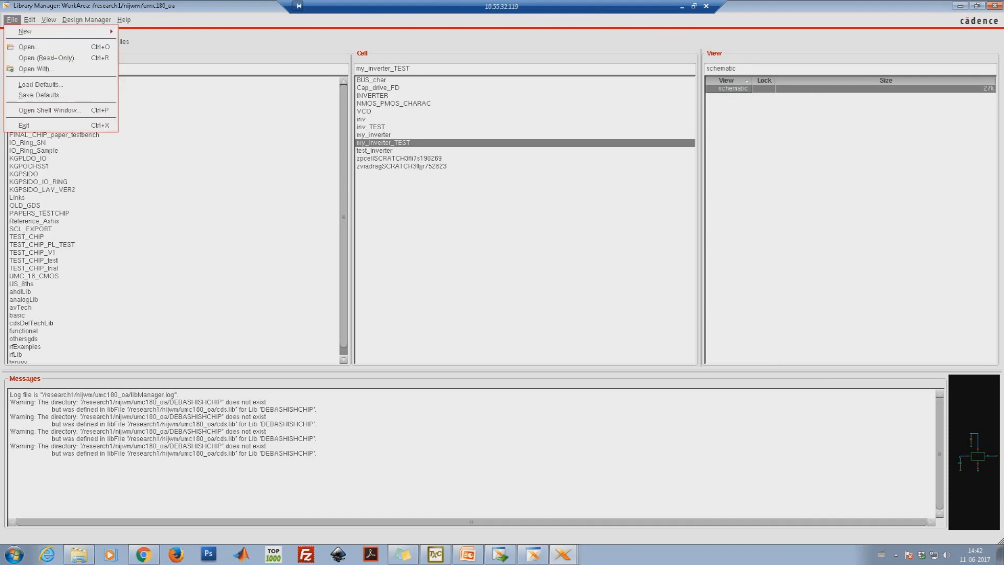
{"action": "mouse_move", "coordinate": [24, 31]}
{"action": "left_click", "coordinate": [146, 44]}
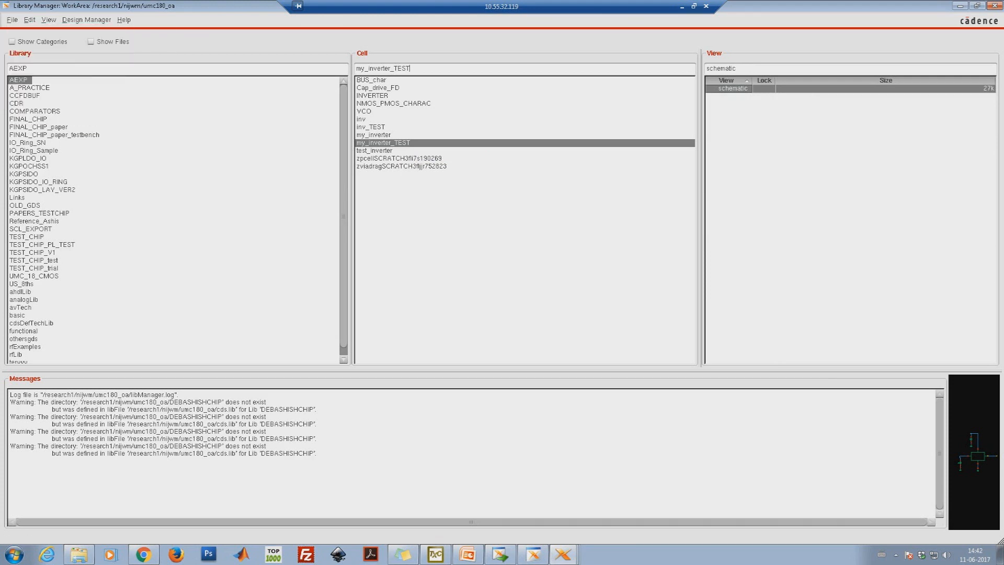
{"action": "left_click", "coordinate": [331, 135]}
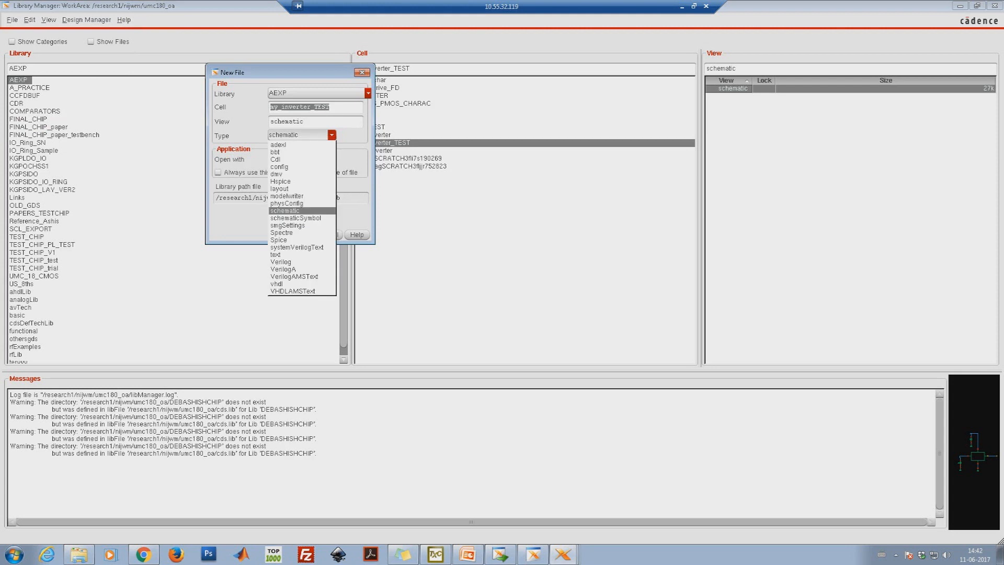
{"action": "left_click", "coordinate": [279, 166]}
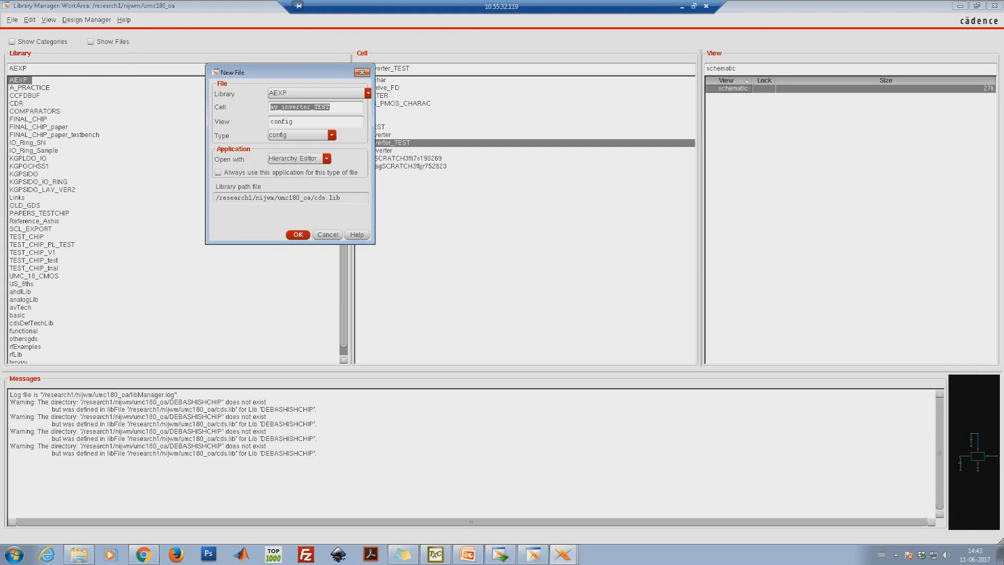
{"action": "key", "text": "Return"}
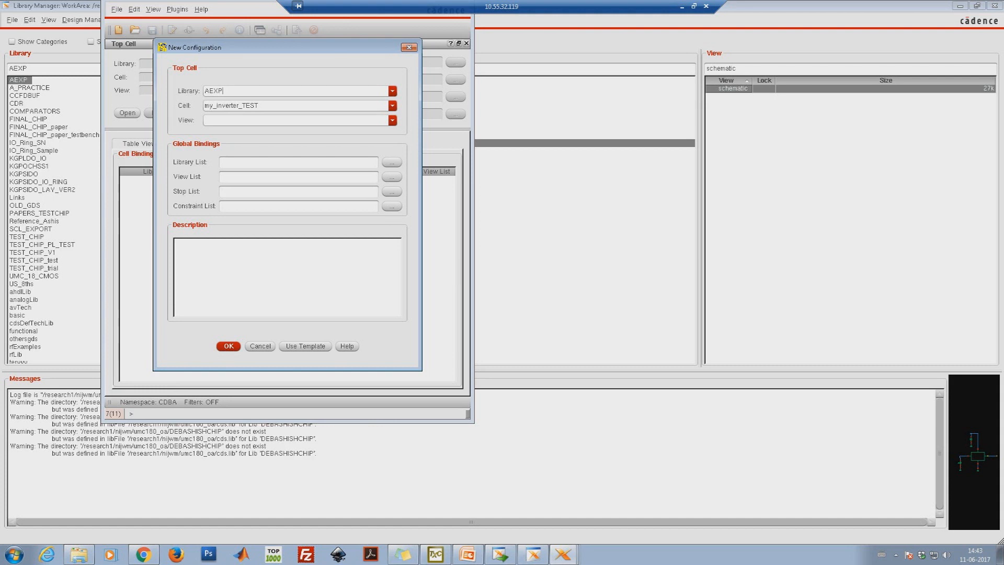
Step: Set the new configuration's top cell view to schematic, load the spectre template, and accept the configuration
{"action": "left_click", "coordinate": [391, 119]}
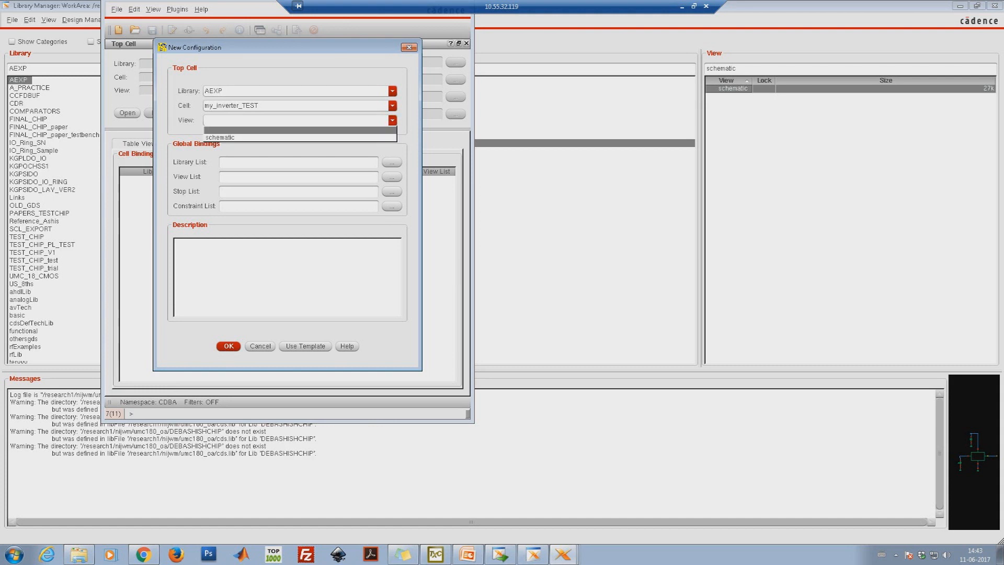
{"action": "left_click", "coordinate": [219, 137]}
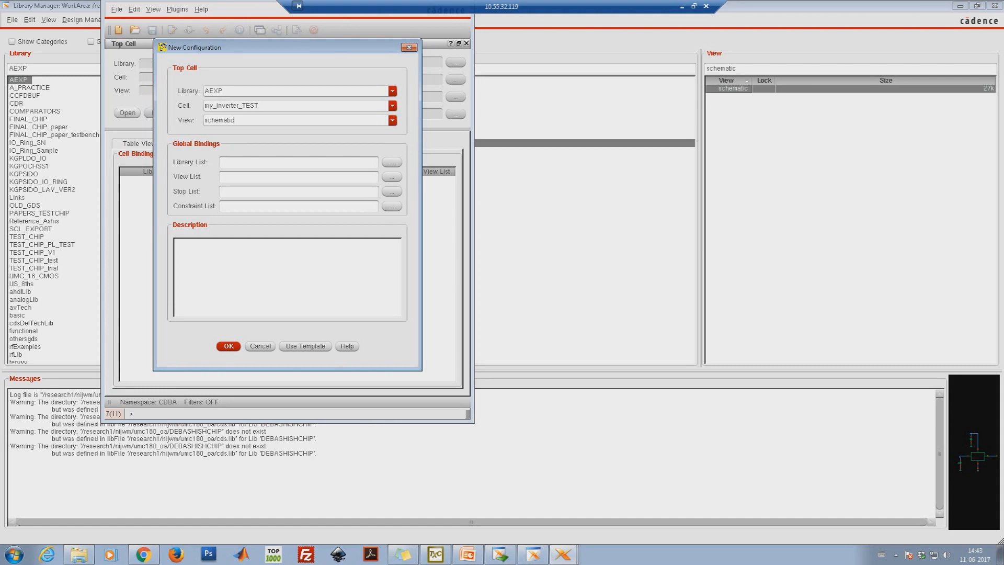
{"action": "left_click", "coordinate": [305, 346]}
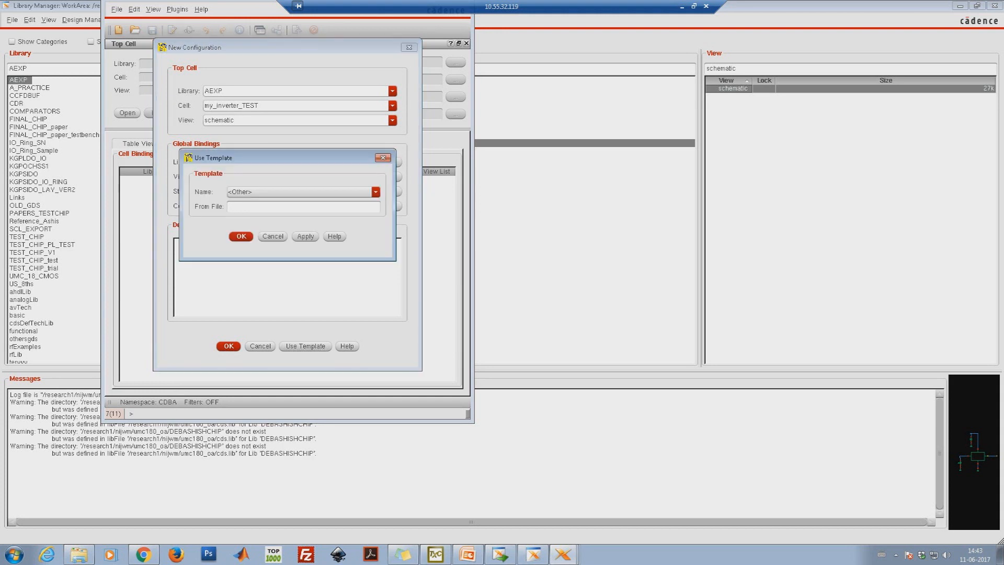
{"action": "left_click", "coordinate": [376, 192]}
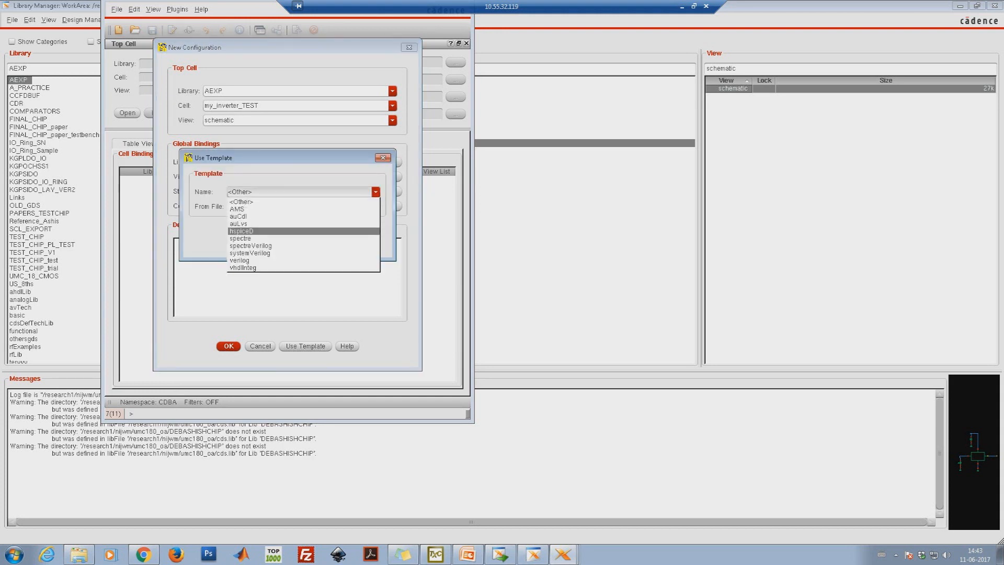
{"action": "key", "text": "Return"}
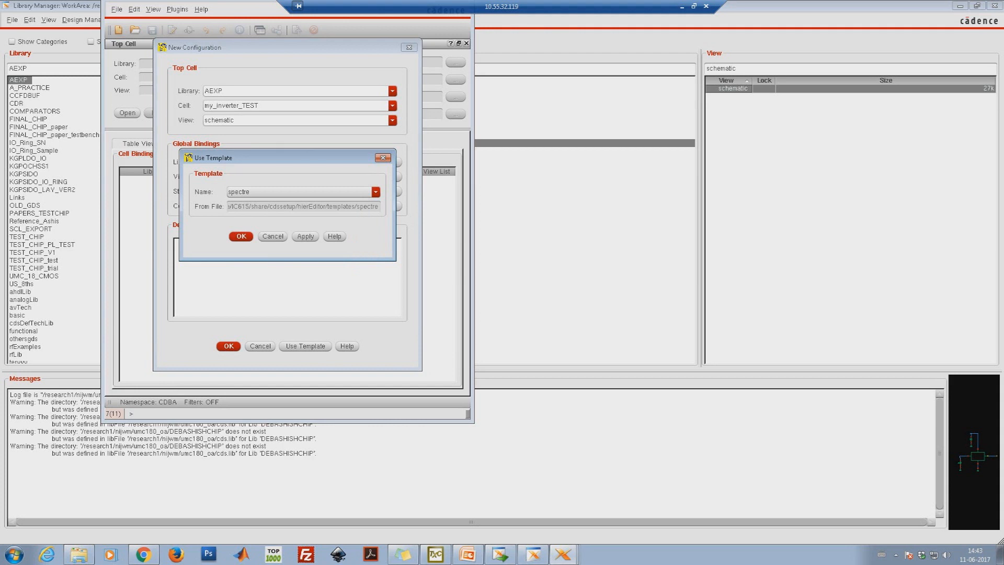
{"action": "key", "text": "Return"}
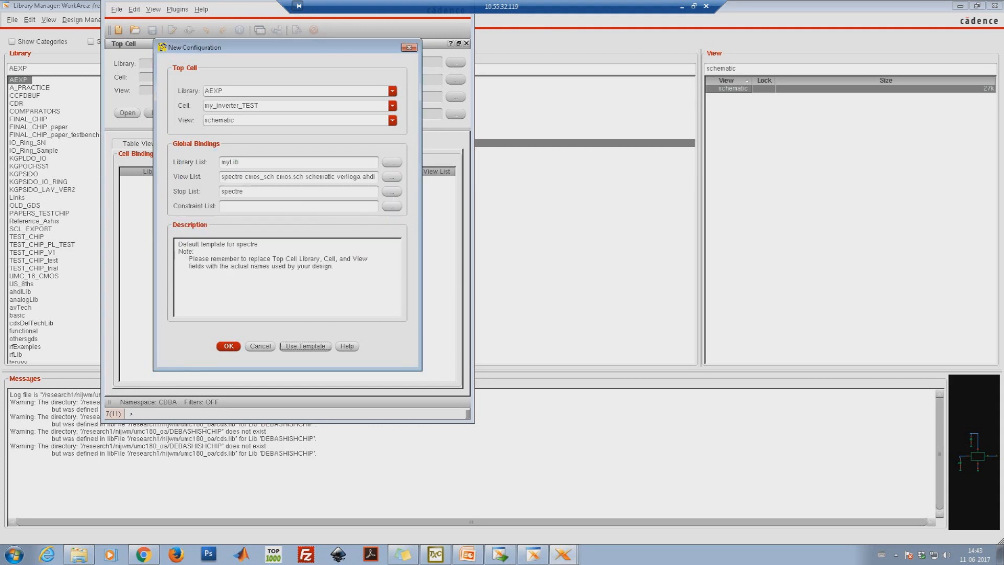
{"action": "key", "text": "Return"}
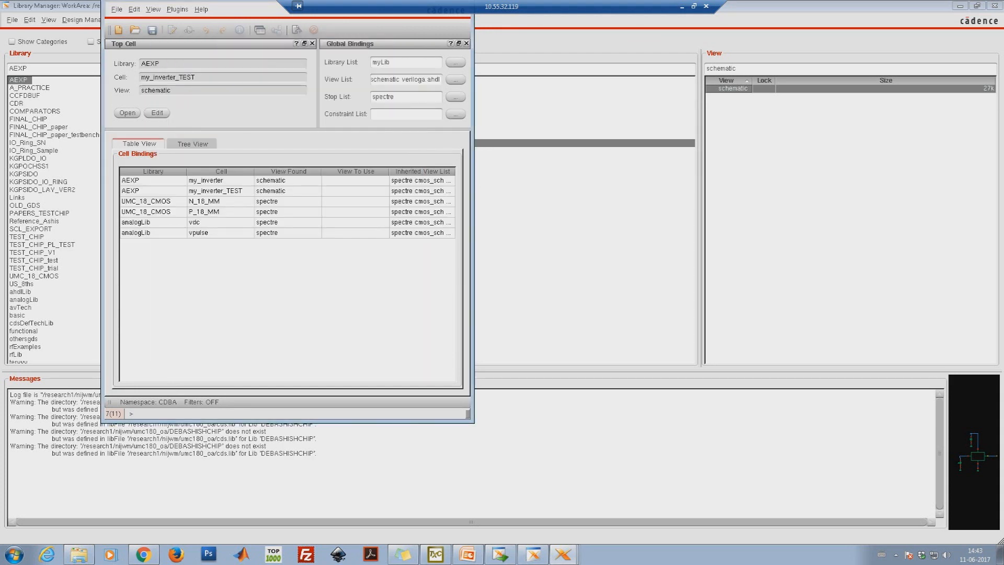
Step: Update the hierarchy configuration and save the my_inverter_TEST config cellview
{"action": "key", "text": "alt+v"}
{"action": "key", "text": "Down"}
{"action": "key", "text": "Return"}
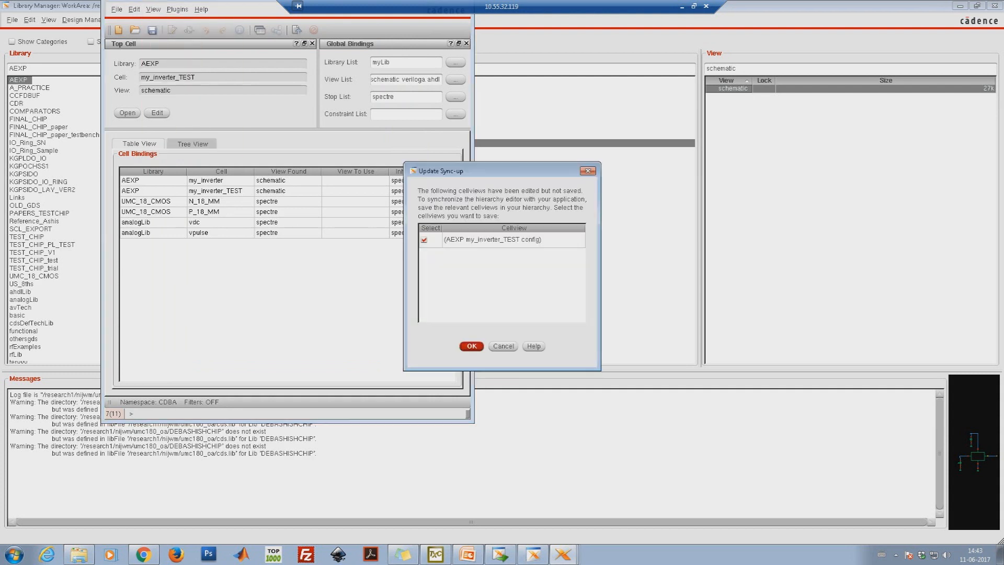
{"action": "key", "text": "Return"}
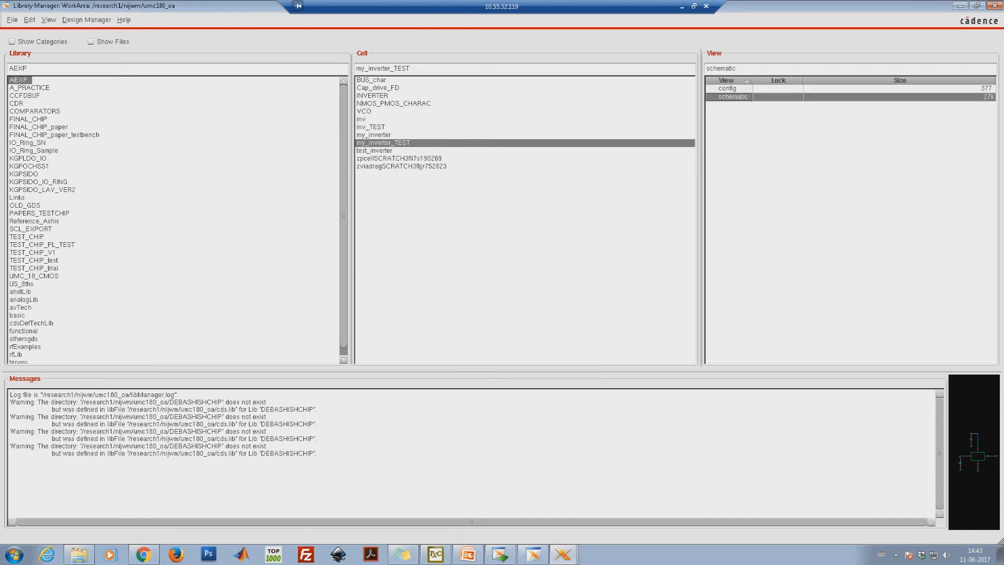
Step: Open the my_inverter_TEST config with its top schematic for editing, maximized and fitted to the window
{"action": "left_click", "coordinate": [727, 88]}
{"action": "double_click", "coordinate": [727, 88]}
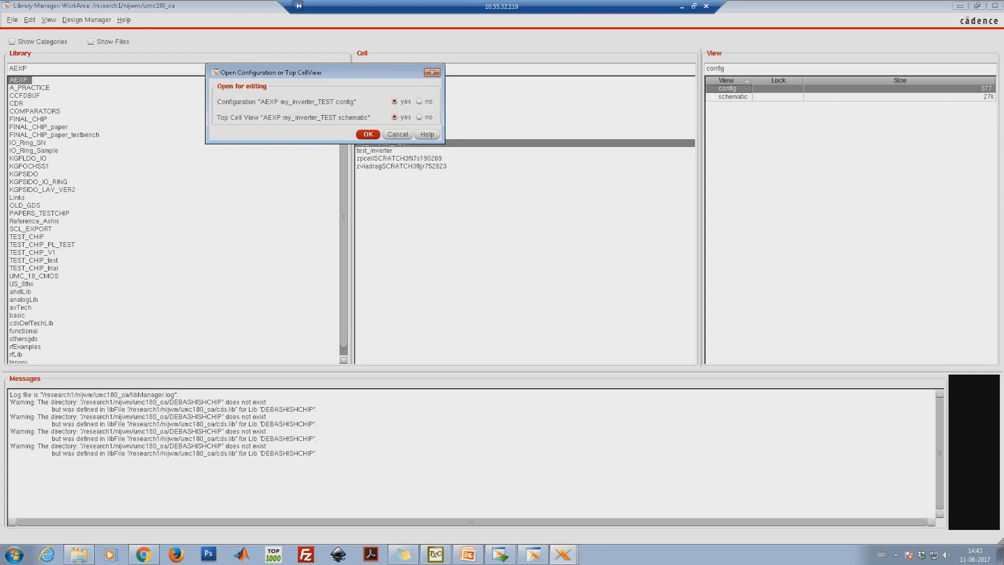
{"action": "key", "text": "Return"}
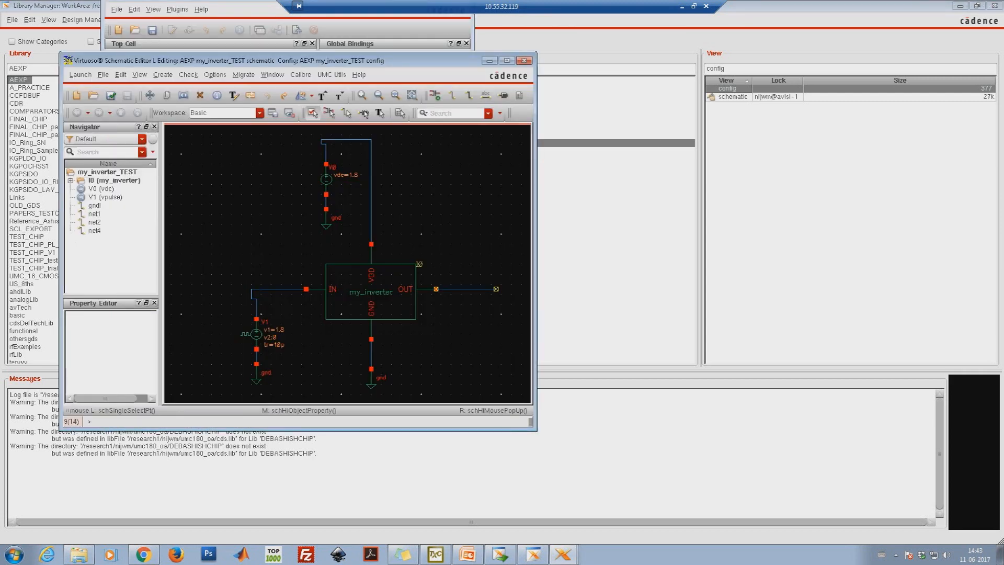
{"action": "left_click", "coordinate": [507, 61]}
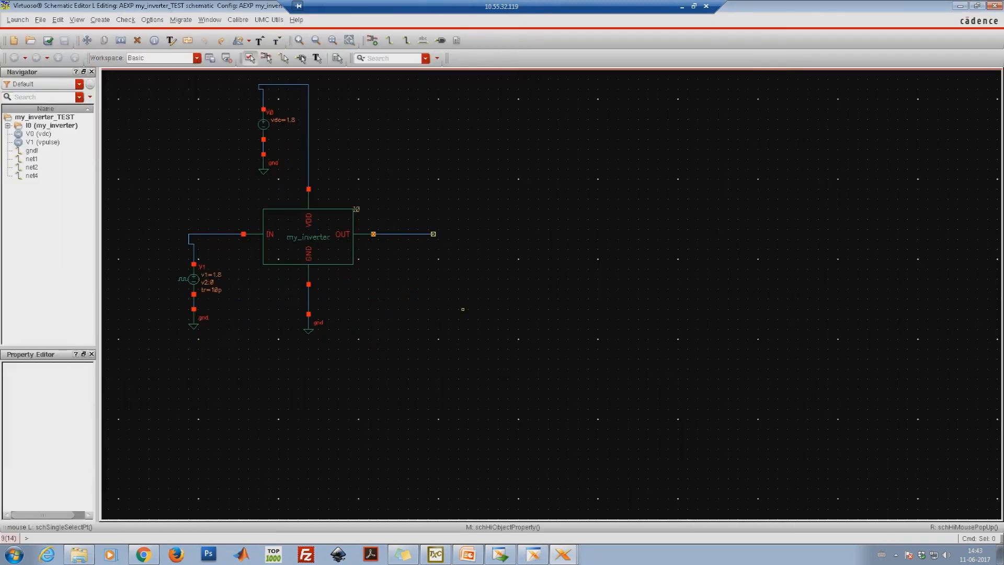
{"action": "key", "text": "f"}
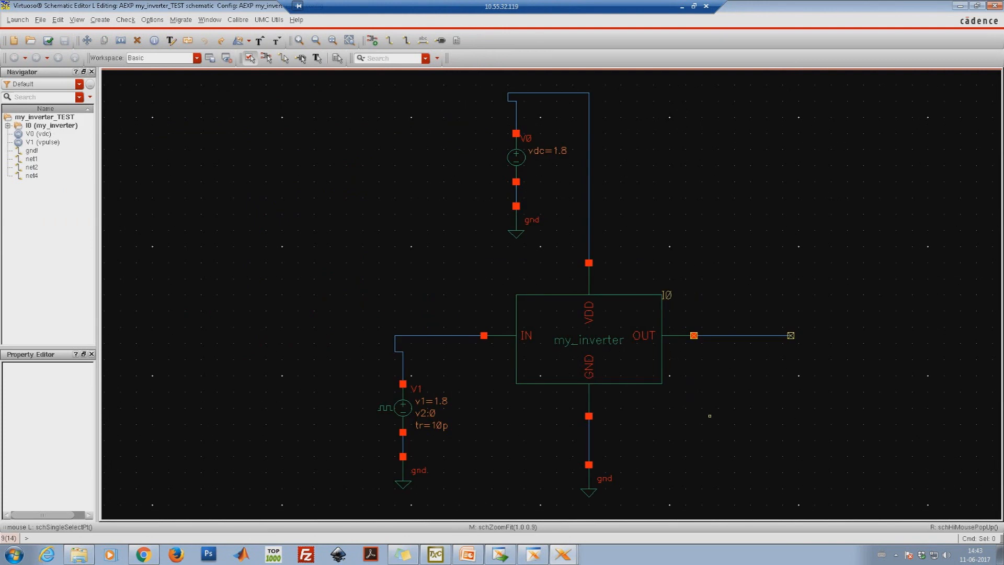
Step: Enable the Hierarchy Editor commands in the testbench schematic window
{"action": "left_click", "coordinate": [646, 351]}
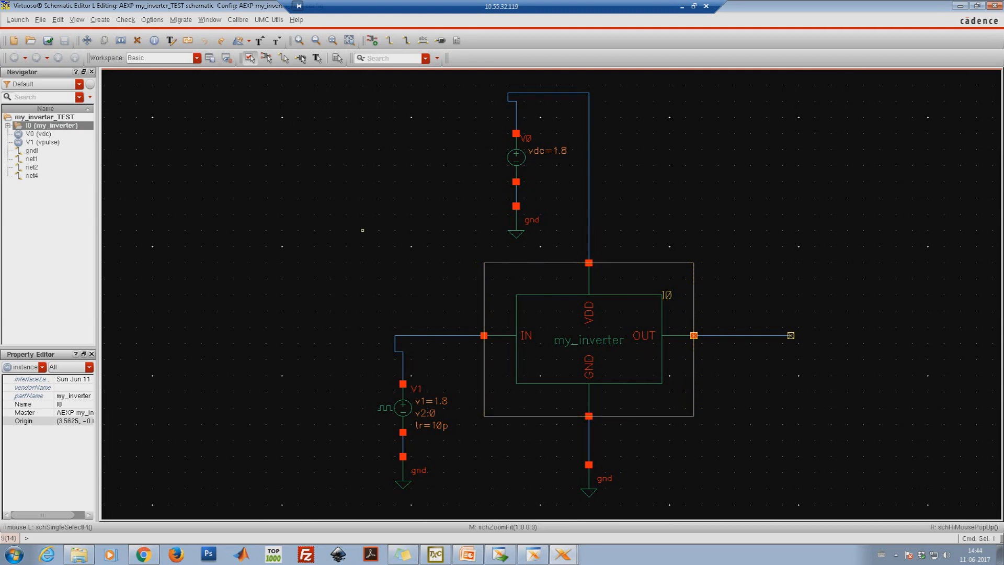
{"action": "left_click", "coordinate": [363, 230]}
{"action": "key", "text": "m"}
{"action": "left_click", "coordinate": [17, 20]}
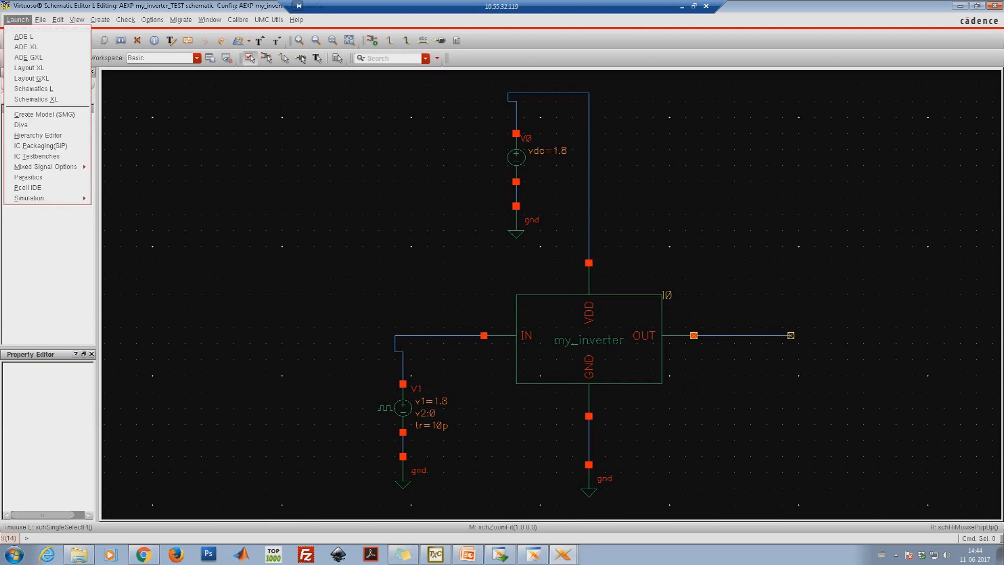
{"action": "left_click", "coordinate": [31, 146]}
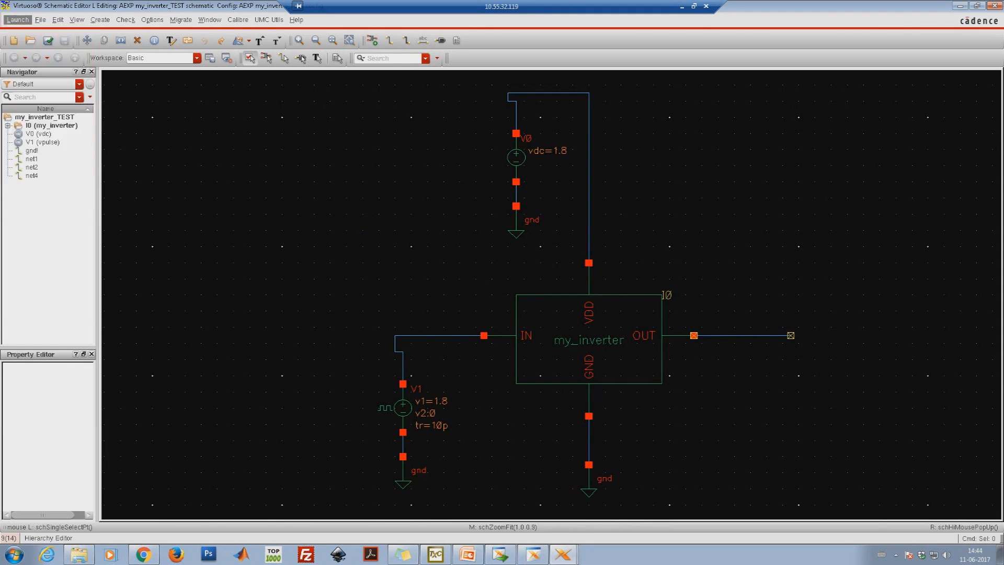
{"action": "left_click", "coordinate": [252, 20]}
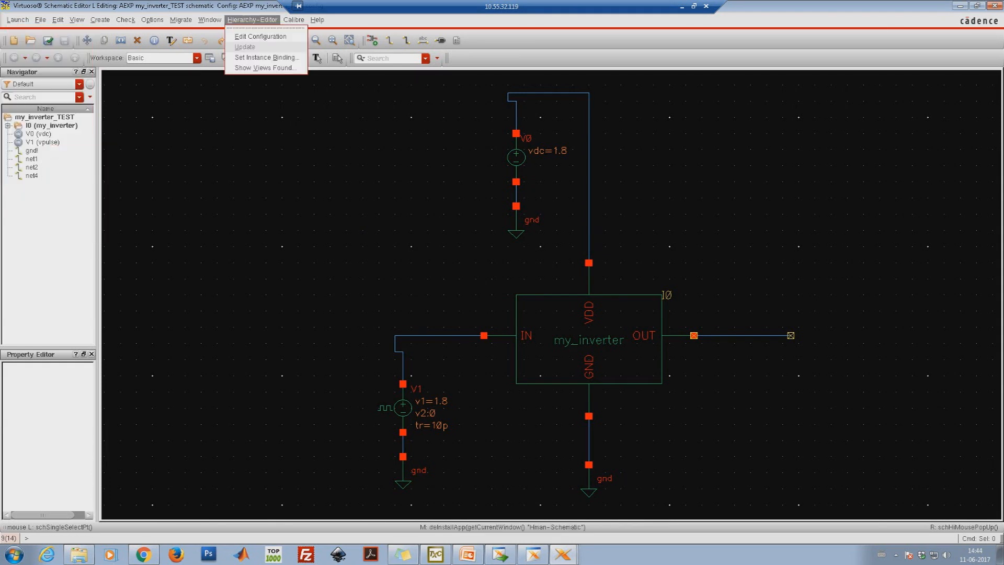
{"action": "left_click", "coordinate": [282, 137]}
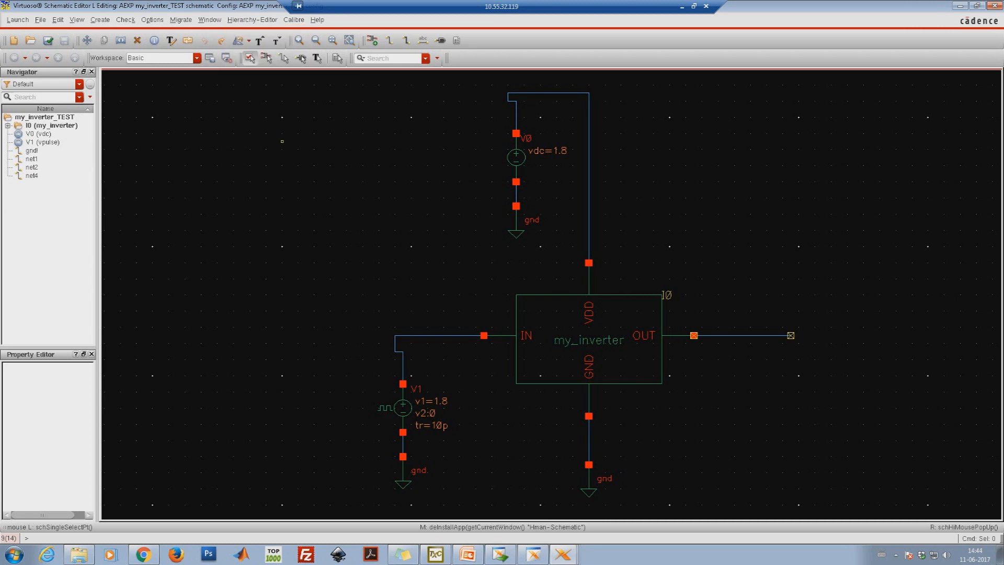
Step: Set the instance binding of the my_inverter symbol I0 to use the schematic view
{"action": "left_click", "coordinate": [589, 340]}
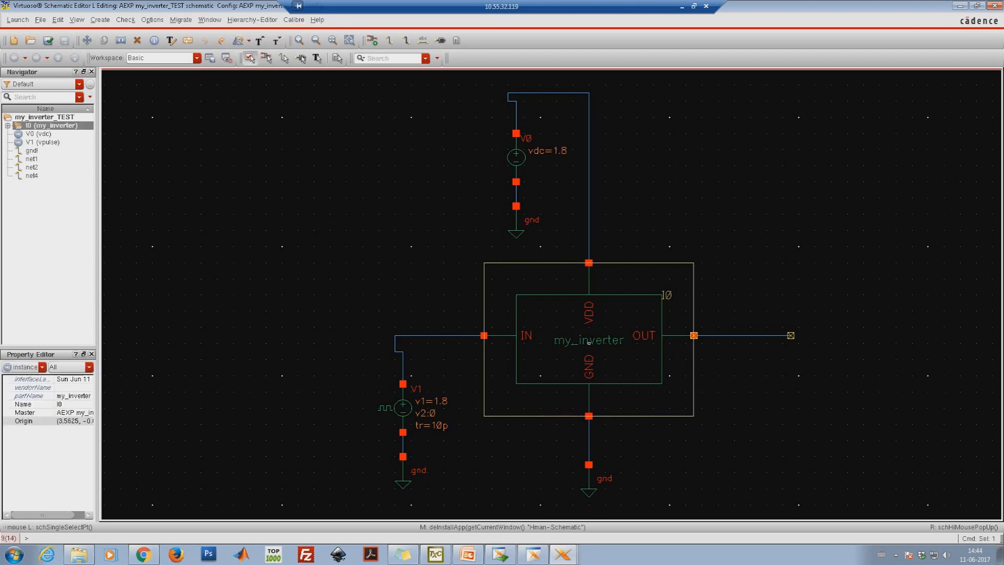
{"action": "left_click", "coordinate": [252, 19]}
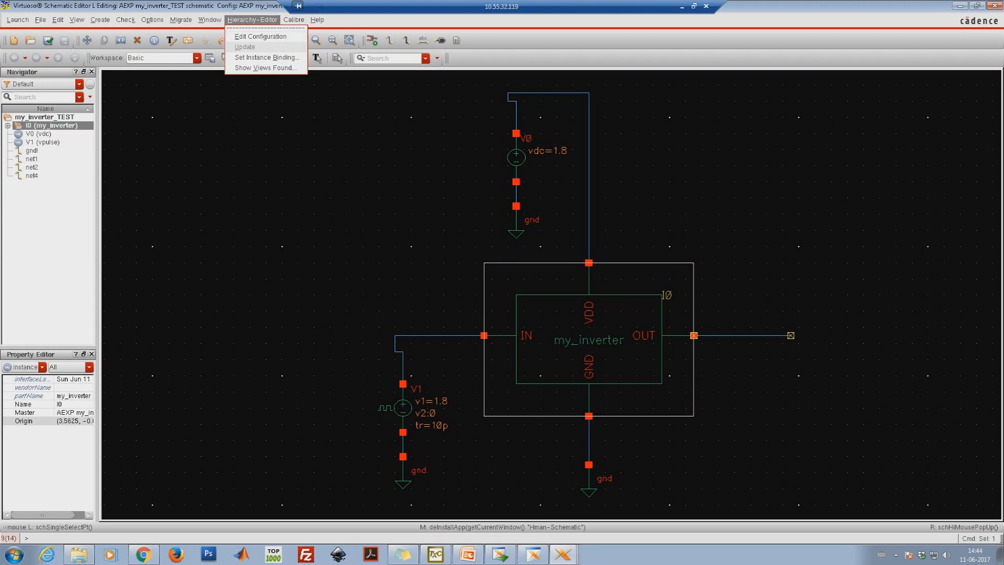
{"action": "left_click", "coordinate": [266, 58]}
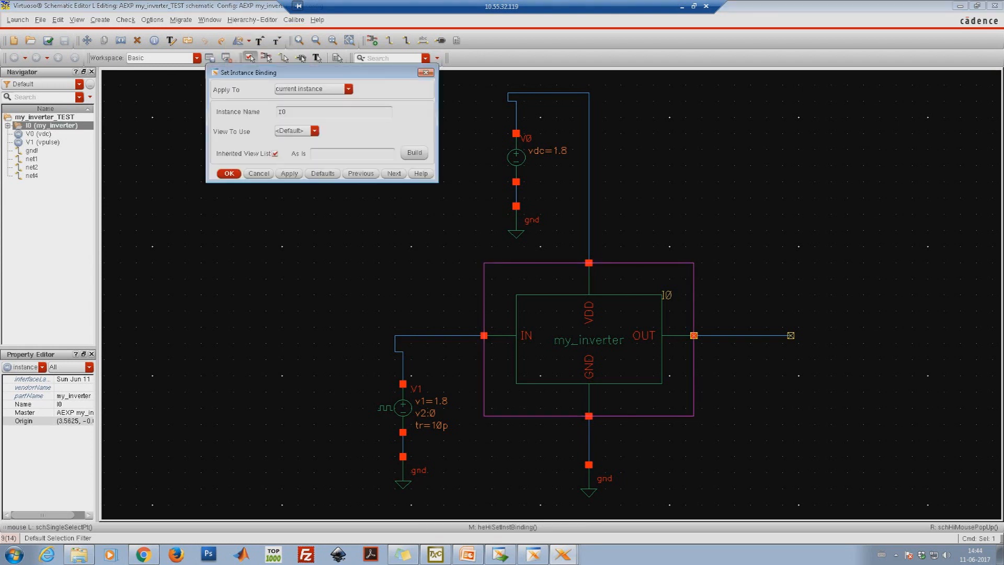
{"action": "left_click", "coordinate": [315, 130]}
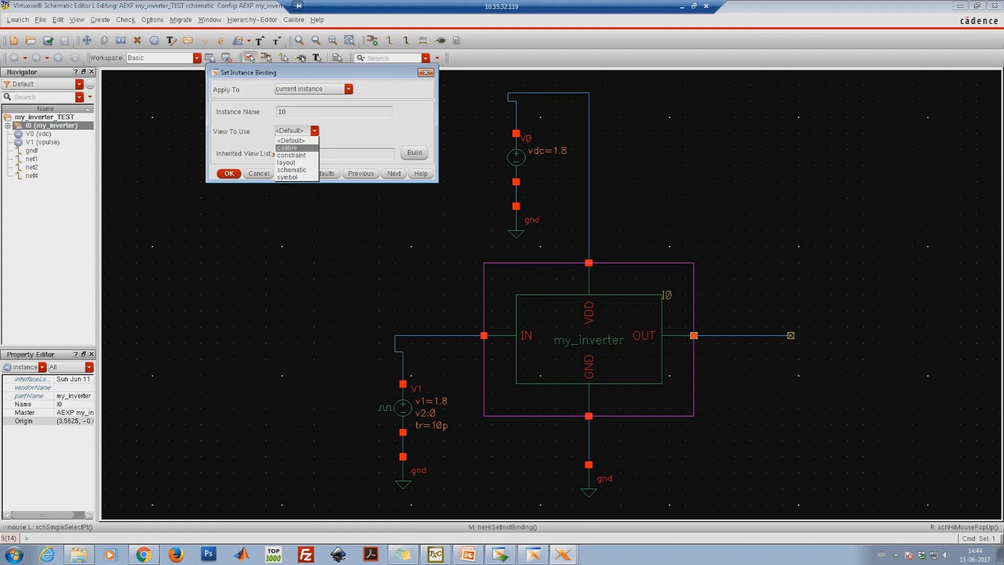
{"action": "left_click", "coordinate": [287, 148]}
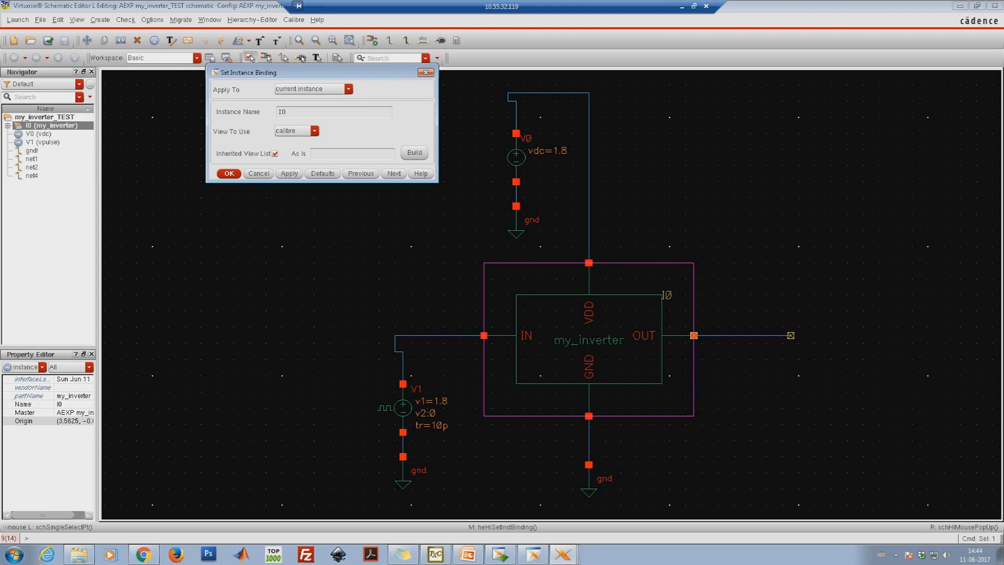
{"action": "left_click", "coordinate": [314, 131]}
{"action": "left_click", "coordinate": [293, 170]}
{"action": "key", "text": "Return"}
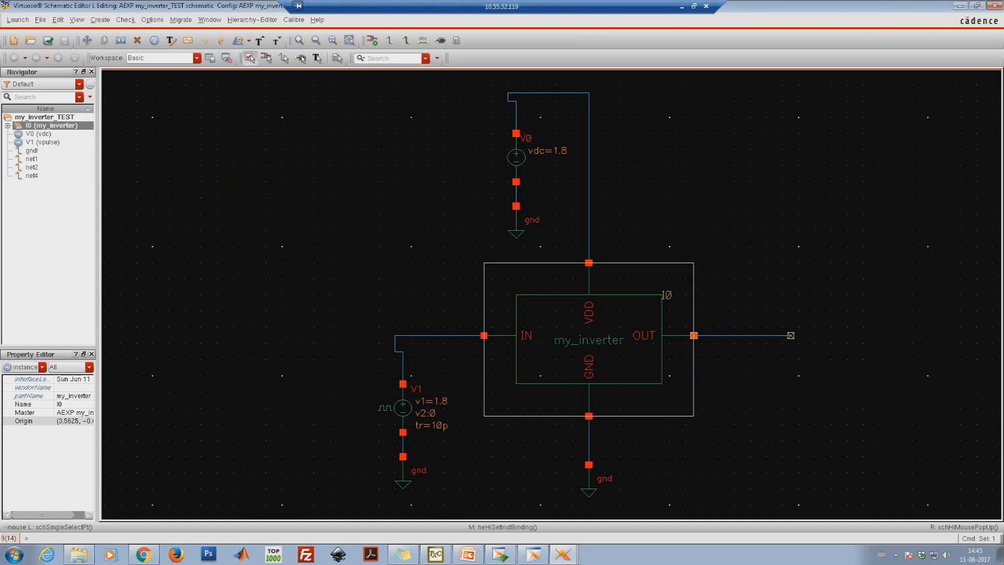
Step: Launch ADE L for the my_inverter_TEST config, accept the alternative license offers, and reposition its window
{"action": "key", "text": "alt+l"}
{"action": "key", "text": "a"}
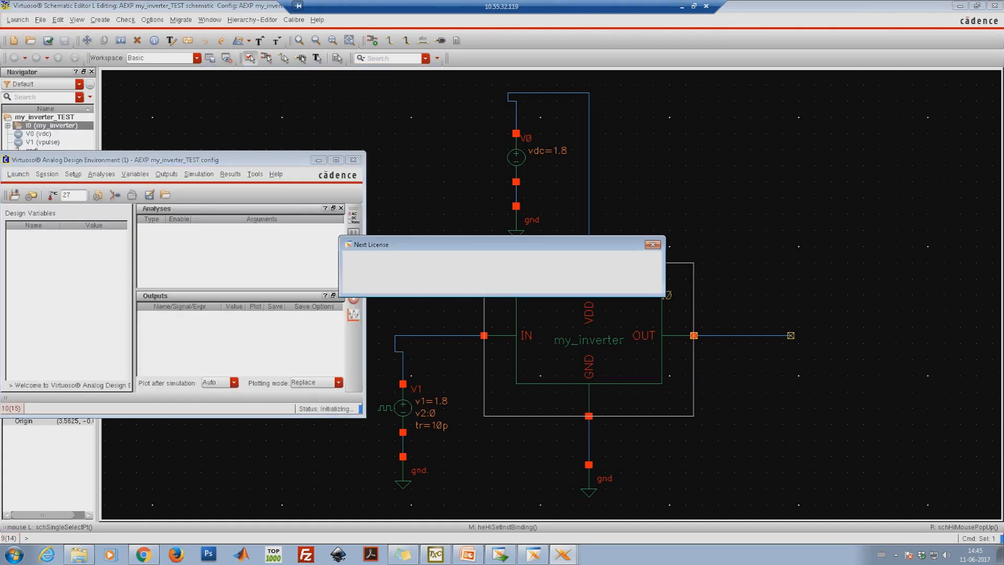
{"action": "key", "text": "Return"}
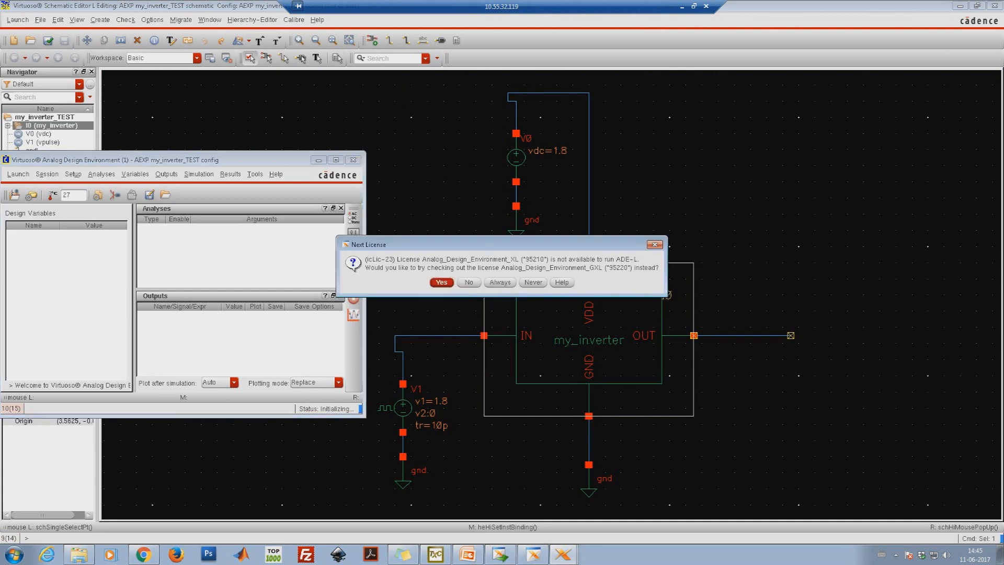
{"action": "key", "text": "Return"}
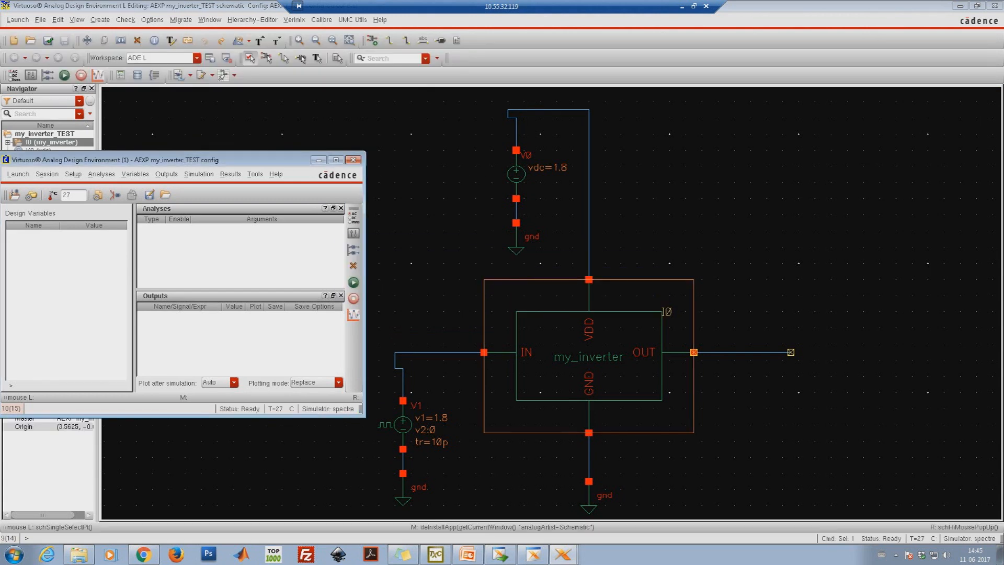
{"action": "left_click_drag", "start_coordinate": [183, 160], "coordinate": [397, 131]}
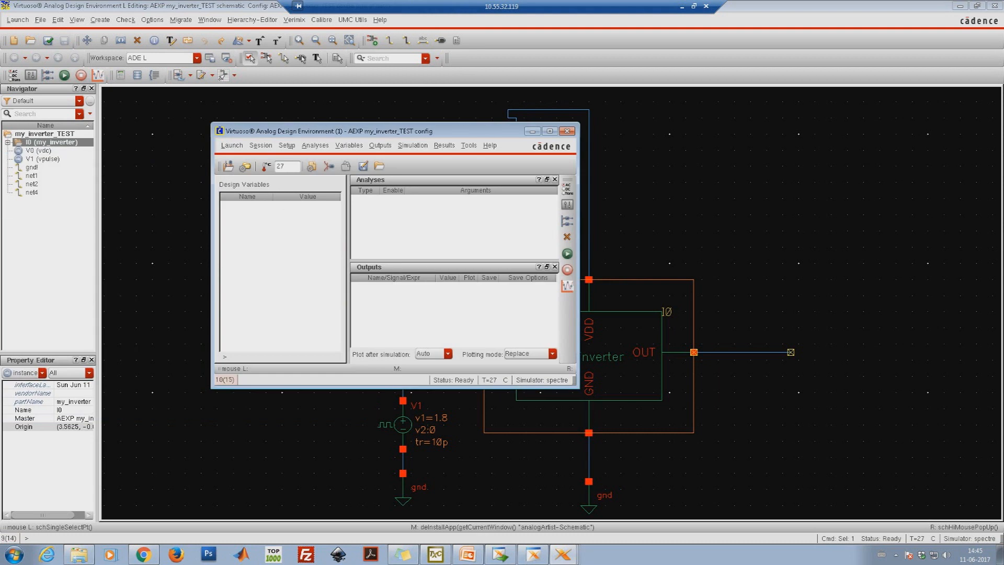
Step: Add a transient analysis with a stop time of 2n to the ADE L setup
{"action": "left_click", "coordinate": [568, 187]}
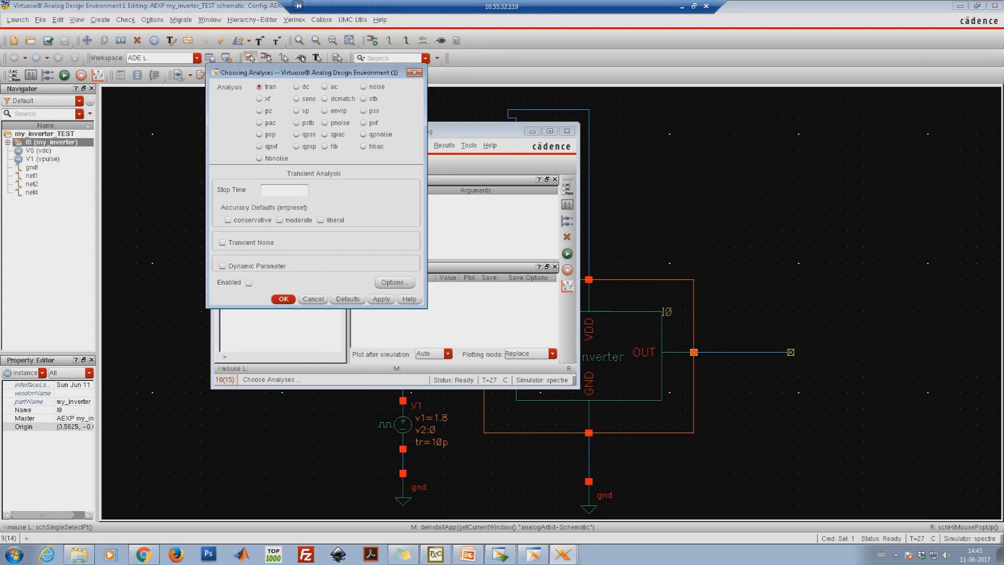
{"action": "type", "text": "5"}
{"action": "key", "text": "BackSpace"}
{"action": "type", "text": "4n"}
{"action": "key", "text": "BackSpace"}
{"action": "key", "text": "BackSpace"}
{"action": "type", "text": "2n"}
{"action": "left_click", "coordinate": [284, 299]}
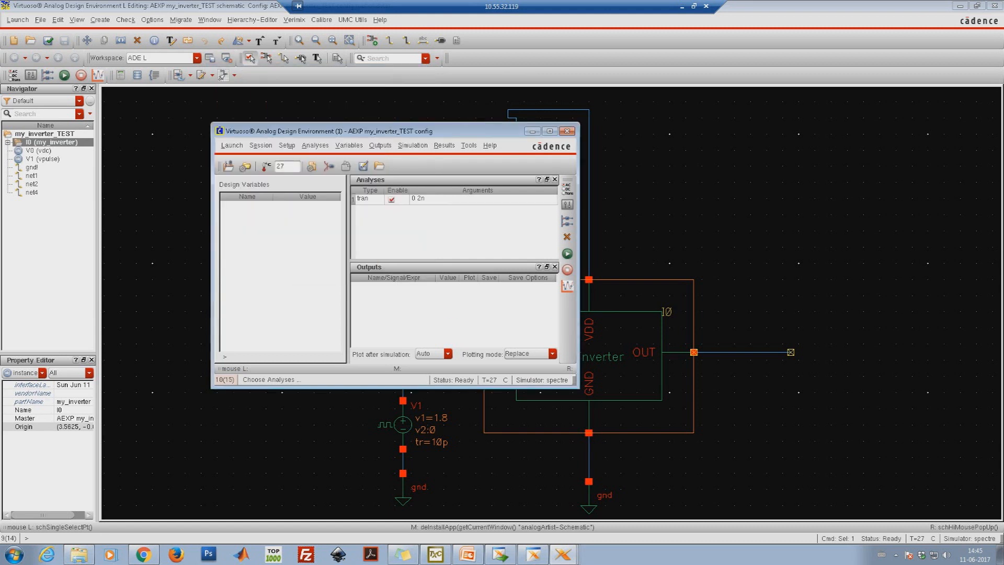
Step: Netlist and run the simulation, and plot the transient signals of the inverter's input and output nets
{"action": "left_click", "coordinate": [567, 254]}
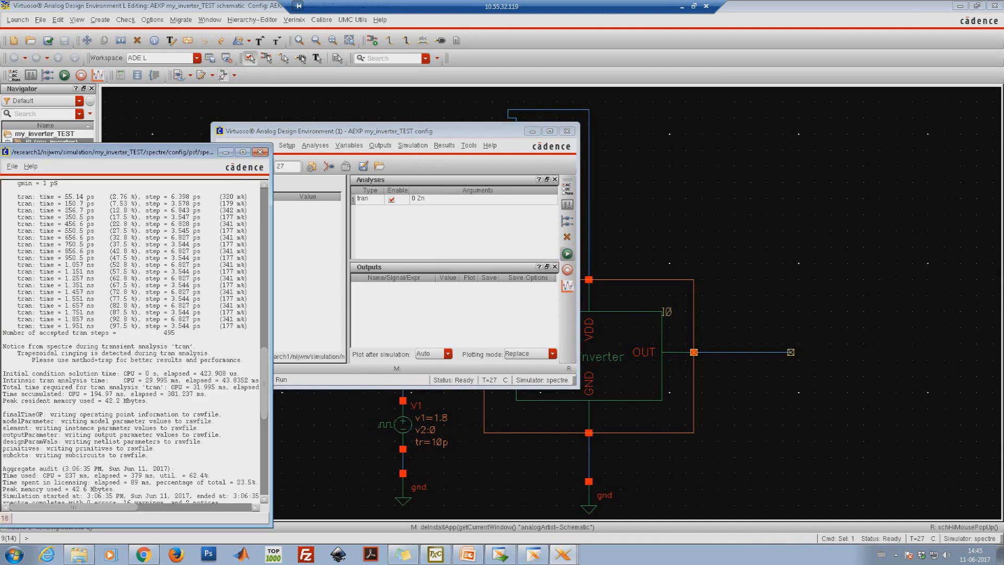
{"action": "left_click", "coordinate": [224, 75]}
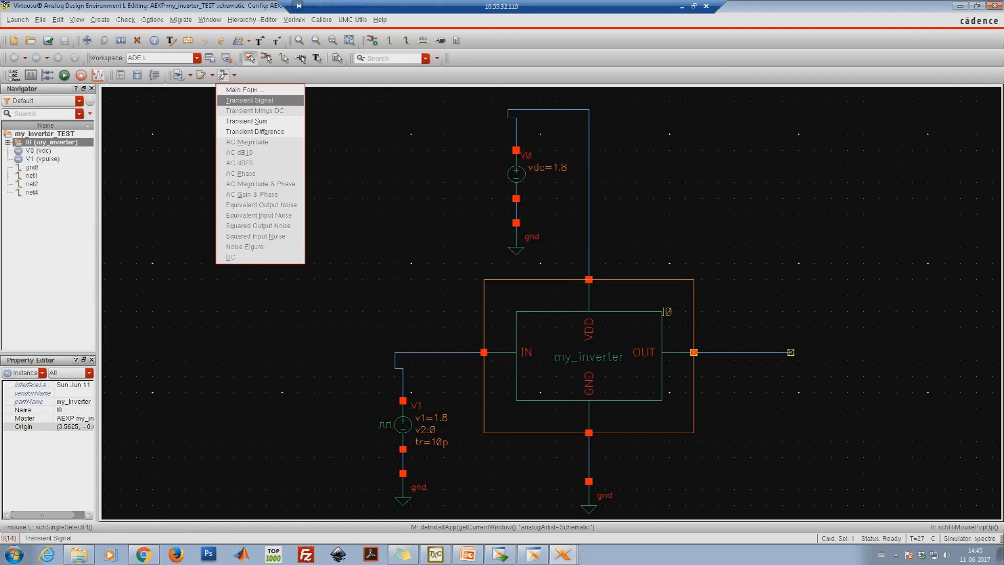
{"action": "left_click", "coordinate": [249, 100]}
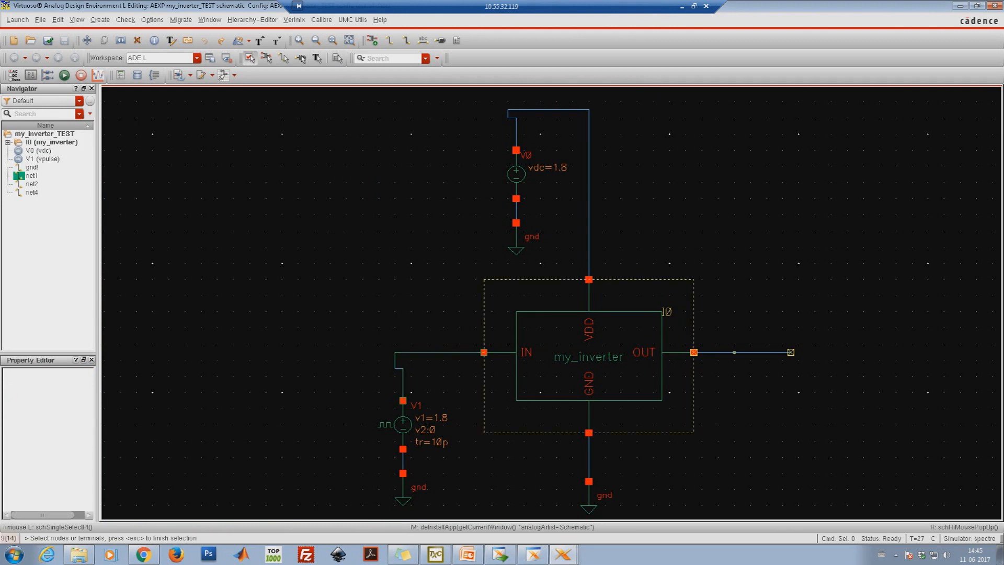
{"action": "left_click", "coordinate": [743, 352]}
{"action": "key", "text": "Escape"}
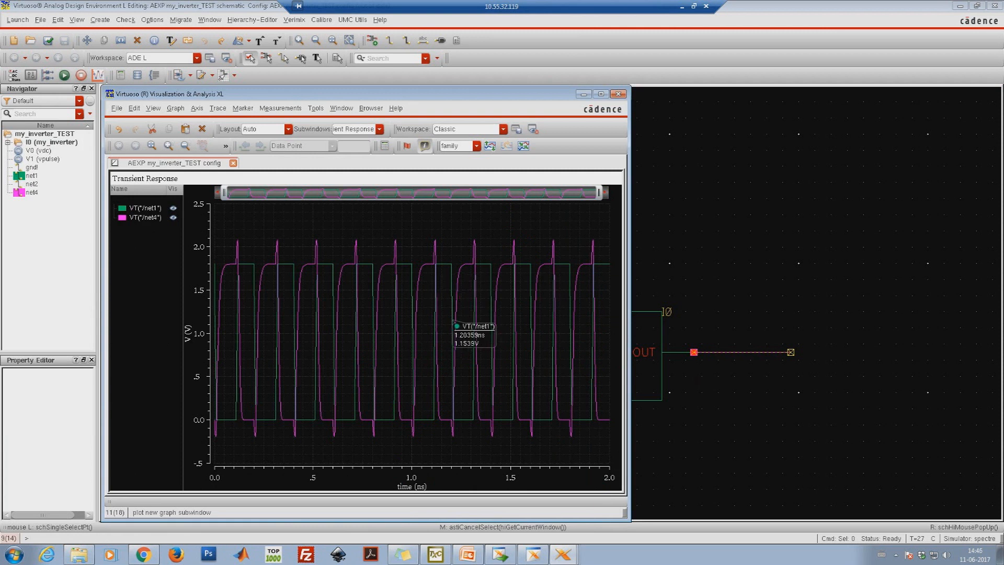
Step: Split the waveforms into separate strips and delete the input trace net1, keeping the output trace net4
{"action": "left_click", "coordinate": [489, 146]}
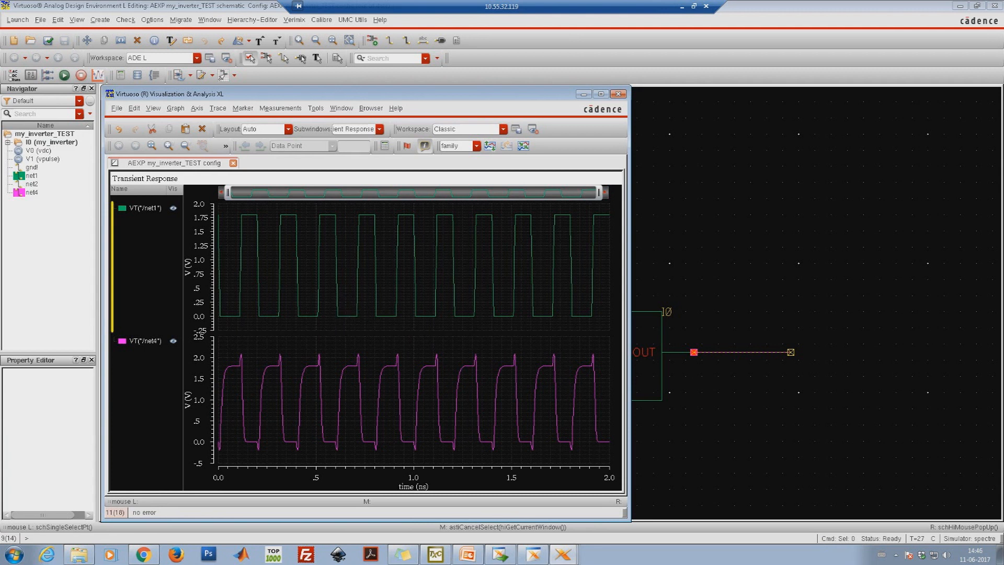
{"action": "left_click", "coordinate": [339, 377]}
{"action": "left_click", "coordinate": [341, 380]}
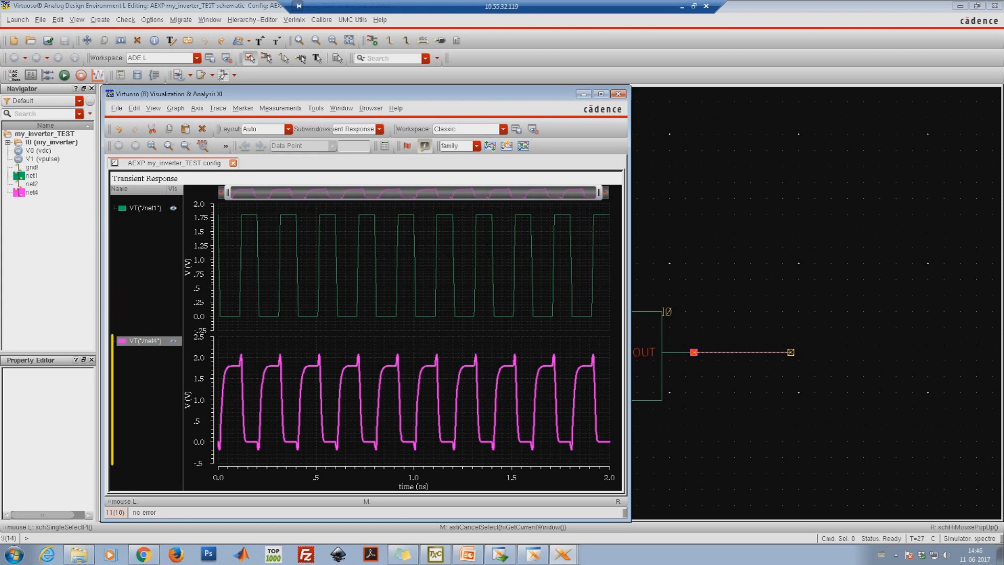
{"action": "left_click", "coordinate": [297, 277]}
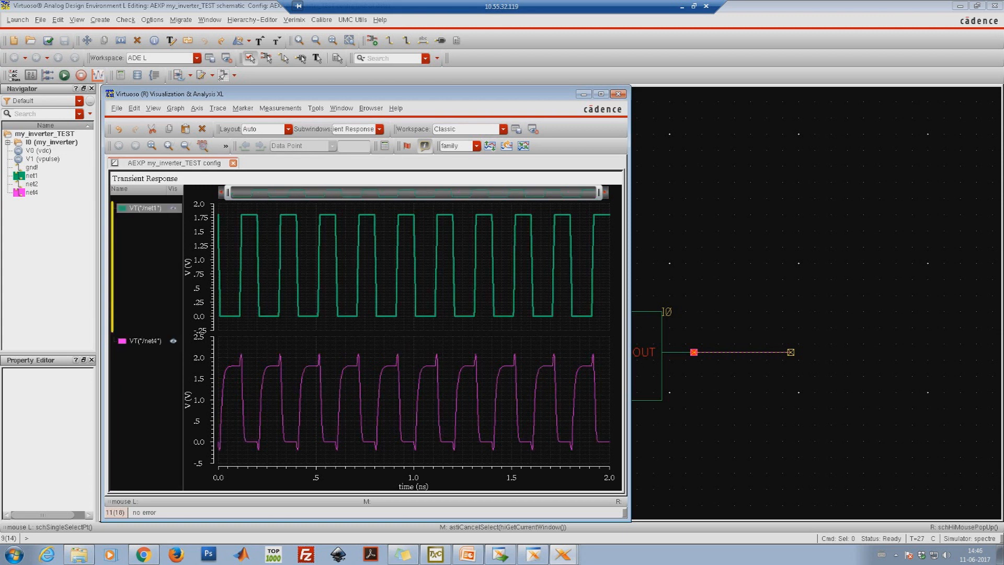
{"action": "key", "text": "Delete"}
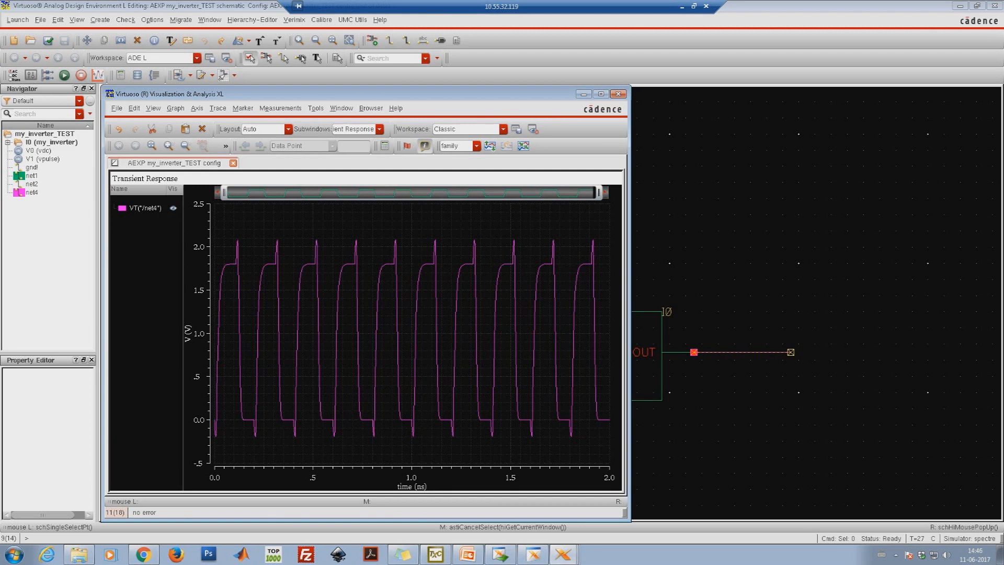
{"action": "left_click", "coordinate": [563, 554]}
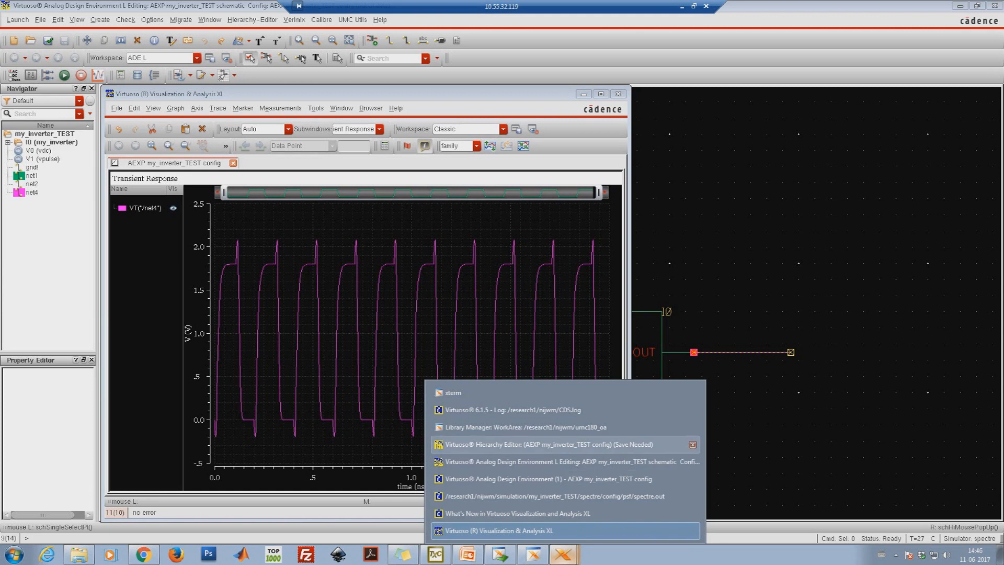
{"action": "left_click", "coordinate": [544, 444]}
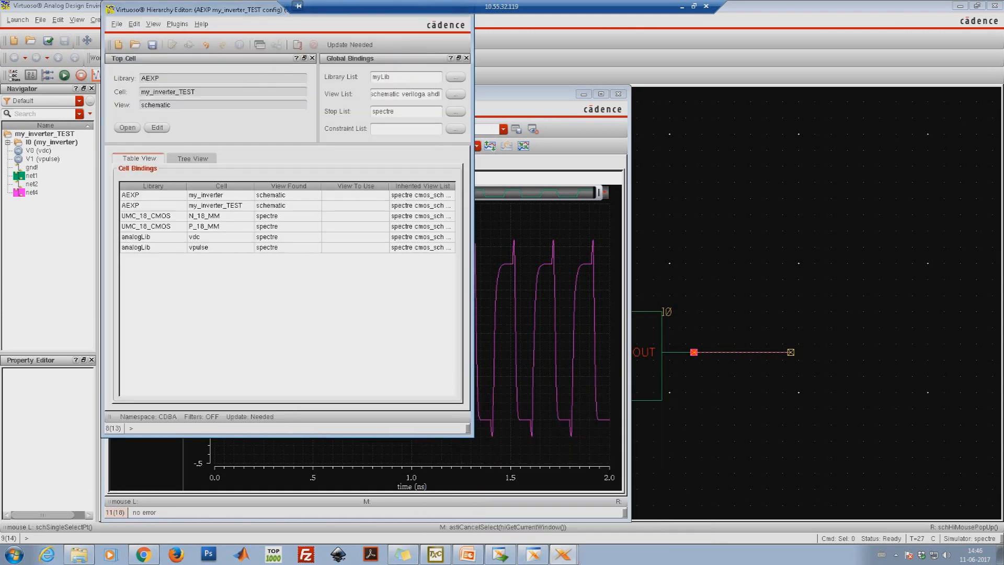
{"action": "left_click_drag", "start_coordinate": [209, 10], "coordinate": [295, 92]}
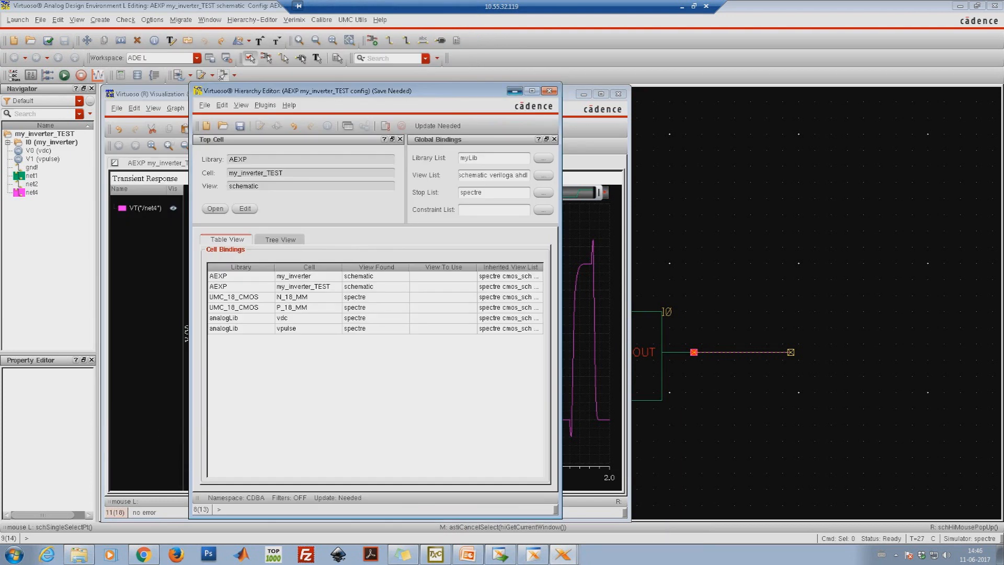
{"action": "left_click", "coordinate": [515, 92]}
Step: Set the ADE L plotting mode to Append and bring the waveform window back to the front
{"action": "left_click", "coordinate": [564, 554]}
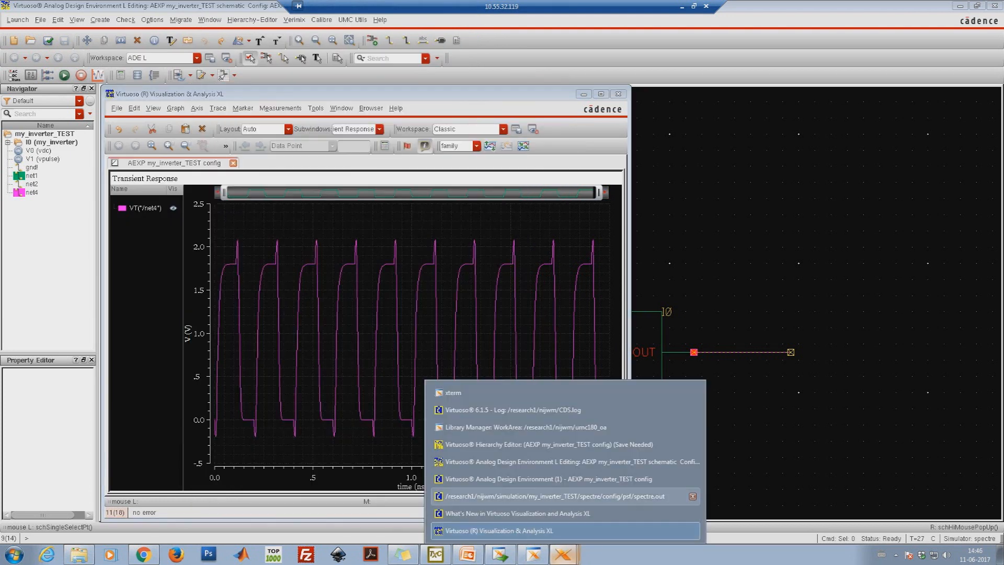
{"action": "left_click", "coordinate": [548, 478]}
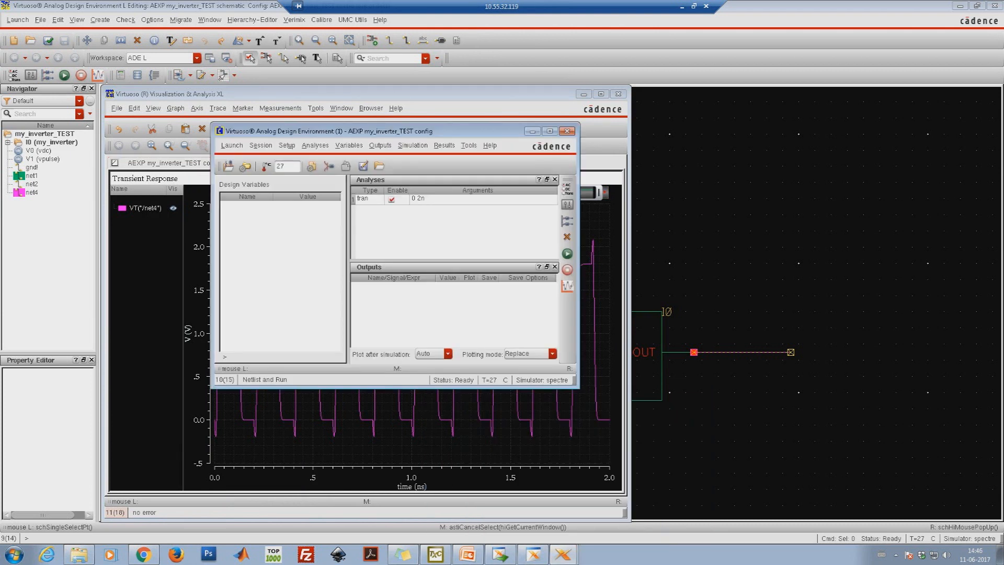
{"action": "left_click", "coordinate": [553, 353]}
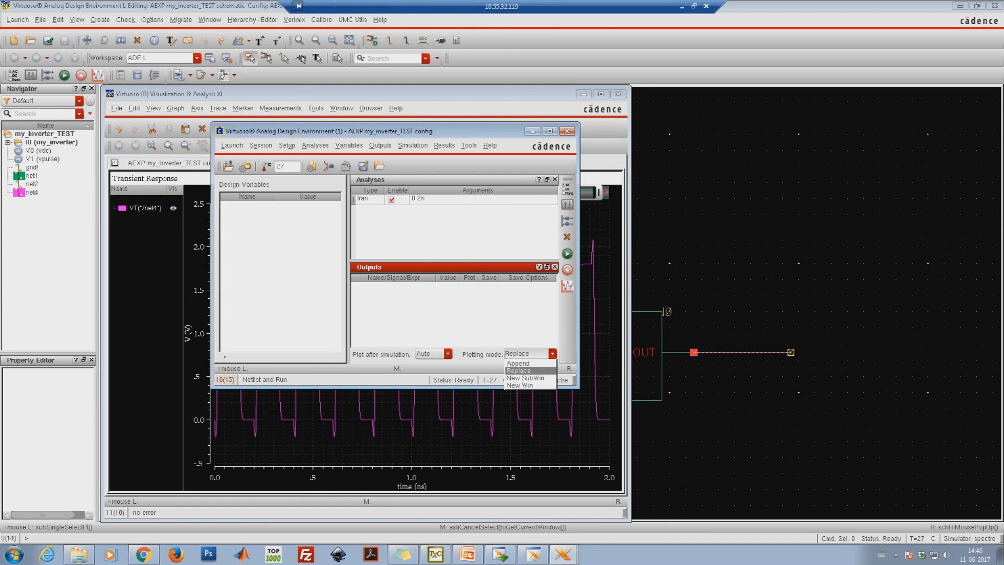
{"action": "left_click", "coordinate": [518, 363]}
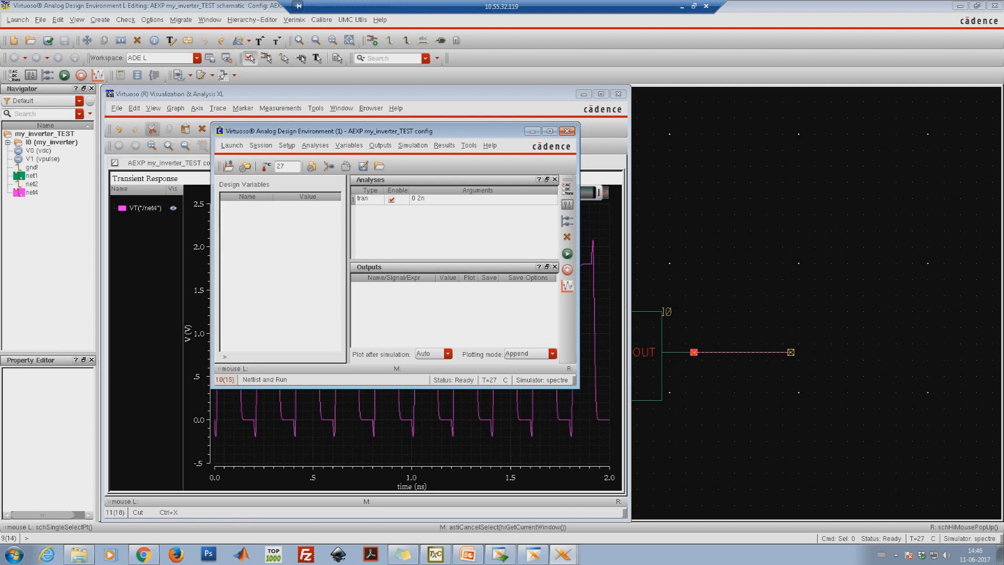
{"action": "left_click", "coordinate": [152, 94]}
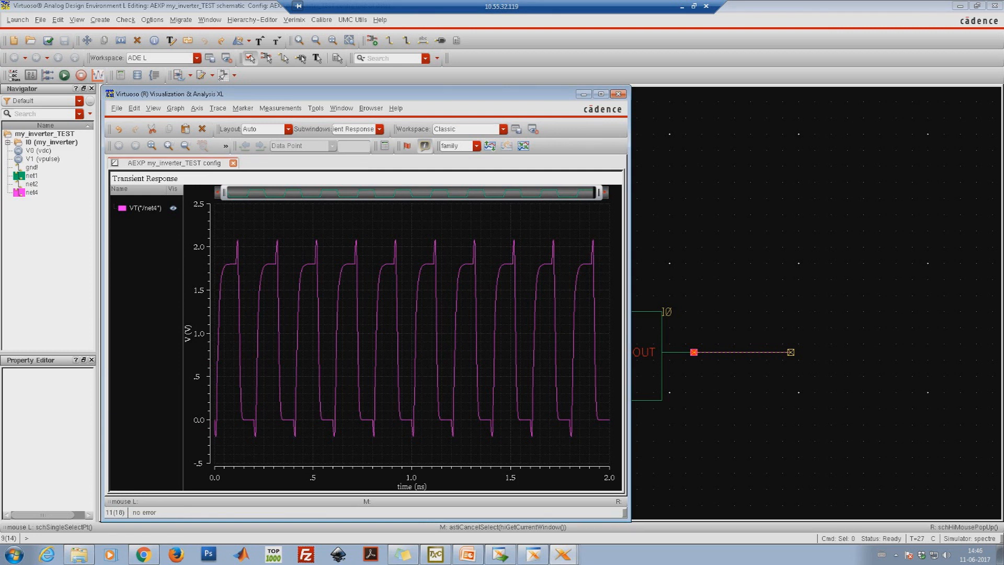
Step: Check and save the testbench schematic, rerun the simulation with the schematic binding, and close the output log
{"action": "key", "text": "alt+Tab"}
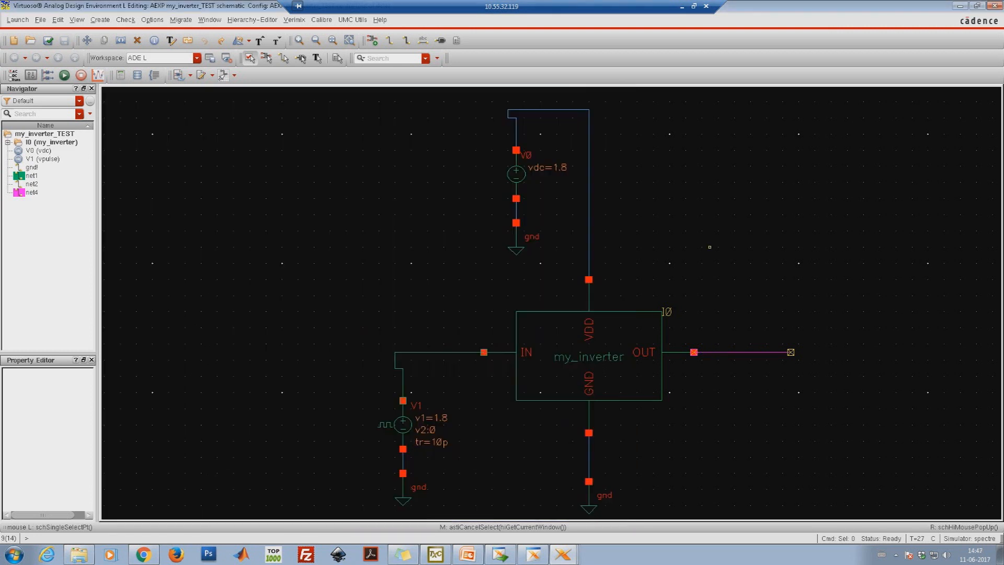
{"action": "key", "text": "shift+x"}
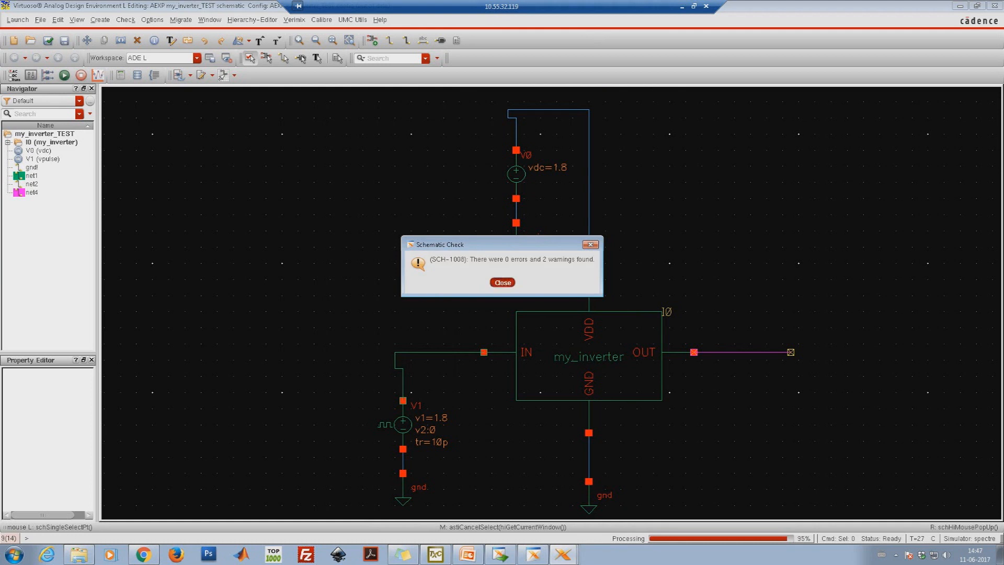
{"action": "key", "text": "Return"}
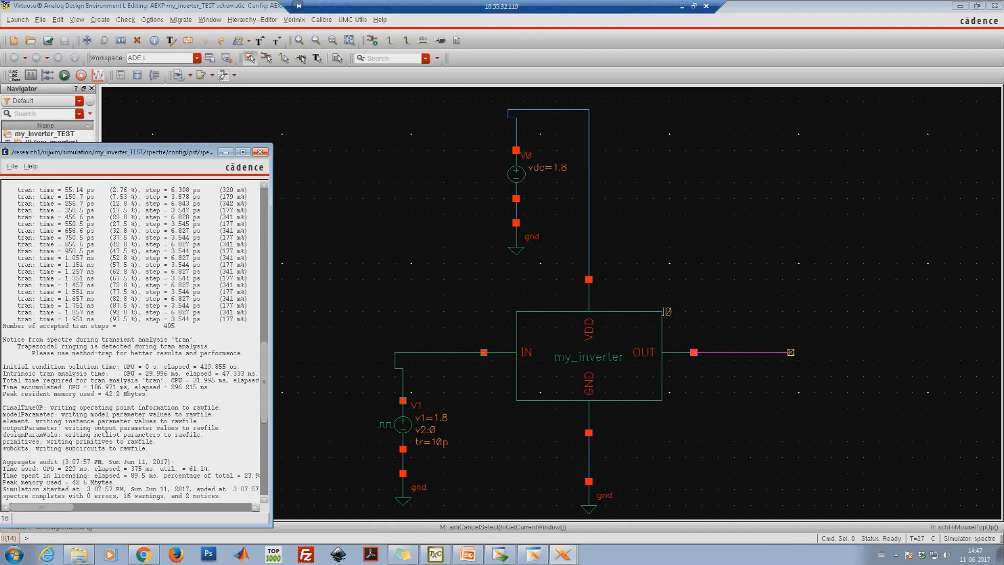
{"action": "left_click", "coordinate": [259, 152]}
Step: Set the instance binding of the my_inverter symbol I0 to the calibre view, and check and save the schematic
{"action": "left_click", "coordinate": [548, 327]}
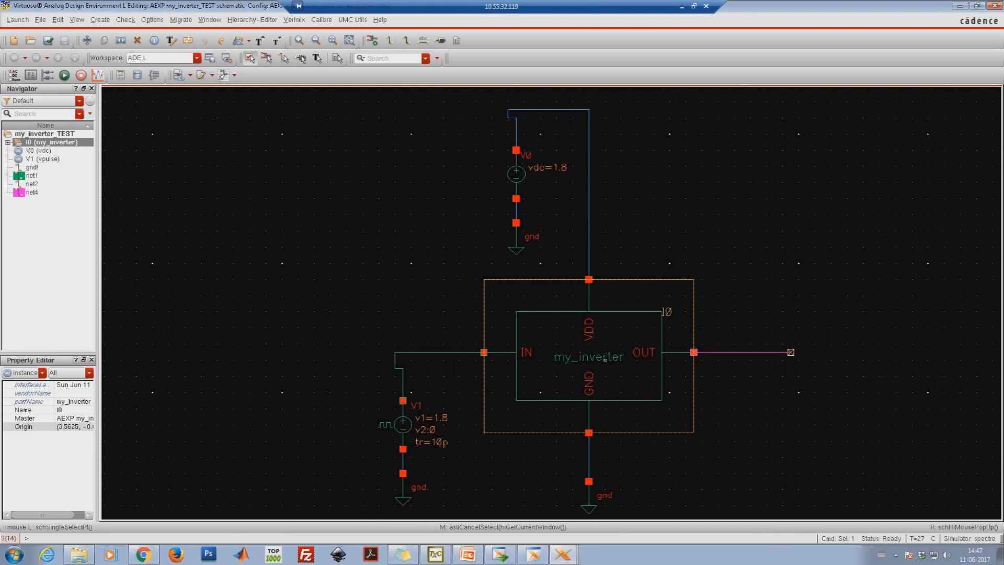
{"action": "left_click", "coordinate": [252, 19]}
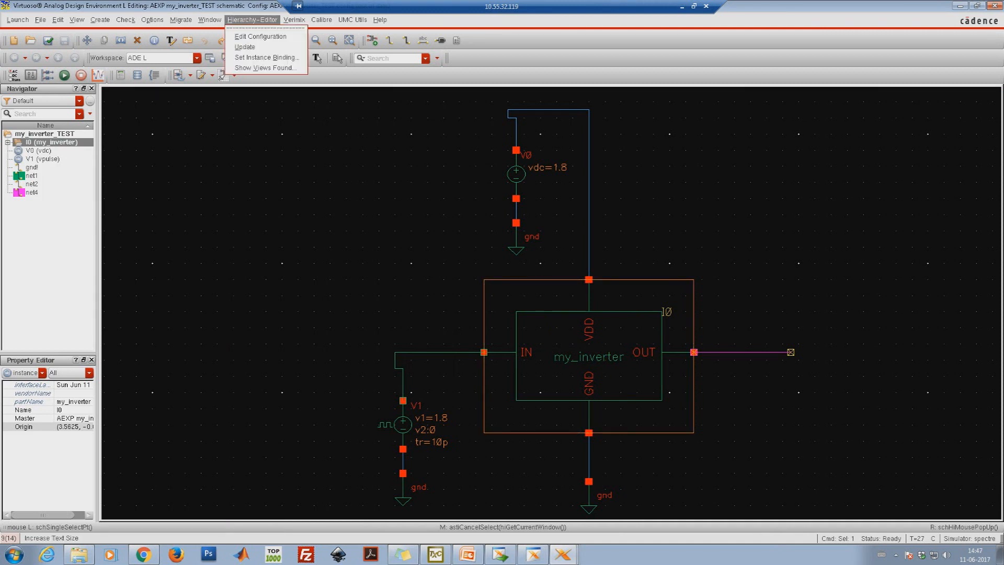
{"action": "left_click", "coordinate": [265, 57]}
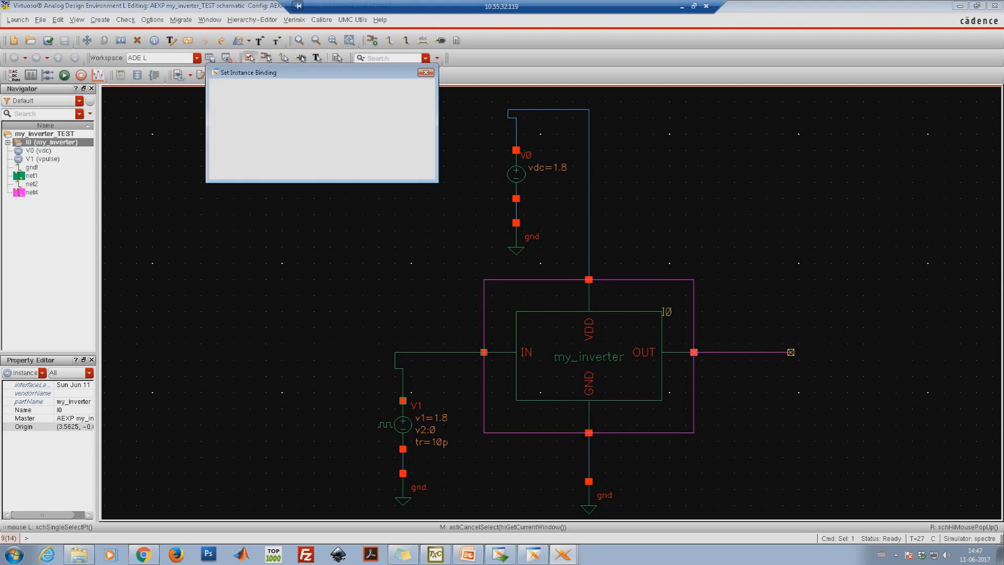
{"action": "left_click", "coordinate": [315, 130]}
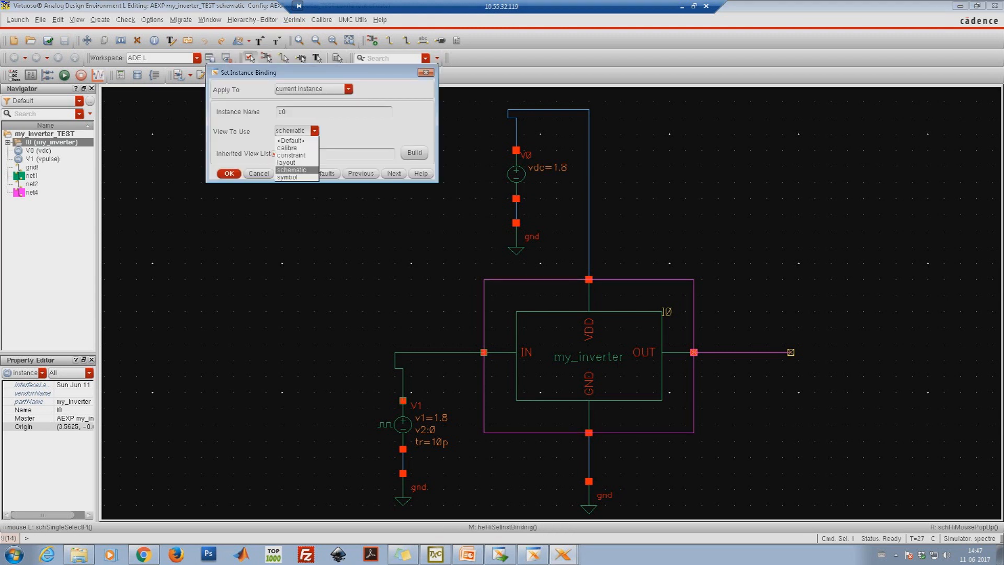
{"action": "left_click", "coordinate": [287, 148]}
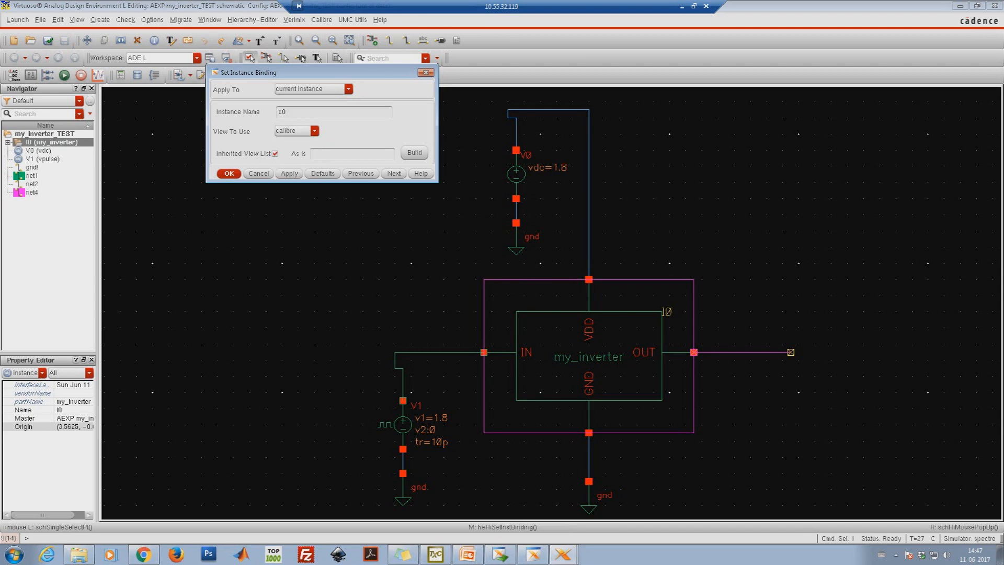
{"action": "left_click", "coordinate": [229, 173]}
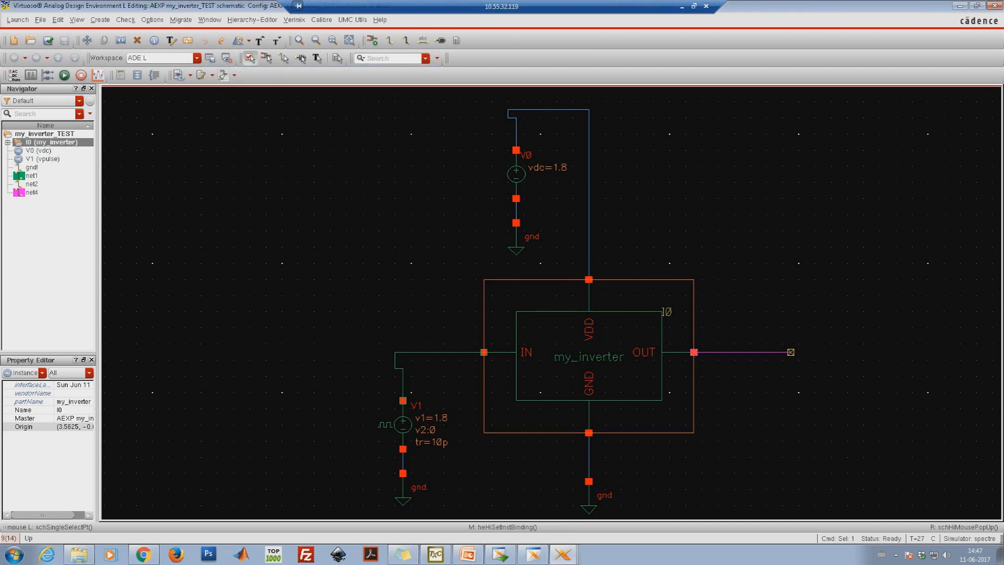
{"action": "left_click", "coordinate": [47, 40]}
{"action": "left_click", "coordinate": [502, 282]}
Step: Descend into the calibre view of I0 to inspect it, and return to the testbench schematic
{"action": "key", "text": "x"}
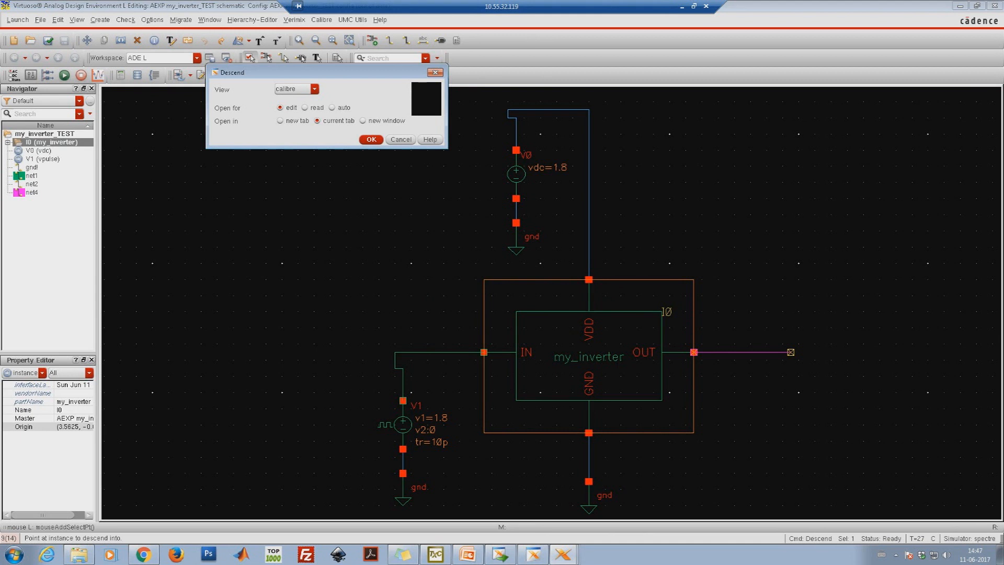
{"action": "key", "text": "Return"}
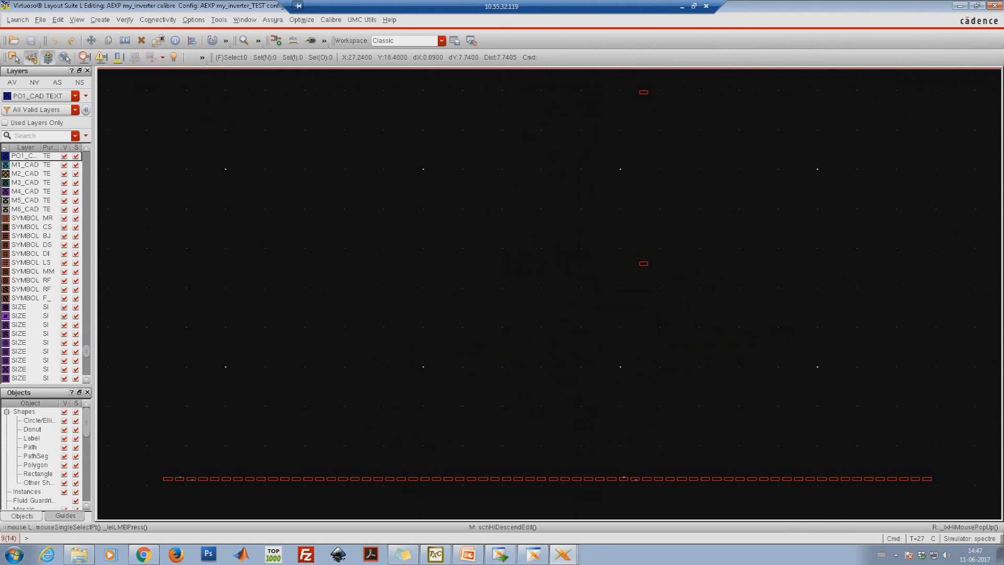
{"action": "left_click", "coordinate": [58, 20]}
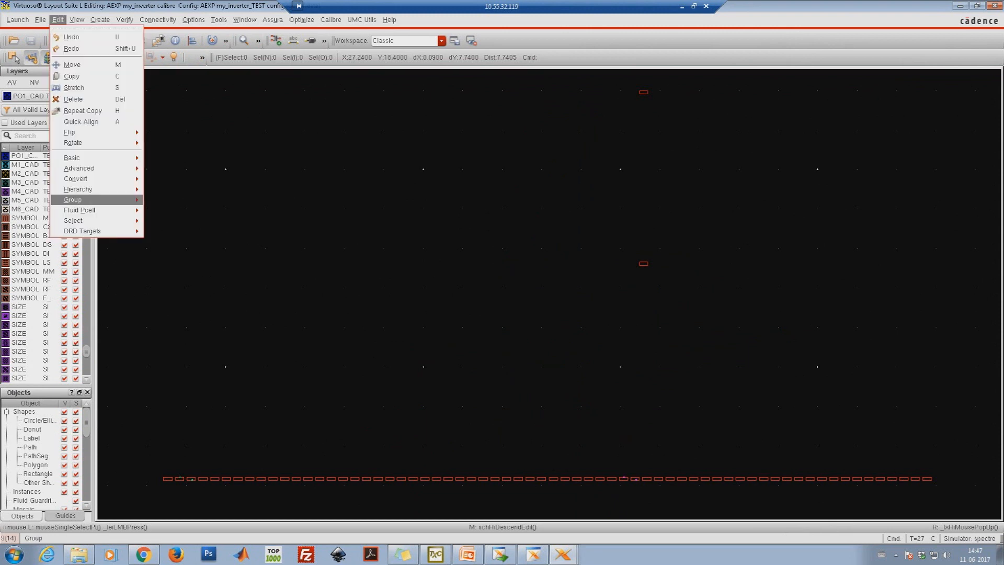
{"action": "mouse_move", "coordinate": [79, 188]}
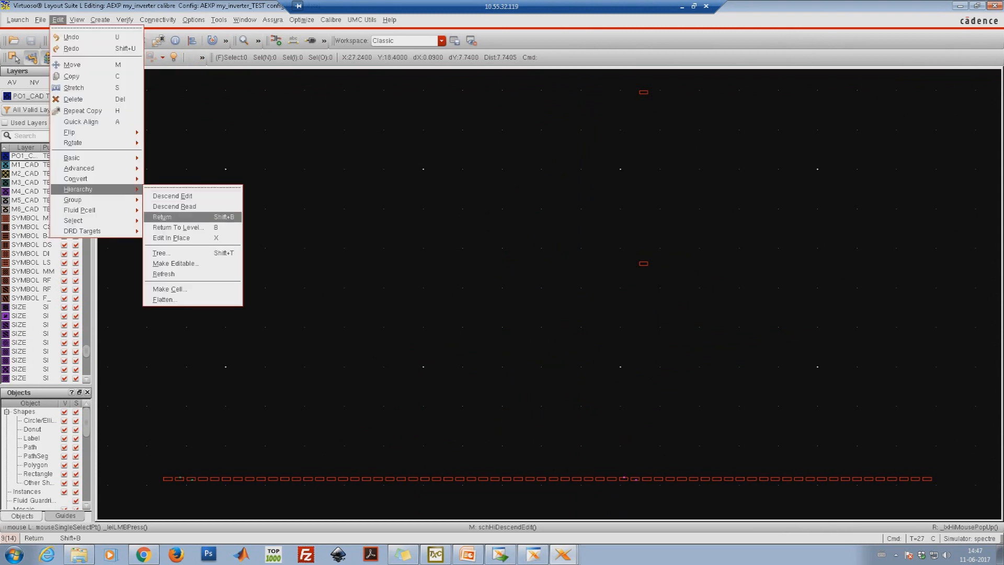
{"action": "left_click", "coordinate": [165, 216]}
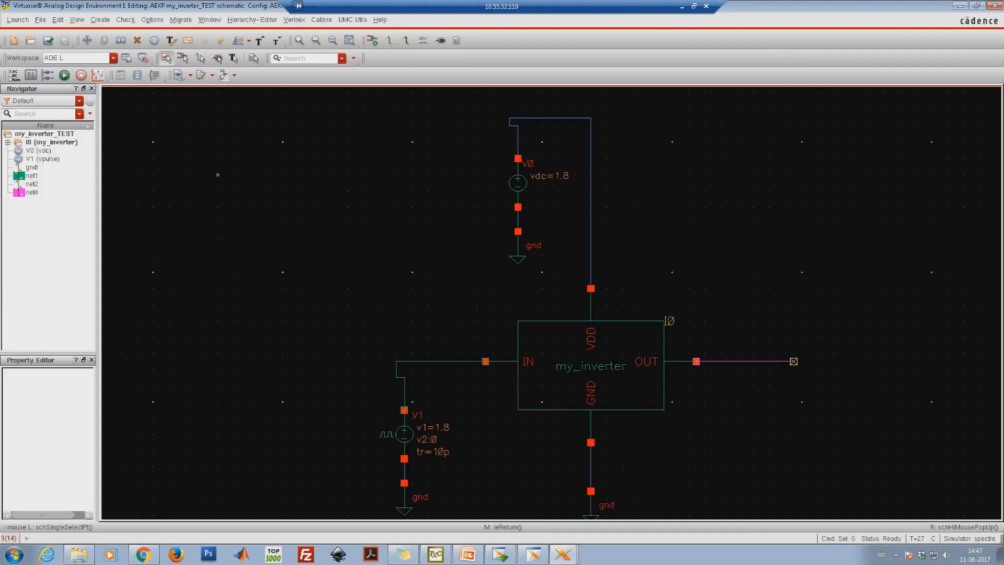
Step: Run the simulation with the calibre binding and append the transient signal of output net4 to the plot
{"action": "key", "text": "Return"}
{"action": "left_click", "coordinate": [64, 75]}
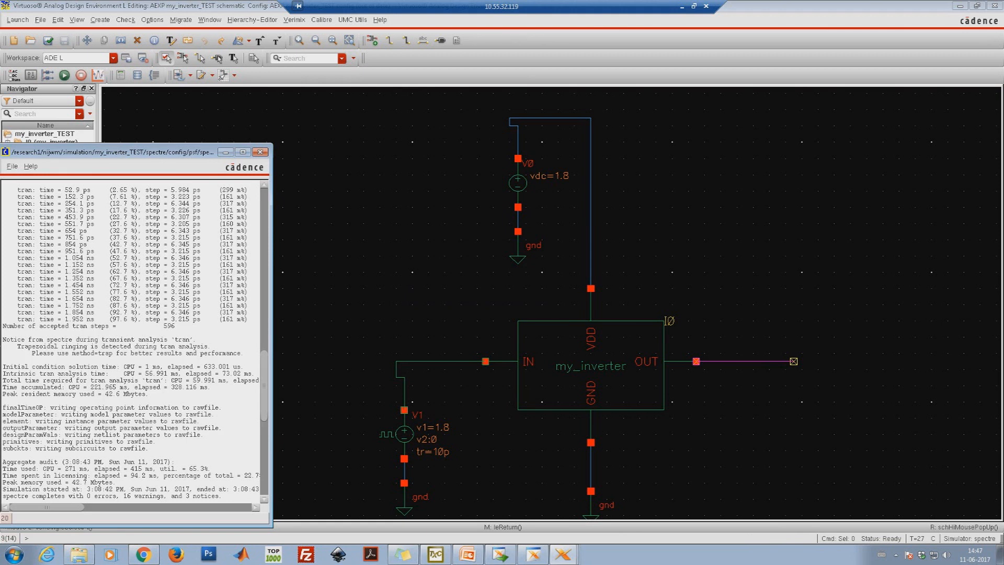
{"action": "left_click", "coordinate": [224, 76]}
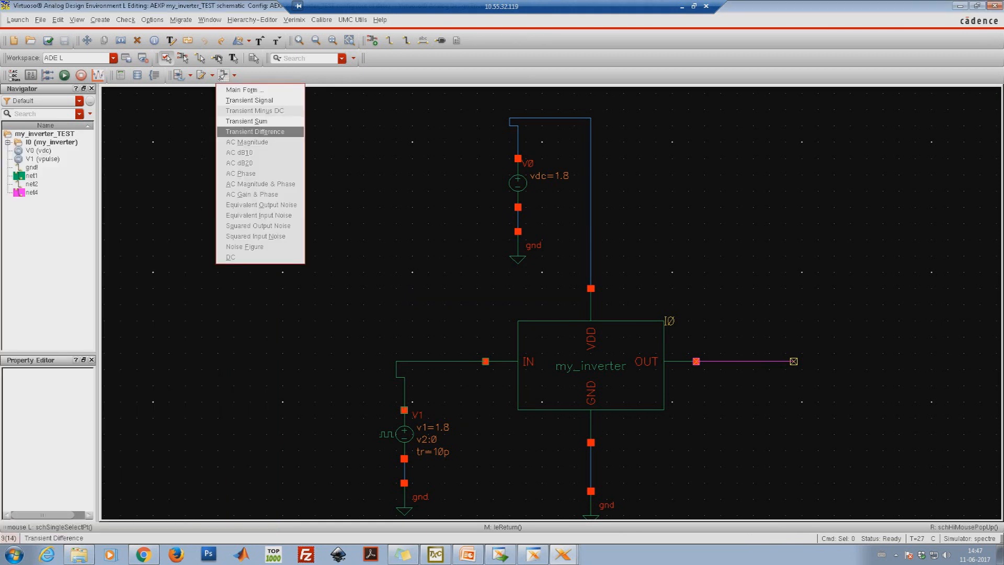
{"action": "left_click", "coordinate": [249, 100]}
{"action": "left_click", "coordinate": [696, 361]}
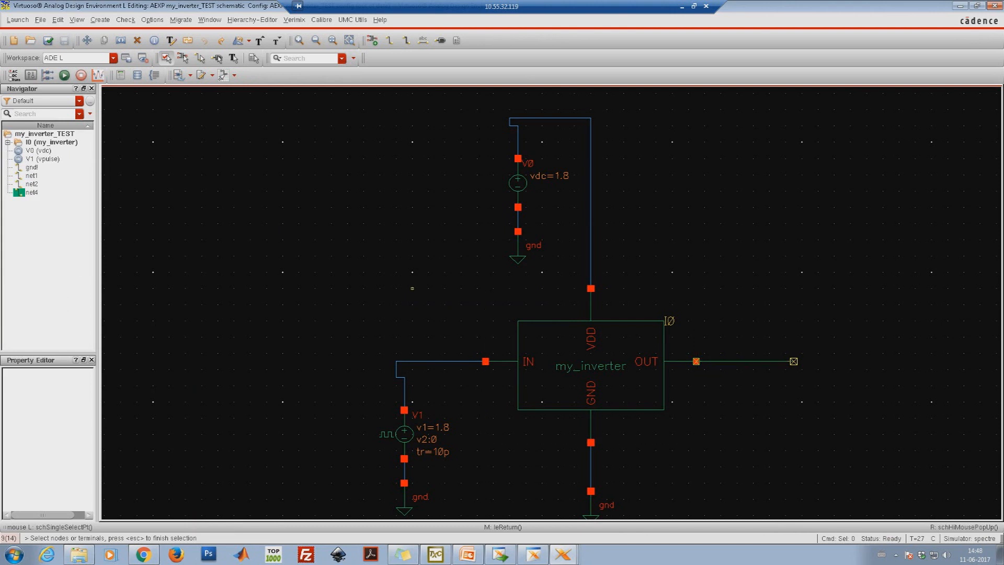
{"action": "key", "text": "Escape"}
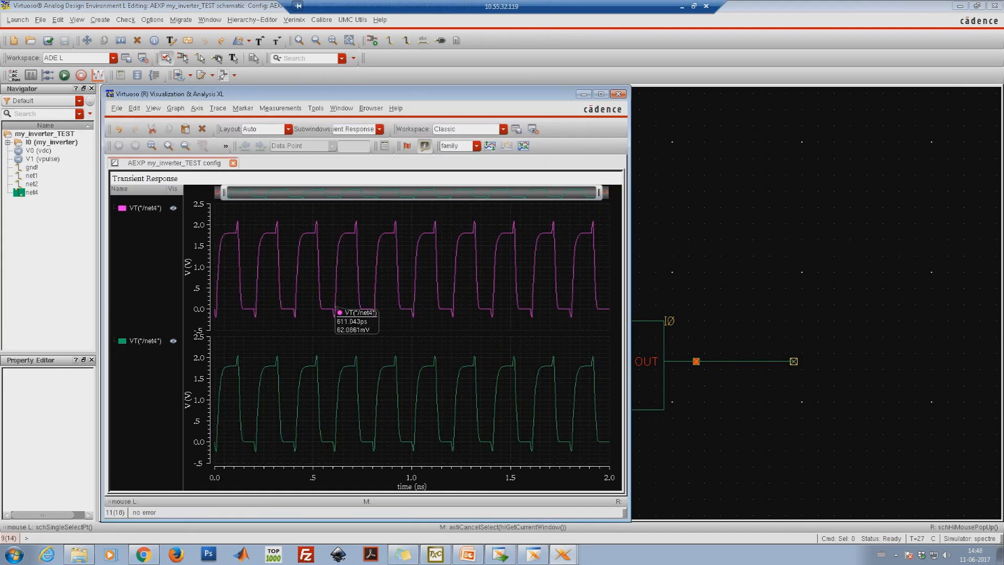
Step: Overlay both net4 traces in one strip, enlarge a single pulse at about 550 to 820 ps, and highlight the schematic-based trace
{"action": "left_click", "coordinate": [260, 385]}
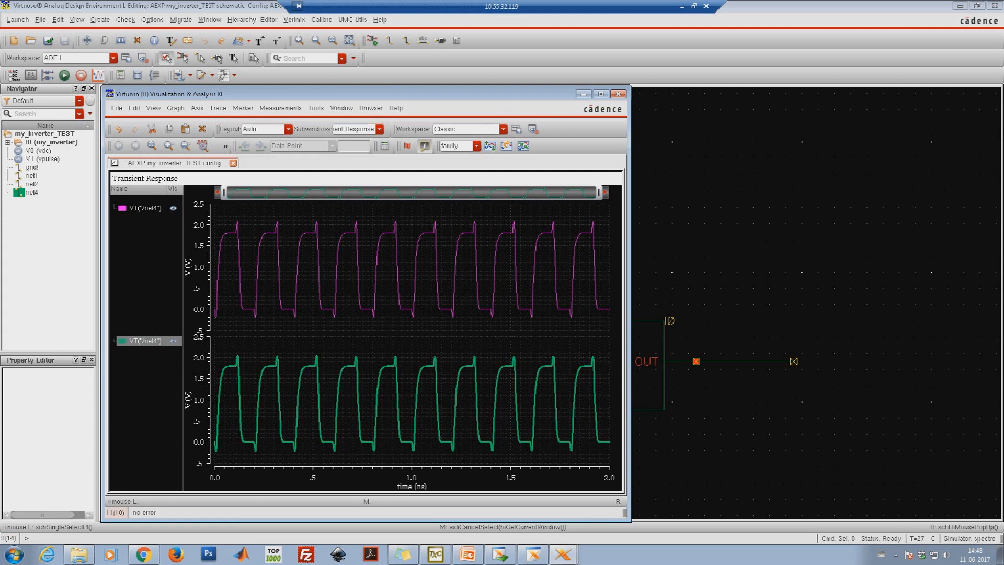
{"action": "left_click", "coordinate": [523, 146]}
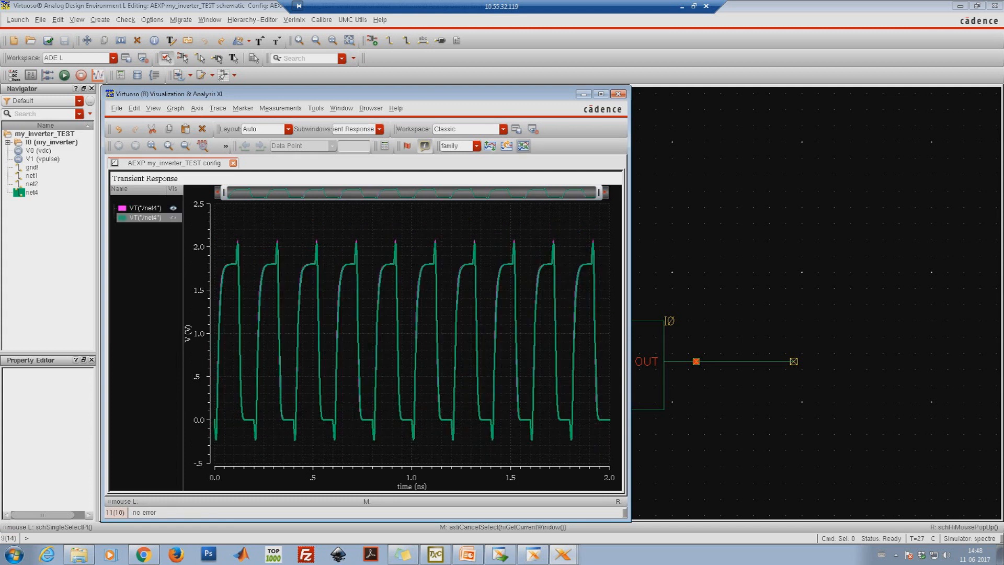
{"action": "right_click_drag", "start_coordinate": [321, 229], "coordinate": [380, 463]}
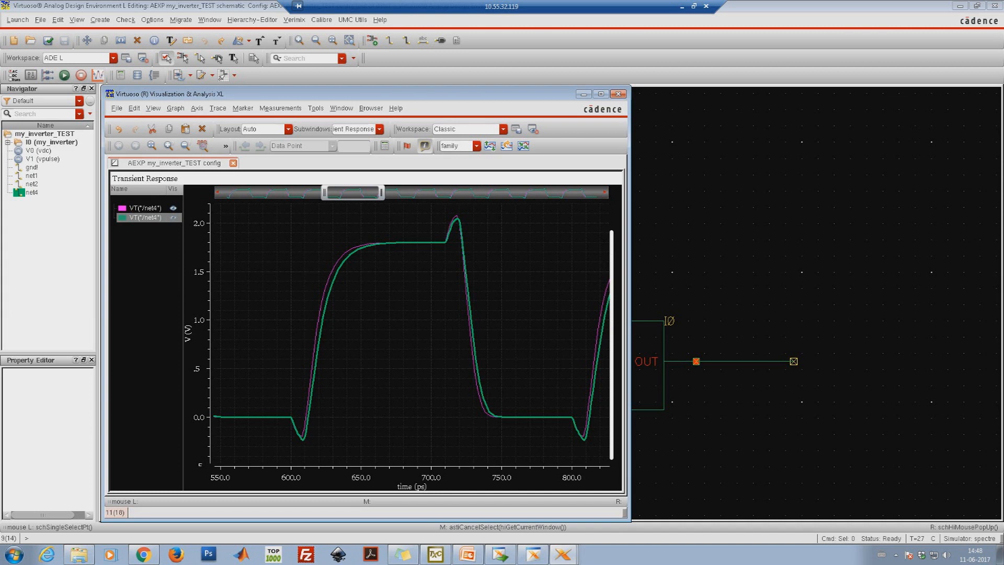
{"action": "left_click", "coordinate": [145, 207]}
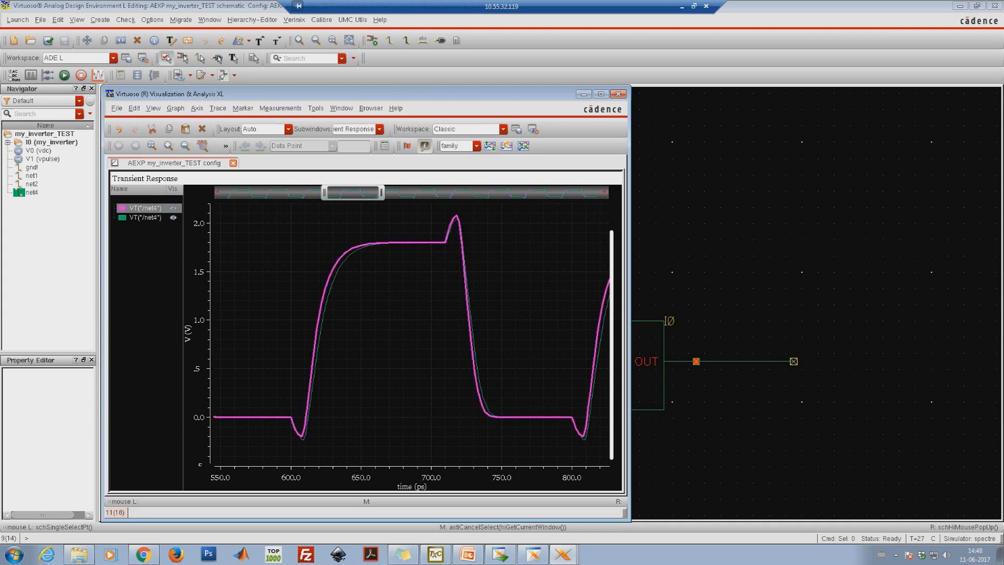